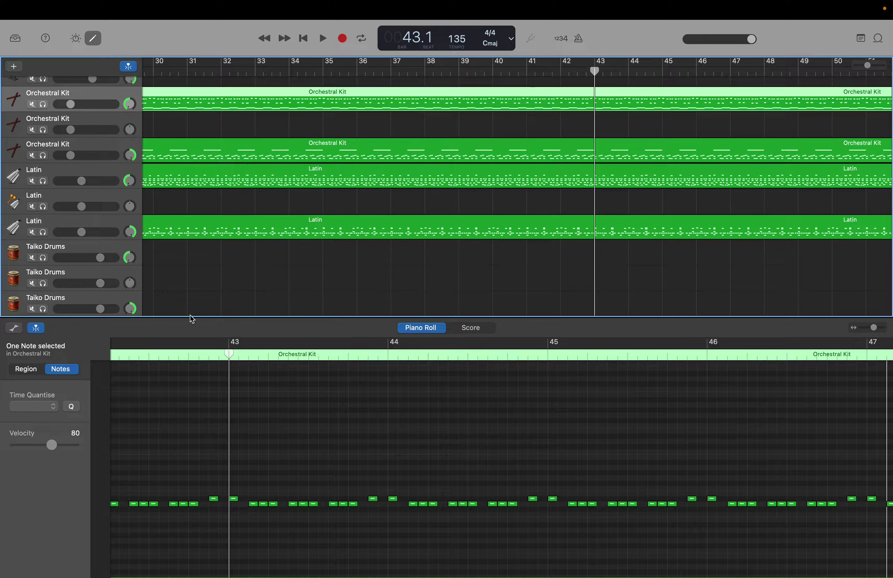
Audition the high-pitched percussion sounds of the upper Orchestral Kit track on the piano roll keyboard
{"action": "left_click", "coordinate": [101, 378]}
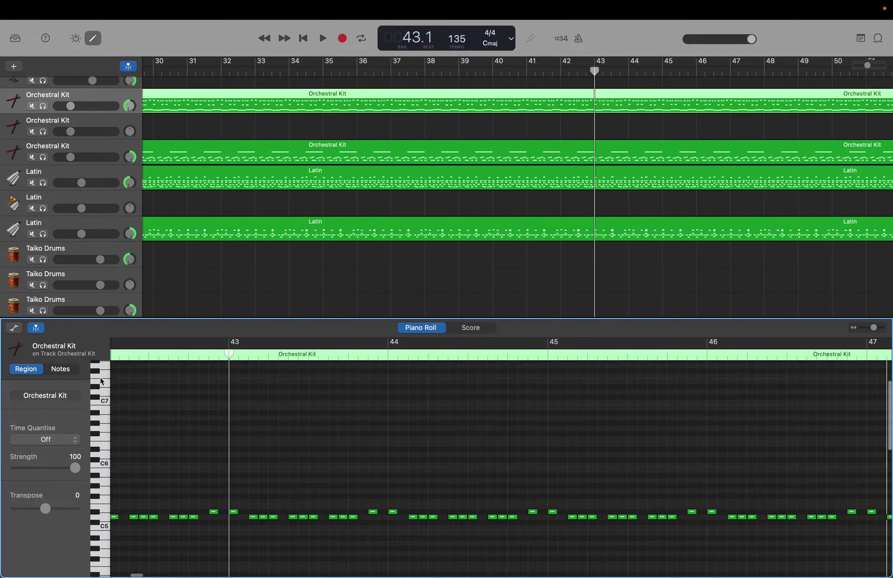
{"action": "scroll", "coordinate": [100, 376], "scroll_direction": "up", "scroll_amount": 5}
{"action": "left_click", "coordinate": [101, 392]}
{"action": "left_click_drag", "start_coordinate": [101, 396], "coordinate": [96, 488]}
{"action": "left_click", "coordinate": [96, 488]}
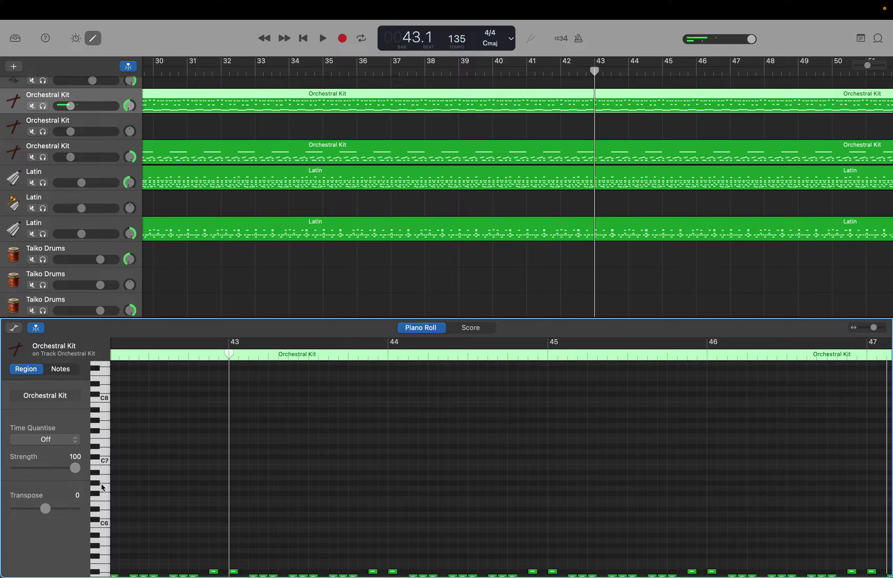
{"action": "scroll", "coordinate": [103, 481], "scroll_direction": "down", "scroll_amount": 3}
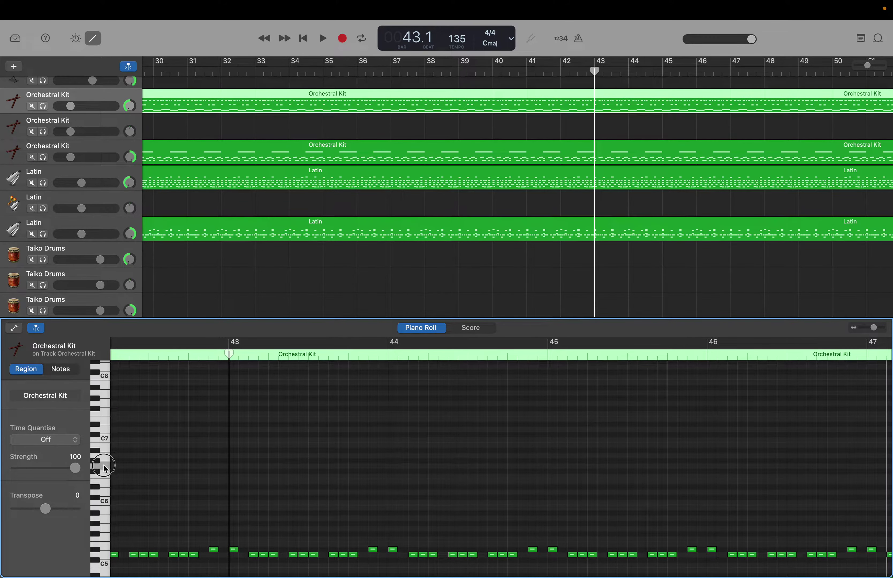
Audition the F♯6 percussion sound repeatedly to try out a rhythm for it
{"action": "left_click", "coordinate": [96, 471]}
{"action": "left_click", "coordinate": [94, 471]}
{"action": "left_click", "coordinate": [93, 472]}
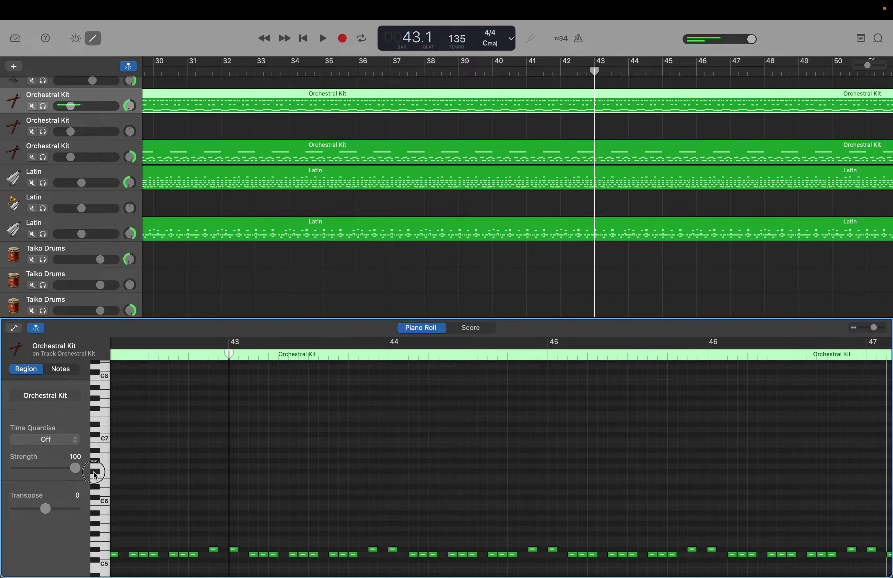
{"action": "left_click", "coordinate": [94, 471]}
{"action": "left_click", "coordinate": [94, 472]}
{"action": "left_click", "coordinate": [94, 472]}
{"action": "left_click", "coordinate": [94, 472]}
{"action": "left_click", "coordinate": [94, 472]}
{"action": "left_click", "coordinate": [94, 472]}
{"action": "left_click", "coordinate": [94, 471]}
{"action": "left_click", "coordinate": [94, 472]}
{"action": "left_click", "coordinate": [93, 472]}
{"action": "left_click", "coordinate": [94, 471]}
{"action": "left_click", "coordinate": [94, 471]}
{"action": "left_click", "coordinate": [94, 472]}
{"action": "left_click", "coordinate": [93, 472]}
{"action": "left_click", "coordinate": [93, 472]}
Create three F♯6 notes in bar 43 of the upper Orchestral Kit region, at beats 1, 2 and 3.5
{"action": "right_click", "coordinate": [236, 477]}
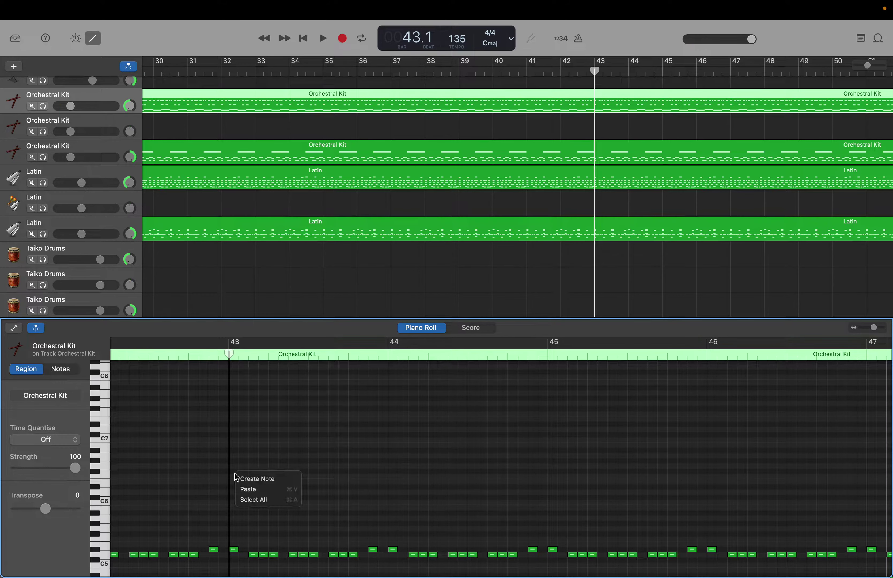
{"action": "left_click", "coordinate": [240, 477]}
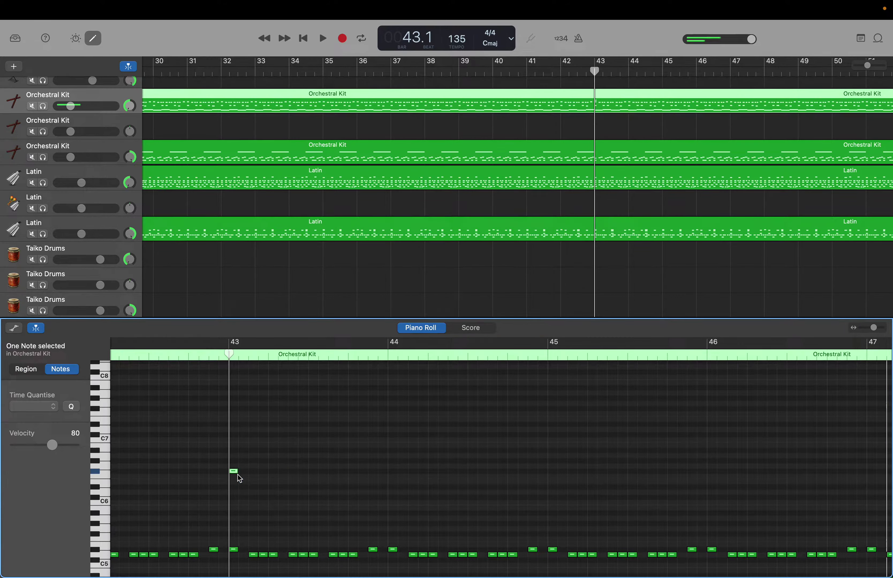
{"action": "right_click", "coordinate": [277, 477]}
{"action": "left_click", "coordinate": [278, 479]}
{"action": "right_click", "coordinate": [331, 476]}
{"action": "left_click", "coordinate": [338, 478]}
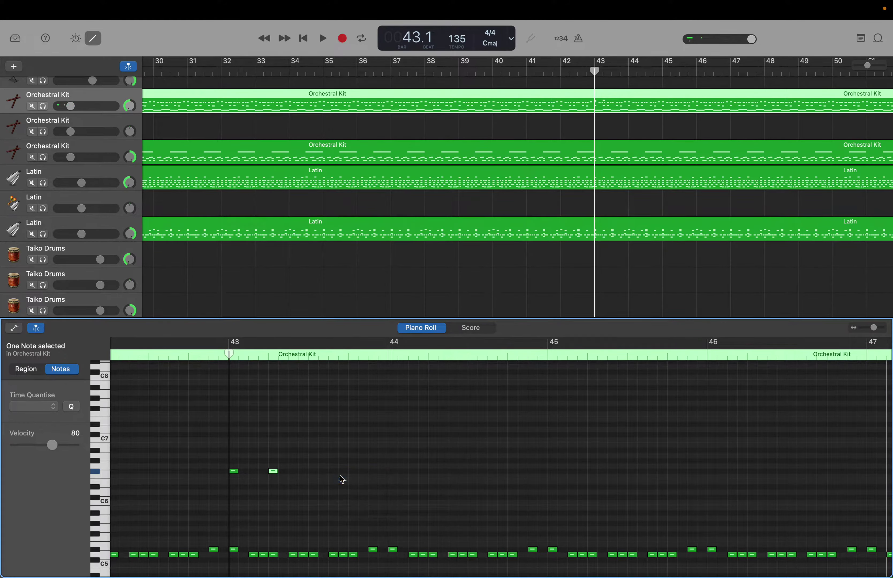
Create three more F♯6 notes in bar 44, at beats 1, 2.5 and 3.5
{"action": "right_click", "coordinate": [389, 473]}
{"action": "left_click", "coordinate": [394, 474]}
{"action": "right_click", "coordinate": [449, 472]}
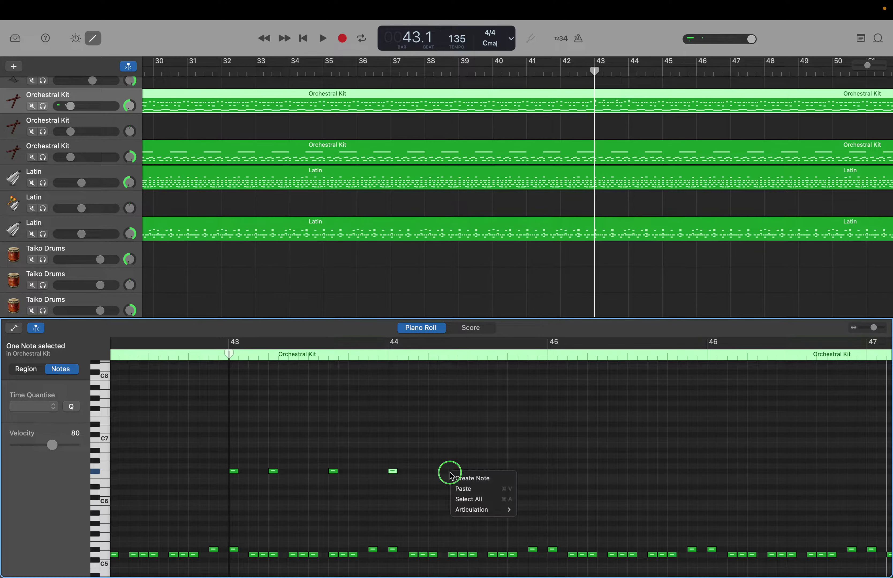
{"action": "left_click", "coordinate": [462, 478]}
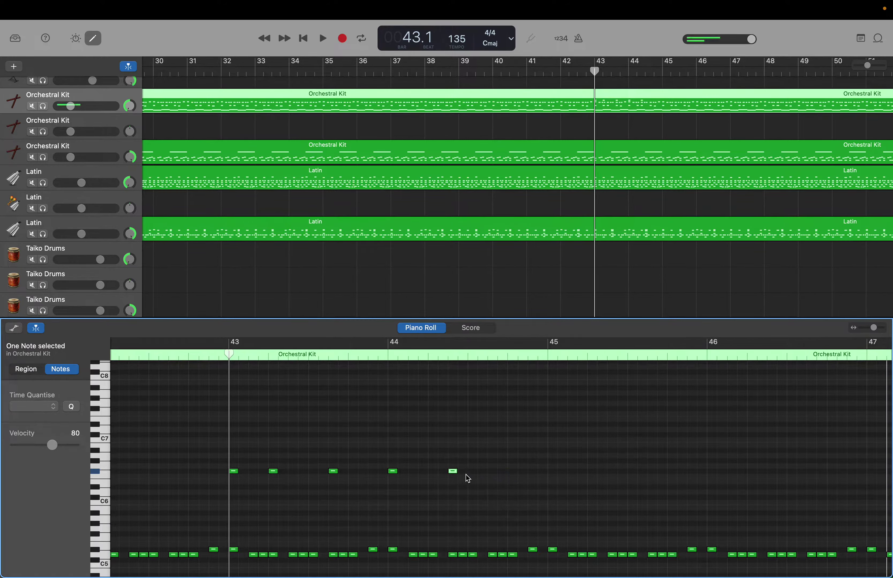
{"action": "right_click", "coordinate": [492, 472]}
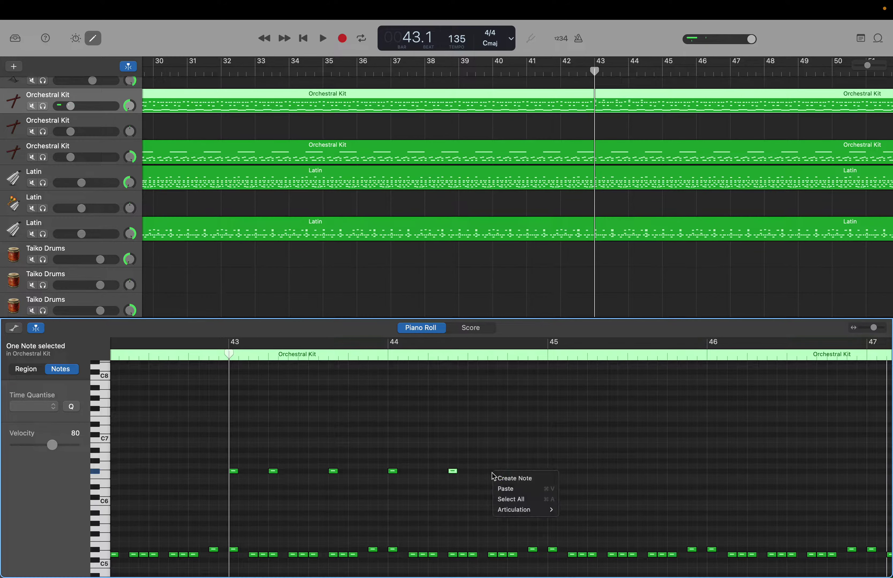
{"action": "left_click", "coordinate": [500, 475]}
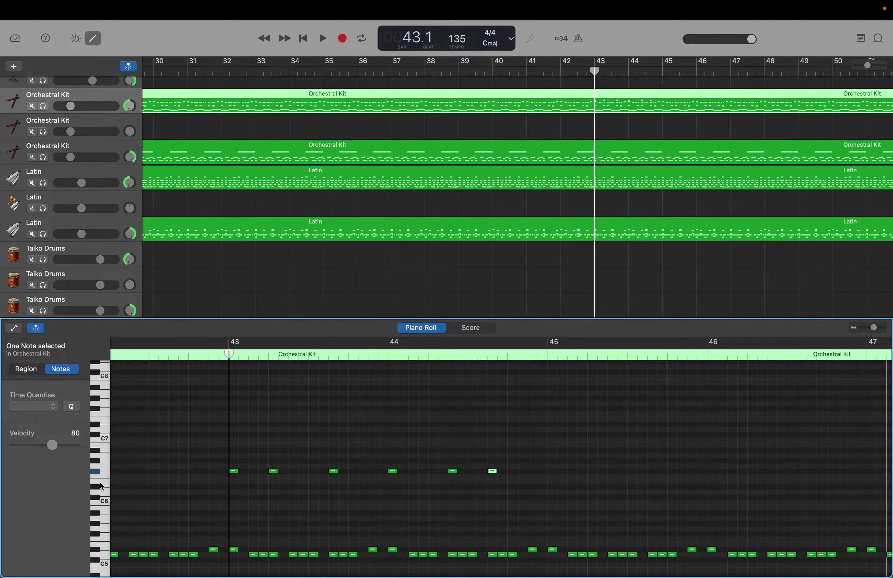
Audition the lower percussion sounds, comparing C5 with the keys just beneath it
{"action": "mouse_move", "coordinate": [102, 478]}
{"action": "left_mouse_down"}
{"action": "mouse_move", "coordinate": [95, 490]}
{"action": "mouse_move", "coordinate": [101, 544]}
{"action": "left_mouse_up"}
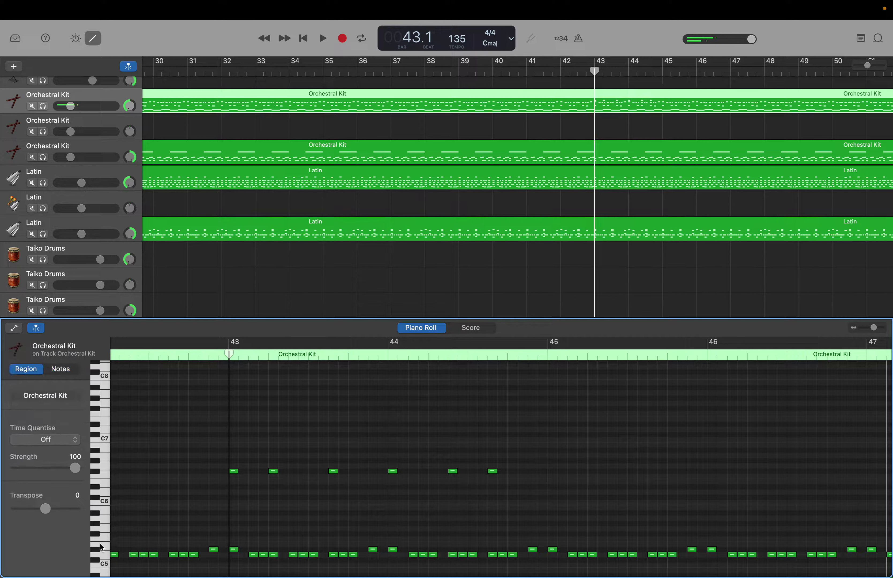
{"action": "scroll", "coordinate": [100, 544], "scroll_direction": "down", "scroll_amount": 3}
{"action": "scroll", "coordinate": [101, 544], "scroll_direction": "down", "scroll_amount": 2}
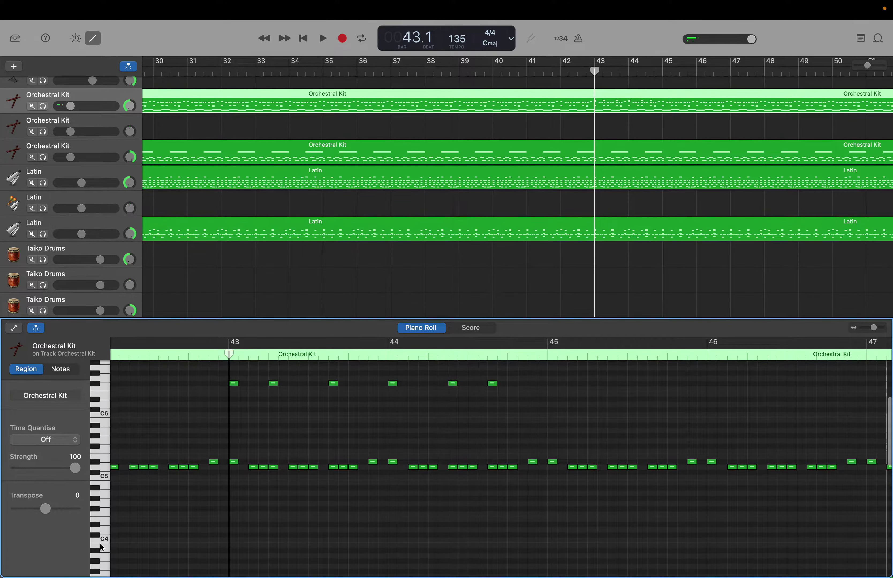
{"action": "left_click", "coordinate": [104, 483]}
{"action": "left_click_drag", "start_coordinate": [103, 482], "coordinate": [104, 483]}
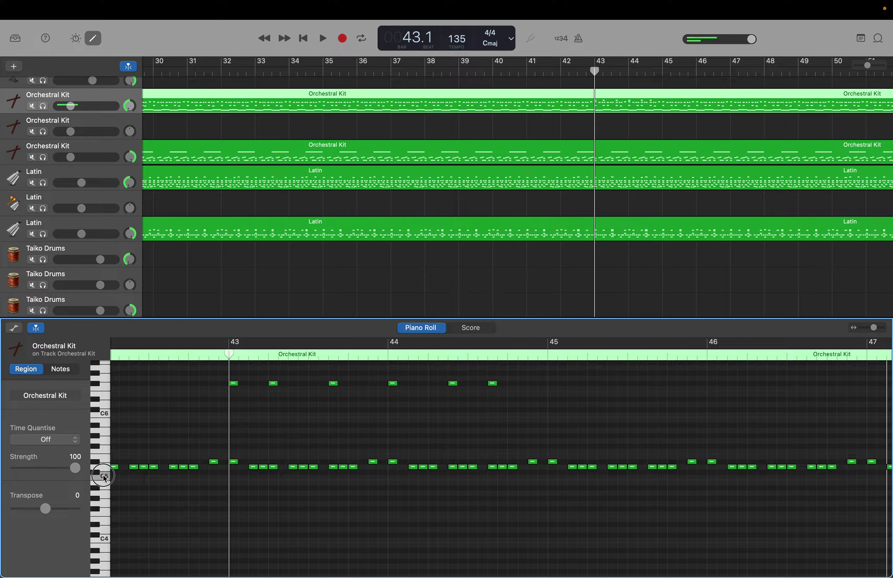
{"action": "left_click", "coordinate": [105, 487]}
{"action": "left_click", "coordinate": [105, 479]}
{"action": "left_click", "coordinate": [105, 487]}
{"action": "left_click", "coordinate": [103, 476]}
{"action": "left_click", "coordinate": [103, 476]}
Create a C5 note at beat 4 of bar 46 and lengthen it to one beat, ending at bar 47
{"action": "right_click", "coordinate": [832, 478]}
{"action": "left_click", "coordinate": [832, 478]}
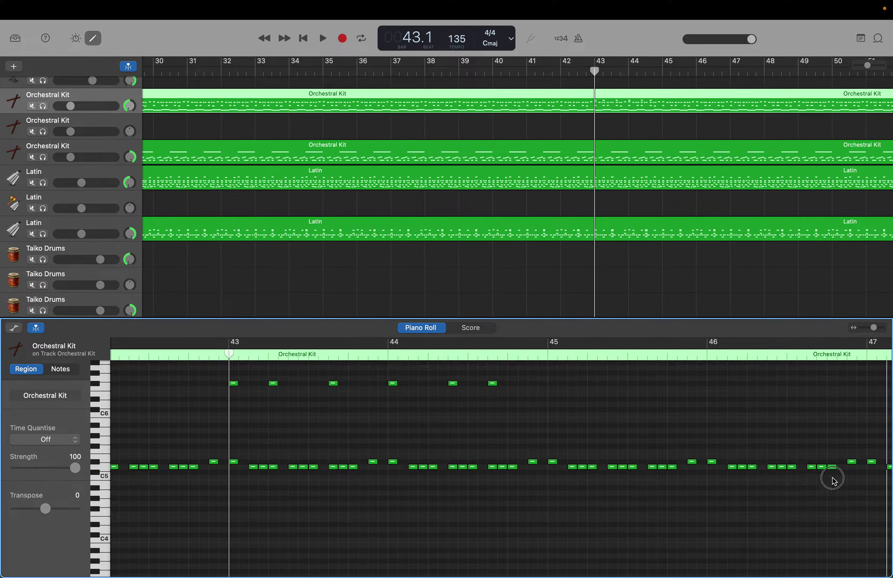
{"action": "right_click", "coordinate": [832, 478]}
{"action": "left_click", "coordinate": [785, 482]}
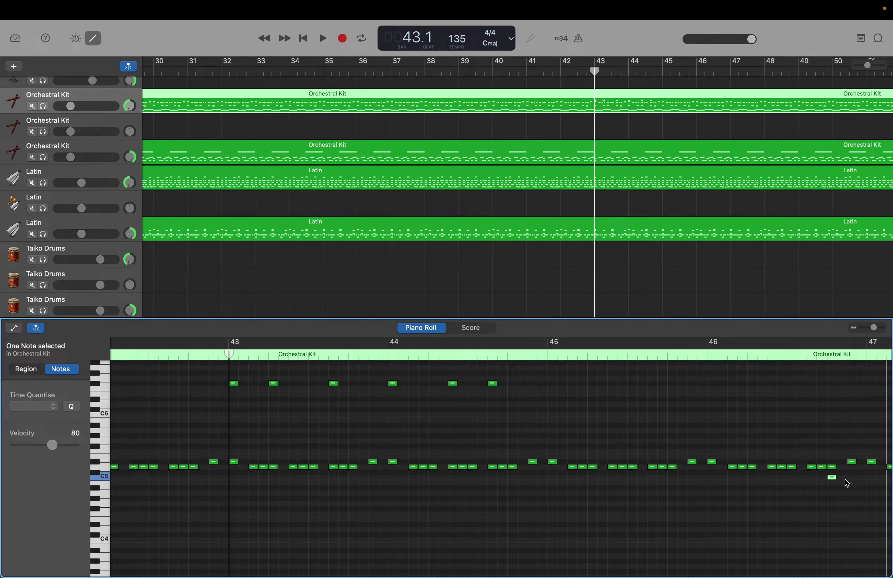
{"action": "left_click_drag", "start_coordinate": [836, 477], "coordinate": [865, 482]}
Add a one-beat B4 note at beat 4 of bar 46 in the lower Orchestral Kit region
{"action": "left_click", "coordinate": [114, 148]}
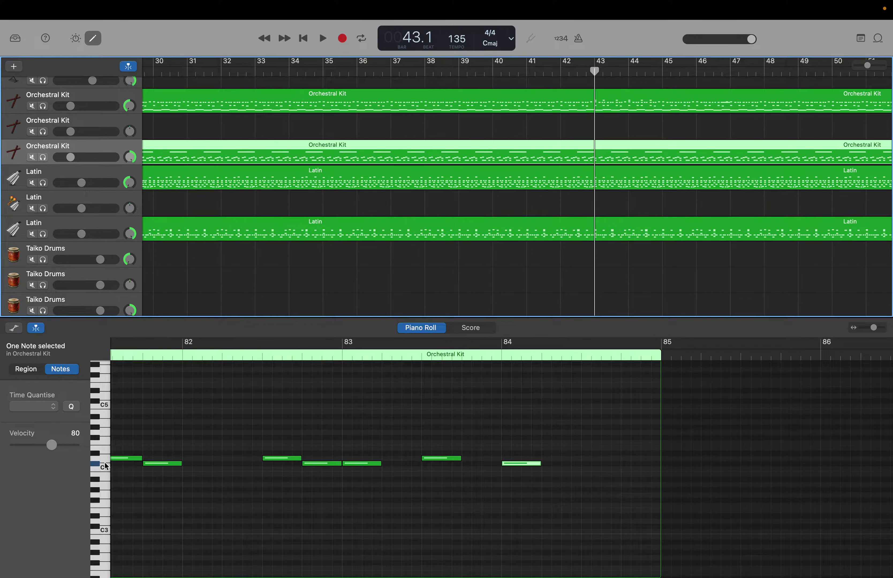
{"action": "left_click", "coordinate": [92, 105]}
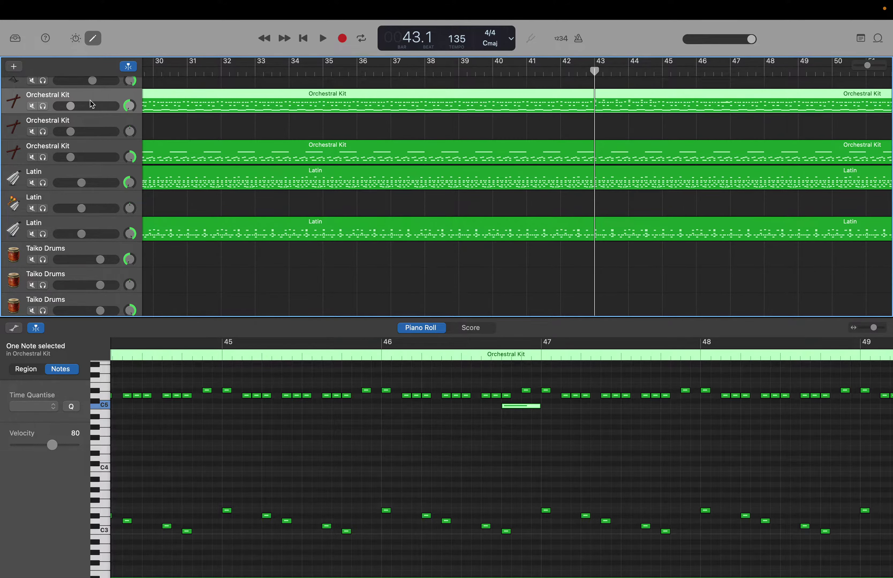
{"action": "left_click", "coordinate": [87, 149]}
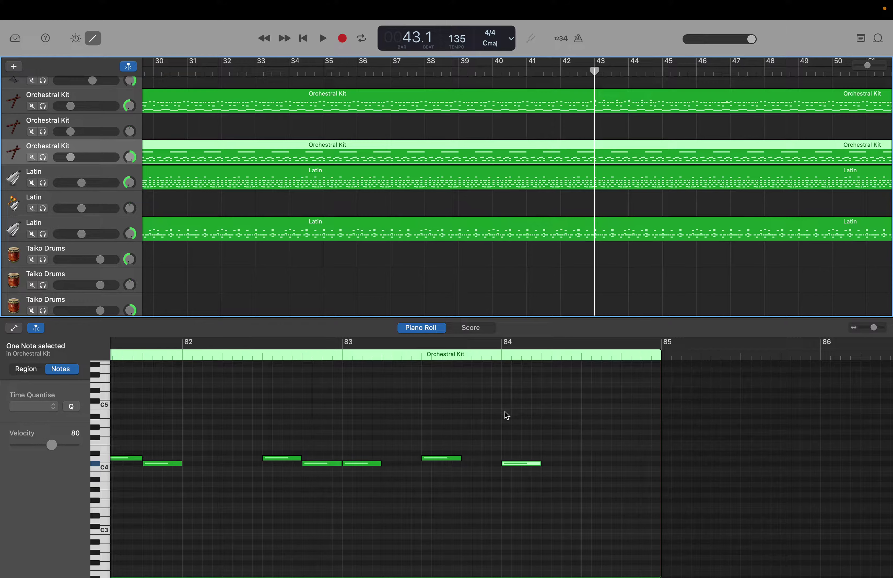
{"action": "scroll", "coordinate": [503, 411], "scroll_direction": "left", "scroll_amount": 20}
{"action": "scroll", "coordinate": [502, 412], "scroll_direction": "left", "scroll_amount": 20}
{"action": "scroll", "coordinate": [502, 411], "scroll_direction": "right", "scroll_amount": 14}
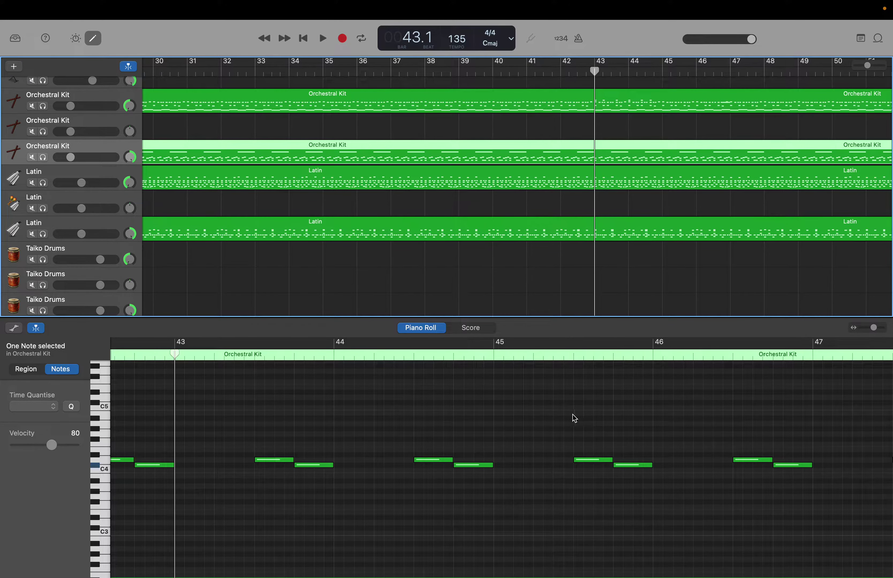
{"action": "scroll", "coordinate": [535, 420], "scroll_direction": "left", "scroll_amount": 3}
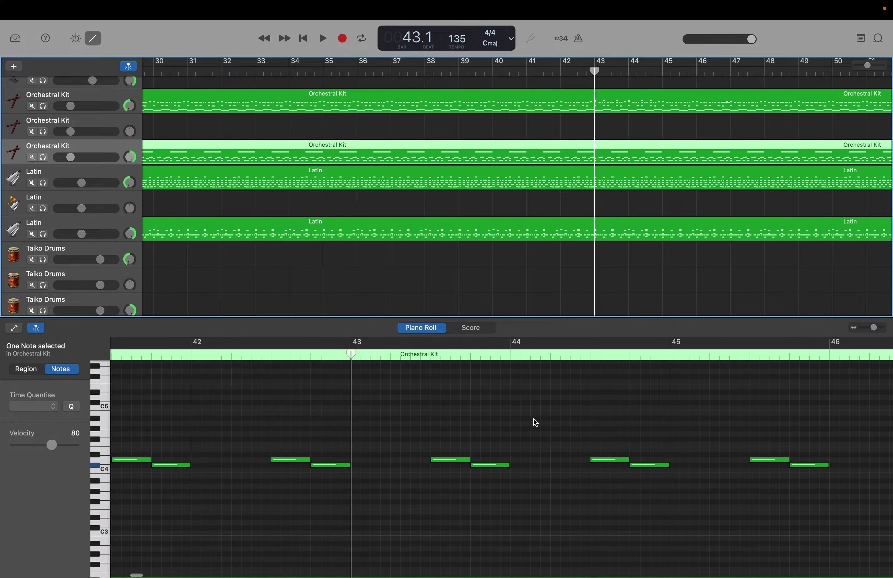
{"action": "scroll", "coordinate": [535, 422], "scroll_direction": "right", "scroll_amount": 3}
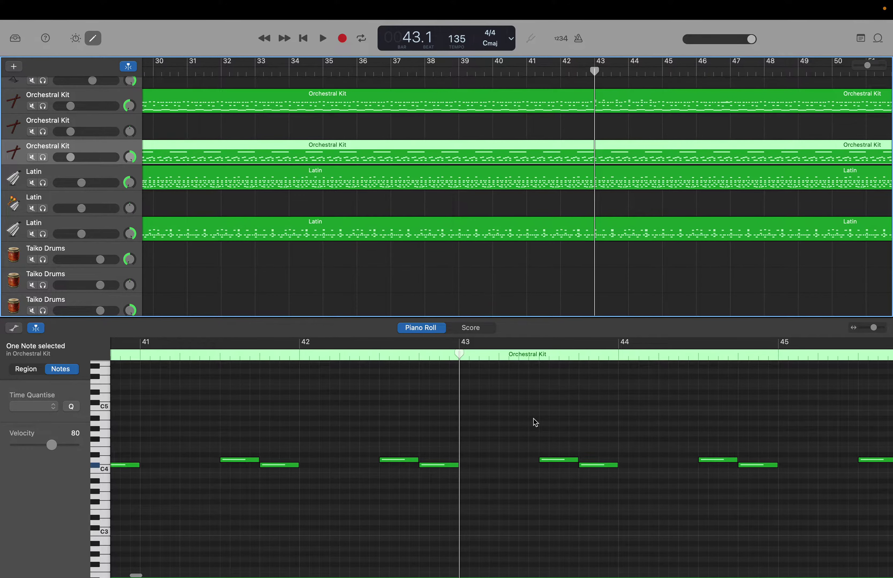
{"action": "scroll", "coordinate": [534, 422], "scroll_direction": "right", "scroll_amount": 2}
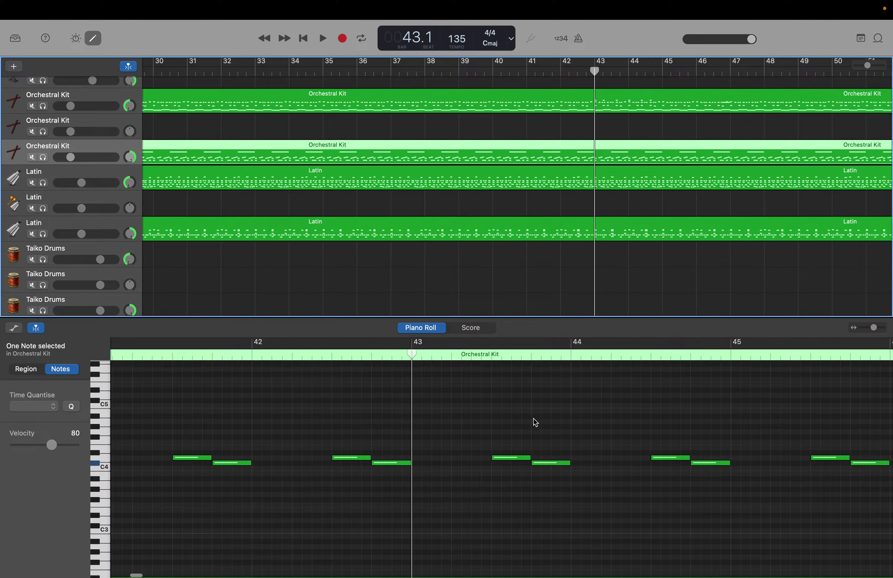
{"action": "scroll", "coordinate": [535, 422], "scroll_direction": "right", "scroll_amount": 2}
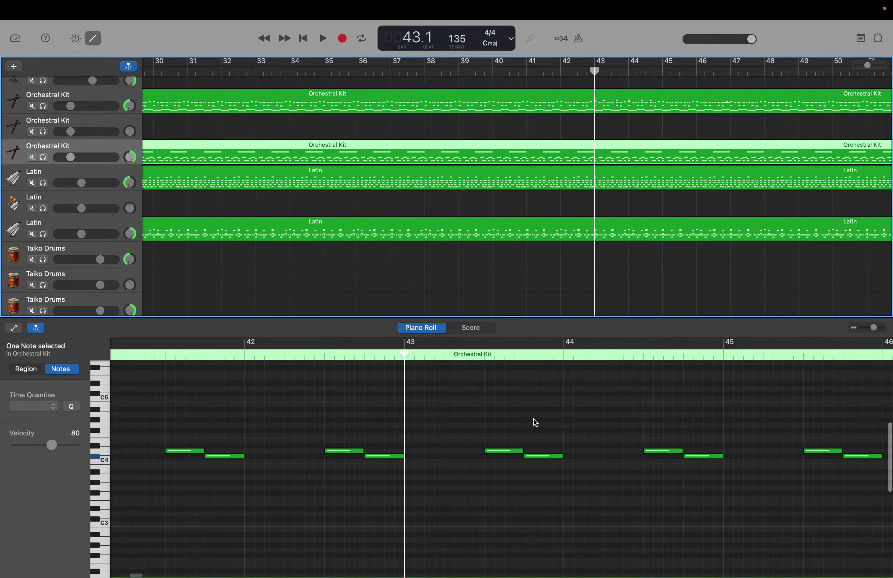
{"action": "scroll", "coordinate": [535, 423], "scroll_direction": "right", "scroll_amount": 1}
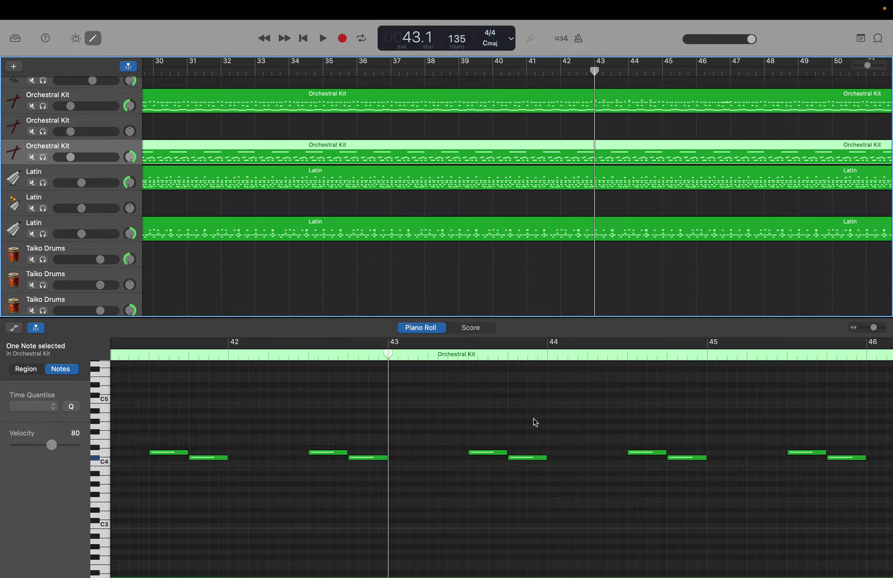
{"action": "scroll", "coordinate": [533, 419], "scroll_direction": "right", "scroll_amount": 2}
{"action": "scroll", "coordinate": [533, 419], "scroll_direction": "right", "scroll_amount": 10}
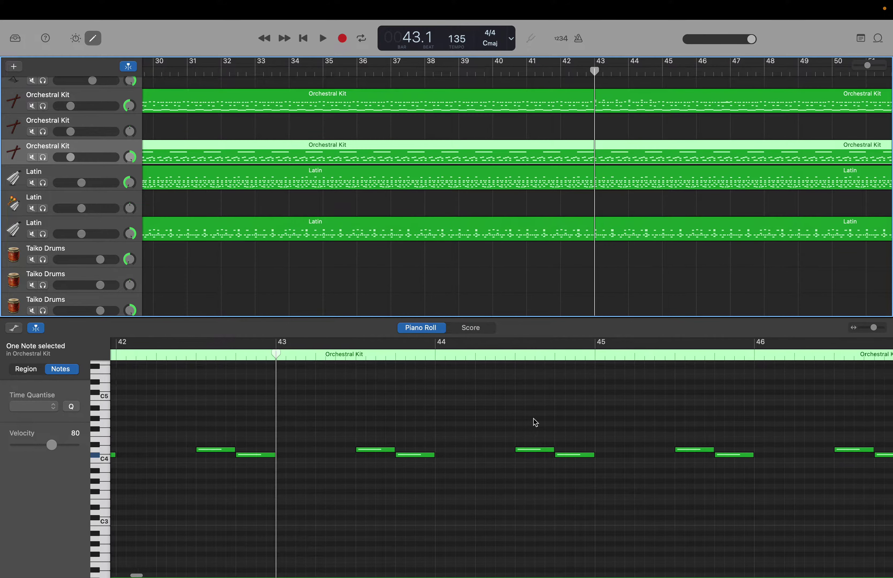
{"action": "scroll", "coordinate": [535, 422], "scroll_direction": "left", "scroll_amount": 2}
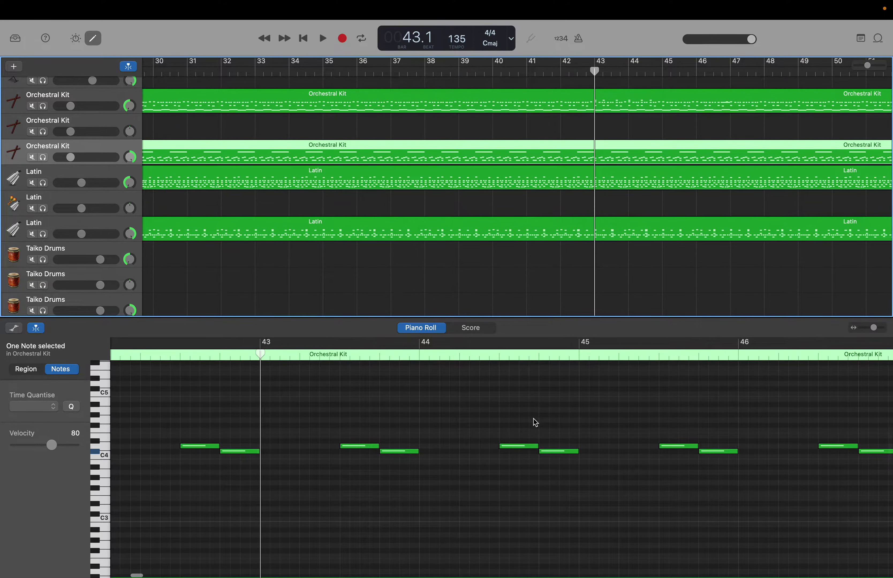
{"action": "scroll", "coordinate": [535, 422], "scroll_direction": "right", "scroll_amount": 4}
{"action": "scroll", "coordinate": [535, 422], "scroll_direction": "right", "scroll_amount": 1}
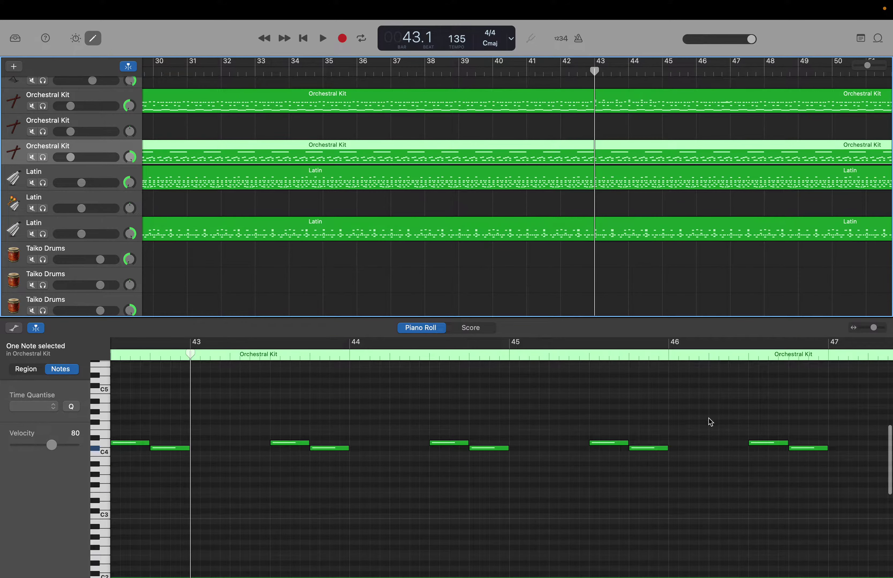
{"action": "right_click", "coordinate": [795, 462]}
{"action": "left_click", "coordinate": [795, 462]}
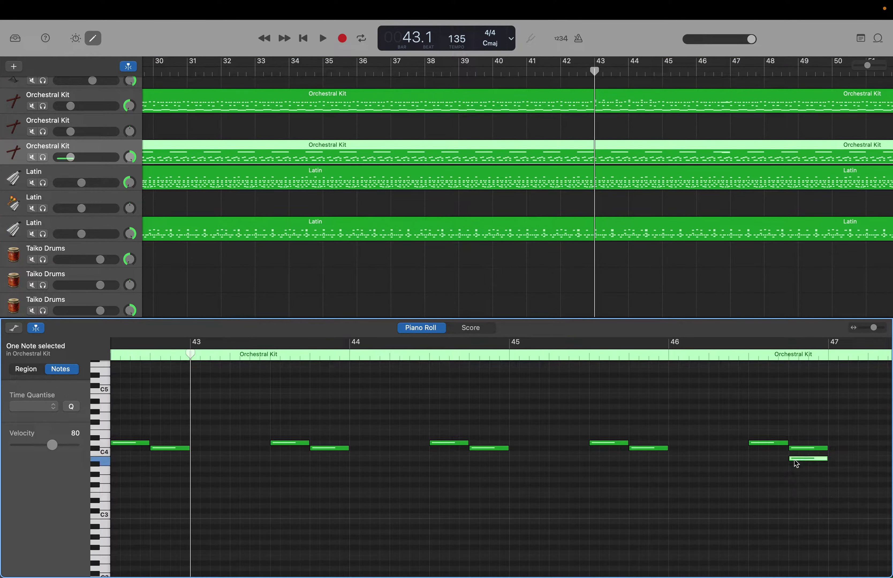
{"action": "left_click_drag", "start_coordinate": [795, 458], "coordinate": [794, 400]}
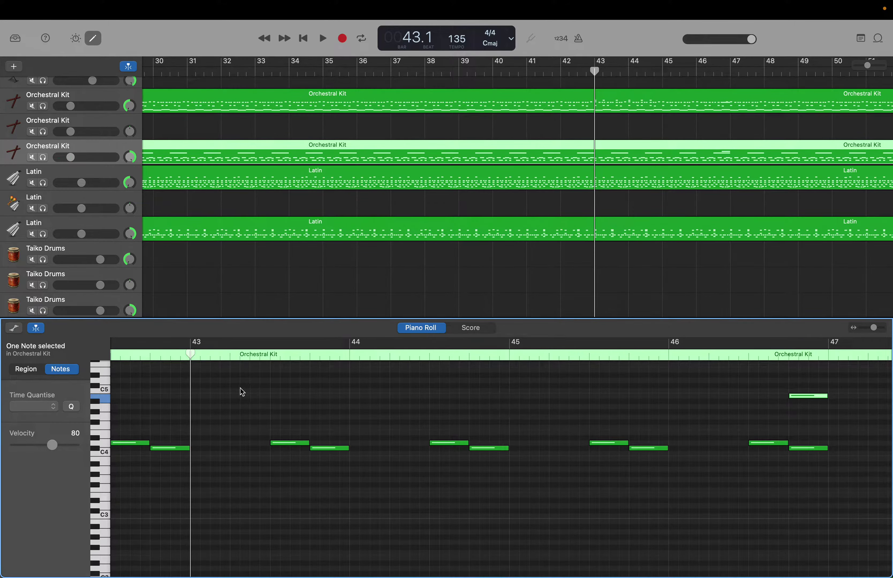
{"action": "left_click", "coordinate": [107, 400]}
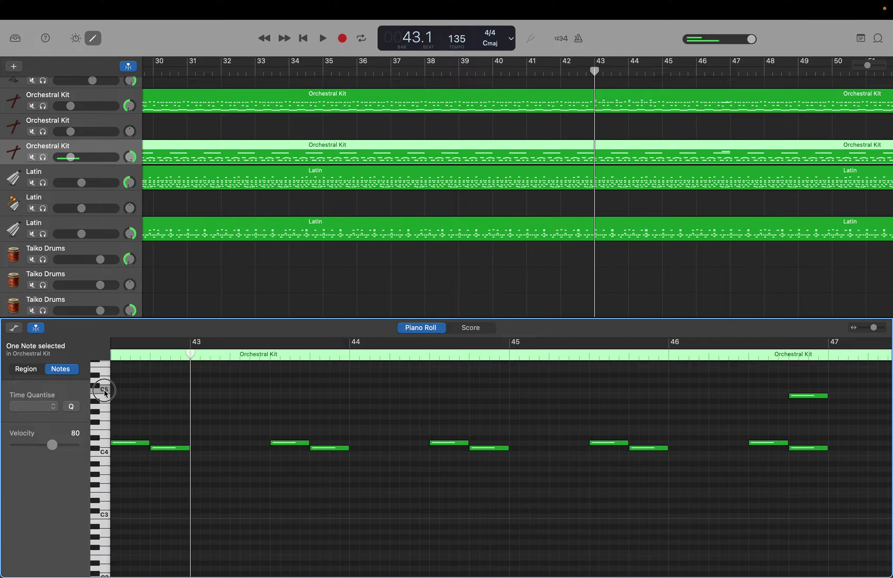
{"action": "left_click", "coordinate": [106, 402]}
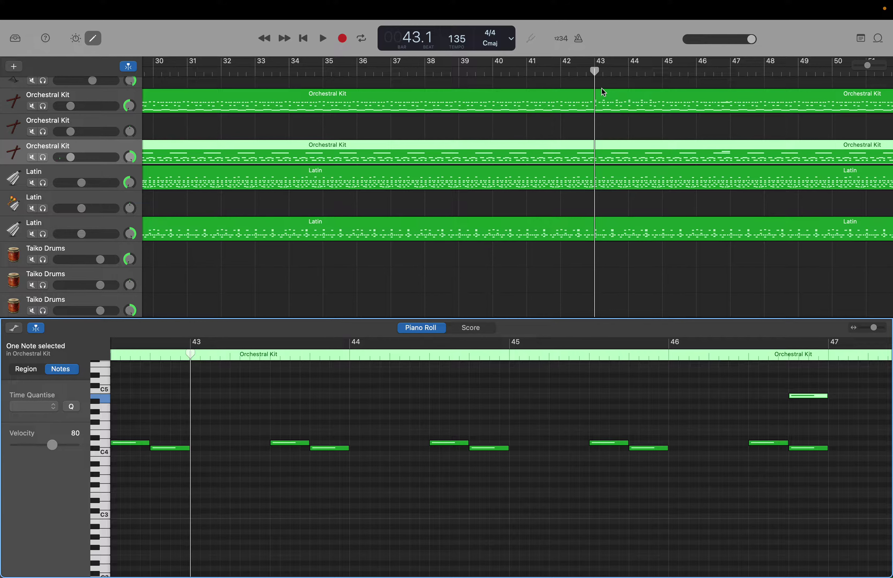
Copy the six F♯6 notes of bars 43–44 in the upper Orchestral Kit region to bar 45 and return the playhead to bar 43
{"action": "left_click", "coordinate": [605, 97]}
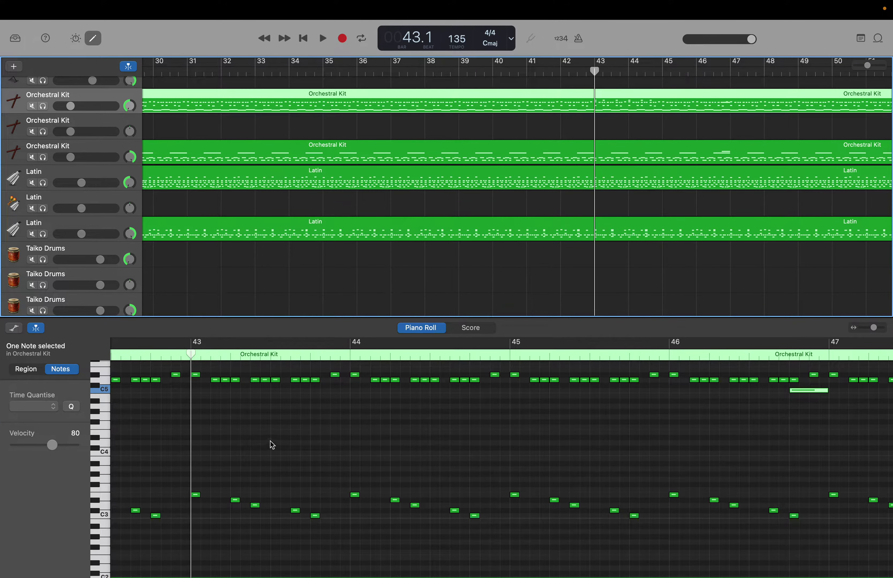
{"action": "scroll", "coordinate": [272, 444], "scroll_direction": "up", "scroll_amount": 6}
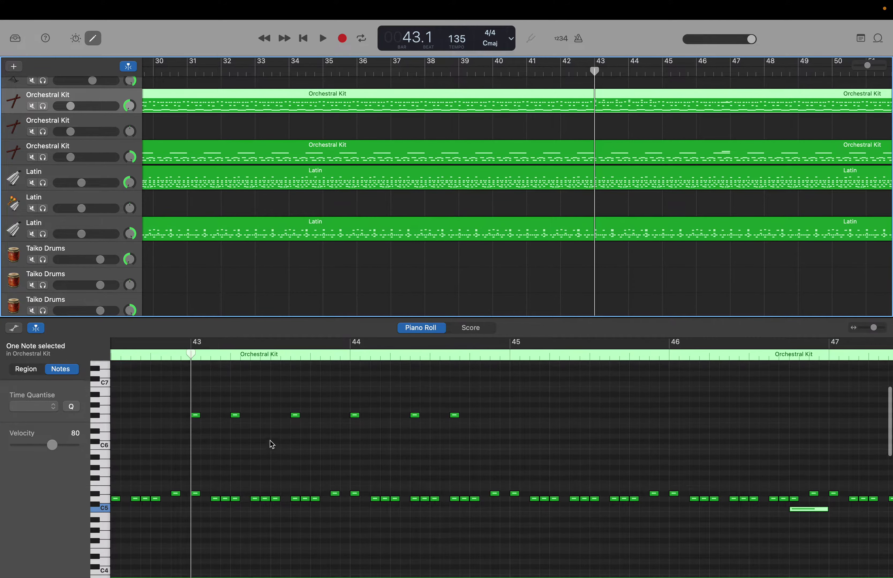
{"action": "left_click_drag", "start_coordinate": [199, 400], "coordinate": [477, 423]}
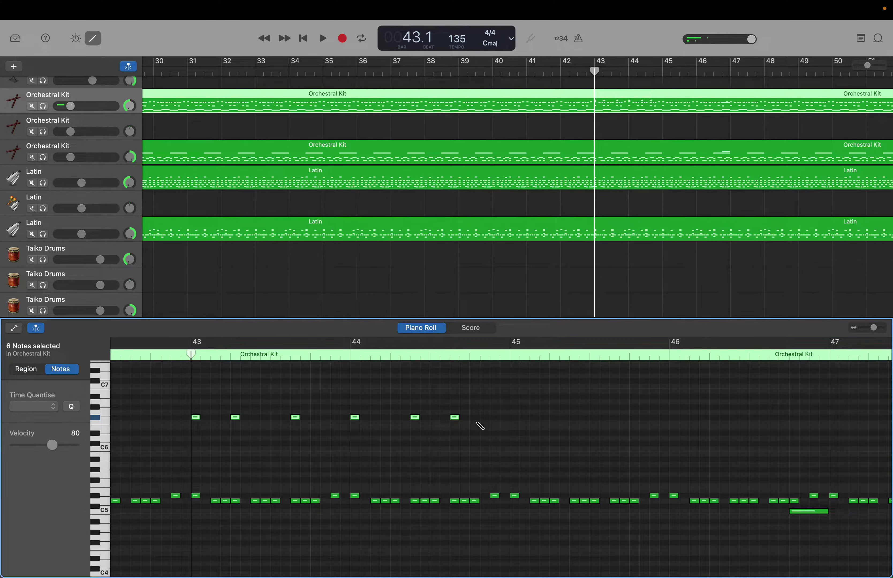
{"action": "left_click_drag", "start_coordinate": [189, 354], "coordinate": [510, 366]}
{"action": "scroll", "coordinate": [312, 378], "scroll_direction": "left", "scroll_amount": 3}
{"action": "scroll", "coordinate": [311, 378], "scroll_direction": "left", "scroll_amount": 5}
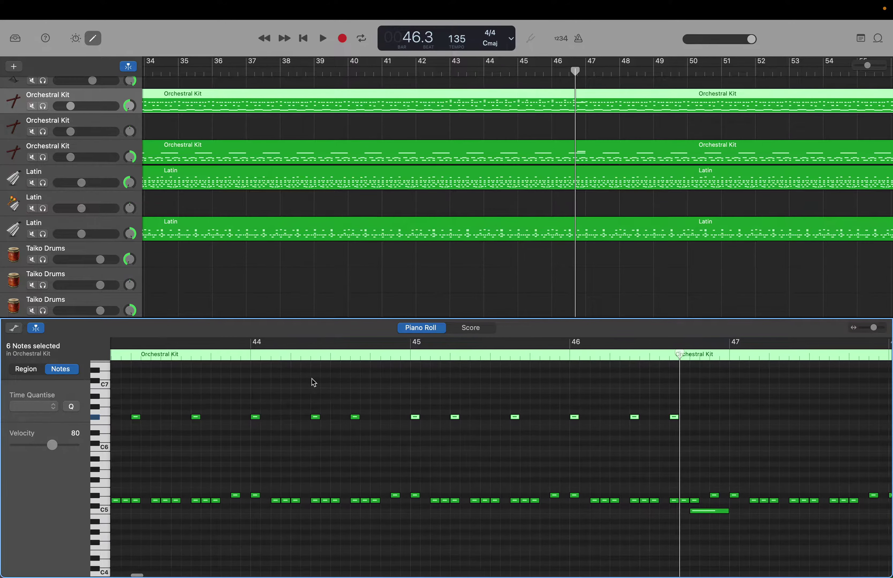
{"action": "left_click_drag", "start_coordinate": [760, 349], "coordinate": [208, 338]}
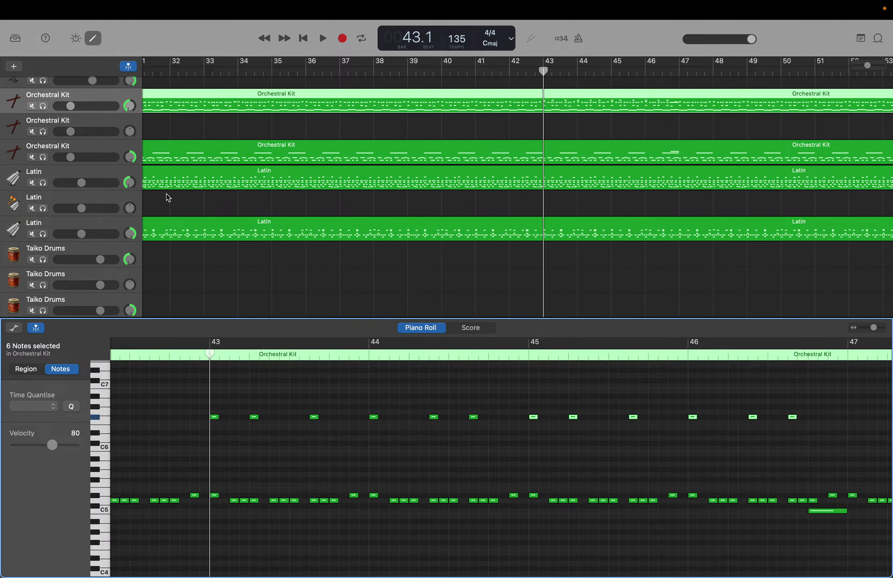
Audition the percussion sounds around A4 and G♯4 on the lower Orchestral Kit track
{"action": "left_click", "coordinate": [115, 150]}
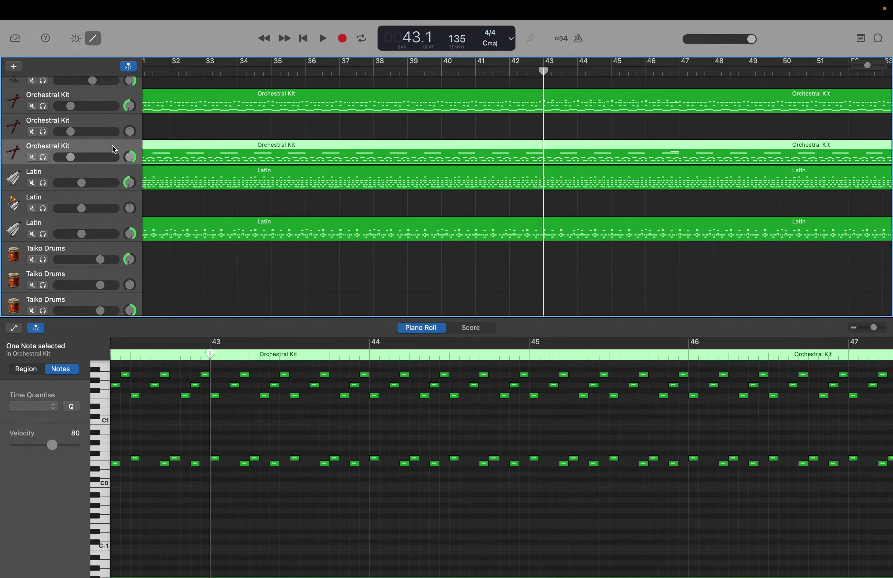
{"action": "scroll", "coordinate": [139, 436], "scroll_direction": "up", "scroll_amount": 5}
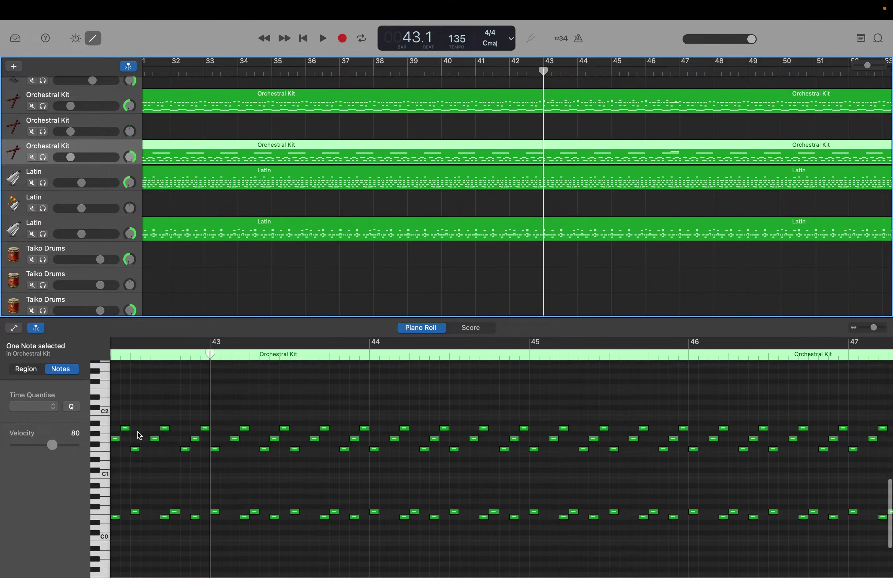
{"action": "scroll", "coordinate": [139, 435], "scroll_direction": "up", "scroll_amount": 7}
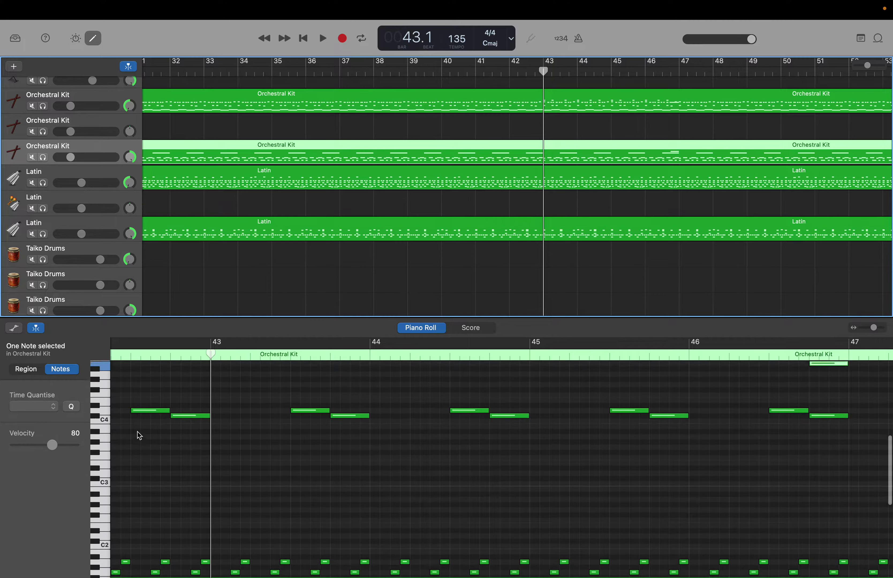
{"action": "scroll", "coordinate": [139, 436], "scroll_direction": "up", "scroll_amount": 1}
{"action": "left_click", "coordinate": [102, 416]}
{"action": "left_click", "coordinate": [103, 417]}
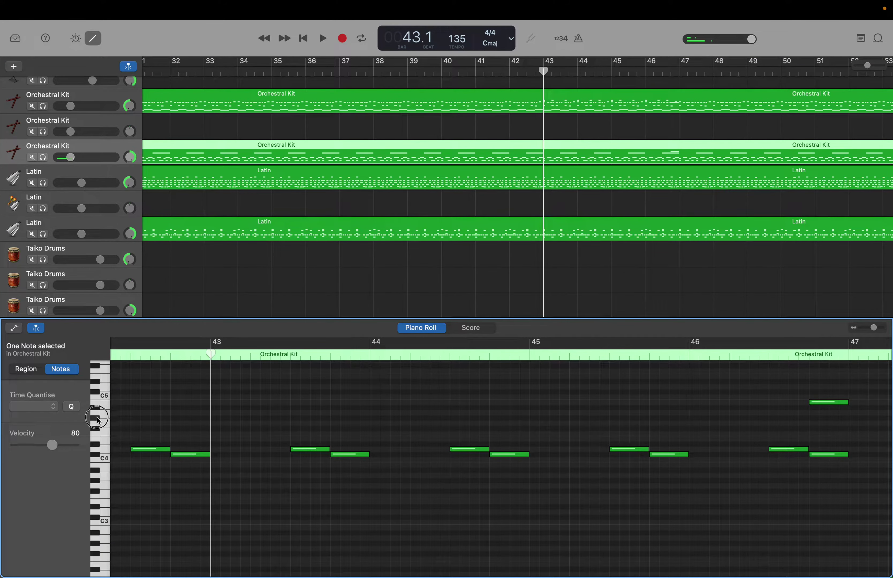
{"action": "left_click", "coordinate": [102, 417]}
{"action": "left_click", "coordinate": [100, 419]}
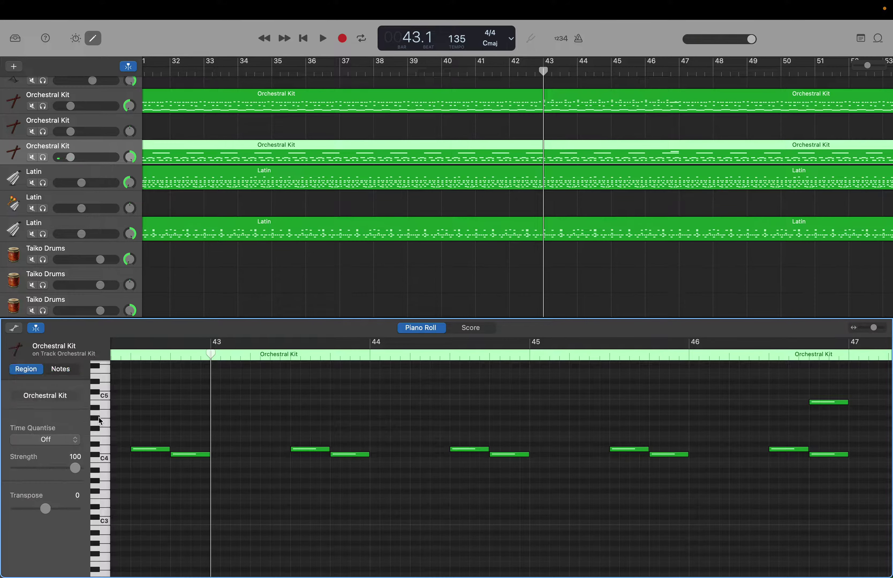
Create a one-beat A4 note at beat 1 of bar 43 and half-beat G♯4 notes at beats 2 and 2.5
{"action": "right_click", "coordinate": [216, 418]}
{"action": "left_click", "coordinate": [216, 418]}
{"action": "right_click", "coordinate": [215, 417]}
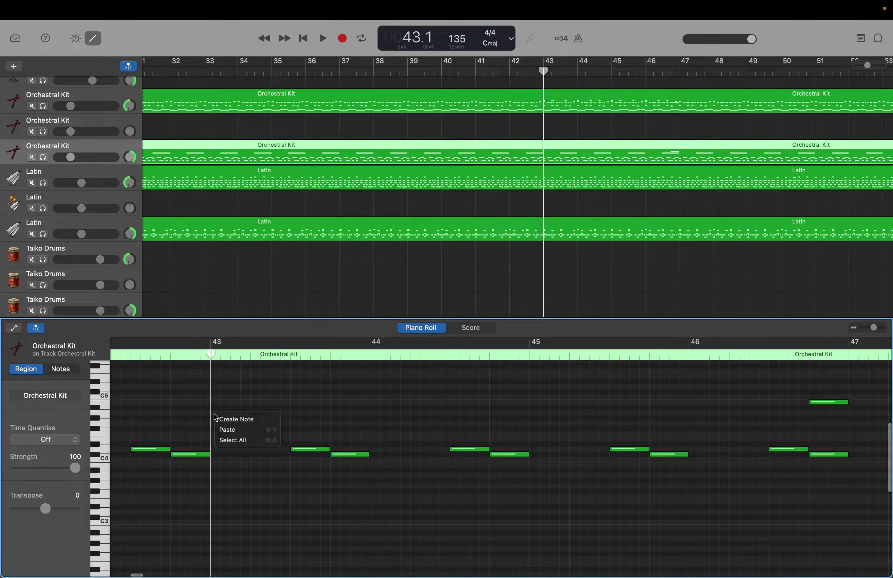
{"action": "left_click", "coordinate": [218, 419]}
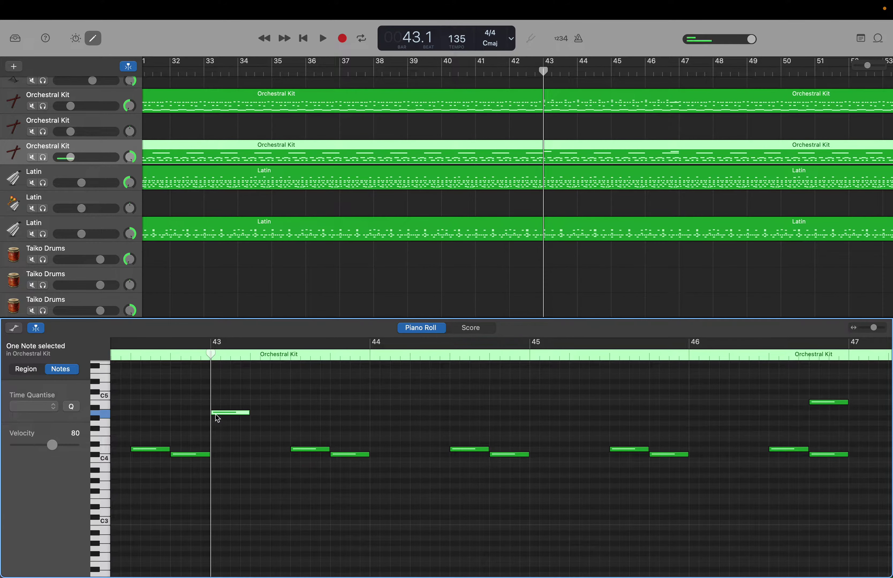
{"action": "right_click", "coordinate": [254, 421]}
{"action": "left_click", "coordinate": [257, 422]}
{"action": "left_click_drag", "start_coordinate": [289, 418], "coordinate": [271, 420]}
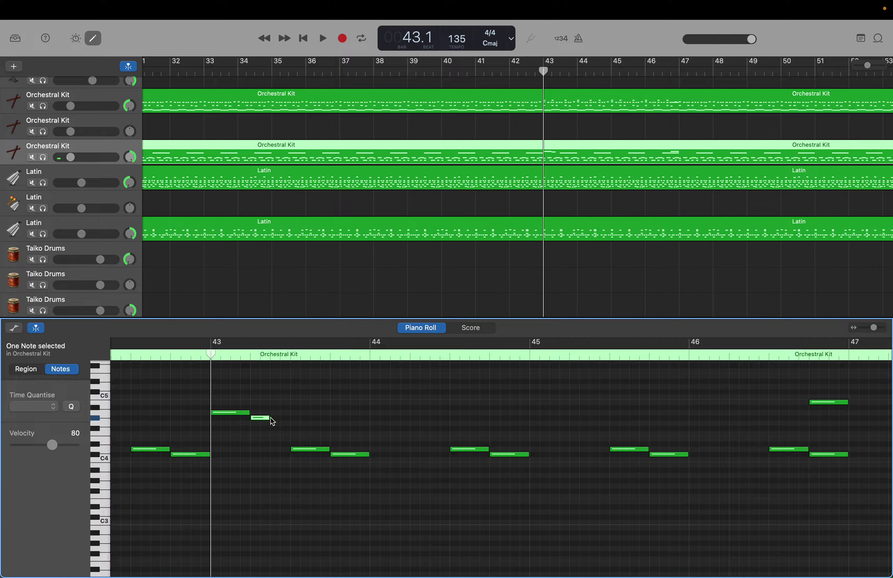
{"action": "right_click", "coordinate": [273, 420]}
{"action": "left_click", "coordinate": [292, 423]}
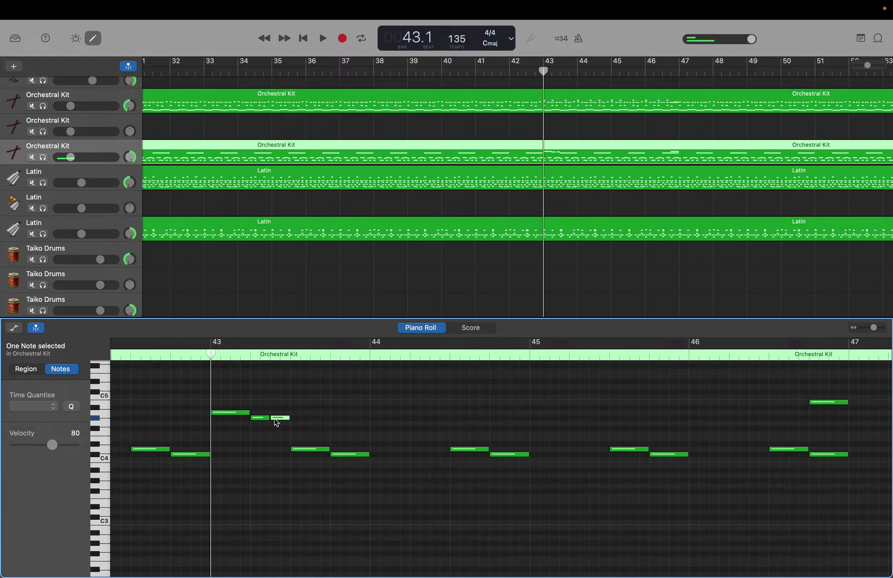
Add to bar 43 a one-beat A4 at beat 3, a half-beat G♯4 at beat 4 and a half-beat A4 at beat 4.5
{"action": "right_click", "coordinate": [297, 418]}
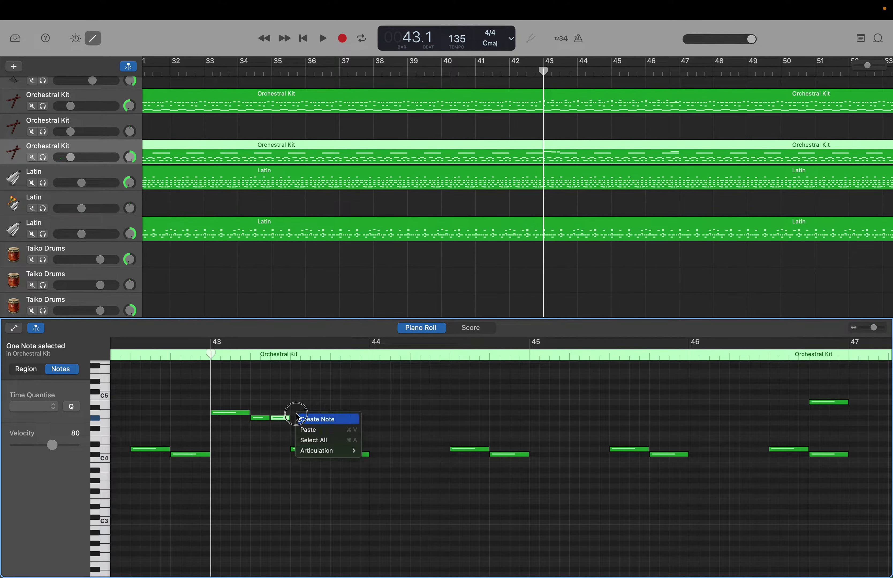
{"action": "left_click", "coordinate": [298, 418]}
{"action": "left_click_drag", "start_coordinate": [307, 416], "coordinate": [327, 417]}
{"action": "right_click", "coordinate": [333, 422]}
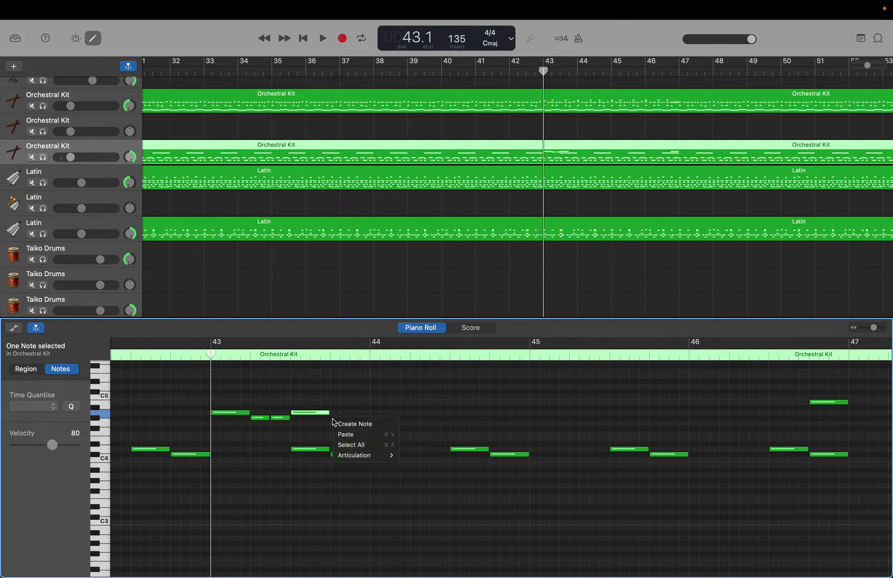
{"action": "left_click", "coordinate": [339, 423]}
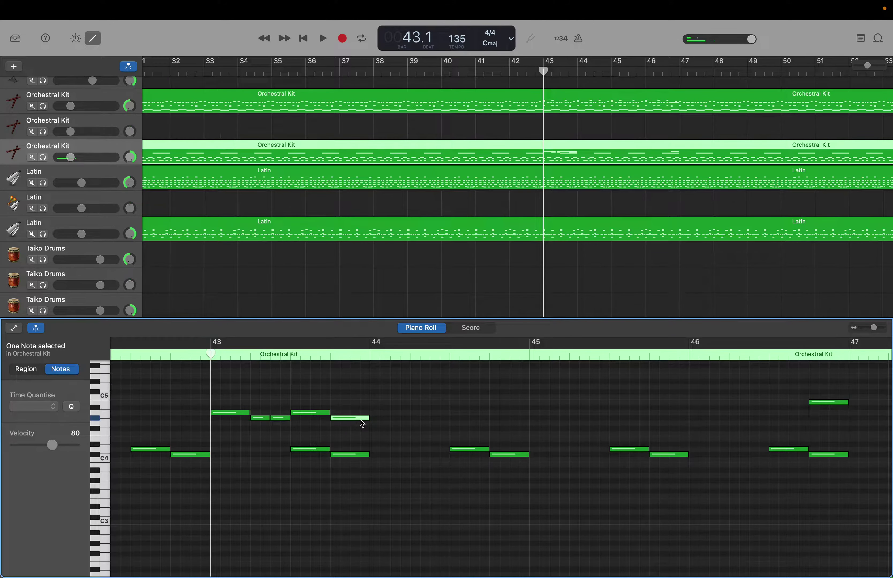
{"action": "left_click_drag", "start_coordinate": [368, 418], "coordinate": [349, 418]}
{"action": "right_click", "coordinate": [355, 418]}
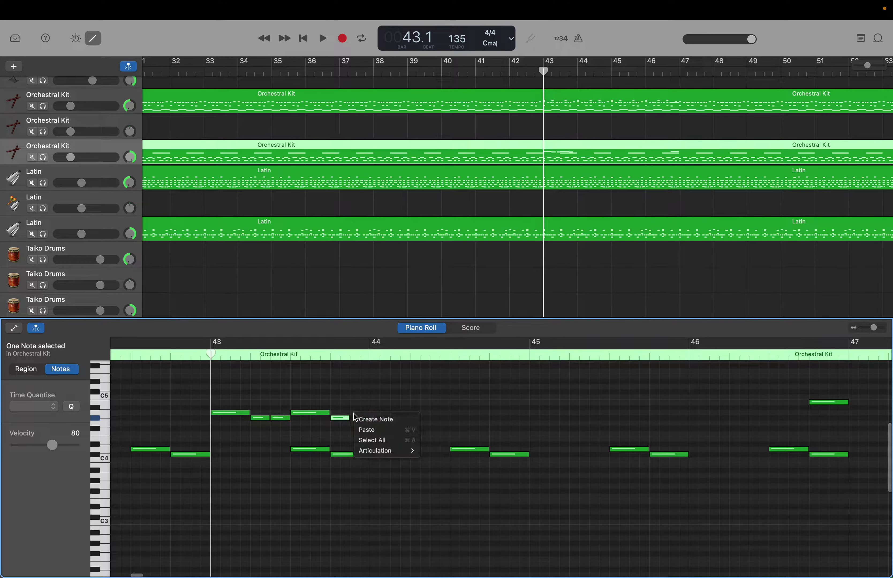
{"action": "left_click", "coordinate": [362, 419]}
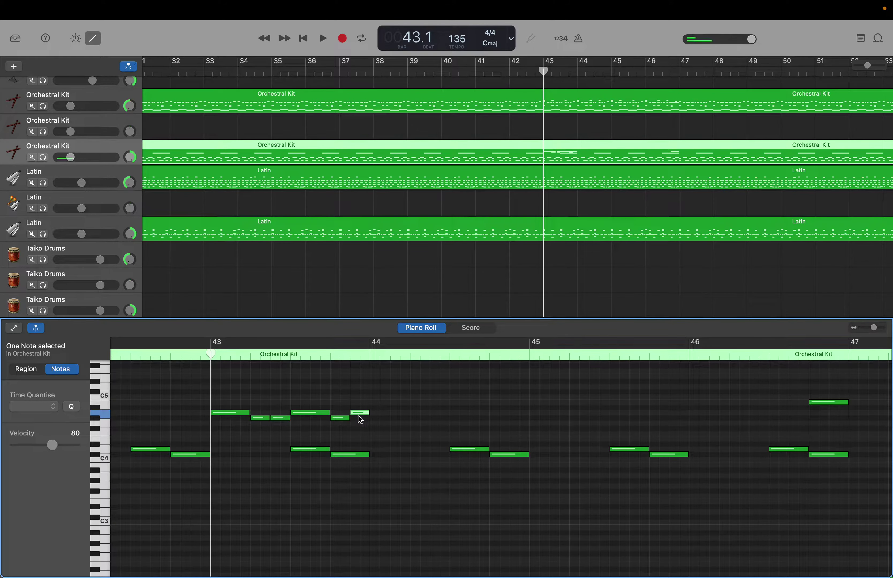
Create half-beat notes in bar 44: G♯4 at beat 1, A4 at beat 1.5, and G♯4 at beats 2 and 2.5
{"action": "right_click", "coordinate": [372, 422]}
{"action": "left_click", "coordinate": [375, 424]}
{"action": "right_click", "coordinate": [393, 417]}
{"action": "left_click", "coordinate": [402, 418]}
{"action": "right_click", "coordinate": [411, 420]}
{"action": "left_click", "coordinate": [415, 422]}
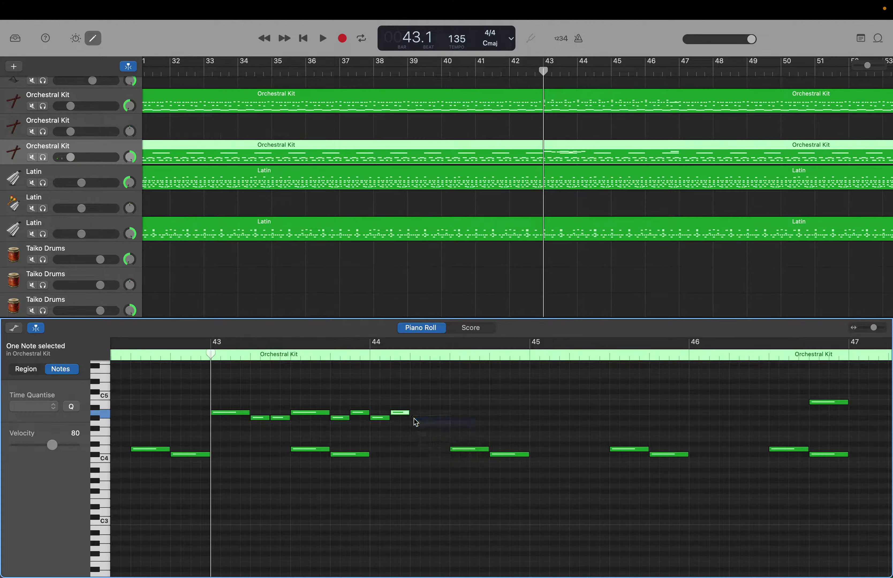
{"action": "right_click", "coordinate": [435, 420]}
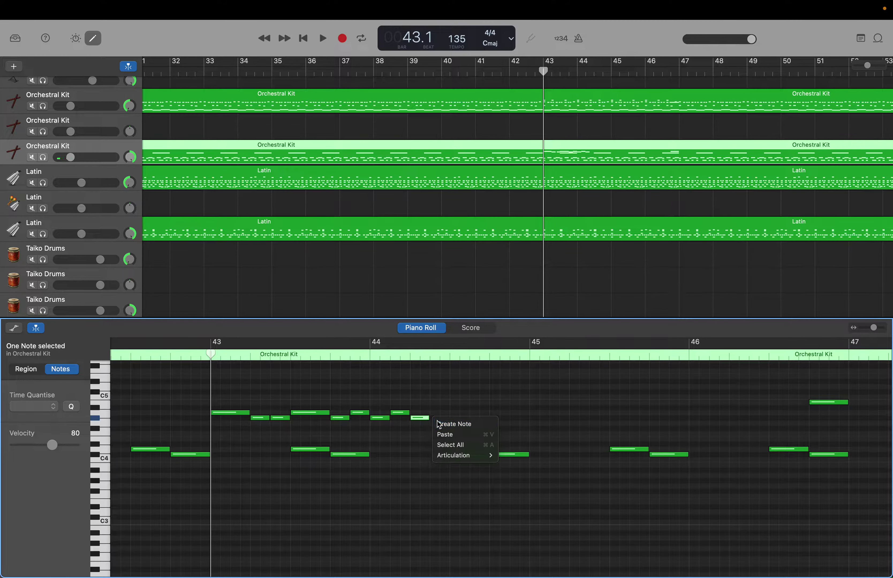
{"action": "left_click", "coordinate": [440, 424]}
Complete bar 44 with half-beat G♯4 notes at beats 4 and 4.5 and a one-beat A4 note at beat 3
{"action": "right_click", "coordinate": [491, 423]}
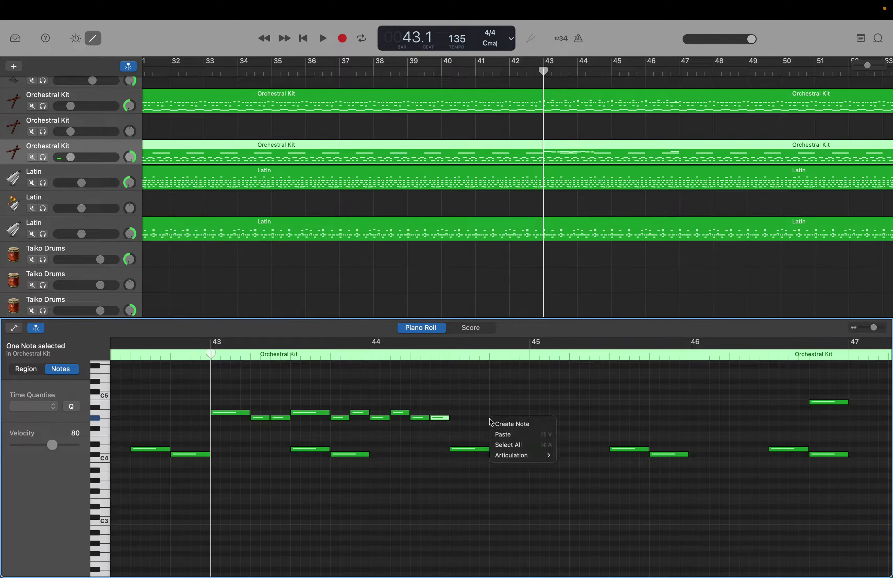
{"action": "left_click", "coordinate": [495, 423]}
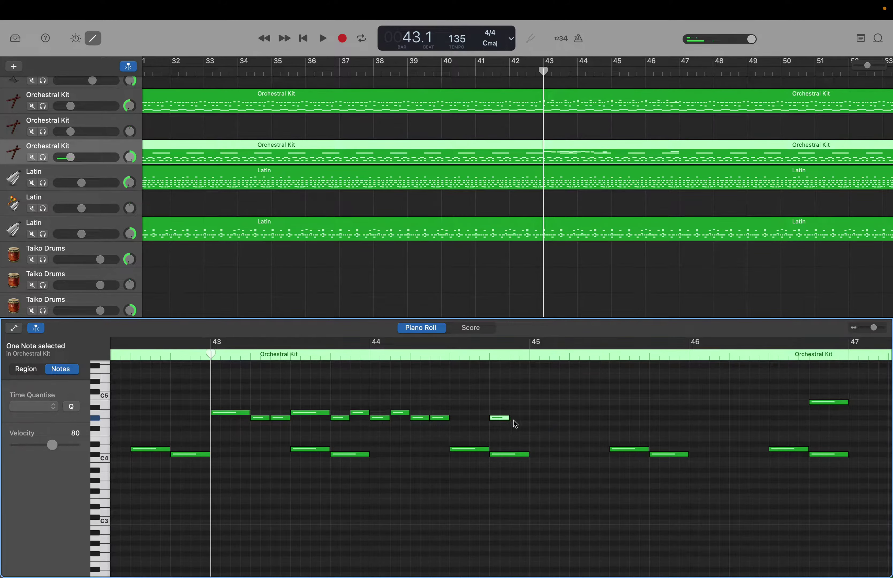
{"action": "right_click", "coordinate": [515, 423]}
{"action": "left_click", "coordinate": [520, 425]}
{"action": "left_click", "coordinate": [244, 413]}
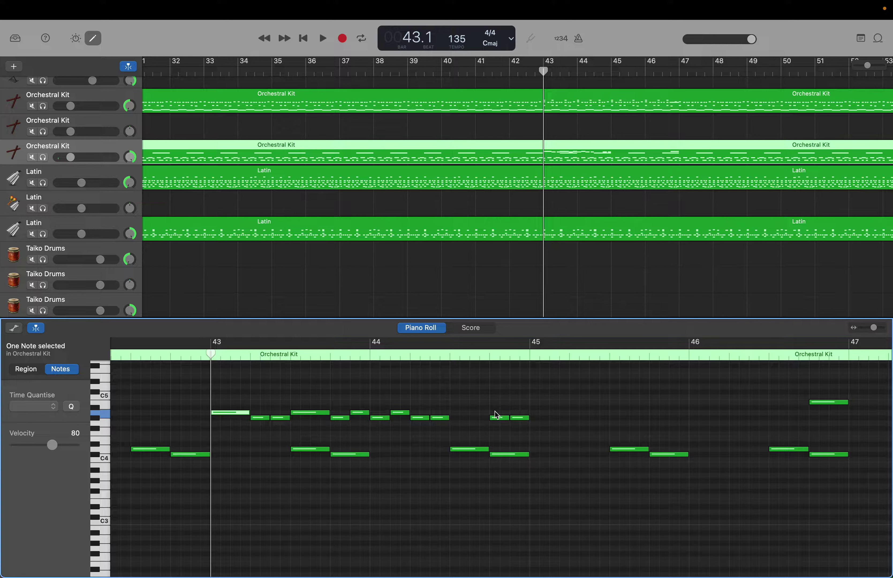
{"action": "right_click", "coordinate": [456, 416]}
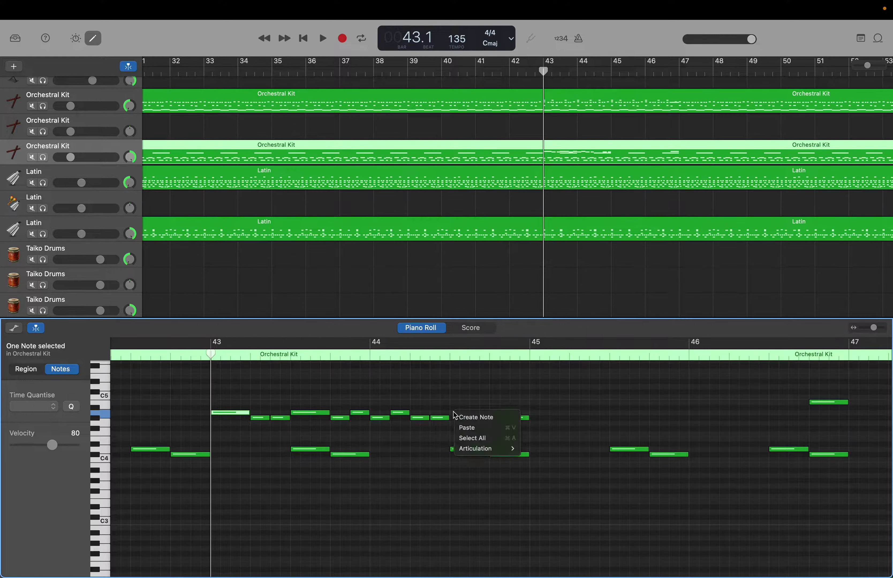
{"action": "left_click", "coordinate": [461, 417]}
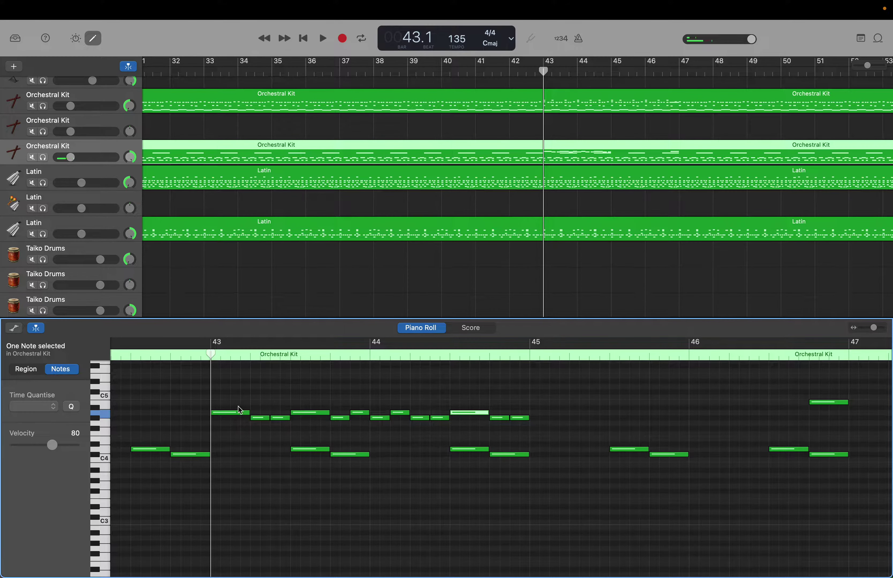
Try to copy the first twelve A4 and G♯4 notes of bars 43–44 to bar 45, and undo the paste
{"action": "left_click_drag", "start_coordinate": [226, 404], "coordinate": [511, 437]}
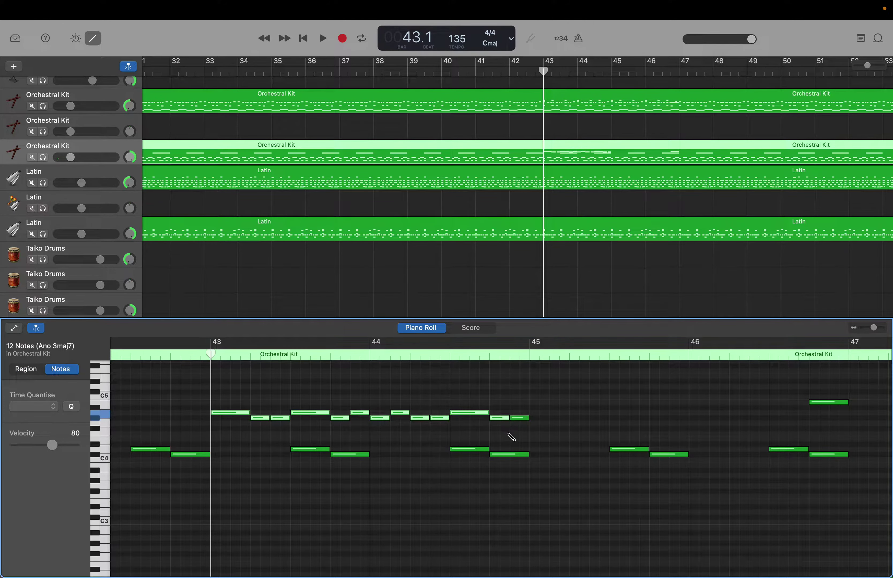
{"action": "scroll", "coordinate": [510, 437], "scroll_direction": "left", "scroll_amount": 10}
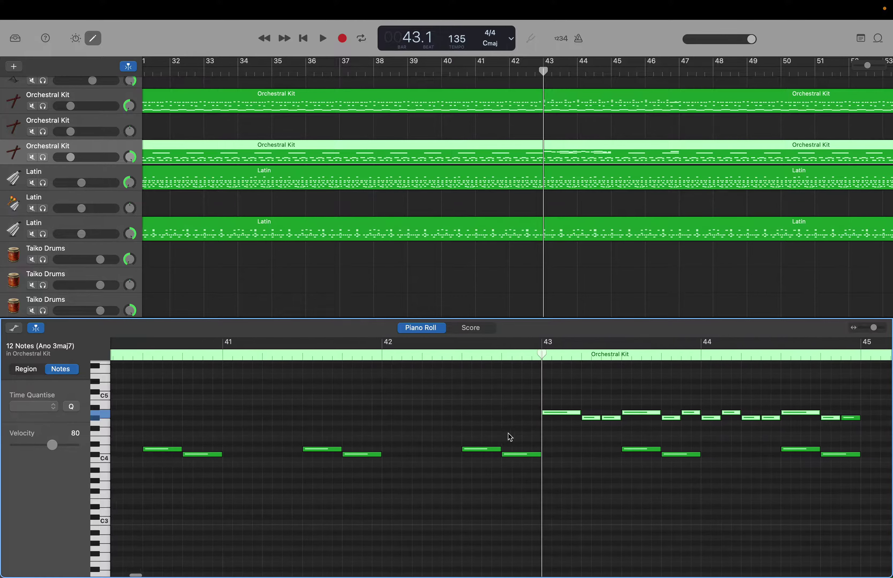
{"action": "scroll", "coordinate": [510, 438], "scroll_direction": "right", "scroll_amount": 5}
{"action": "scroll", "coordinate": [510, 438], "scroll_direction": "right", "scroll_amount": 3}
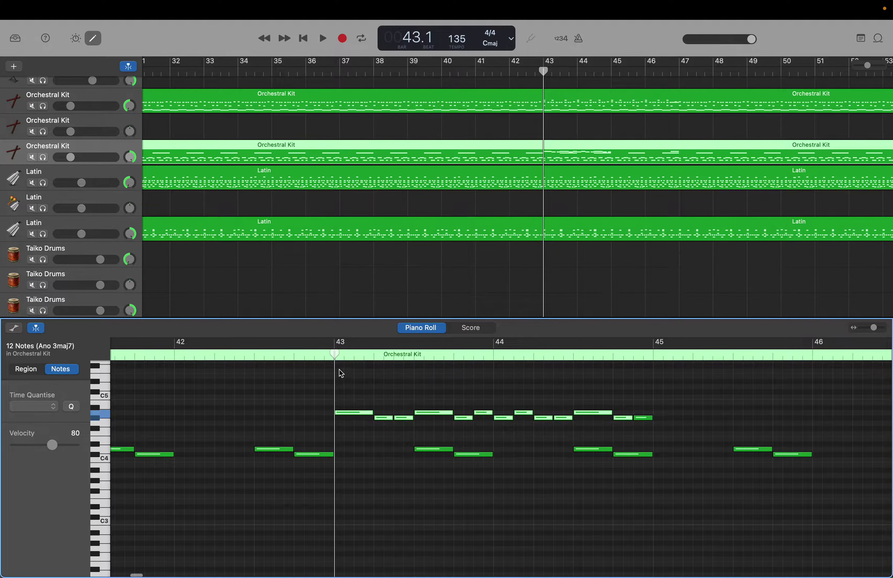
{"action": "left_click_drag", "start_coordinate": [334, 355], "coordinate": [657, 375]}
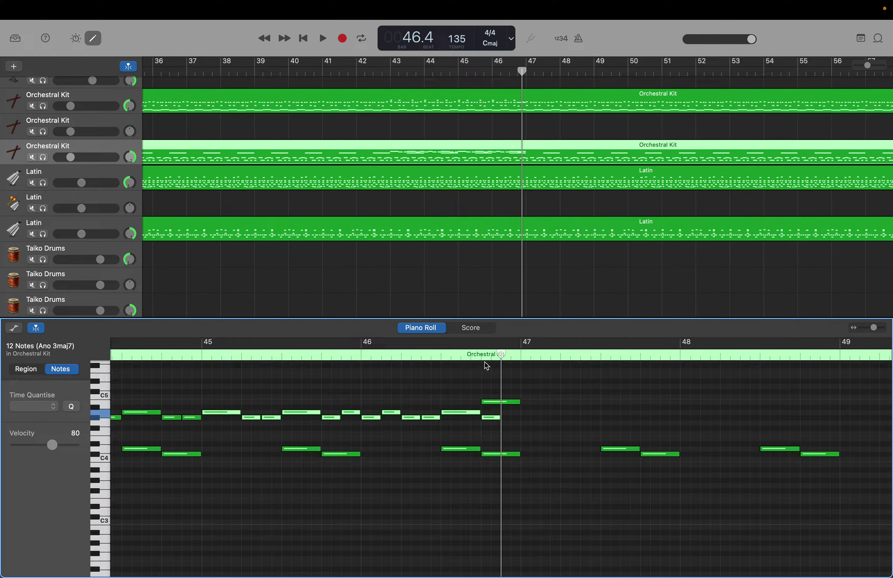
{"action": "scroll", "coordinate": [366, 450], "scroll_direction": "left", "scroll_amount": 6}
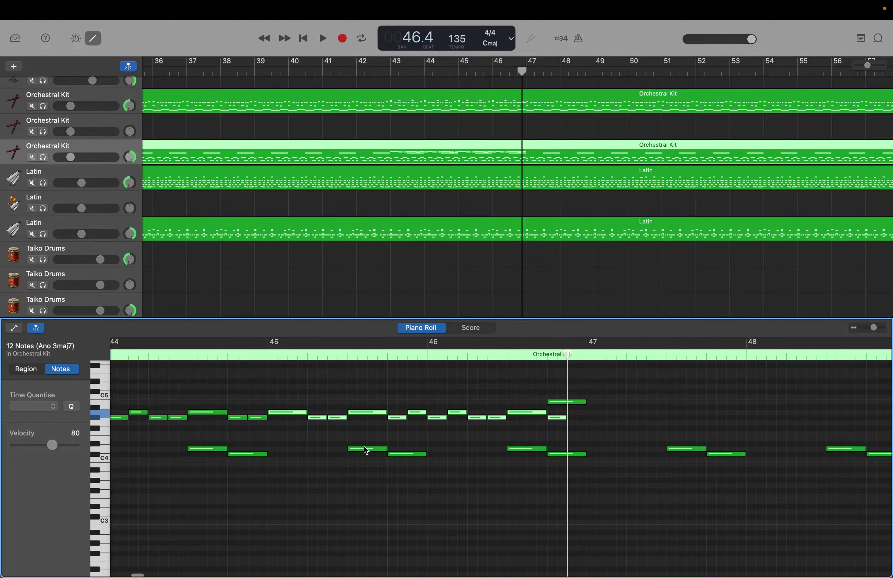
{"action": "scroll", "coordinate": [366, 450], "scroll_direction": "left", "scroll_amount": 2}
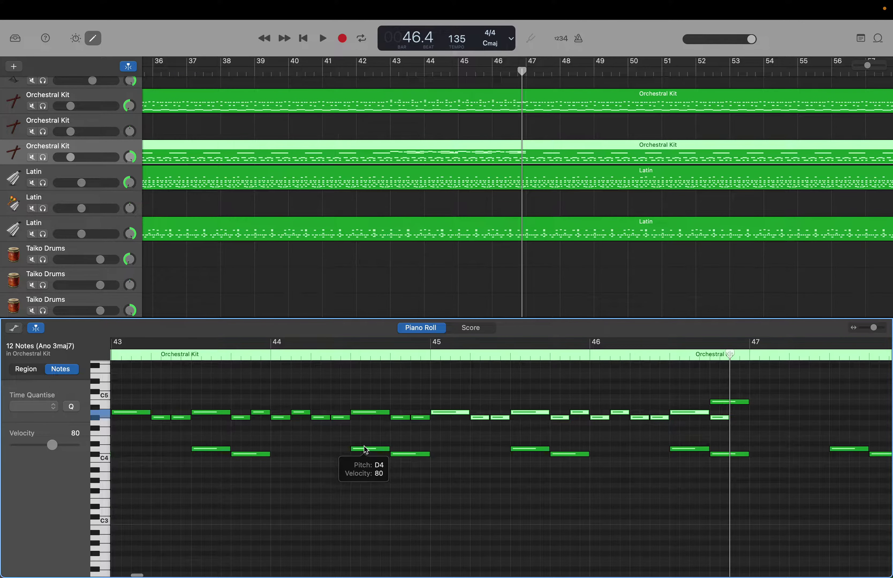
{"action": "key", "text": "Delete"}
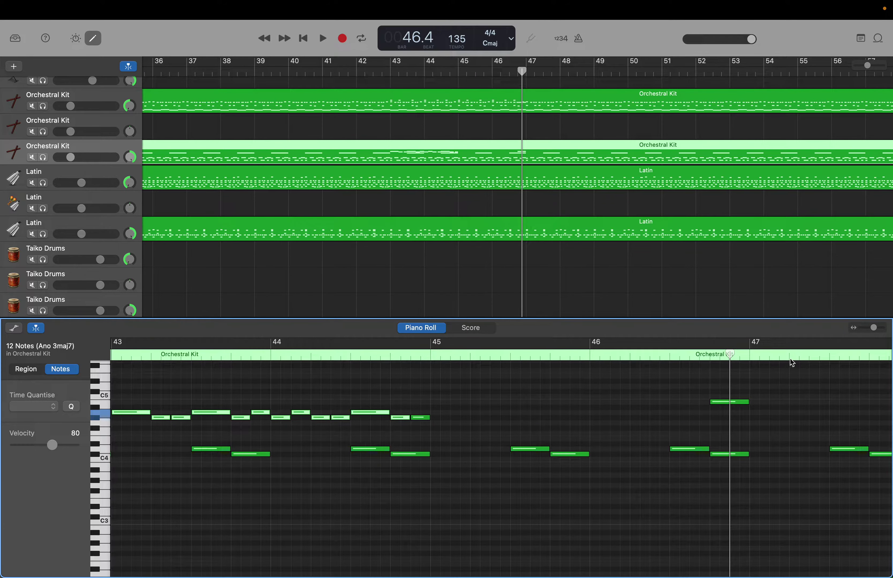
Copy all thirteen A4 and G♯4 notes of bars 43–44 in the lower Orchestral Kit region to bar 45
{"action": "left_click_drag", "start_coordinate": [730, 354], "coordinate": [431, 357]}
{"action": "scroll", "coordinate": [330, 392], "scroll_direction": "left", "scroll_amount": 3}
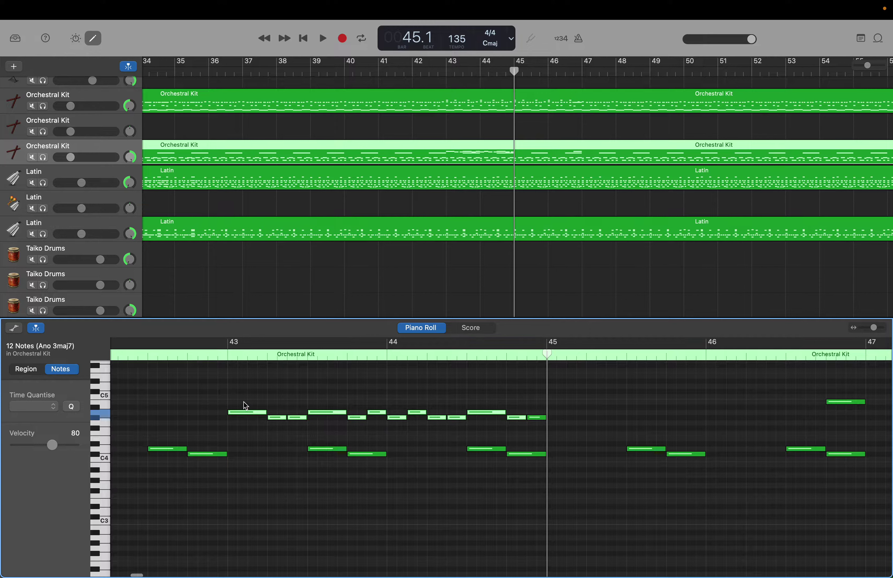
{"action": "left_click_drag", "start_coordinate": [245, 405], "coordinate": [546, 438]}
{"action": "key", "text": "super+c"}
{"action": "key", "text": "super+v"}
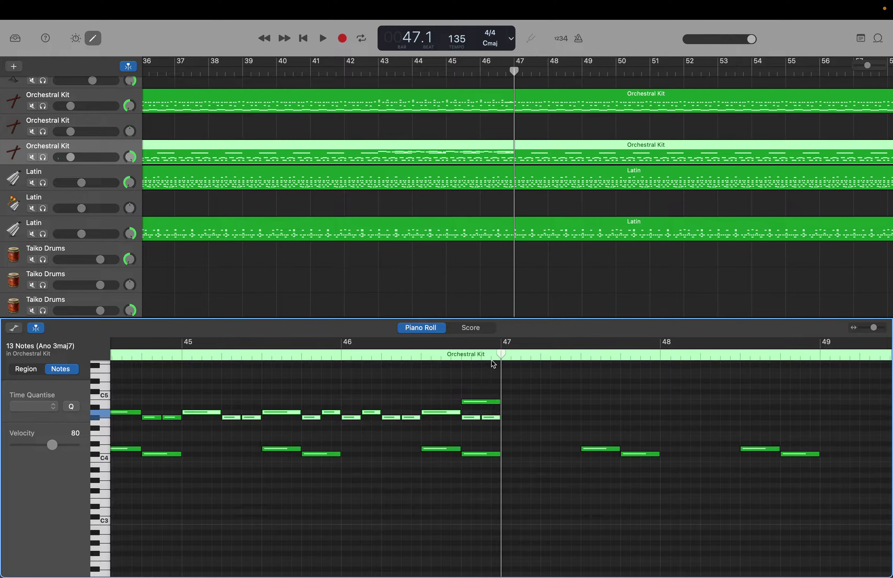
Return the playhead to bar 43 and audition the upper Orchestral Kit track's sounds between G♯4 and E4
{"action": "left_click_drag", "start_coordinate": [500, 354], "coordinate": [225, 346]}
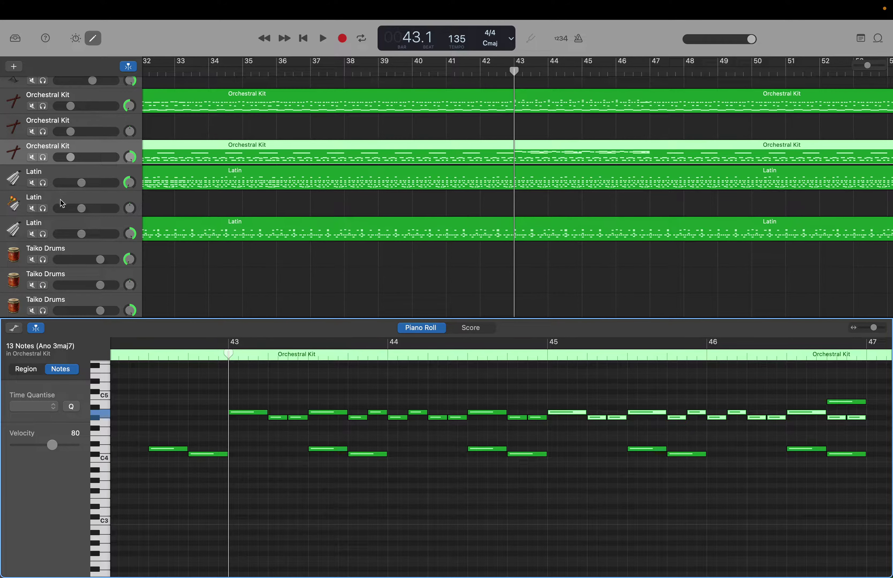
{"action": "scroll", "coordinate": [100, 113], "scroll_direction": "down", "scroll_amount": 1}
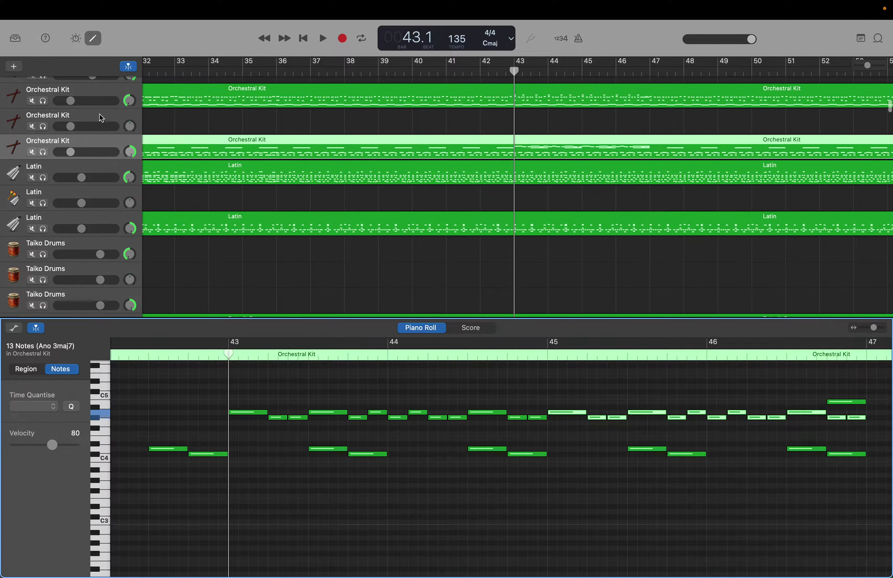
{"action": "left_click", "coordinate": [104, 102]}
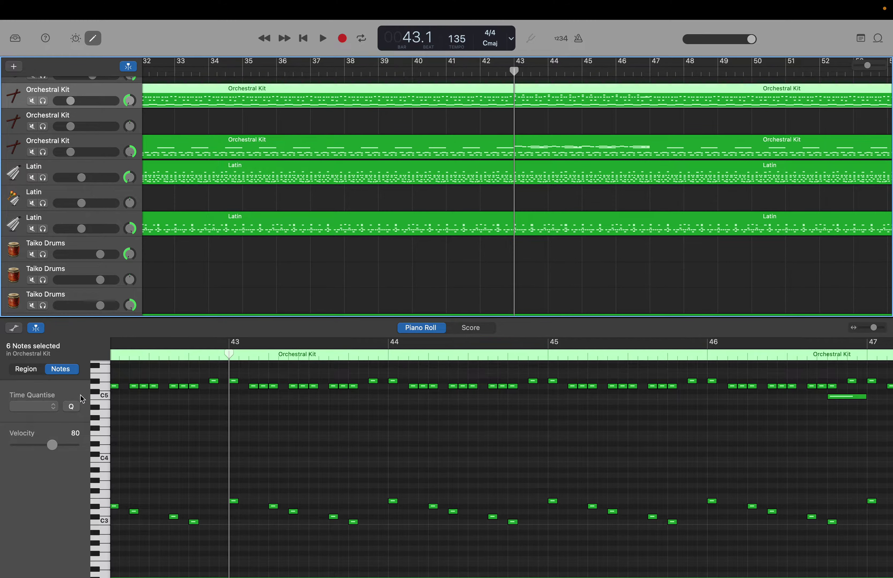
{"action": "left_click", "coordinate": [97, 415]}
{"action": "left_click", "coordinate": [102, 422]}
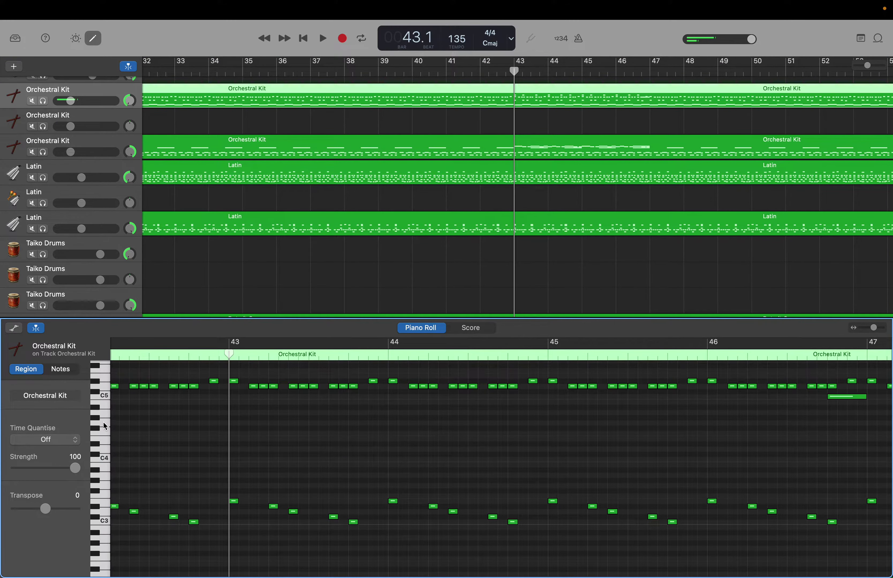
{"action": "left_click", "coordinate": [103, 423]}
{"action": "left_click", "coordinate": [102, 429]}
{"action": "left_click", "coordinate": [103, 434]}
{"action": "left_click", "coordinate": [101, 438]}
{"action": "left_click", "coordinate": [101, 432]}
{"action": "left_click", "coordinate": [101, 432]}
{"action": "left_click", "coordinate": [100, 433]}
{"action": "left_click", "coordinate": [101, 433]}
{"action": "left_click", "coordinate": [101, 433]}
{"action": "left_click", "coordinate": [101, 432]}
{"action": "left_click", "coordinate": [101, 434]}
{"action": "left_click", "coordinate": [101, 433]}
{"action": "left_click", "coordinate": [101, 433]}
{"action": "left_click", "coordinate": [101, 434]}
{"action": "left_click", "coordinate": [101, 434]}
{"action": "left_click", "coordinate": [101, 434]}
{"action": "left_click", "coordinate": [101, 433]}
{"action": "left_click", "coordinate": [101, 433]}
Create quarter-beat F4 notes at beats 1, 2.5 and 4 of bar 43 and beats 2 and 3.5 of bar 44
{"action": "right_click", "coordinate": [235, 434]}
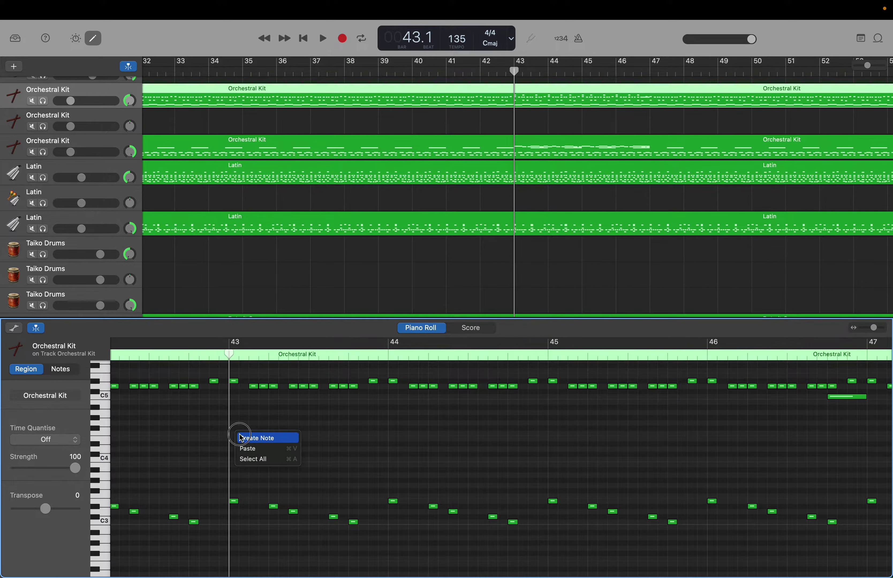
{"action": "left_click", "coordinate": [241, 437]}
{"action": "left_click_drag", "start_coordinate": [270, 435], "coordinate": [240, 437]}
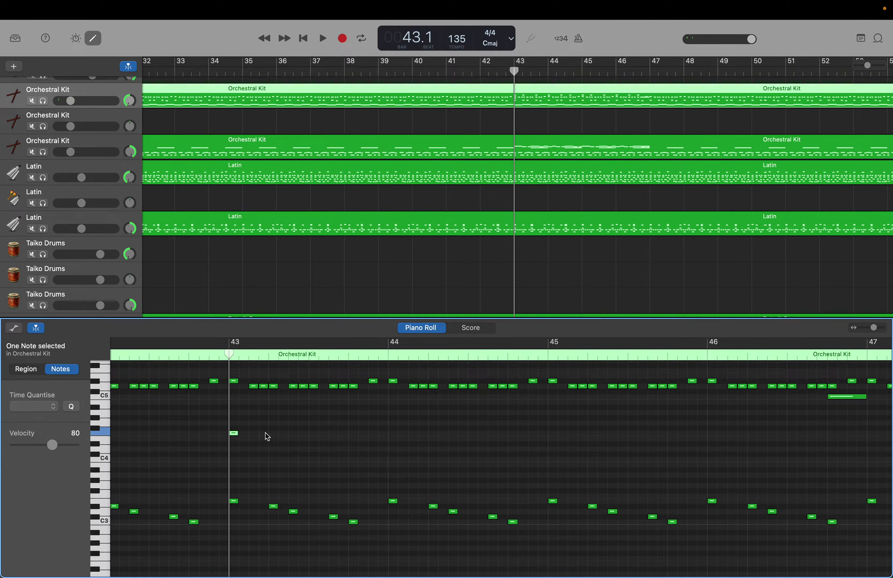
{"action": "right_click", "coordinate": [292, 434]}
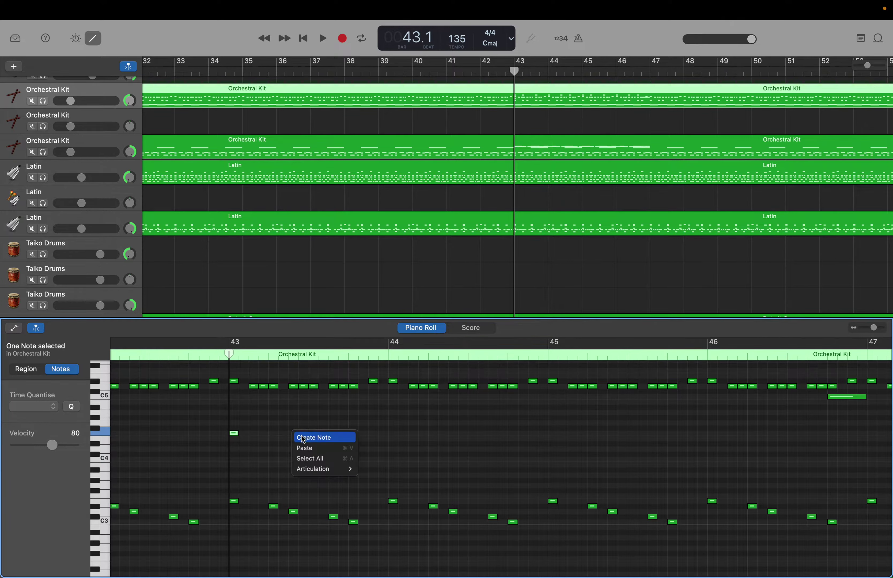
{"action": "left_click", "coordinate": [305, 437]}
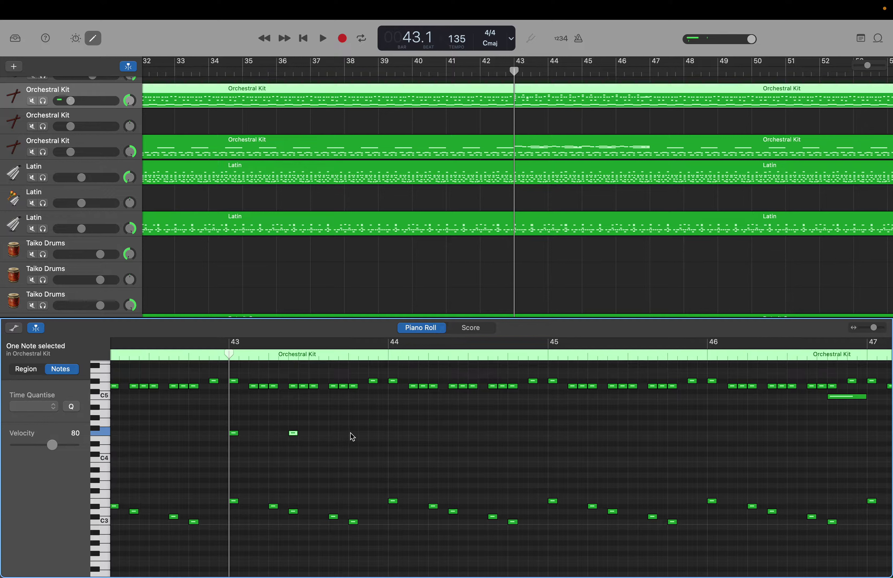
{"action": "right_click", "coordinate": [352, 437]}
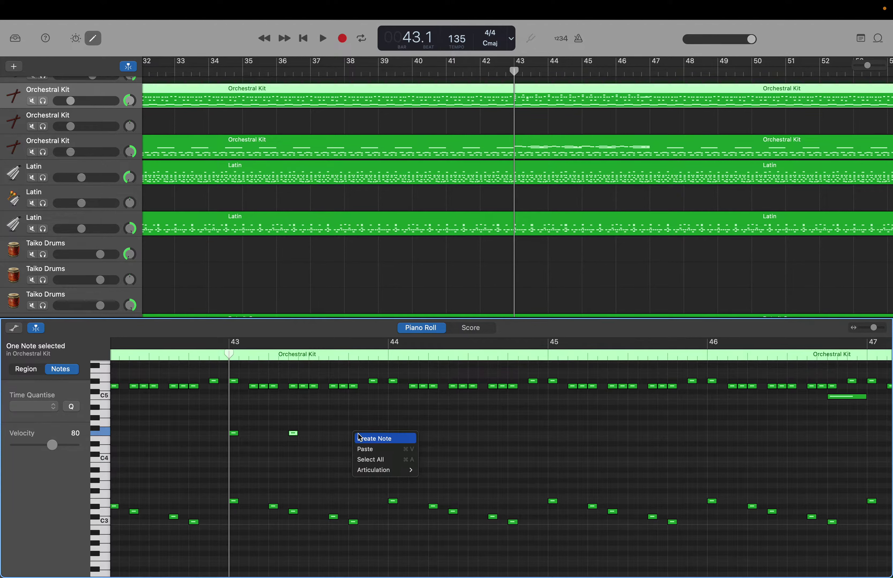
{"action": "left_click", "coordinate": [360, 437]}
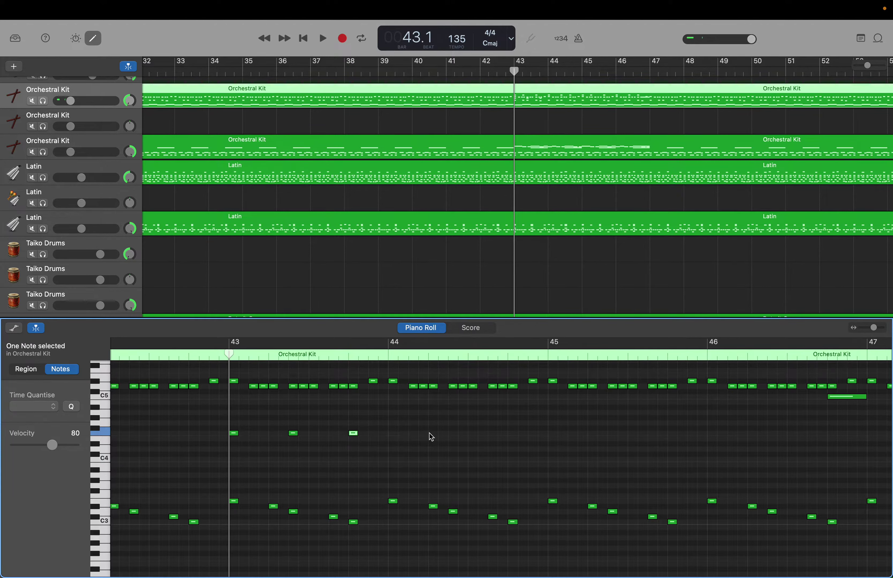
{"action": "right_click", "coordinate": [432, 437]}
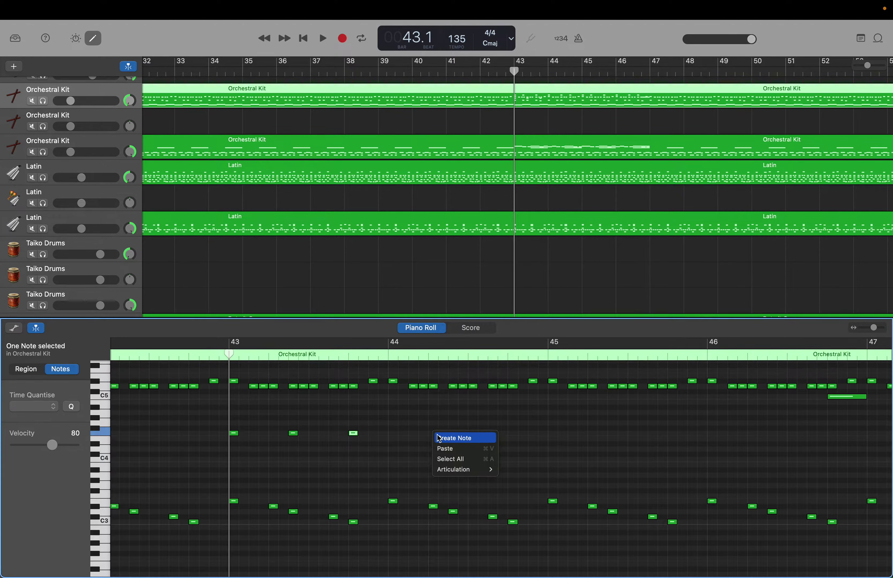
{"action": "left_click", "coordinate": [438, 439]}
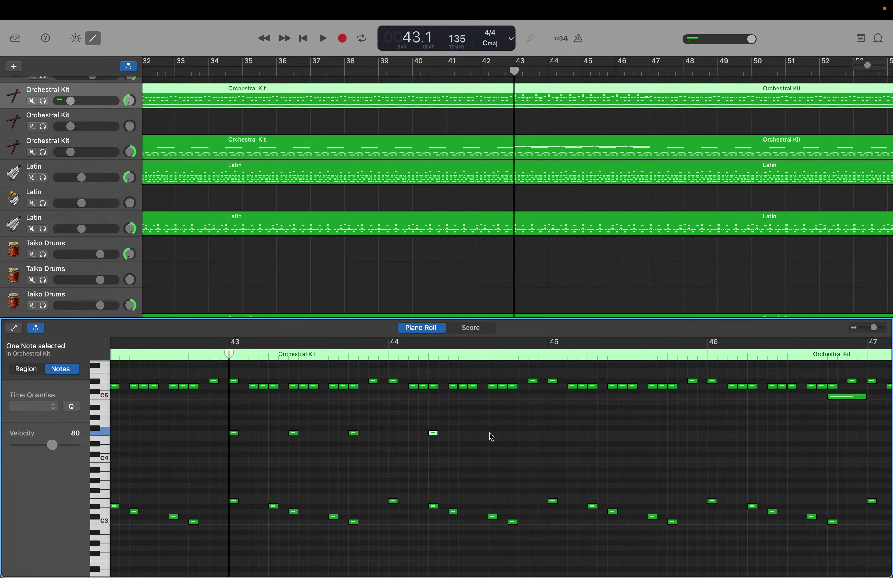
{"action": "right_click", "coordinate": [493, 436]}
{"action": "left_click", "coordinate": [499, 439]}
Copy the five F4 notes of bars 43–44 to bar 45 and return the playhead to bar 43
{"action": "left_click_drag", "start_coordinate": [237, 425], "coordinate": [502, 447]}
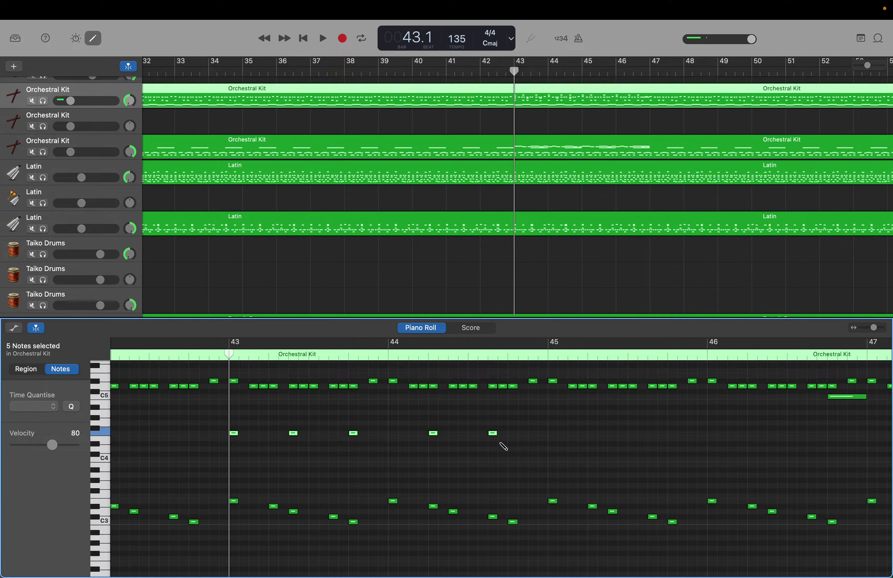
{"action": "left_click_drag", "start_coordinate": [231, 355], "coordinate": [211, 351]}
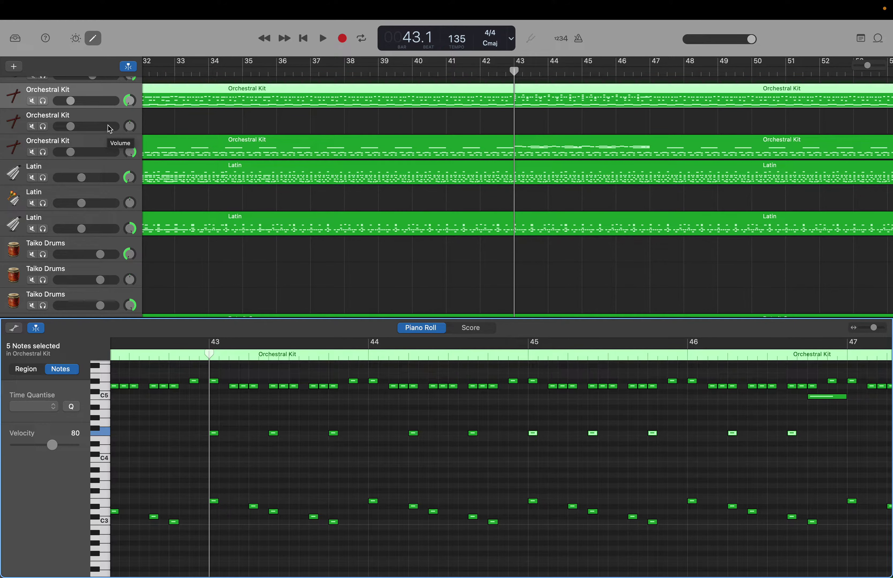
Move the ten F4 notes of bars 43–46 from the upper to the lower Orchestral Kit region, starting at bar 43
{"action": "scroll", "coordinate": [335, 367], "scroll_direction": "up", "scroll_amount": 4}
{"action": "scroll", "coordinate": [333, 363], "scroll_direction": "up", "scroll_amount": 4}
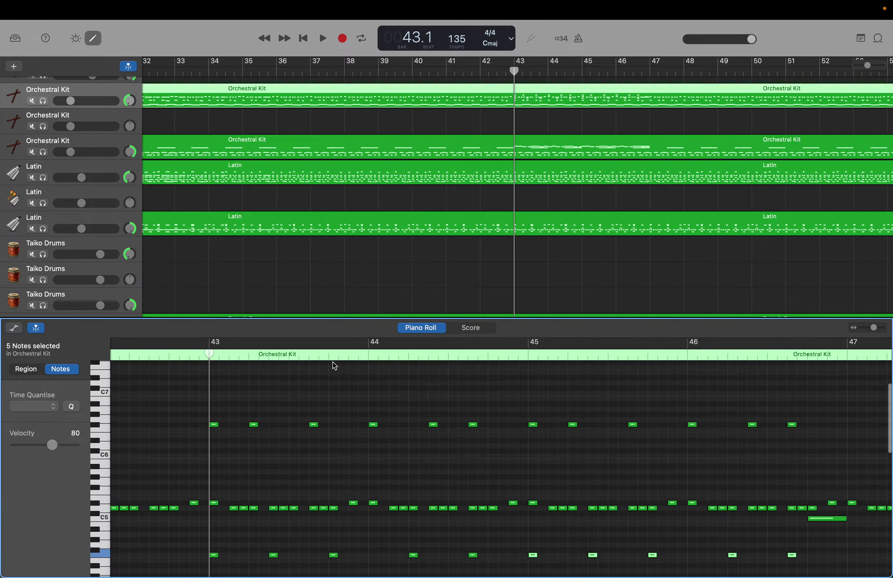
{"action": "scroll", "coordinate": [332, 363], "scroll_direction": "down", "scroll_amount": 4}
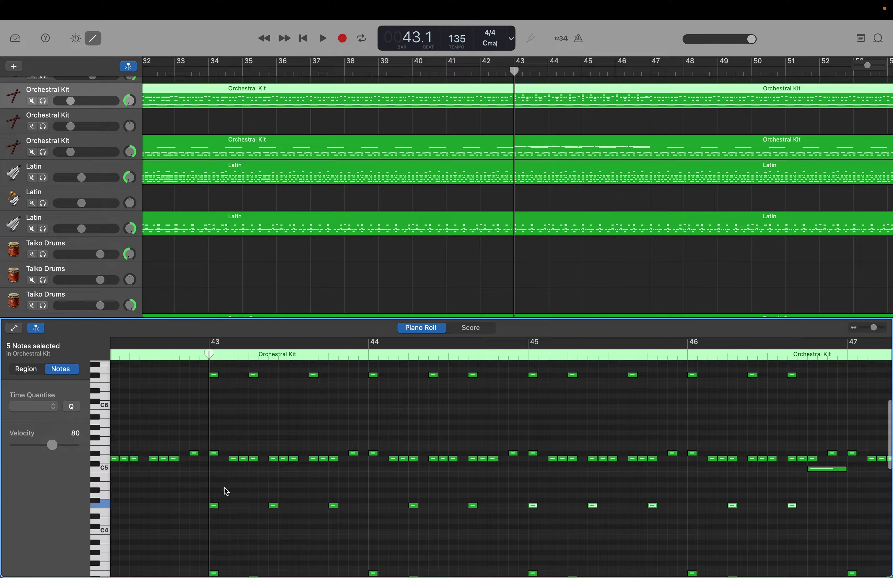
{"action": "left_click_drag", "start_coordinate": [214, 493], "coordinate": [833, 510]}
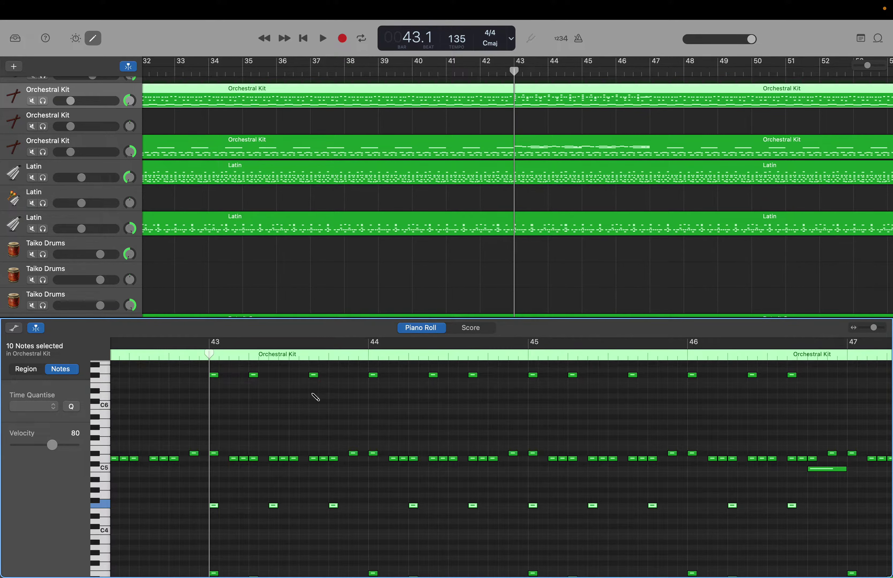
{"action": "key", "text": "Delete"}
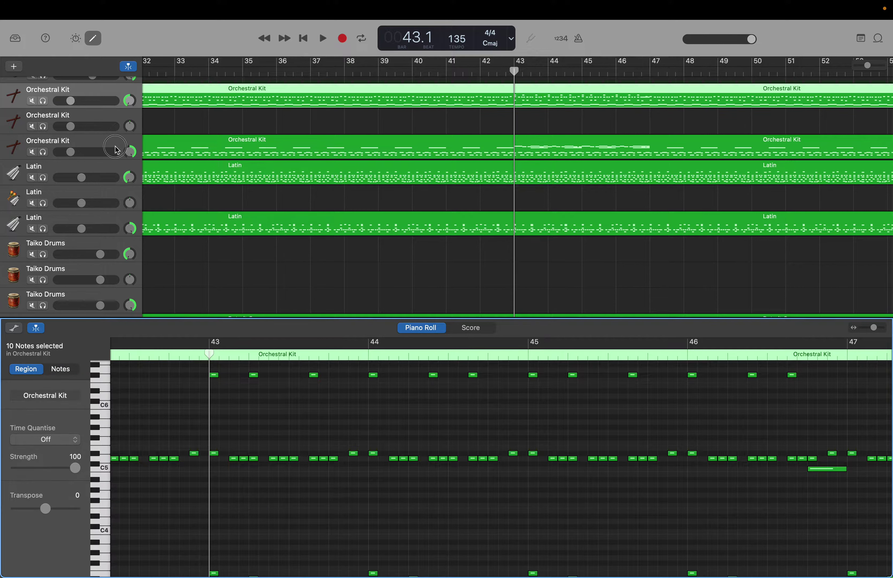
{"action": "left_click", "coordinate": [119, 159]}
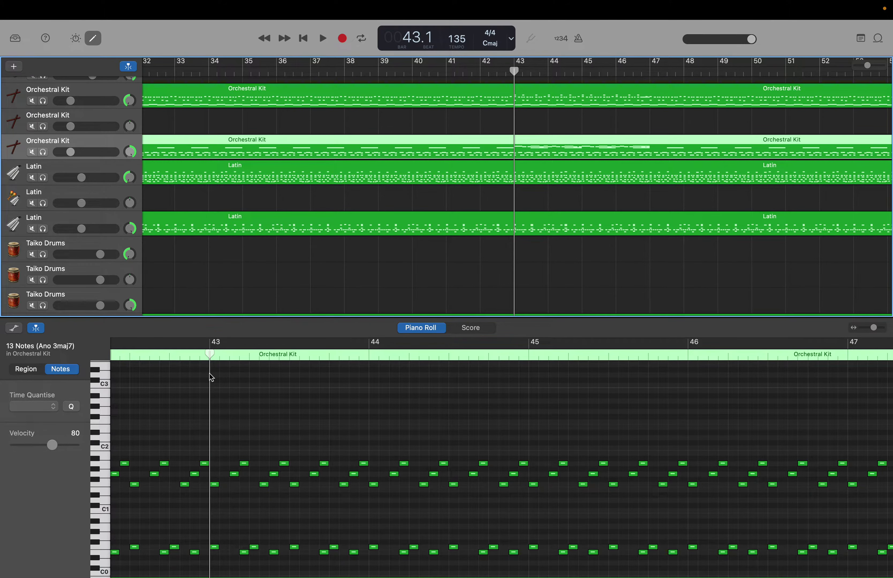
{"action": "scroll", "coordinate": [212, 377], "scroll_direction": "up", "scroll_amount": 5}
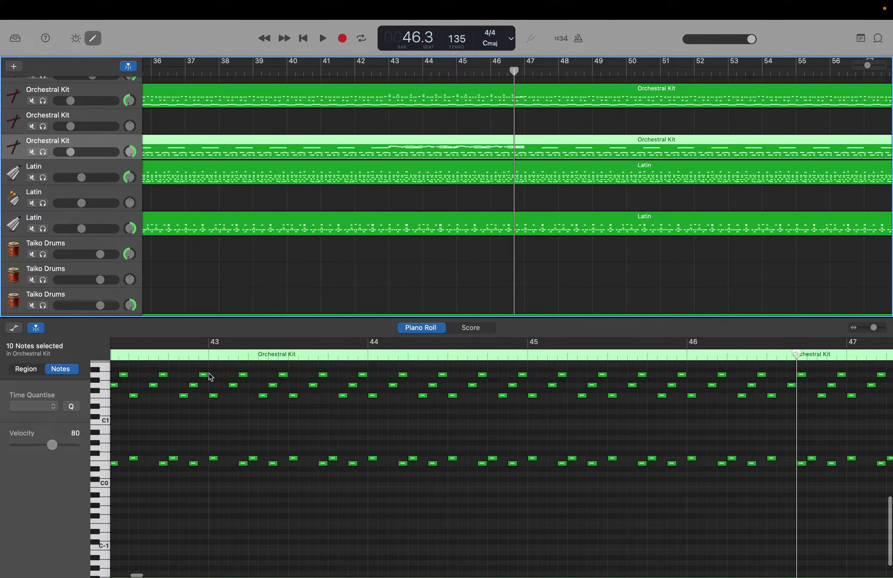
{"action": "scroll", "coordinate": [211, 377], "scroll_direction": "up", "scroll_amount": 11}
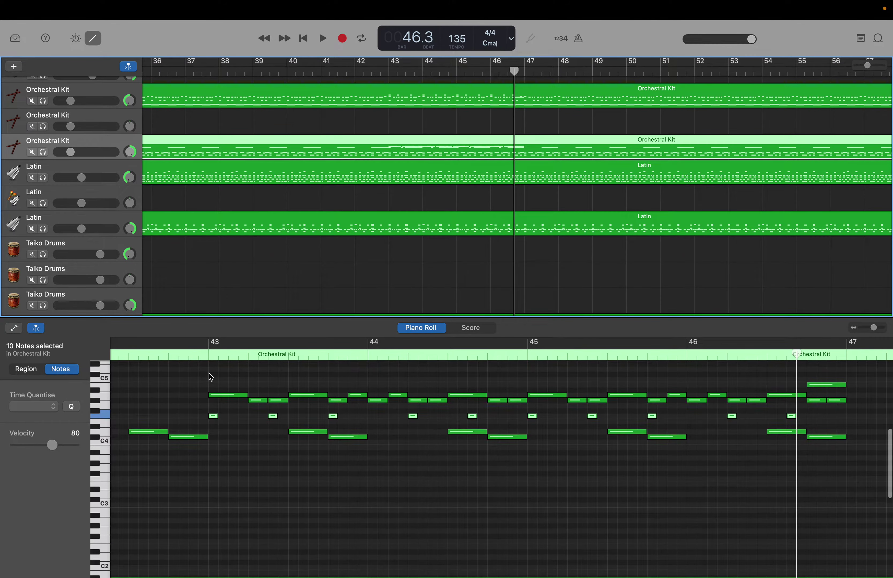
{"action": "left_click_drag", "start_coordinate": [796, 354], "coordinate": [207, 309]}
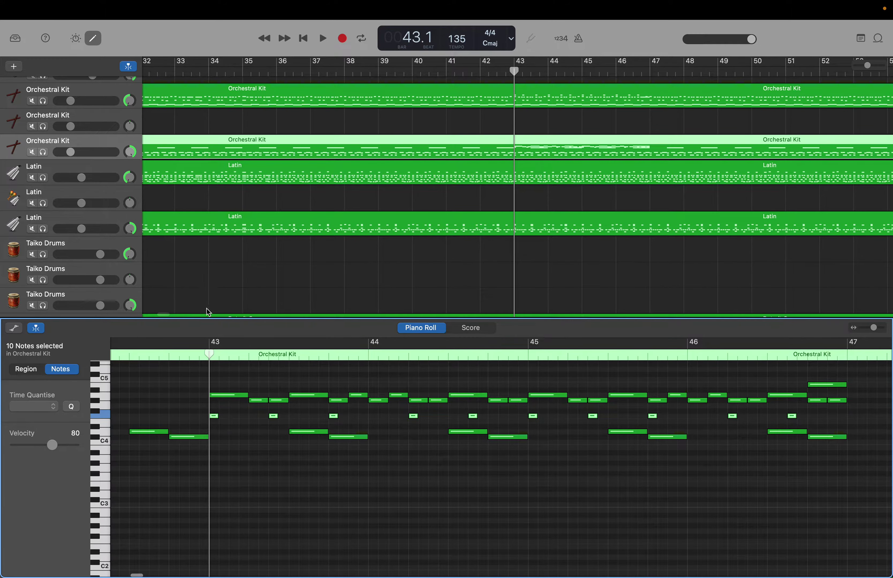
Audition the upper Orchestral Kit track's sounds from about E4 down to F3
{"action": "left_click", "coordinate": [114, 94]}
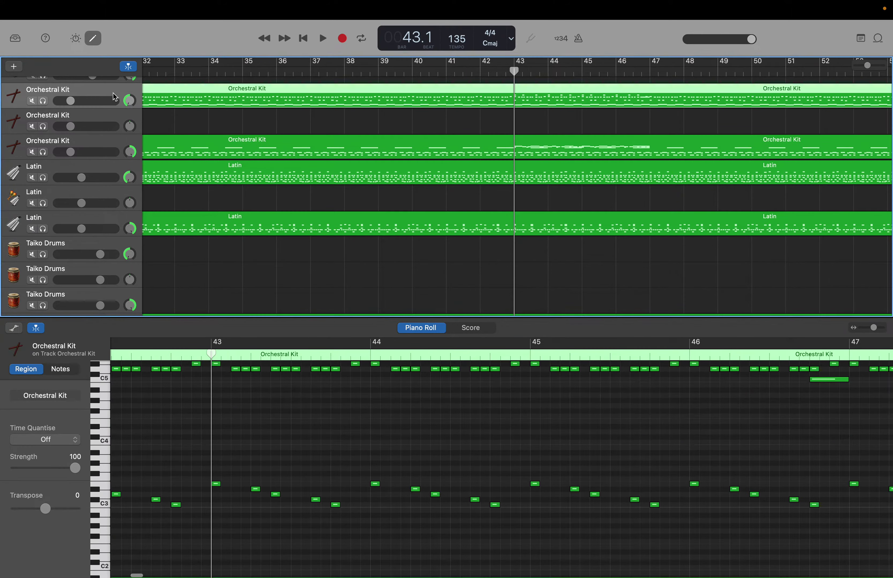
{"action": "left_click", "coordinate": [105, 424]}
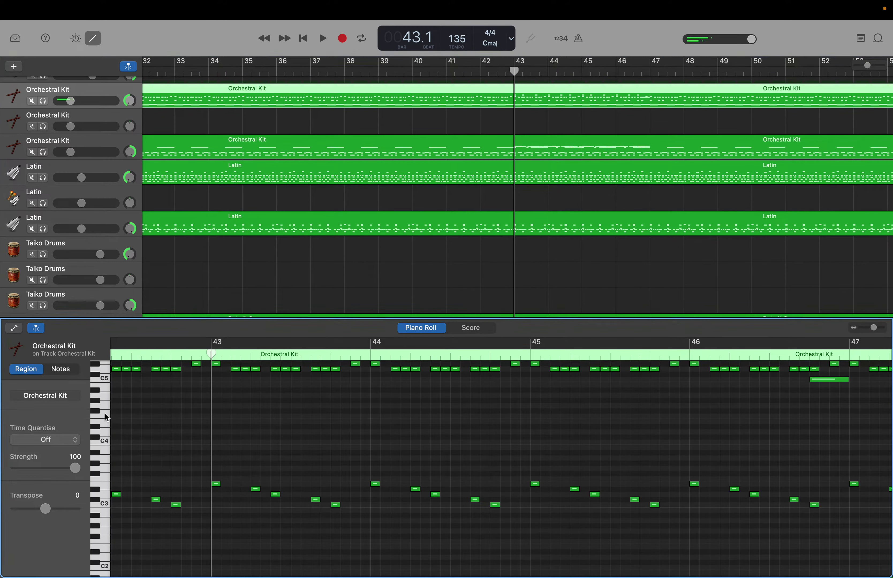
{"action": "left_click", "coordinate": [101, 426]}
{"action": "left_click", "coordinate": [104, 433]}
{"action": "left_click", "coordinate": [100, 440]}
{"action": "left_click", "coordinate": [101, 457]}
{"action": "left_click", "coordinate": [106, 463]}
{"action": "left_click", "coordinate": [106, 471]}
{"action": "left_click", "coordinate": [97, 464]}
{"action": "left_click", "coordinate": [98, 473]}
{"action": "left_click", "coordinate": [106, 478]}
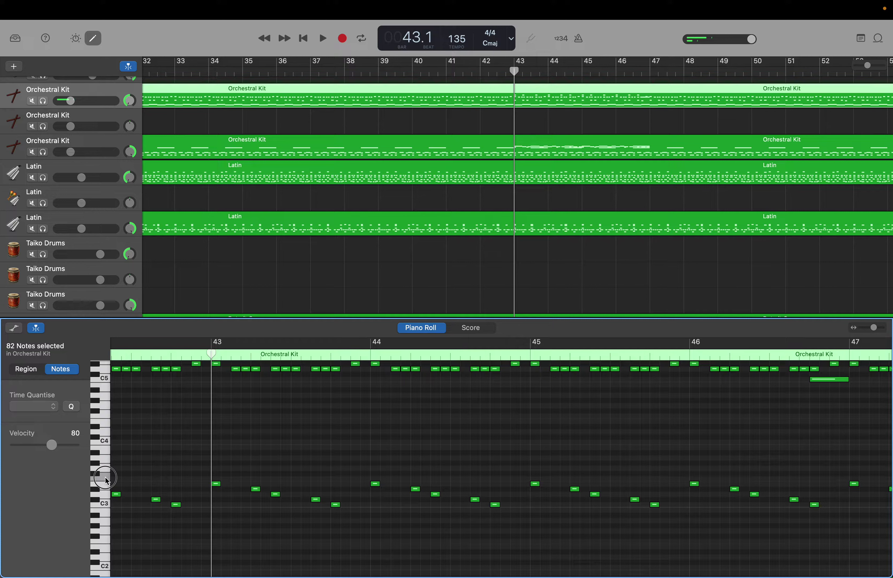
{"action": "left_click", "coordinate": [105, 478]}
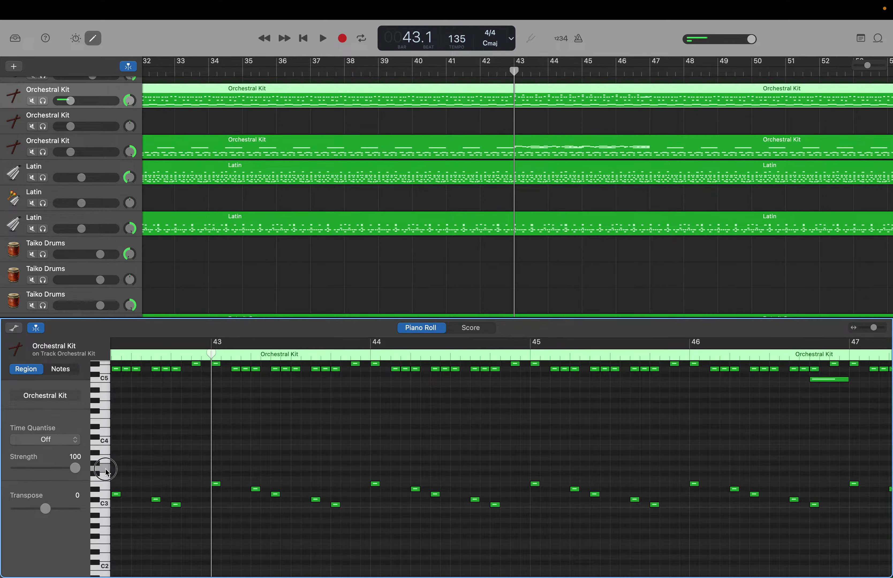
{"action": "left_click_drag", "start_coordinate": [107, 474], "coordinate": [100, 476]}
{"action": "left_click", "coordinate": [96, 473]}
Create a two-bar F♯3 note at bar 43 and a two-bar F3 note at bar 45 in the upper Orchestral Kit region
{"action": "right_click", "coordinate": [215, 476]}
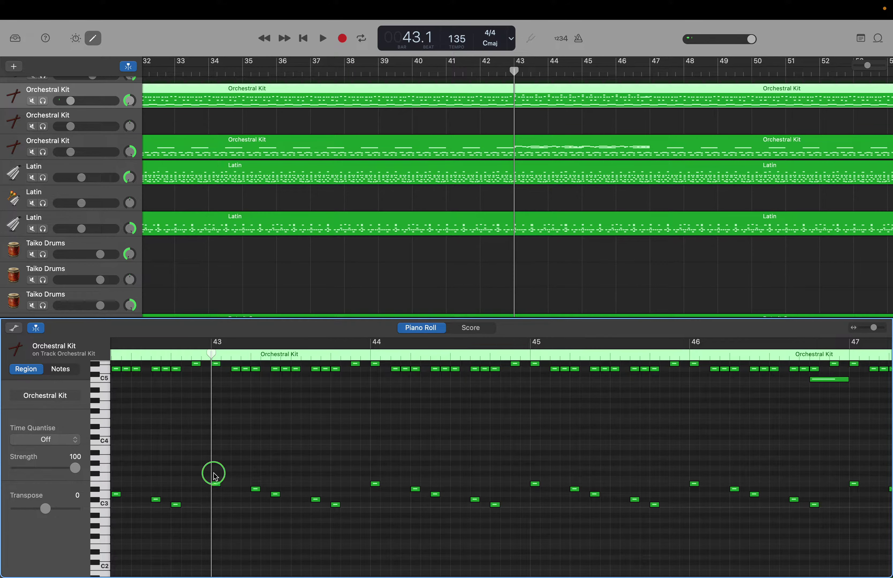
{"action": "left_click", "coordinate": [218, 478]}
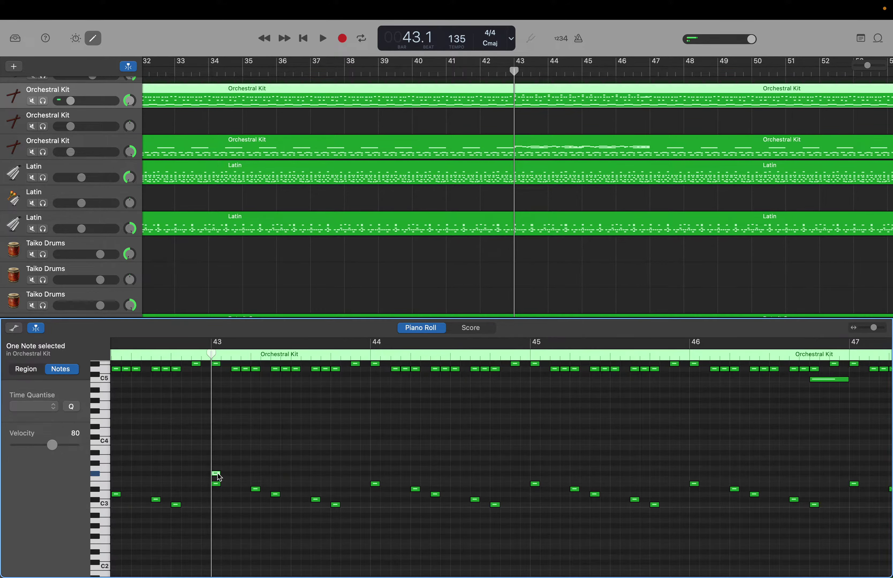
{"action": "left_click_drag", "start_coordinate": [220, 474], "coordinate": [531, 480]}
{"action": "right_click", "coordinate": [533, 479]}
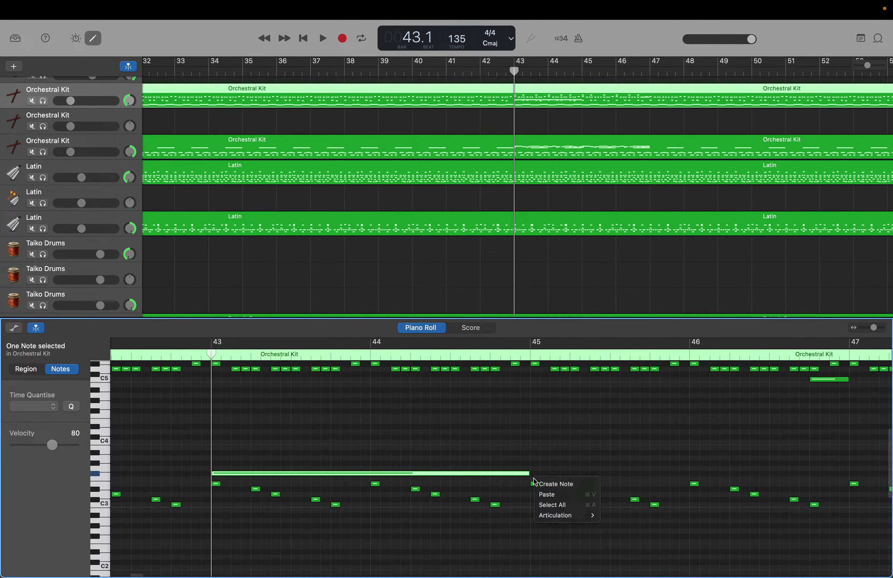
{"action": "left_click", "coordinate": [535, 482]}
{"action": "right_click", "coordinate": [535, 482]}
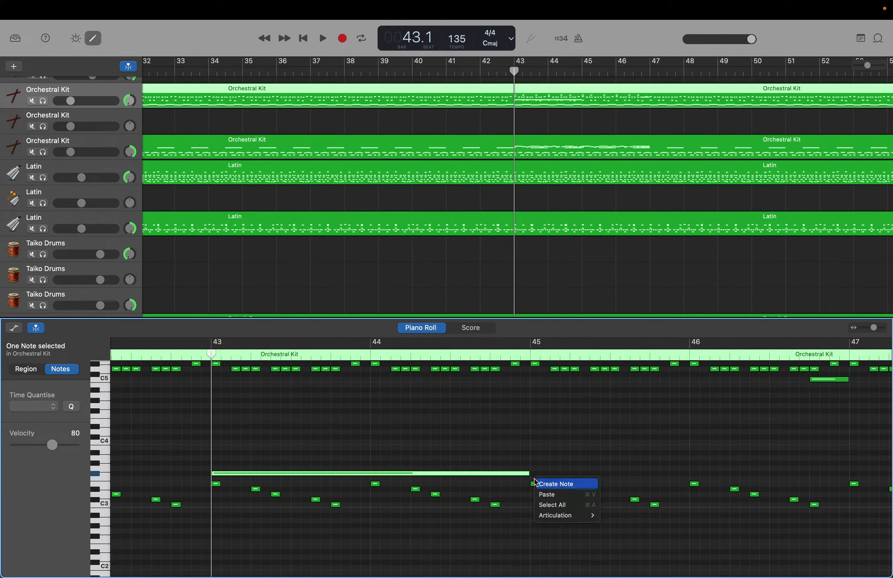
{"action": "left_click", "coordinate": [536, 484]}
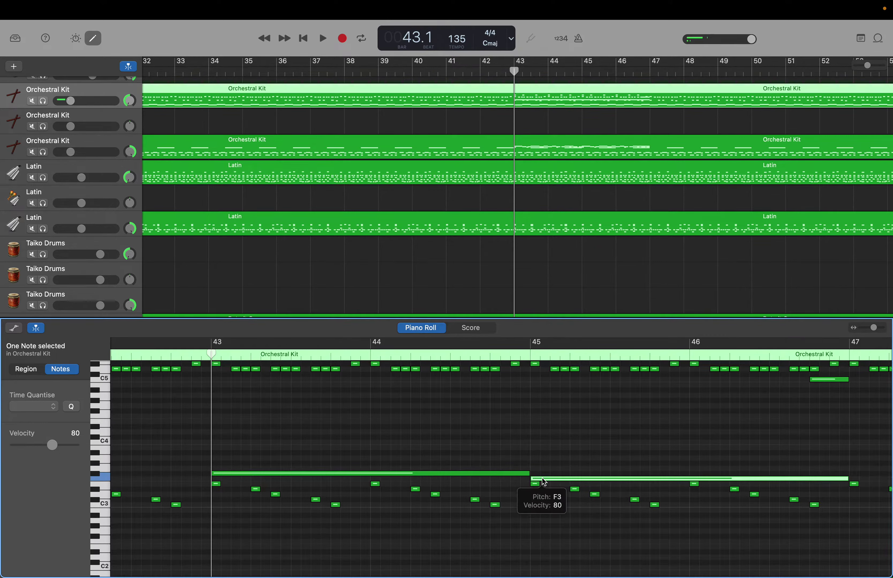
Audition the lower Orchestral Kit track's sounds in the range from about C3 down to F0
{"action": "left_click", "coordinate": [99, 148]}
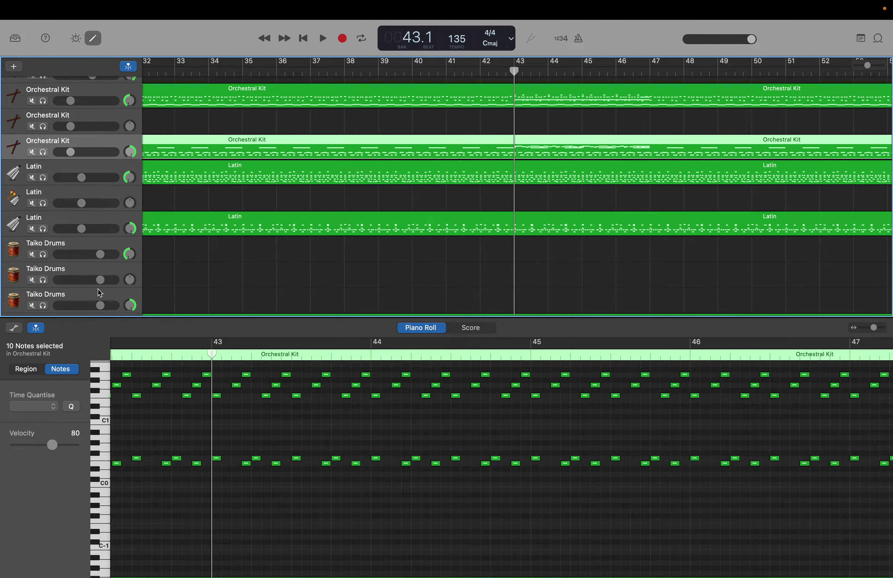
{"action": "scroll", "coordinate": [223, 459], "scroll_direction": "up", "scroll_amount": 10}
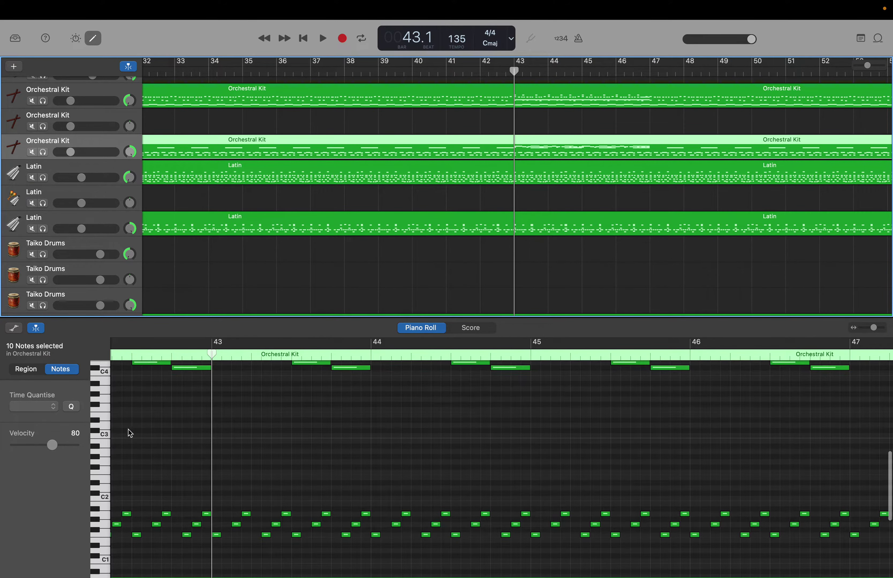
{"action": "left_click", "coordinate": [108, 436]}
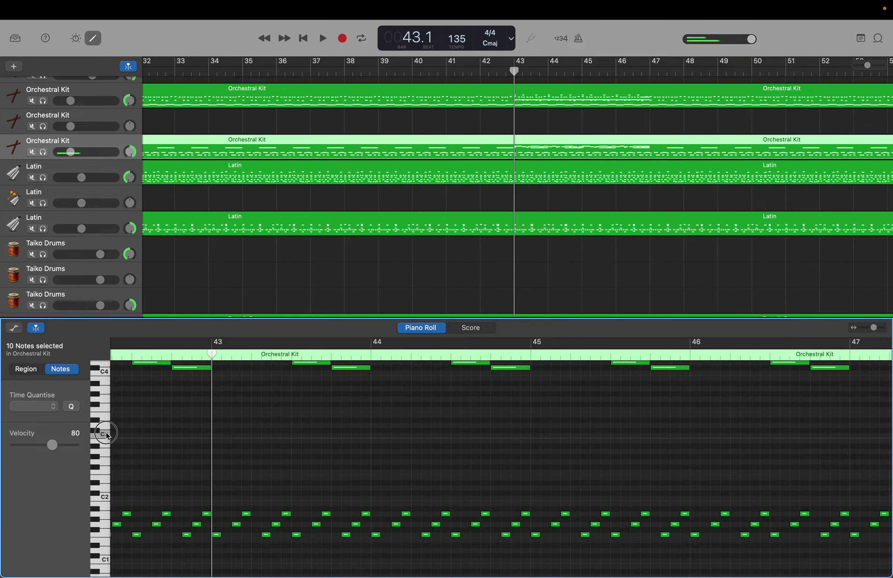
{"action": "left_click", "coordinate": [107, 498]}
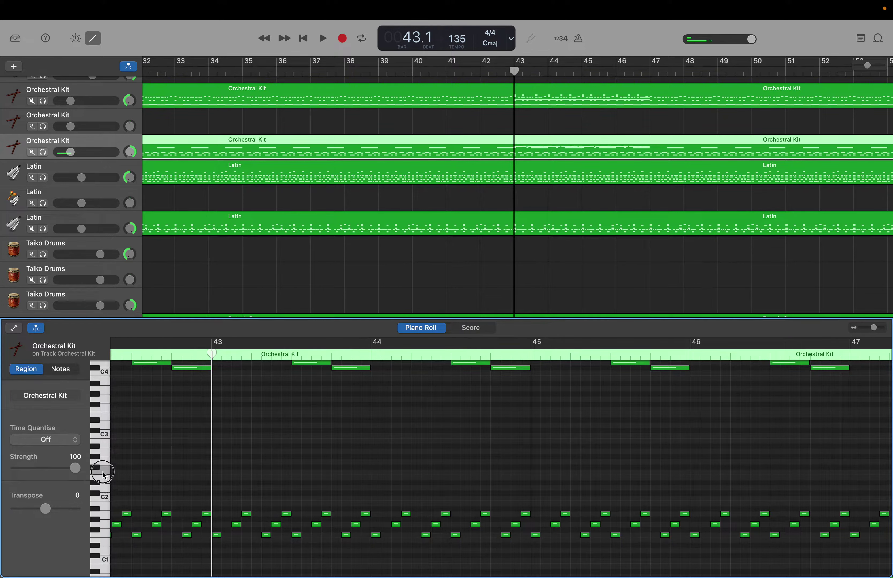
{"action": "left_click", "coordinate": [103, 448]}
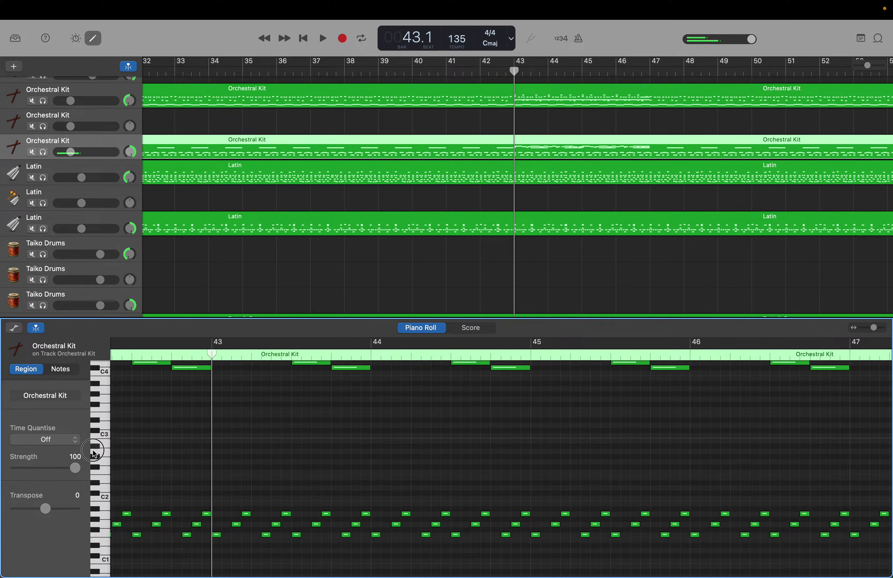
{"action": "left_click", "coordinate": [104, 513]}
{"action": "left_click_drag", "start_coordinate": [105, 516], "coordinate": [105, 566]}
{"action": "scroll", "coordinate": [103, 548], "scroll_direction": "down", "scroll_amount": 3}
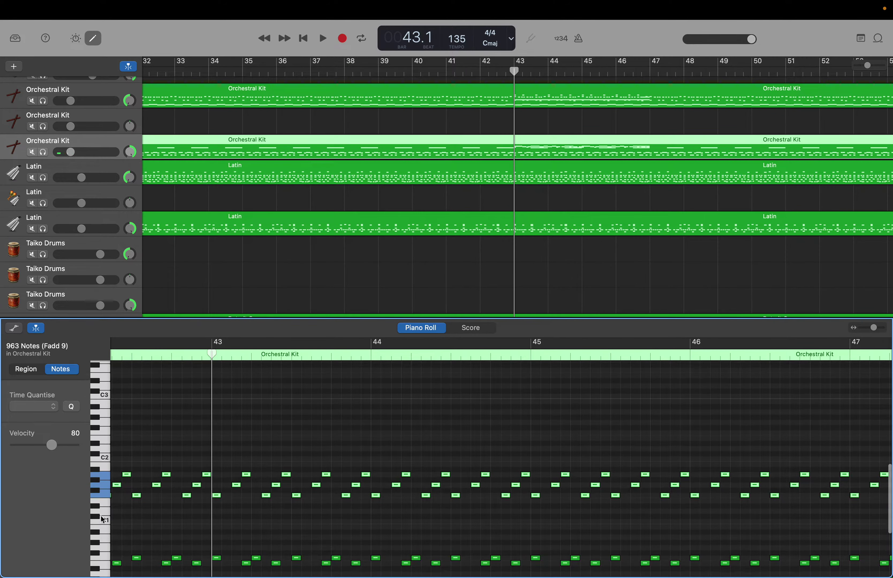
{"action": "left_click", "coordinate": [100, 533]}
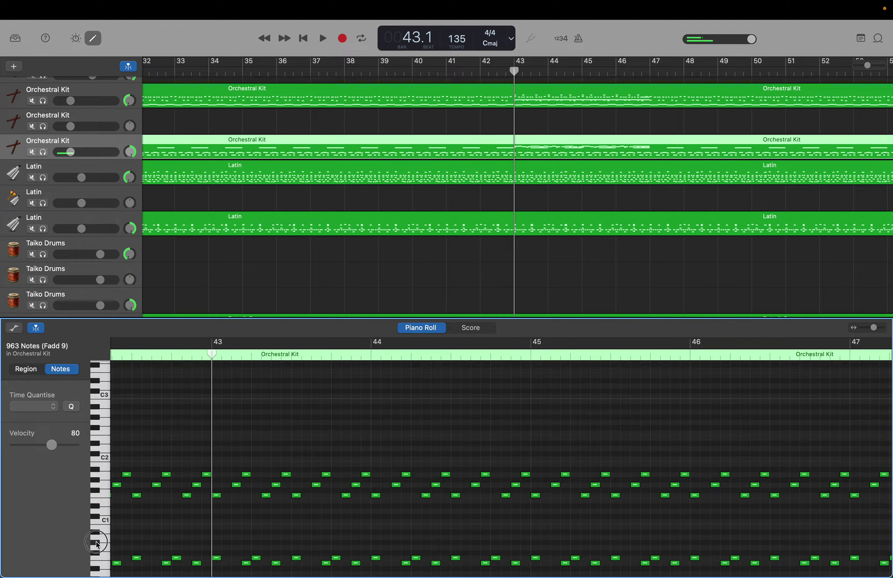
{"action": "left_click", "coordinate": [103, 557]}
{"action": "left_click_drag", "start_coordinate": [102, 499], "coordinate": [100, 474]}
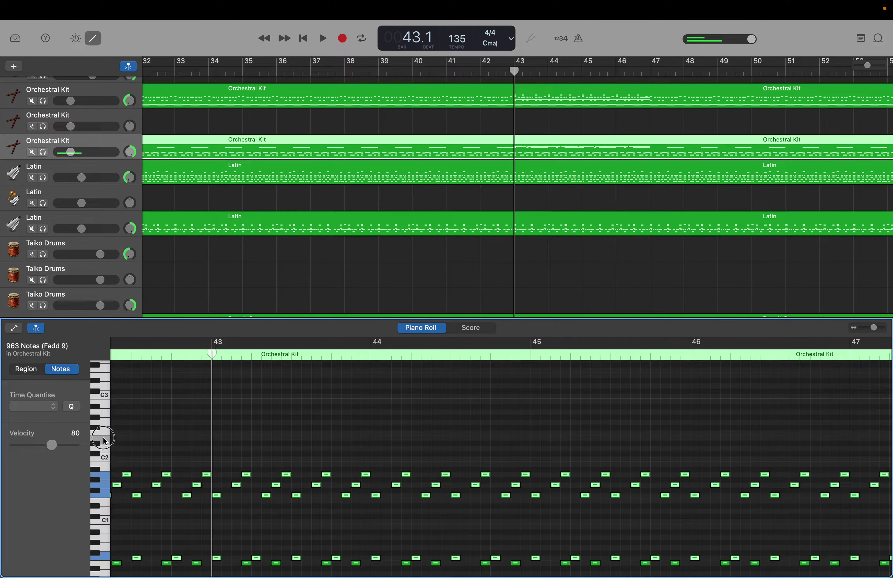
Audition the lower Orchestral Kit track's higher sounds from about F4 down to F3
{"action": "scroll", "coordinate": [102, 378], "scroll_direction": "up", "scroll_amount": 3}
{"action": "scroll", "coordinate": [101, 378], "scroll_direction": "up", "scroll_amount": 1}
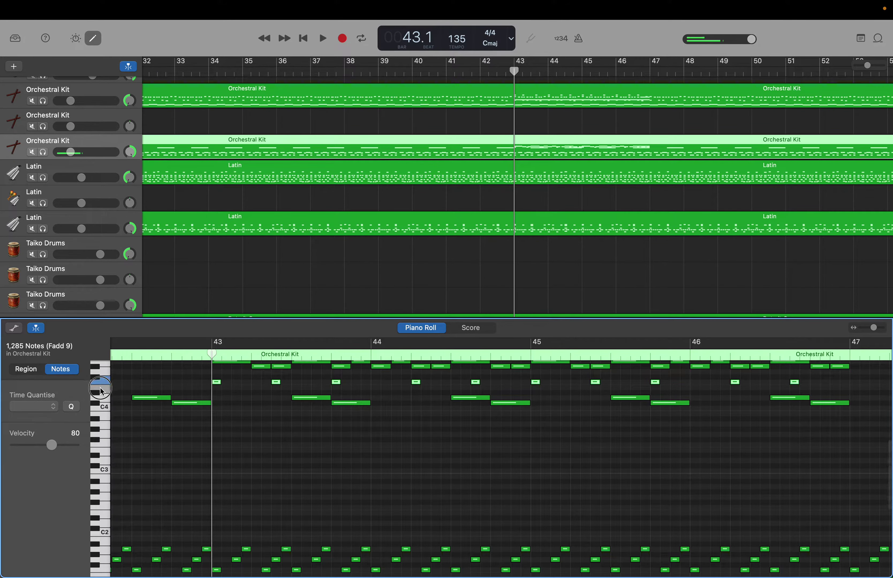
{"action": "left_click_drag", "start_coordinate": [102, 377], "coordinate": [103, 402]}
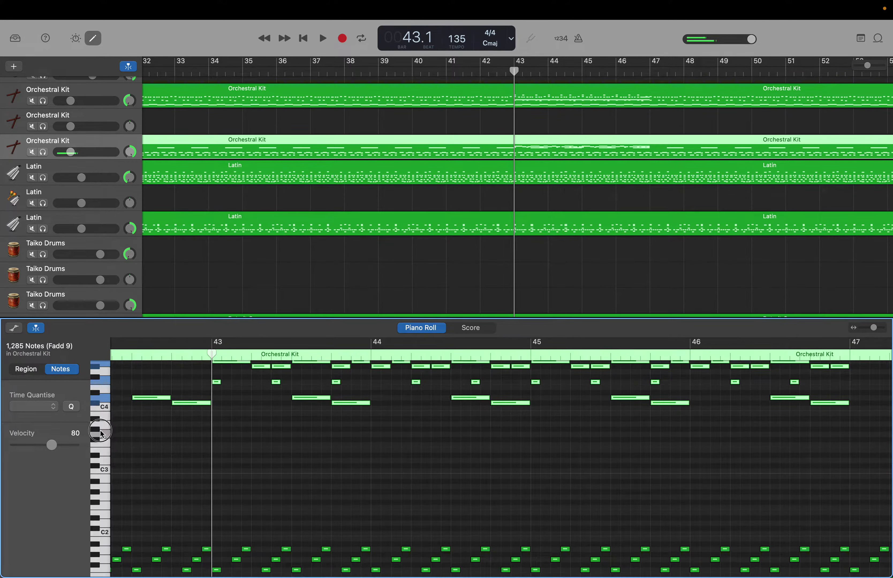
{"action": "left_click", "coordinate": [106, 446]}
{"action": "left_click", "coordinate": [107, 445]}
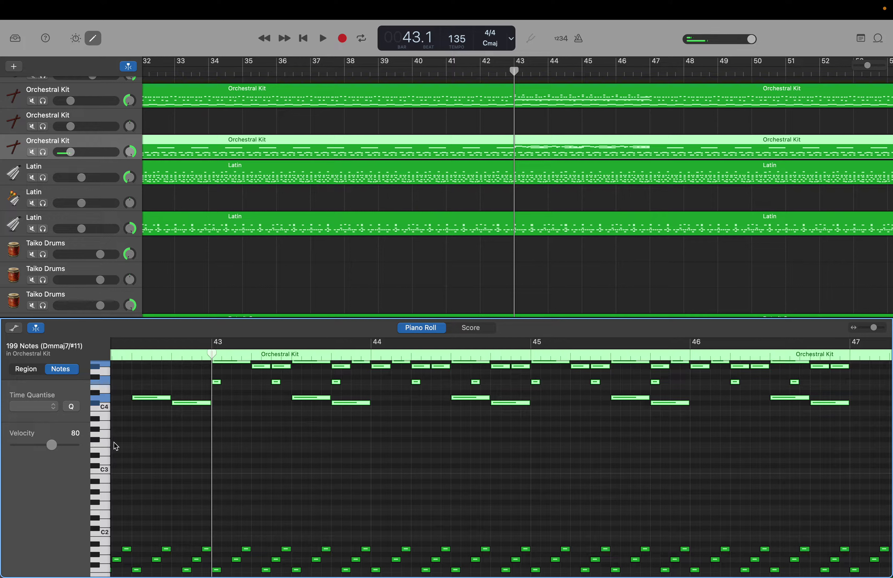
Create a two-bar F3 note at bar 43 and a two-bar F♯3 note at bar 45 in the lower Orchestral Kit region
{"action": "right_click", "coordinate": [214, 443]}
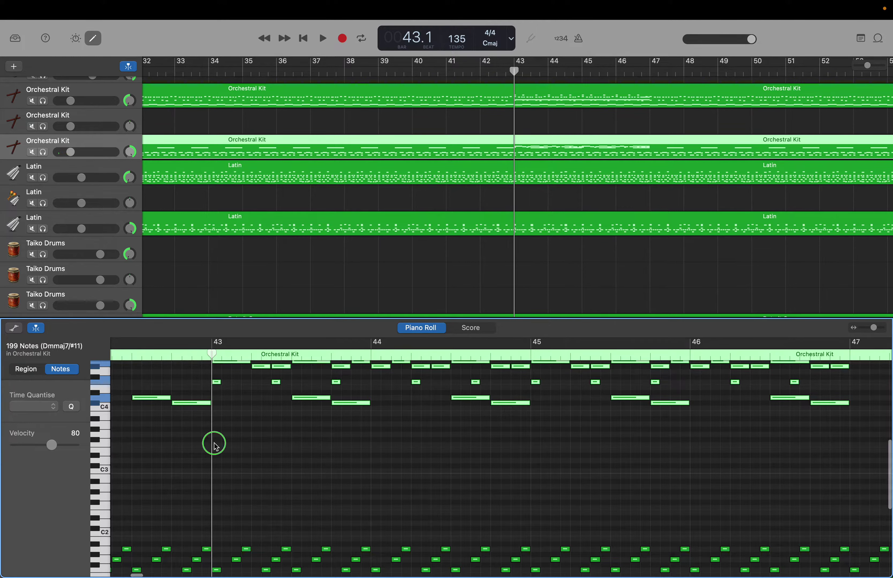
{"action": "left_click", "coordinate": [222, 448]}
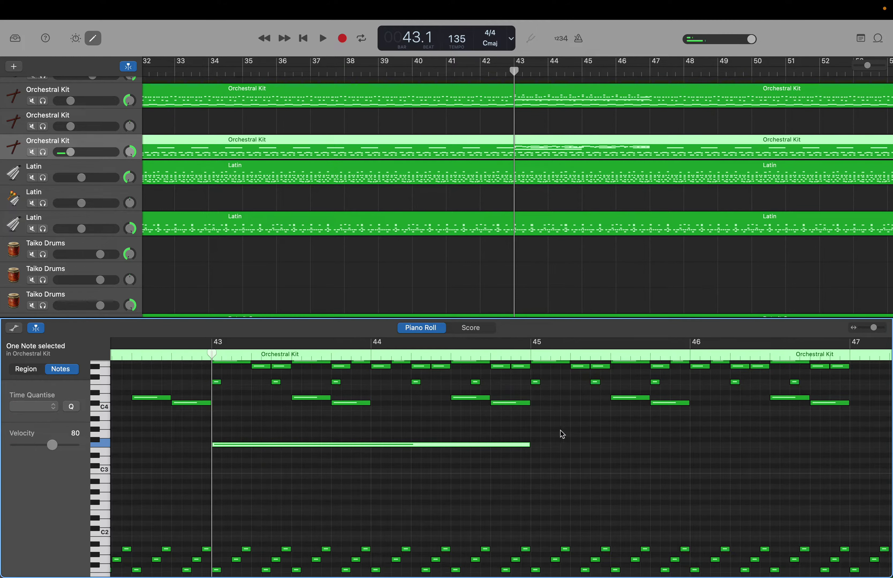
{"action": "right_click", "coordinate": [535, 438]}
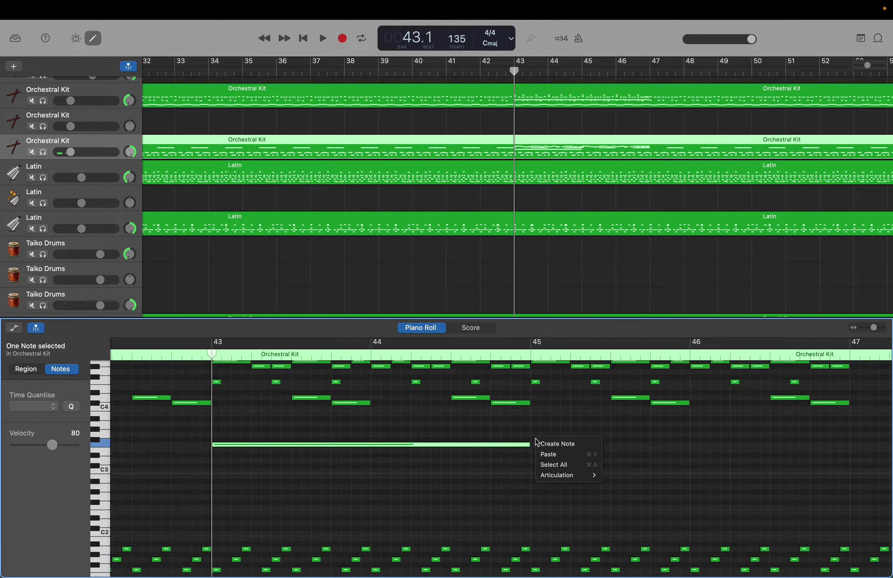
{"action": "left_click", "coordinate": [538, 442]}
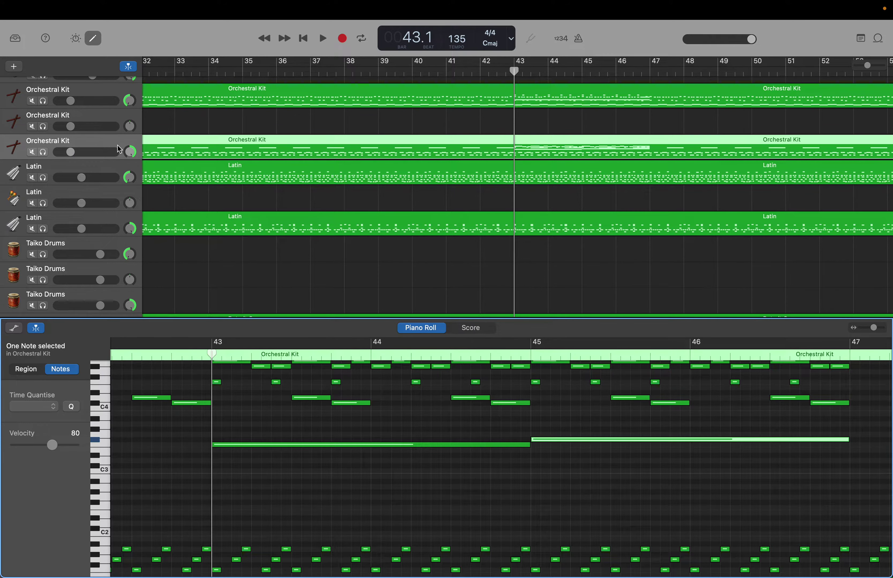
Audition the upper Orchestral Kit track's sounds from about G♯2 down to D♯2
{"action": "left_click", "coordinate": [98, 95]}
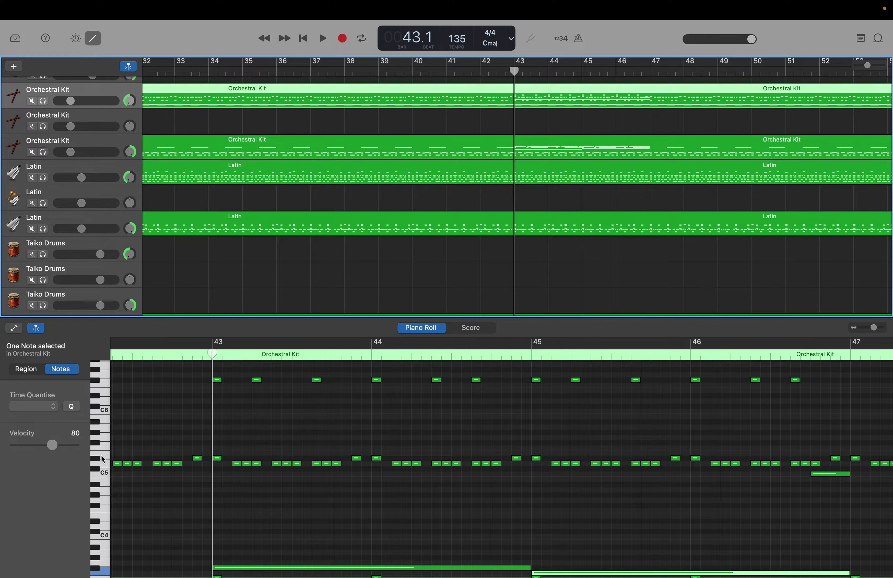
{"action": "scroll", "coordinate": [109, 490], "scroll_direction": "down", "scroll_amount": 10}
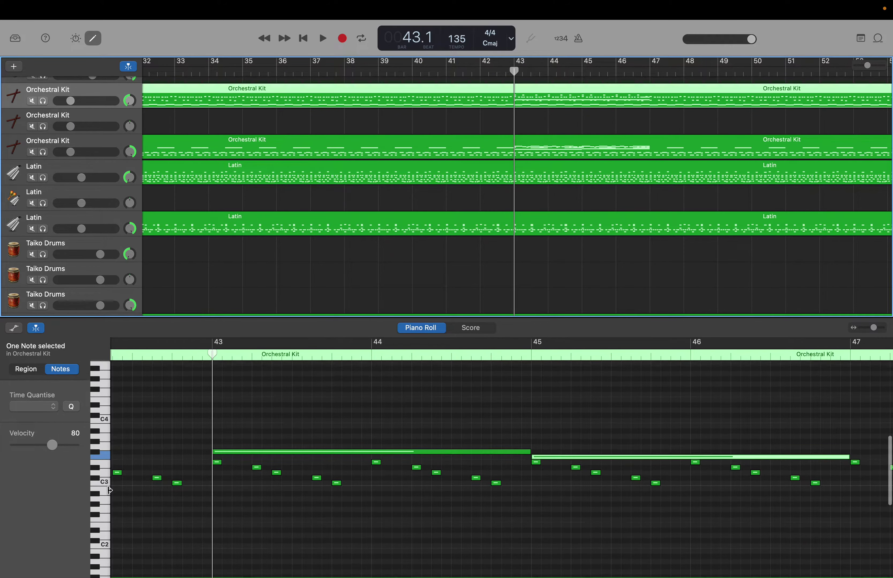
{"action": "left_click", "coordinate": [100, 495]}
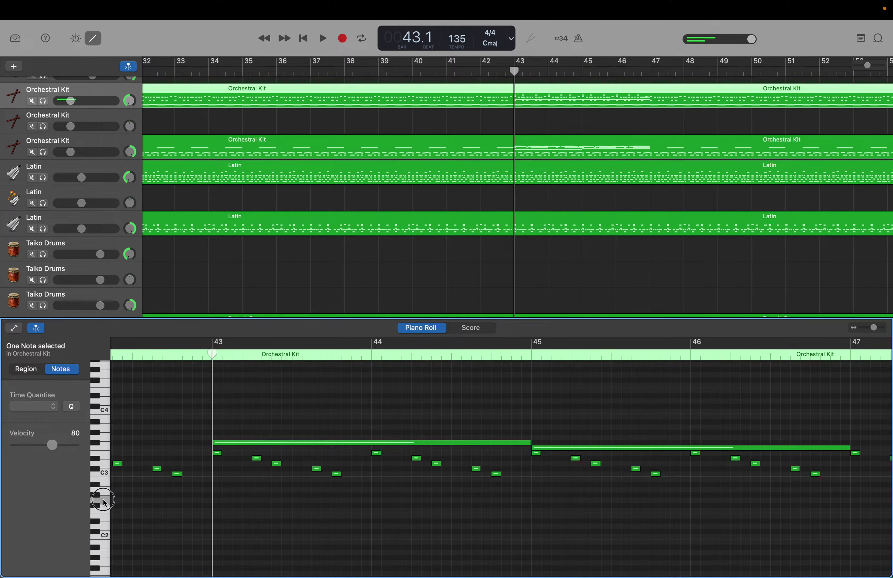
{"action": "left_click", "coordinate": [101, 510]}
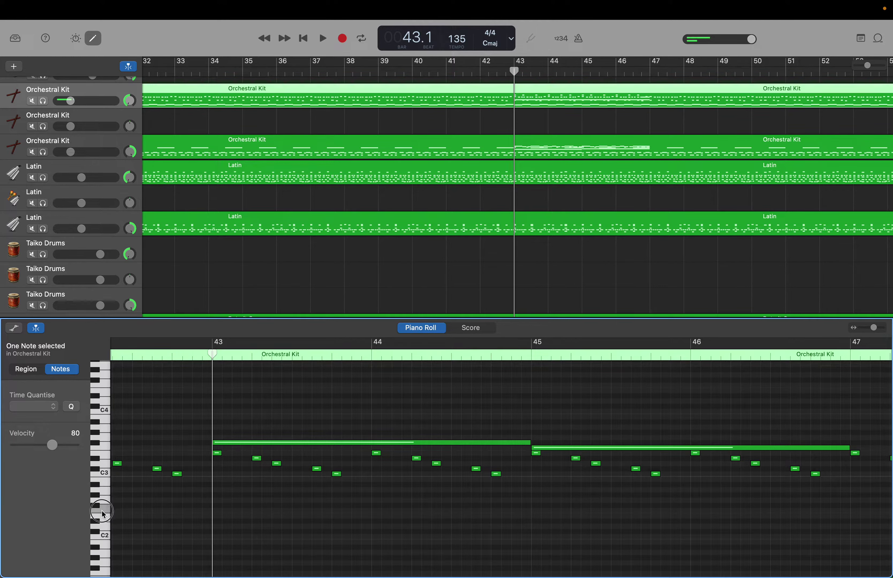
{"action": "left_click", "coordinate": [98, 525]}
{"action": "left_click", "coordinate": [101, 521]}
{"action": "left_click", "coordinate": [103, 523]}
{"action": "left_click", "coordinate": [205, 515]}
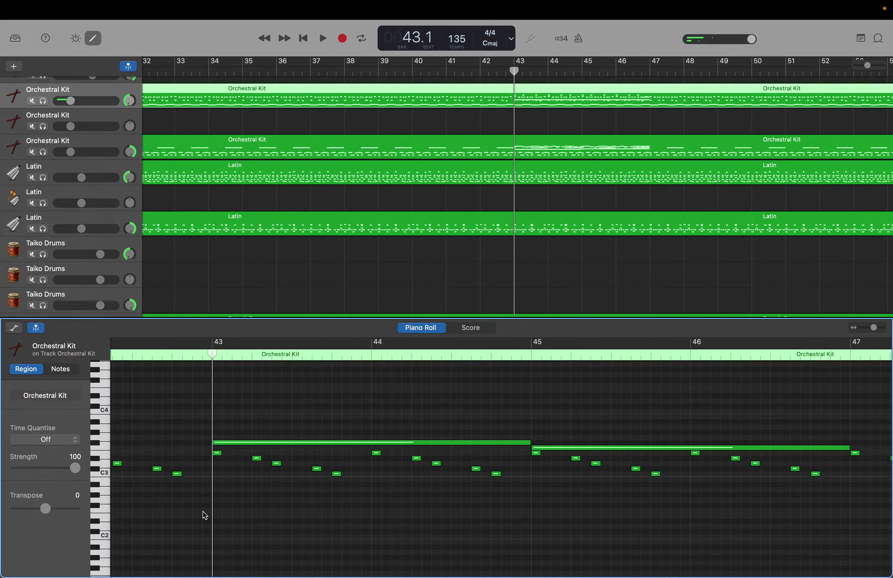
{"action": "left_click", "coordinate": [99, 521]}
Create a D♯2 note at bar 43 in the upper Orchestral Kit region and shorten it to one bar
{"action": "right_click", "coordinate": [215, 520]}
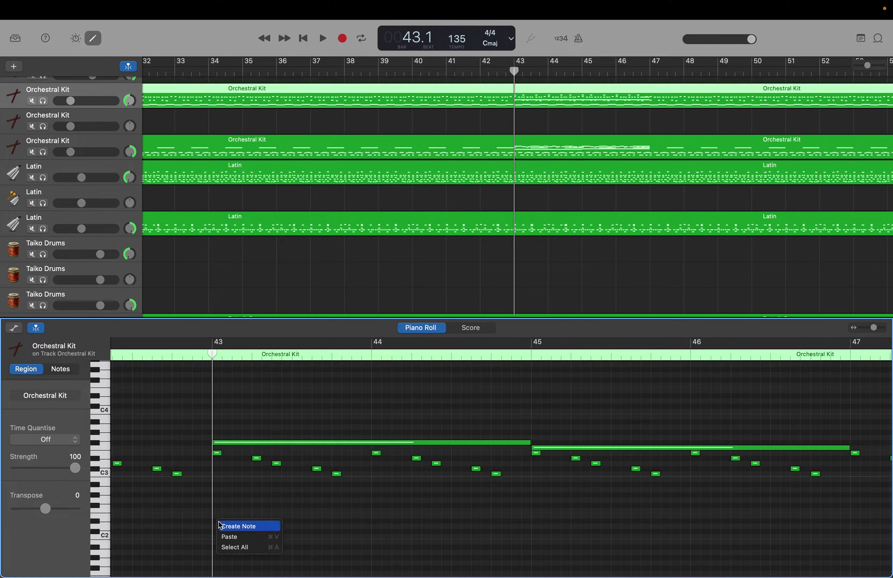
{"action": "left_click", "coordinate": [220, 526]}
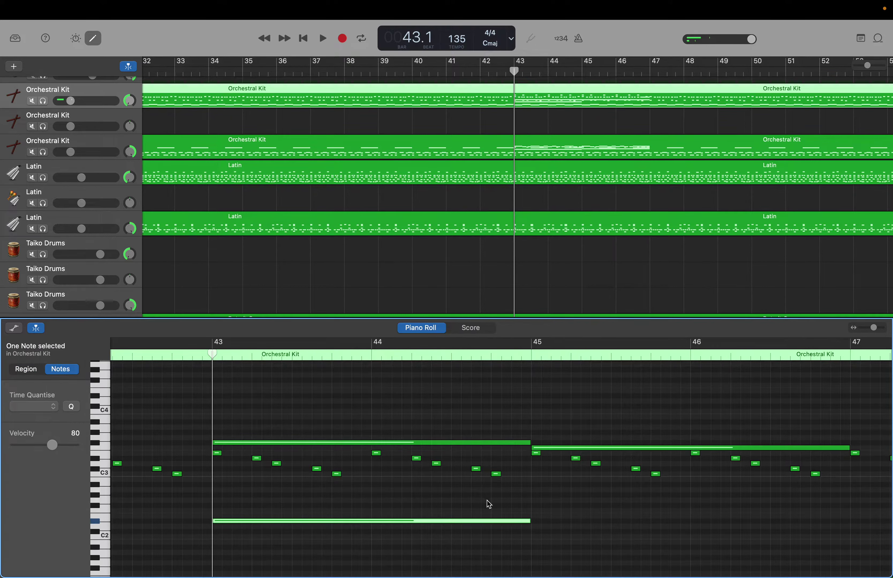
{"action": "left_click_drag", "start_coordinate": [528, 520], "coordinate": [371, 524]}
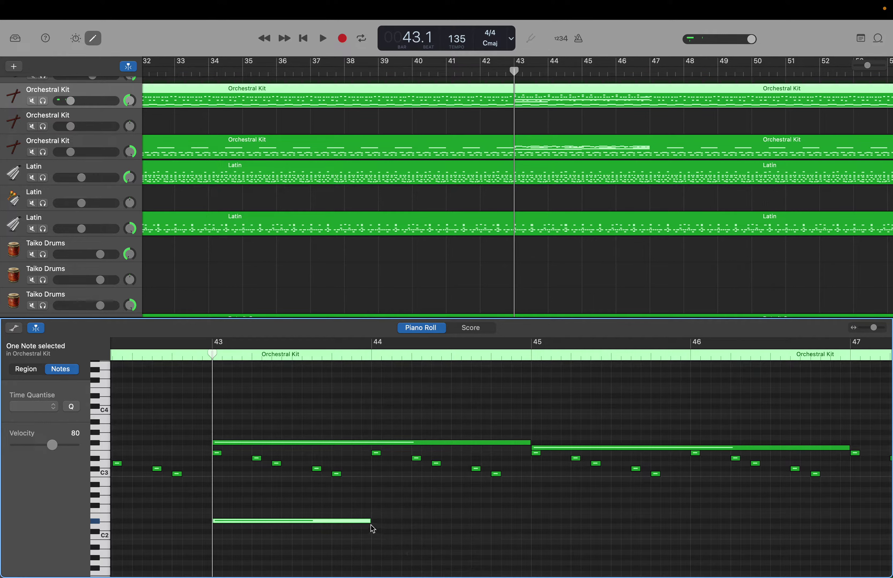
Create one-bar notes in the upper Orchestral Kit region: E2 at bar 44, D♯2 at bar 45 and E2 at bar 46
{"action": "right_click", "coordinate": [376, 521]}
{"action": "left_click", "coordinate": [384, 522]}
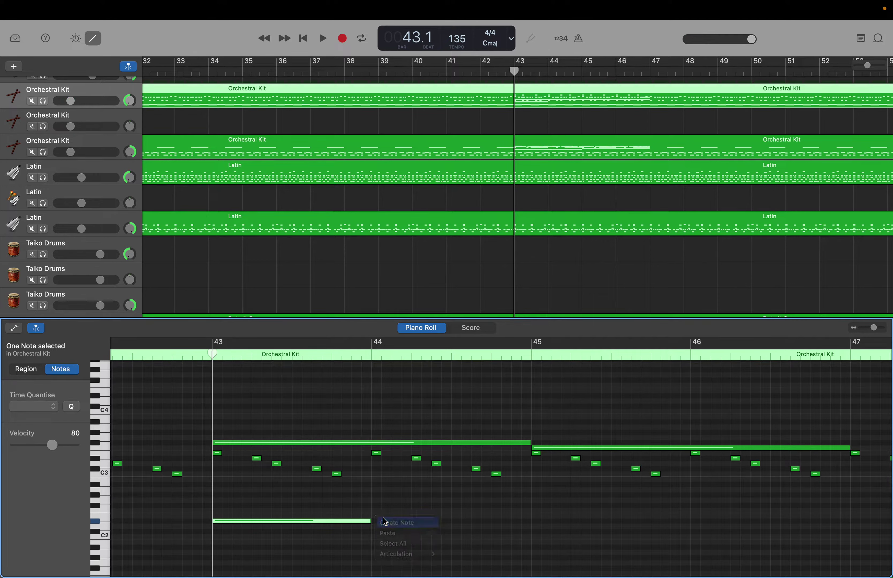
{"action": "right_click", "coordinate": [532, 523]}
{"action": "left_click", "coordinate": [536, 526]}
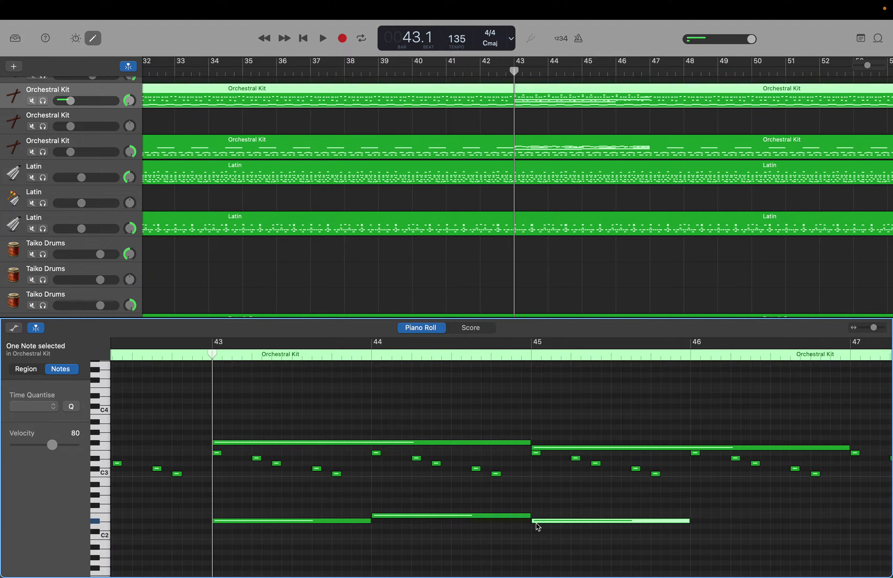
{"action": "right_click", "coordinate": [693, 520]}
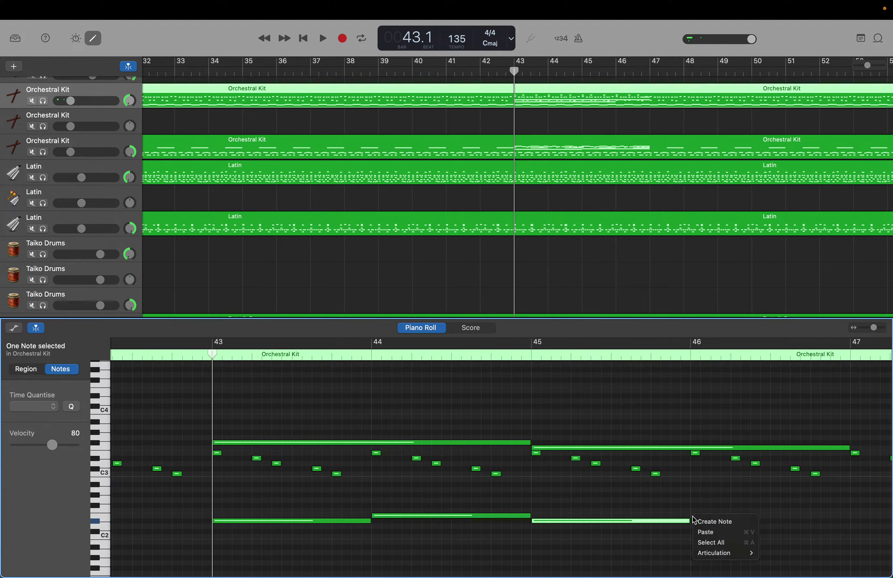
{"action": "left_click", "coordinate": [702, 522]}
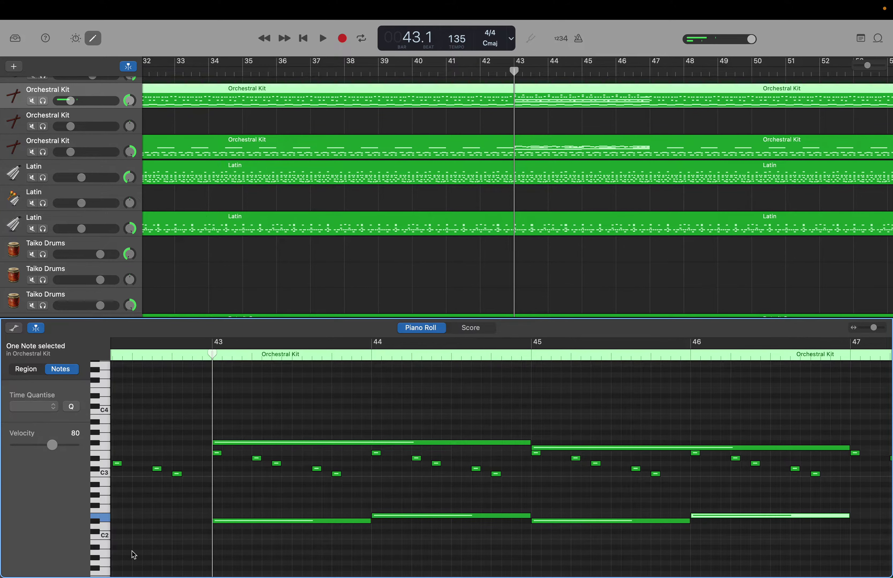
Audition the lower Orchestral Kit track's sounds from C2 down to about A0, repeating C2 several times
{"action": "left_click", "coordinate": [114, 151]}
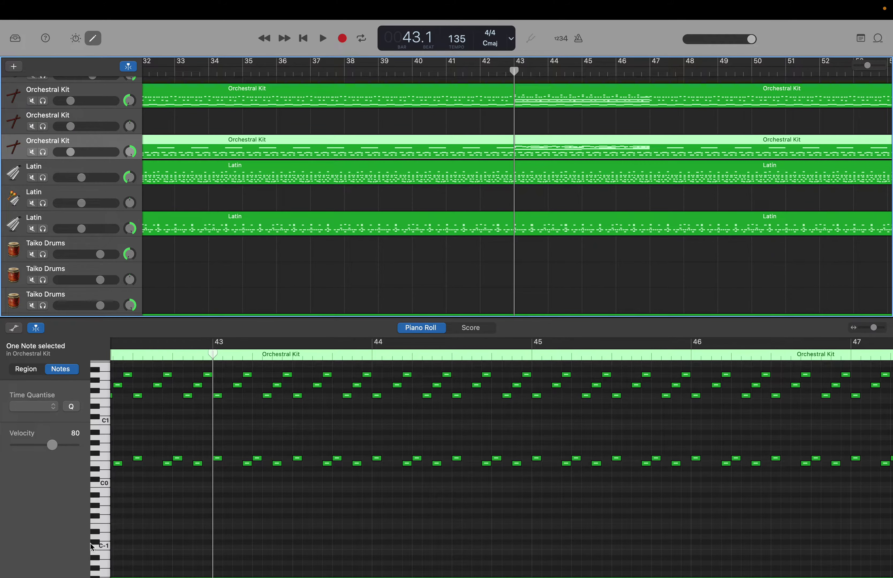
{"action": "scroll", "coordinate": [92, 548], "scroll_direction": "up", "scroll_amount": 5}
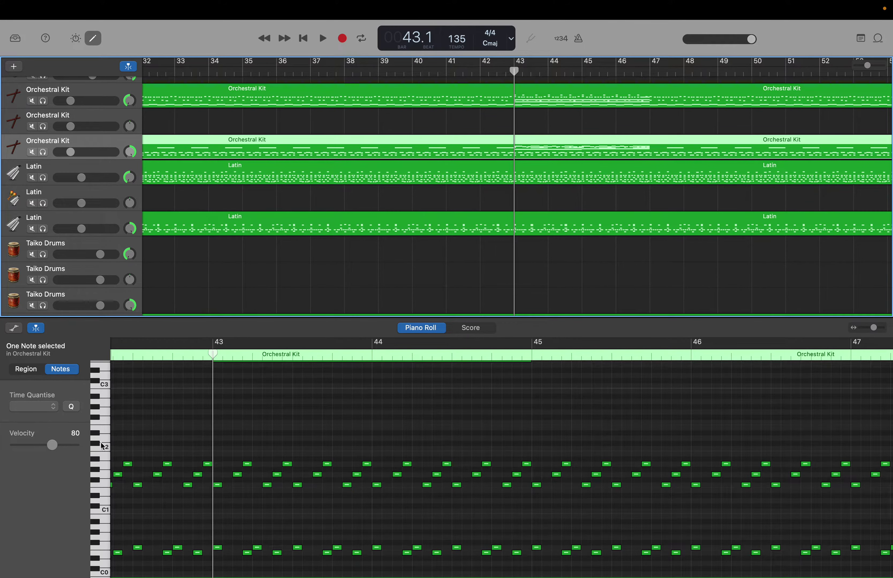
{"action": "left_click", "coordinate": [104, 447]}
{"action": "left_click", "coordinate": [105, 451]}
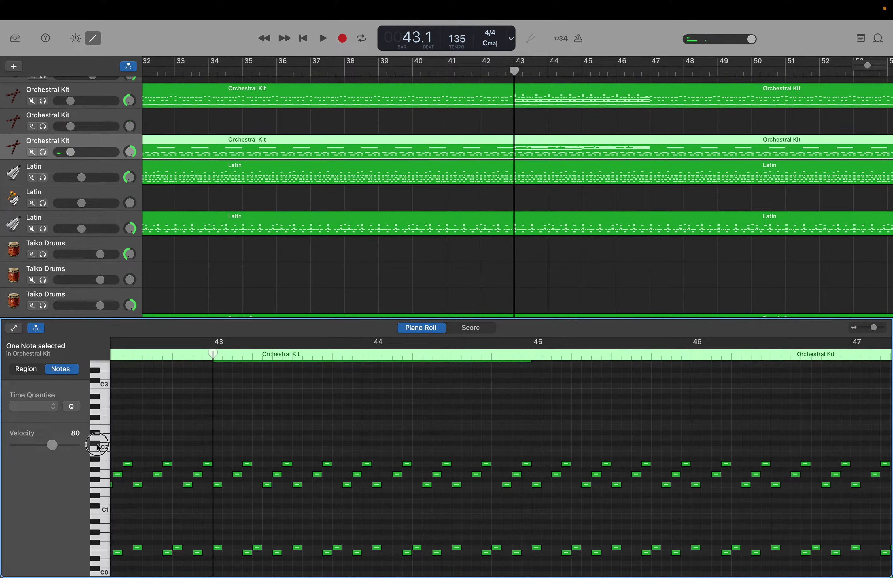
{"action": "left_click", "coordinate": [99, 447]}
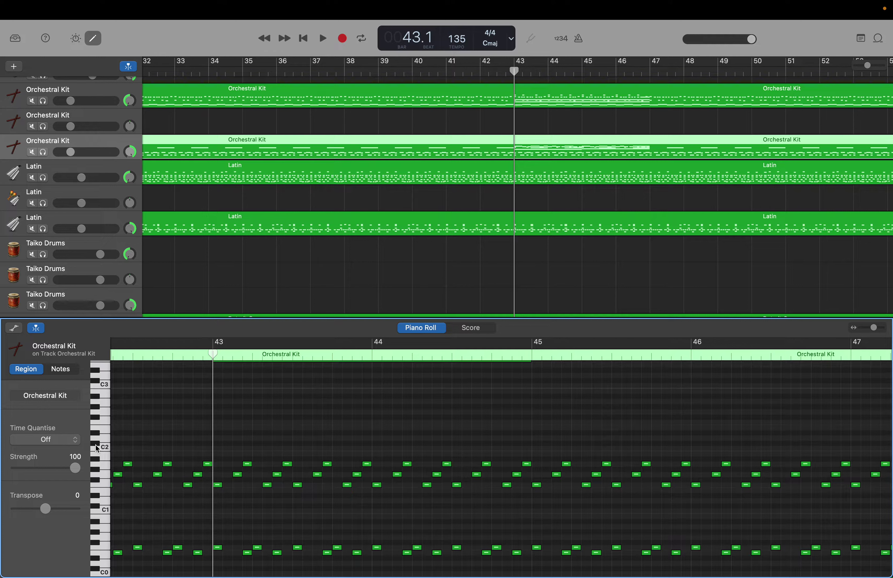
{"action": "left_click", "coordinate": [97, 448]}
{"action": "left_click", "coordinate": [97, 447]}
{"action": "left_click", "coordinate": [97, 448]}
{"action": "left_click", "coordinate": [97, 448]}
{"action": "left_click", "coordinate": [96, 448]}
{"action": "left_click", "coordinate": [99, 488]}
{"action": "left_click", "coordinate": [96, 503]}
{"action": "mouse_move", "coordinate": [96, 504]}
{"action": "left_mouse_down"}
{"action": "mouse_move", "coordinate": [104, 571]}
{"action": "mouse_move", "coordinate": [107, 525]}
{"action": "mouse_move", "coordinate": [96, 541]}
{"action": "mouse_move", "coordinate": [102, 575]}
{"action": "mouse_move", "coordinate": [101, 527]}
{"action": "left_mouse_up"}
Audition the lower Orchestral Kit track's sounds from about F2 up to G3
{"action": "scroll", "coordinate": [101, 528], "scroll_direction": "up", "scroll_amount": 5}
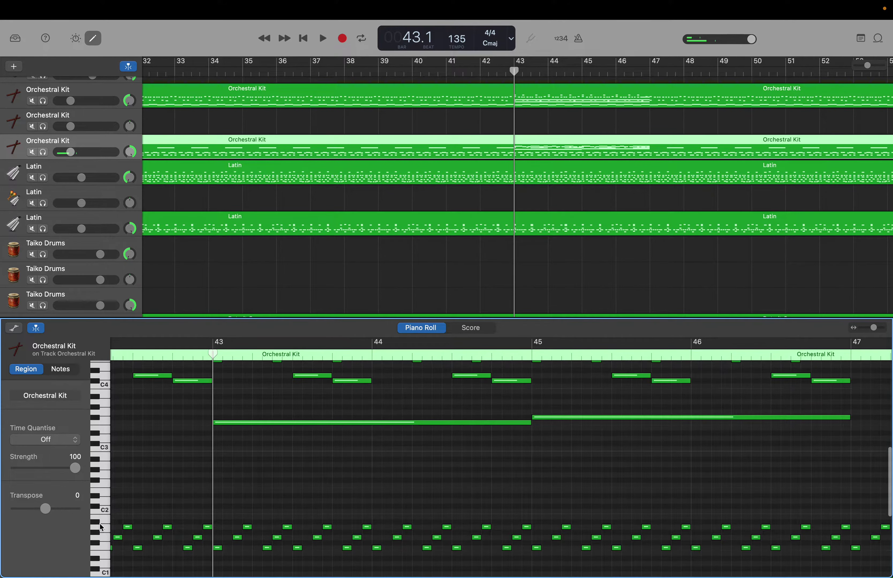
{"action": "mouse_move", "coordinate": [98, 486]}
{"action": "left_mouse_down"}
{"action": "mouse_move", "coordinate": [97, 476]}
{"action": "mouse_move", "coordinate": [96, 496]}
{"action": "mouse_move", "coordinate": [107, 489]}
{"action": "mouse_move", "coordinate": [98, 482]}
{"action": "left_mouse_up"}
{"action": "left_click", "coordinate": [100, 483]}
{"action": "left_click", "coordinate": [98, 483]}
{"action": "left_click", "coordinate": [101, 479]}
{"action": "left_click", "coordinate": [101, 478]}
{"action": "left_click", "coordinate": [95, 470]}
{"action": "left_click", "coordinate": [97, 465]}
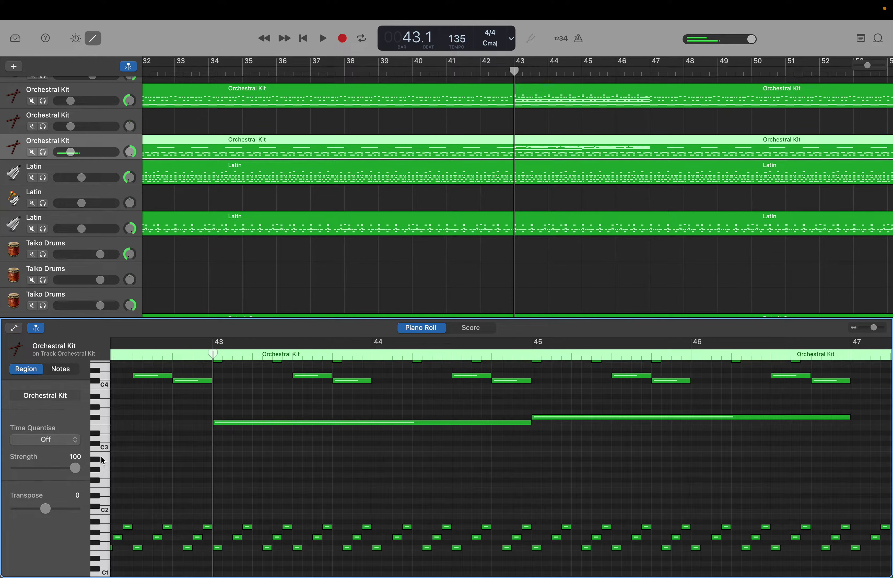
{"action": "left_click", "coordinate": [103, 449]}
{"action": "left_click", "coordinate": [102, 449]}
{"action": "left_click", "coordinate": [102, 445]}
{"action": "left_click", "coordinate": [96, 421]}
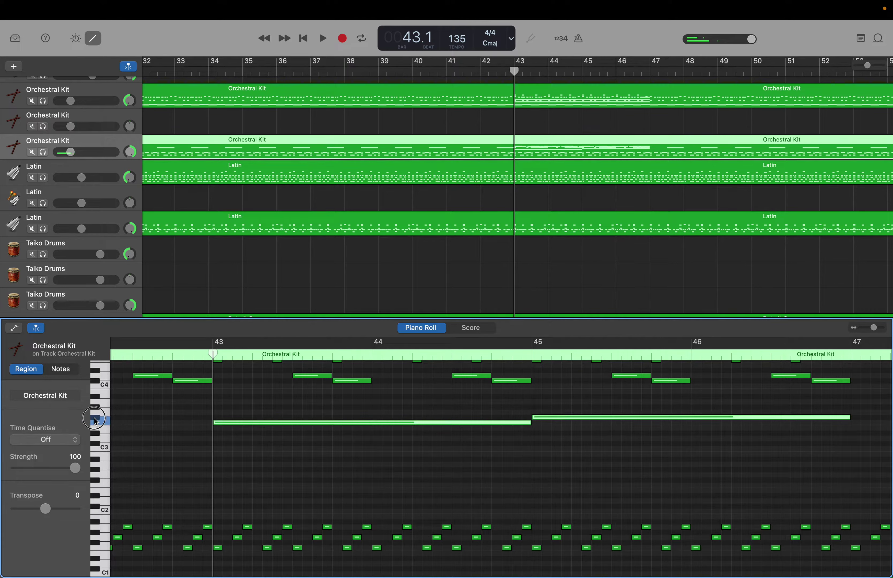
{"action": "left_click", "coordinate": [100, 412]}
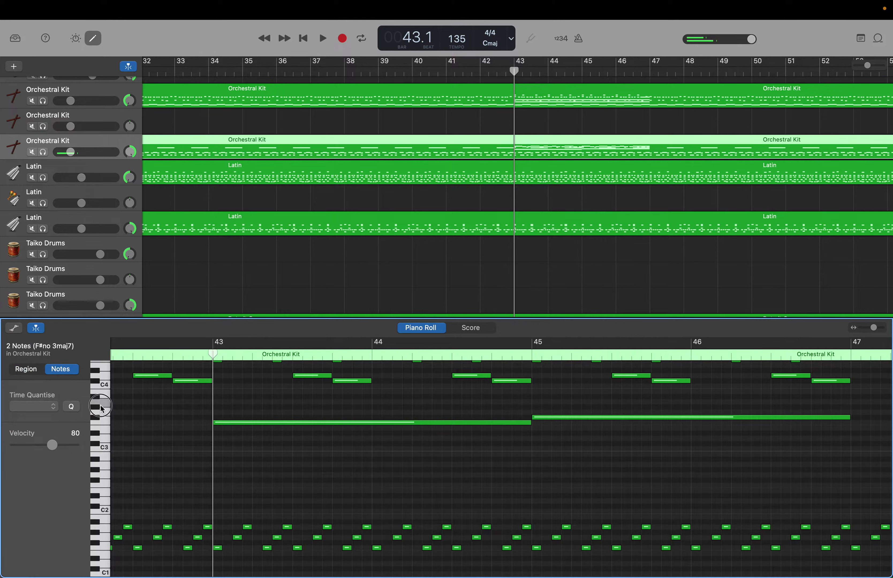
Audition the lower Orchestral Kit track's sounds around A3 and F3, plus those from about D♯2 to F2
{"action": "left_click", "coordinate": [96, 403]}
{"action": "left_click", "coordinate": [100, 395]}
{"action": "left_click", "coordinate": [102, 399]}
{"action": "left_click", "coordinate": [104, 402]}
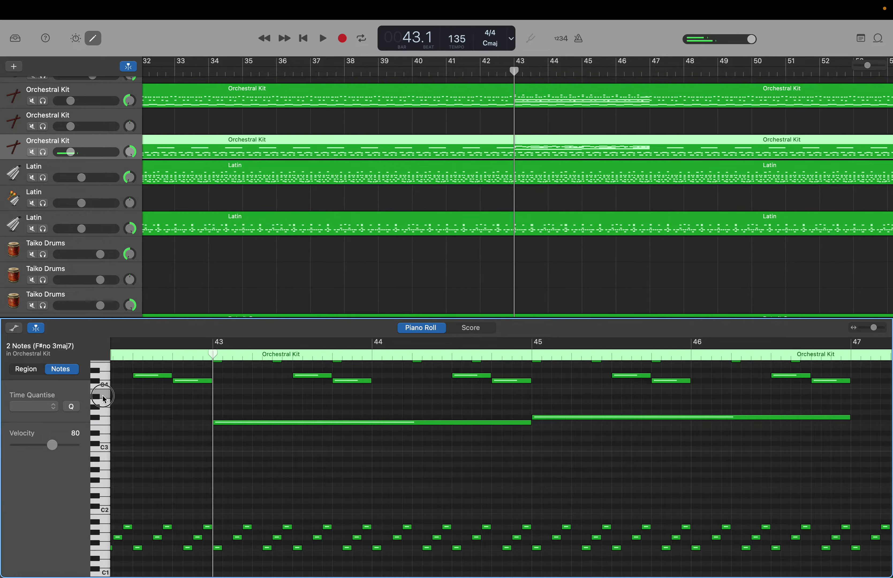
{"action": "left_click", "coordinate": [105, 404]}
{"action": "left_click", "coordinate": [101, 419]}
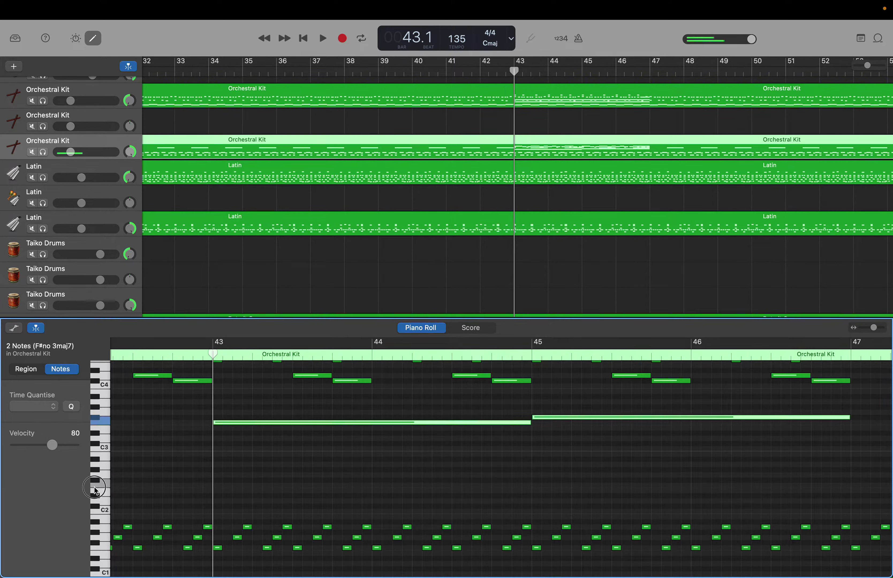
{"action": "left_click", "coordinate": [94, 495]}
{"action": "left_click", "coordinate": [107, 486]}
{"action": "left_click", "coordinate": [102, 483]}
{"action": "left_click", "coordinate": [99, 484]}
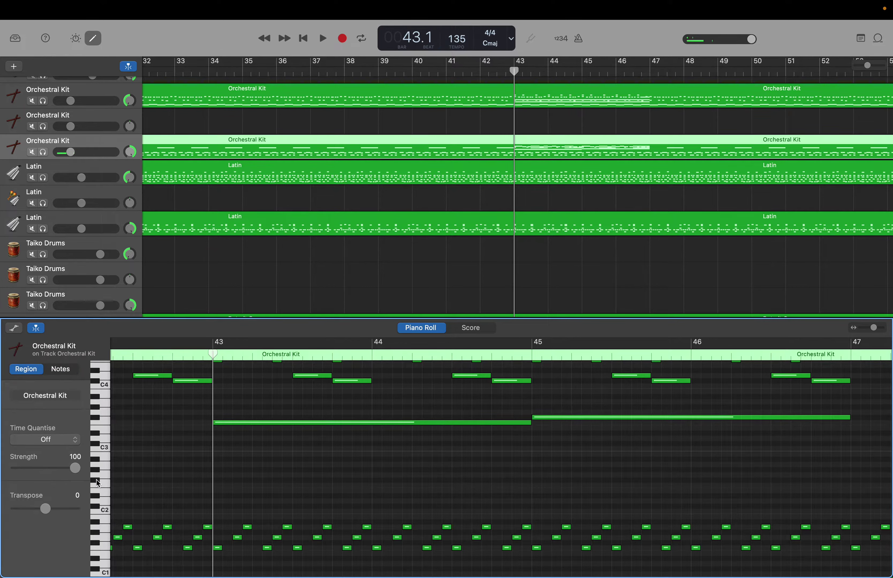
Audition the lower Orchestral Kit track's sounds around D3 and F♯2, repeating those around C♯2 and C2
{"action": "left_click", "coordinate": [94, 432]}
{"action": "left_click", "coordinate": [96, 436]}
{"action": "left_click", "coordinate": [99, 480]}
{"action": "left_click", "coordinate": [99, 480]}
{"action": "left_click", "coordinate": [98, 507]}
{"action": "left_click", "coordinate": [98, 507]}
{"action": "left_click", "coordinate": [99, 507]}
{"action": "left_click", "coordinate": [99, 507]}
{"action": "left_click", "coordinate": [98, 521]}
{"action": "left_click", "coordinate": [98, 509]}
{"action": "left_click", "coordinate": [98, 511]}
{"action": "left_click", "coordinate": [98, 510]}
Create one-bar C♯2 notes at bars 43, 44, 45 and 46 in the lower Orchestral Kit region
{"action": "left_click", "coordinate": [218, 507]}
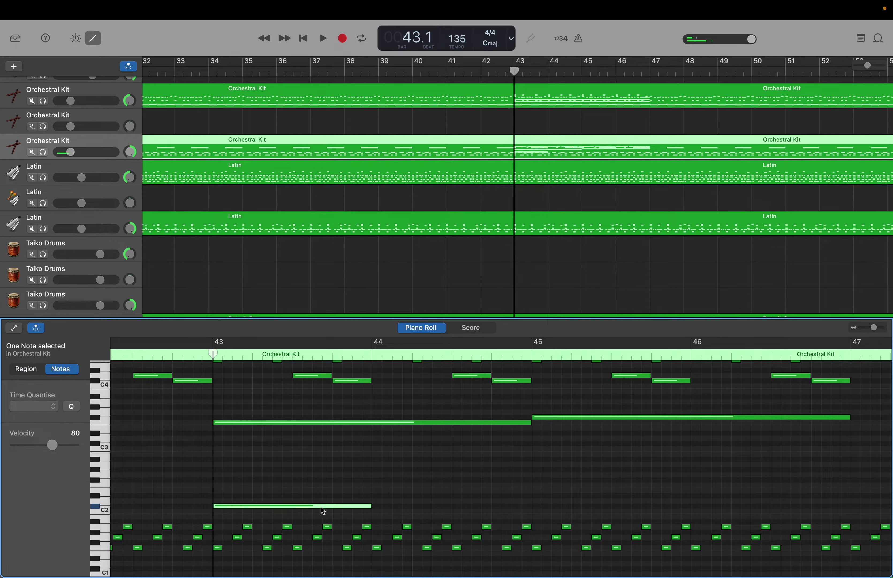
{"action": "right_click", "coordinate": [376, 507]}
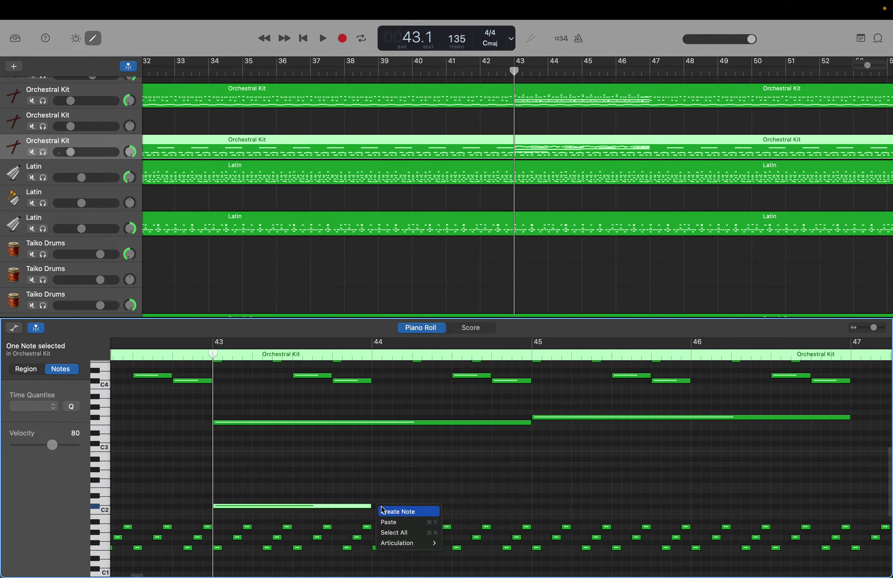
{"action": "left_click", "coordinate": [384, 511]}
{"action": "right_click", "coordinate": [536, 508]}
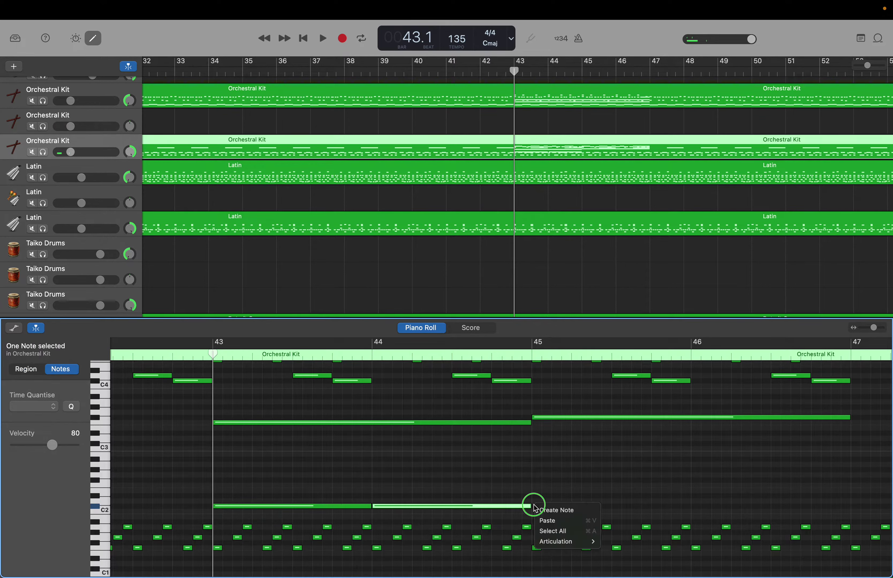
{"action": "left_click", "coordinate": [544, 509]}
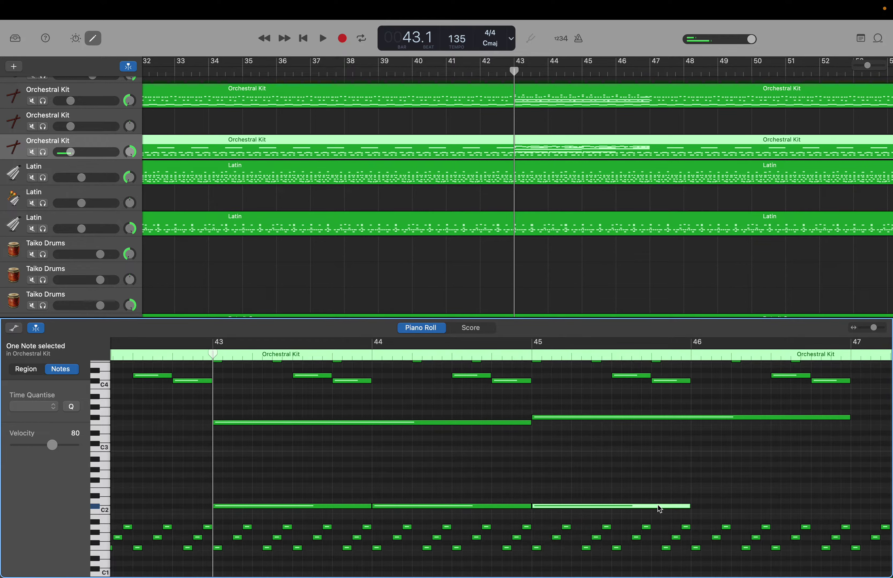
{"action": "right_click", "coordinate": [694, 507]}
{"action": "left_click", "coordinate": [705, 511]}
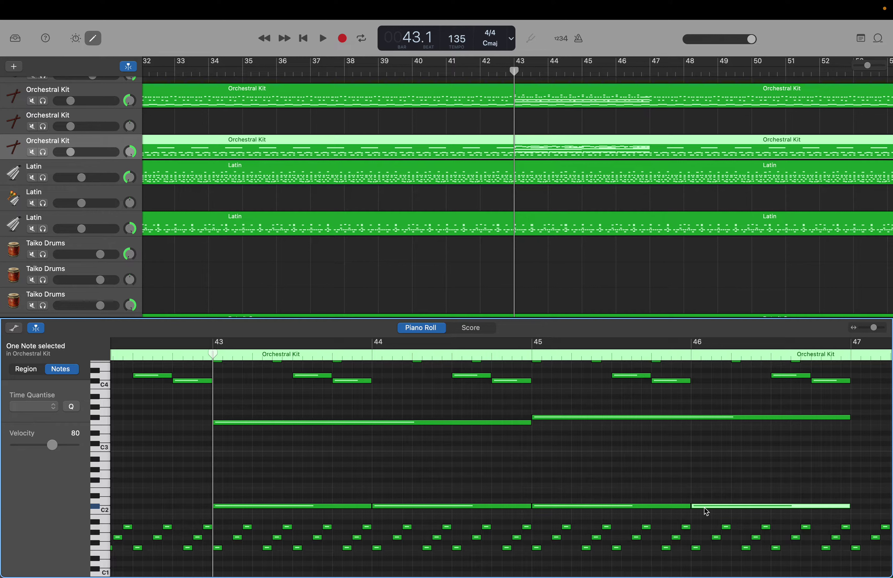
Look through the arrangement's bass and drum tracks down to the Roland TR-909 tracks, back to about bar 23
{"action": "scroll", "coordinate": [294, 201], "scroll_direction": "up", "scroll_amount": 5}
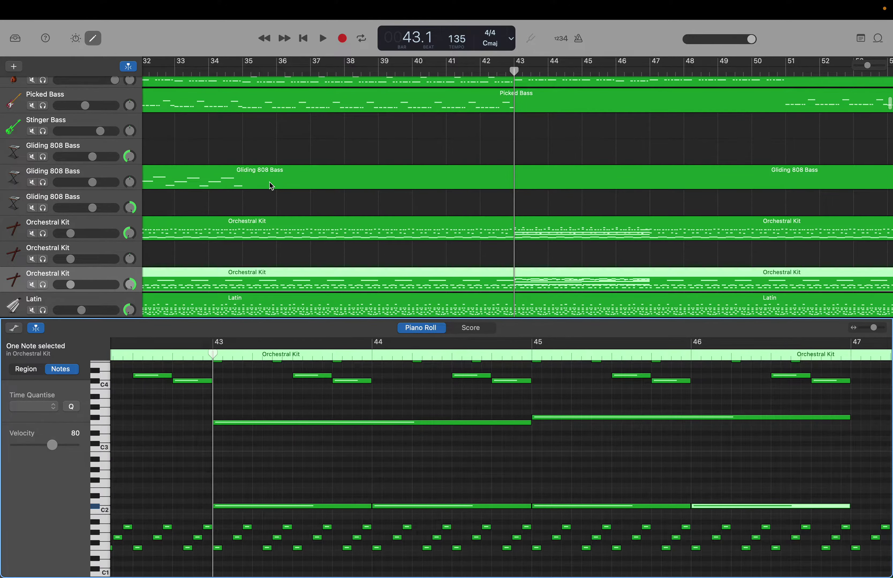
{"action": "scroll", "coordinate": [271, 185], "scroll_direction": "up", "scroll_amount": 2}
{"action": "scroll", "coordinate": [272, 186], "scroll_direction": "down", "scroll_amount": 10}
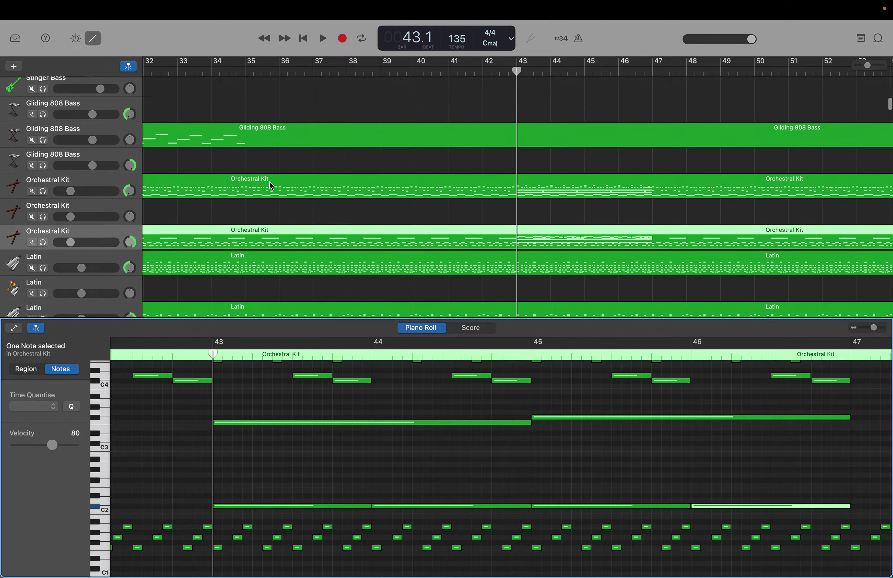
{"action": "scroll", "coordinate": [271, 184], "scroll_direction": "down", "scroll_amount": 5}
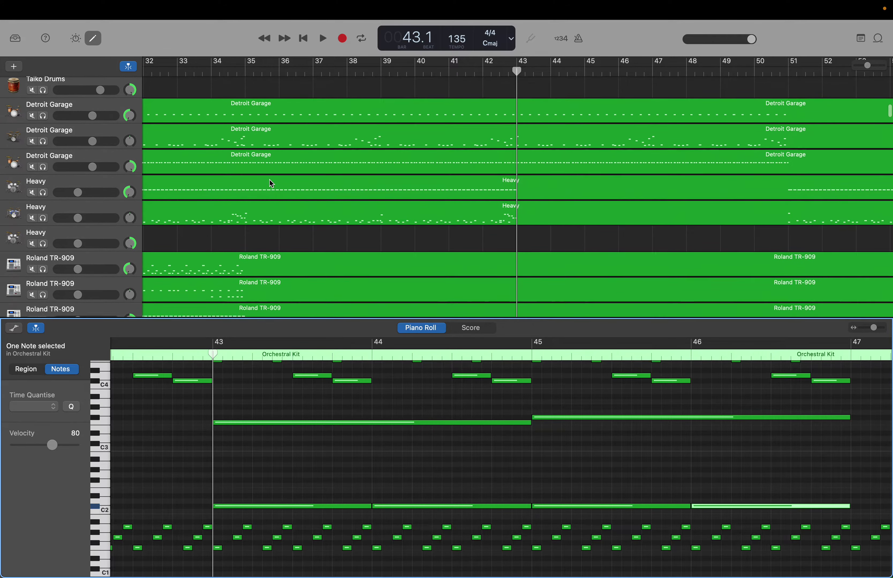
{"action": "scroll", "coordinate": [272, 184], "scroll_direction": "left", "scroll_amount": 5}
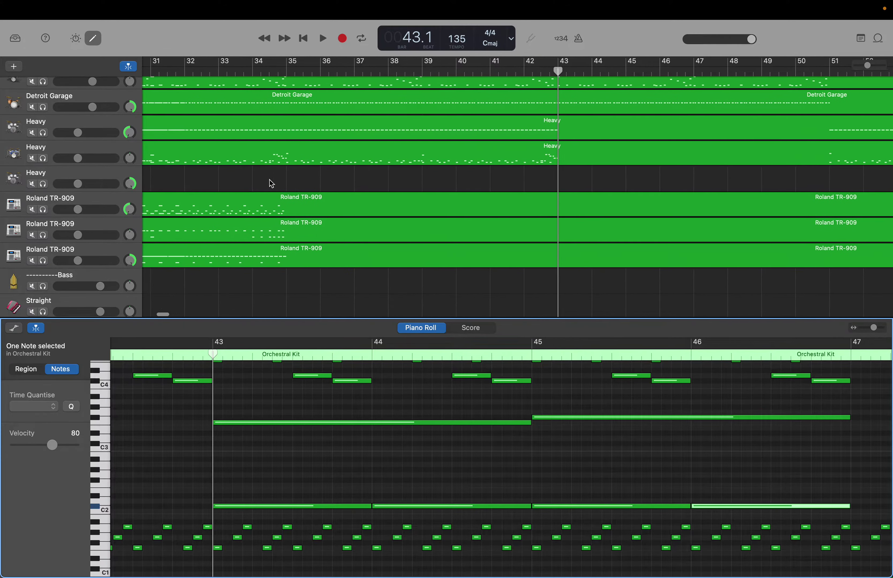
{"action": "scroll", "coordinate": [271, 183], "scroll_direction": "left", "scroll_amount": 7}
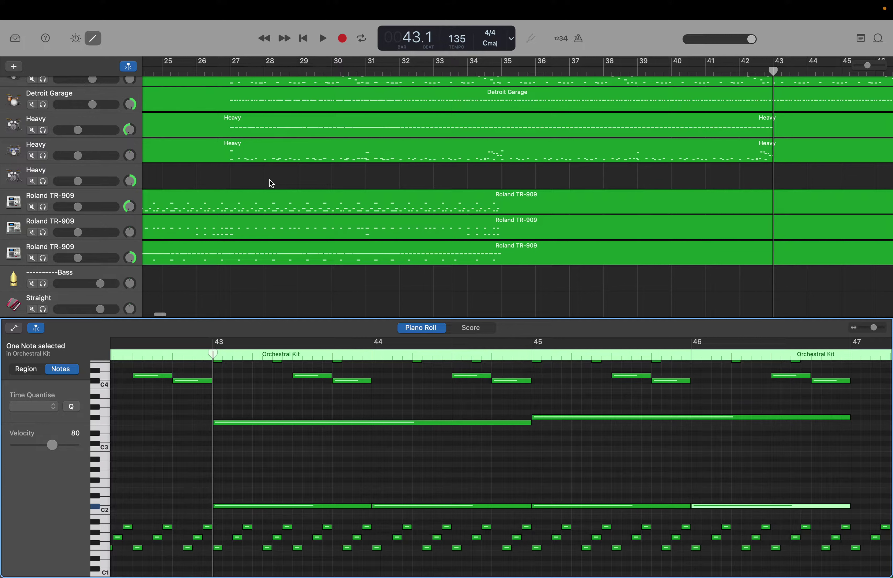
{"action": "scroll", "coordinate": [271, 184], "scroll_direction": "left", "scroll_amount": 2}
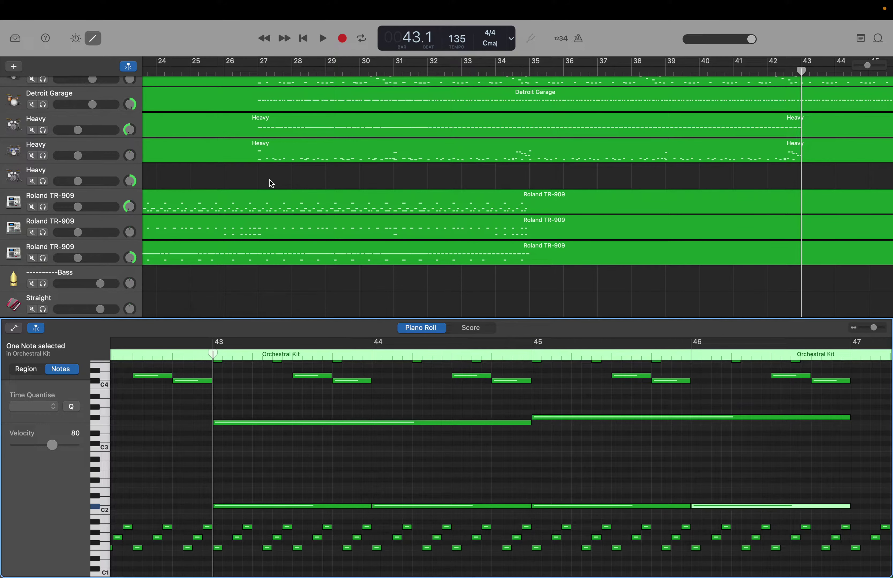
{"action": "scroll", "coordinate": [271, 183], "scroll_direction": "left", "scroll_amount": 1}
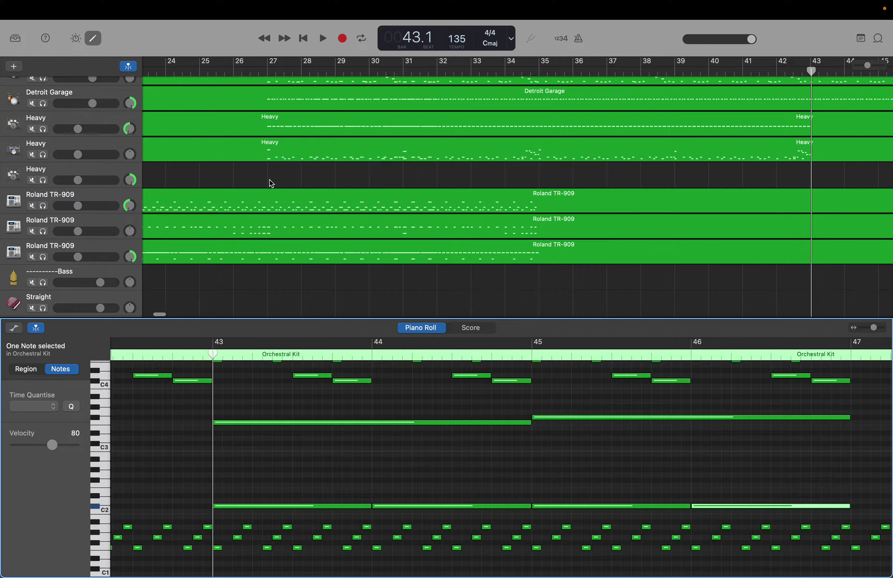
{"action": "scroll", "coordinate": [271, 184], "scroll_direction": "left", "scroll_amount": 2}
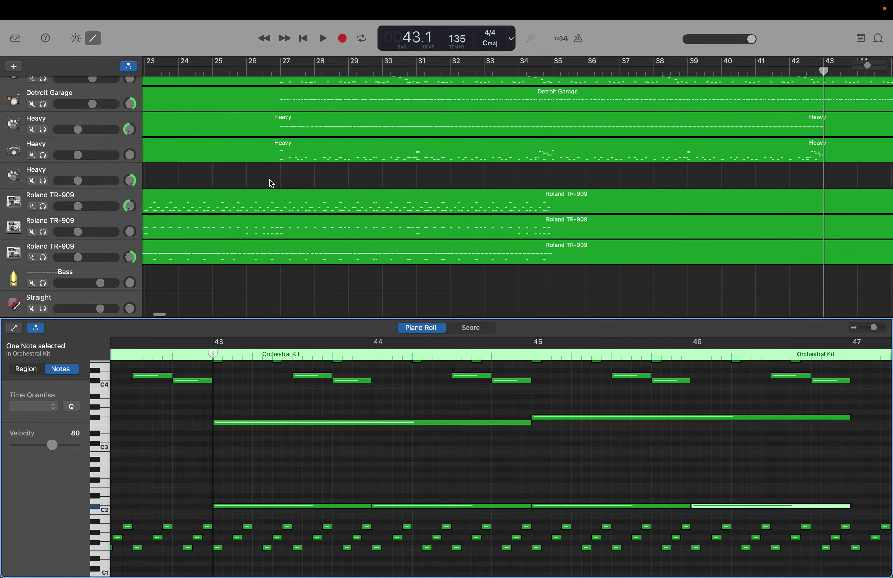
{"action": "scroll", "coordinate": [271, 183], "scroll_direction": "left", "scroll_amount": 1}
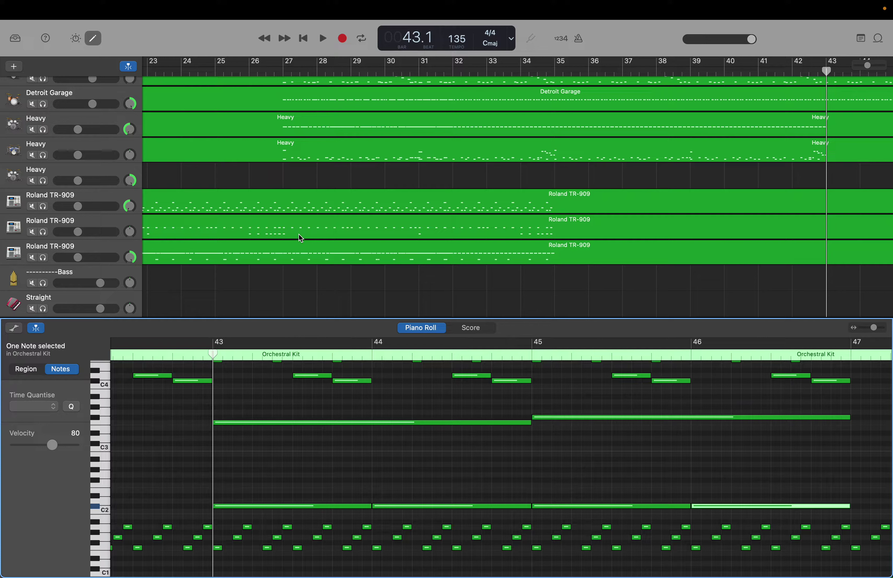
Open the middle Roland TR-909 region's notes and audition its C♯2 and F2 hits at bar 82
{"action": "left_click", "coordinate": [286, 238]}
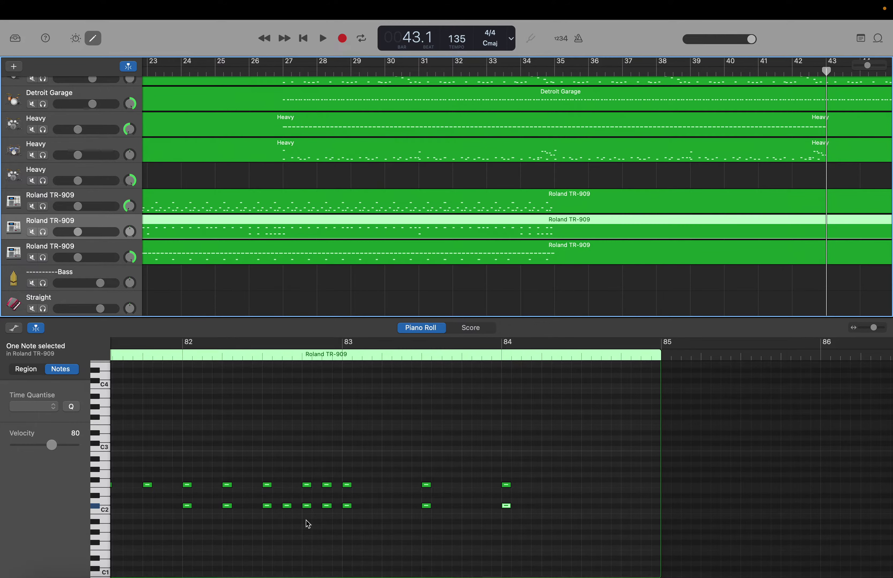
{"action": "scroll", "coordinate": [307, 523], "scroll_direction": "left", "scroll_amount": 5}
{"action": "left_click", "coordinate": [353, 506]}
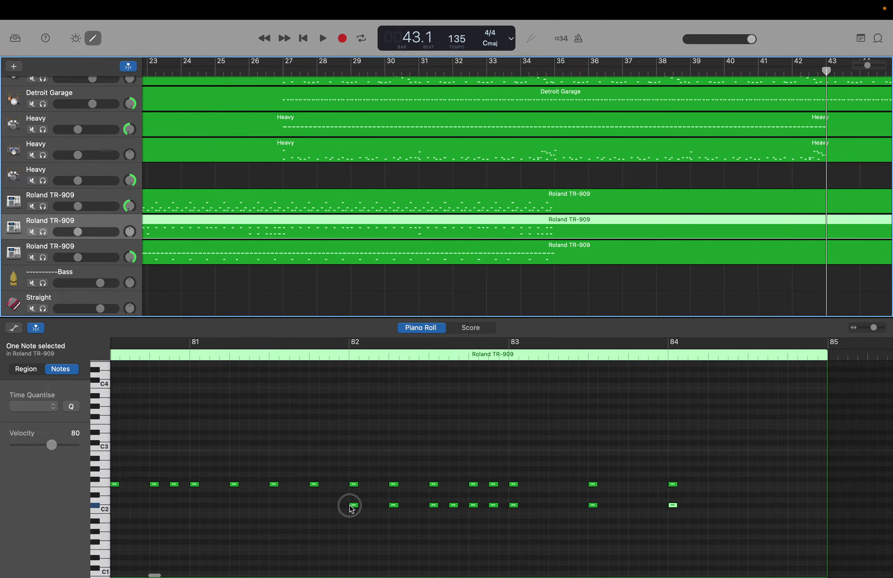
{"action": "left_click", "coordinate": [356, 484]}
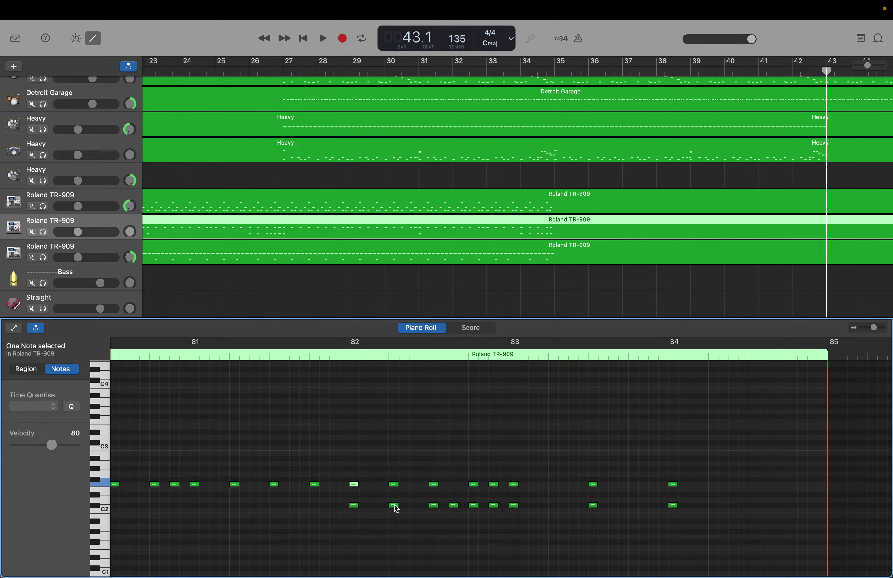
{"action": "mouse_move", "coordinate": [396, 508]}
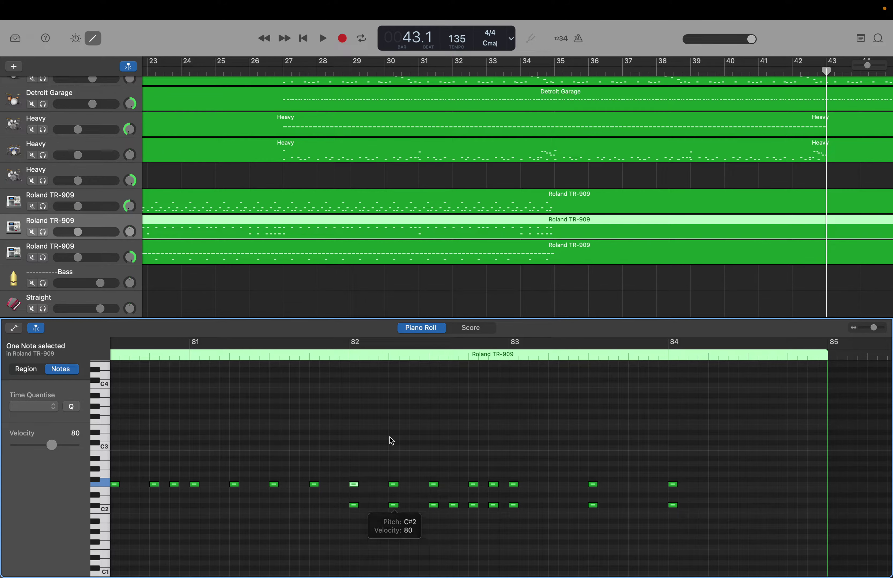
Open the lower Roland TR-909 region's notes and audition its D♯1 hits in bars 81 and 82
{"action": "scroll", "coordinate": [590, 195], "scroll_direction": "right", "scroll_amount": 6}
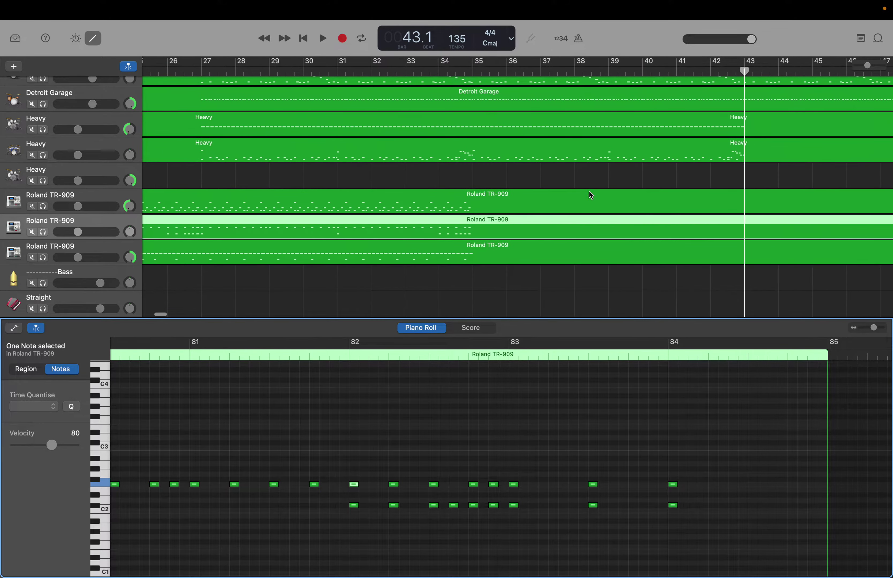
{"action": "scroll", "coordinate": [590, 195], "scroll_direction": "right", "scroll_amount": 1}
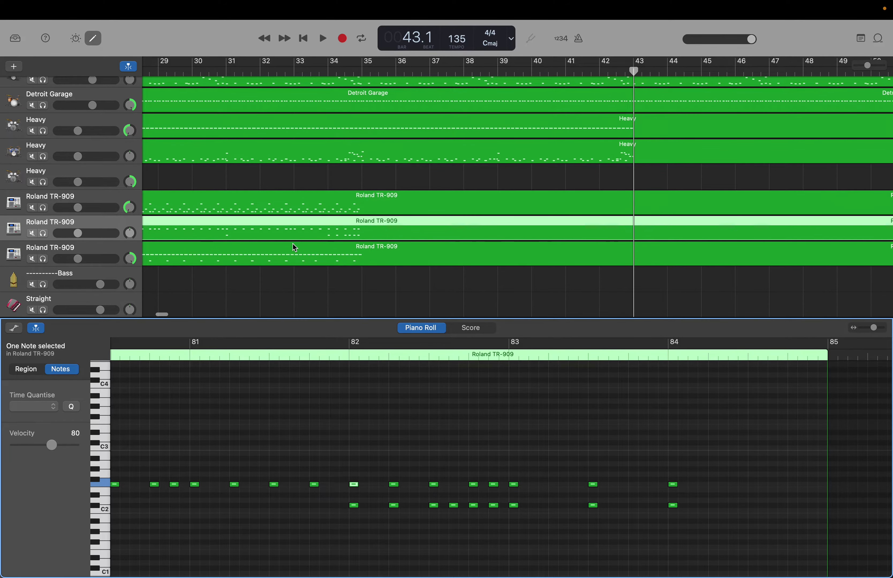
{"action": "left_click", "coordinate": [289, 253]}
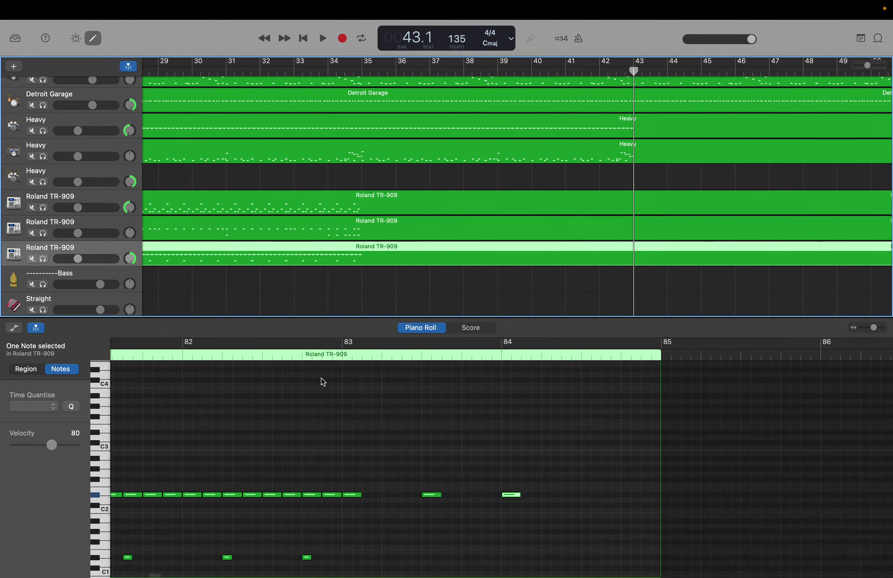
{"action": "scroll", "coordinate": [320, 387], "scroll_direction": "left", "scroll_amount": 2}
{"action": "scroll", "coordinate": [318, 392], "scroll_direction": "left", "scroll_amount": 3}
{"action": "scroll", "coordinate": [319, 392], "scroll_direction": "down", "scroll_amount": 3}
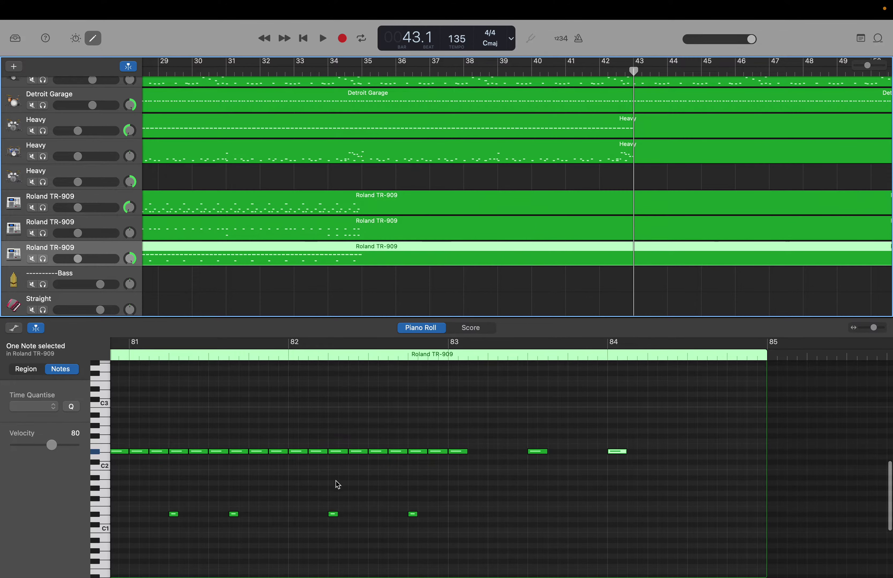
{"action": "left_click", "coordinate": [332, 513]}
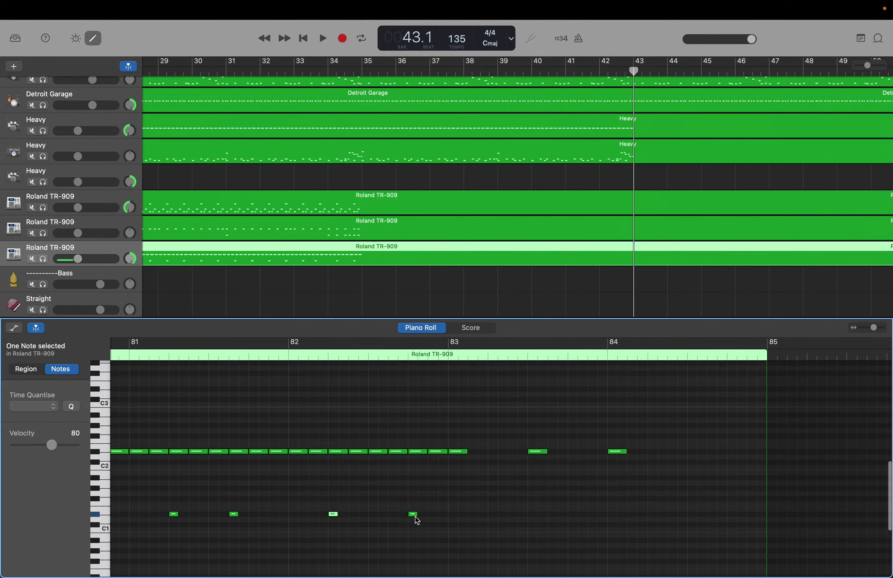
{"action": "scroll", "coordinate": [417, 520], "scroll_direction": "left", "scroll_amount": 8}
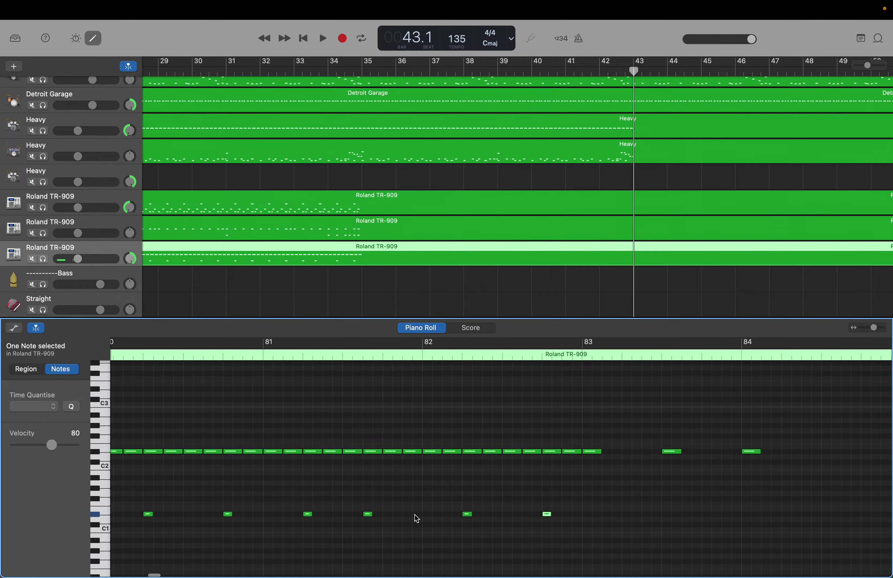
{"action": "scroll", "coordinate": [414, 514], "scroll_direction": "left", "scroll_amount": 9}
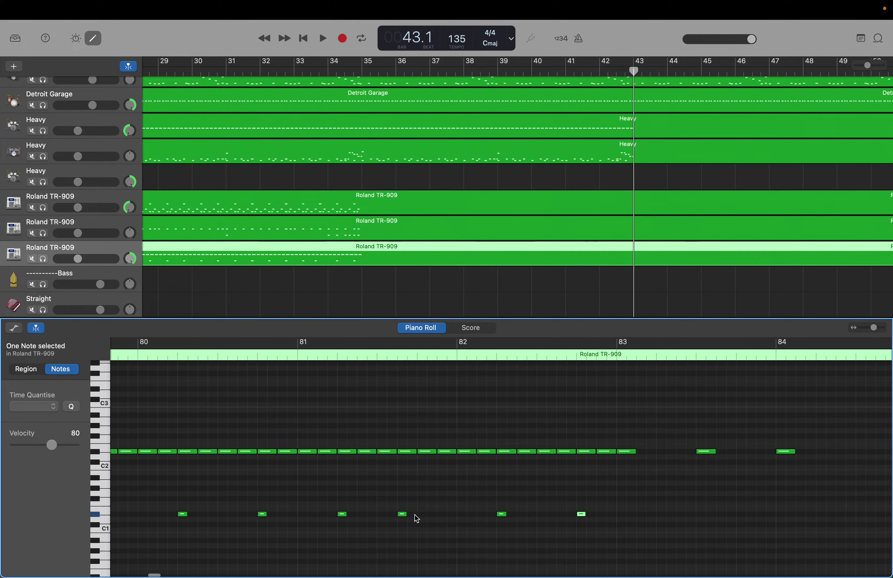
{"action": "left_click", "coordinate": [452, 515]}
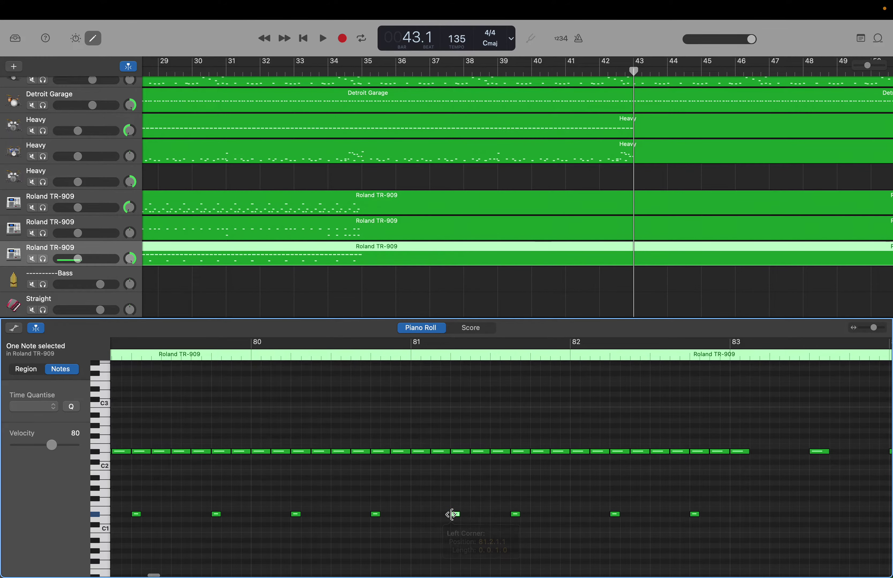
{"action": "left_click", "coordinate": [515, 513]}
{"action": "left_click", "coordinate": [610, 513]}
{"action": "mouse_move", "coordinate": [696, 518]}
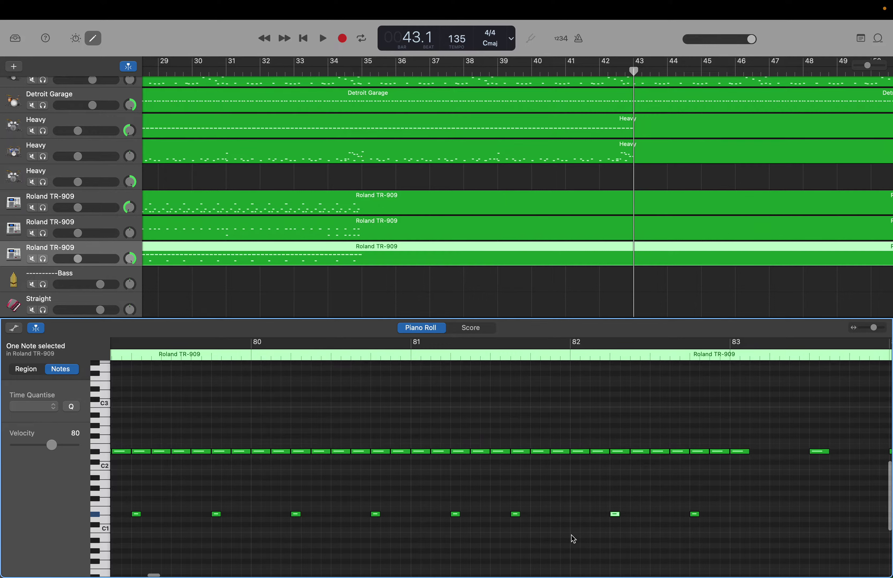
Examine the lower Roland TR-909 region's note pattern from bar 80 back to its start at bar 19
{"action": "scroll", "coordinate": [571, 535], "scroll_direction": "left", "scroll_amount": 10}
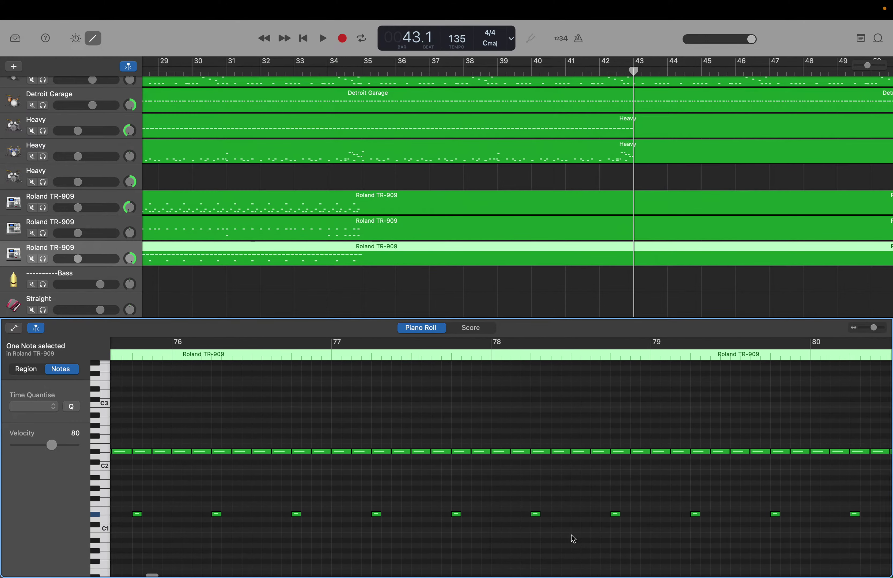
{"action": "scroll", "coordinate": [571, 535], "scroll_direction": "left", "scroll_amount": 15}
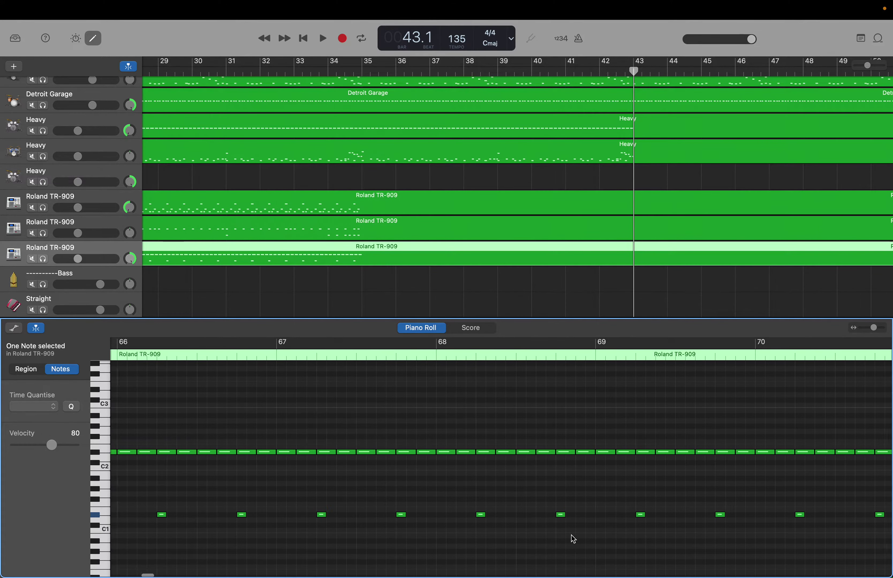
{"action": "scroll", "coordinate": [571, 535], "scroll_direction": "left", "scroll_amount": 14}
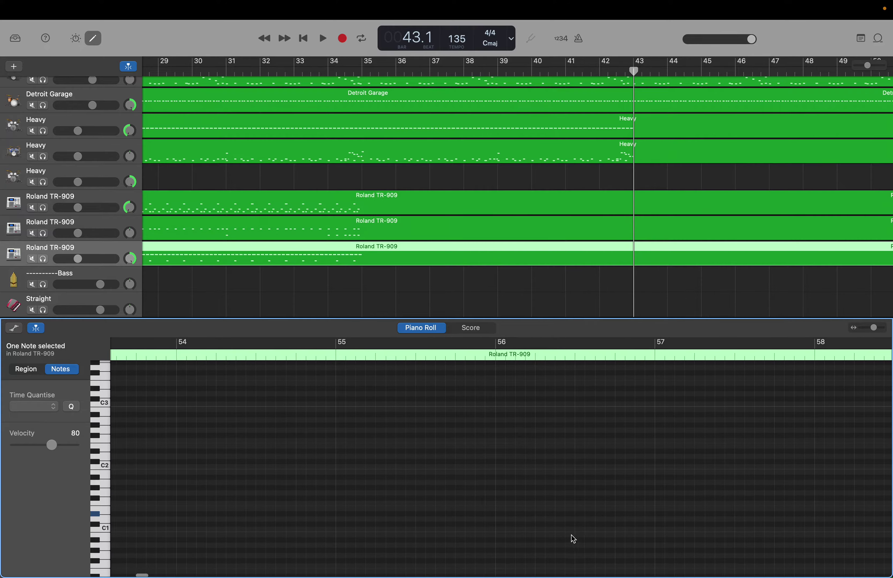
{"action": "scroll", "coordinate": [572, 535], "scroll_direction": "left", "scroll_amount": 20}
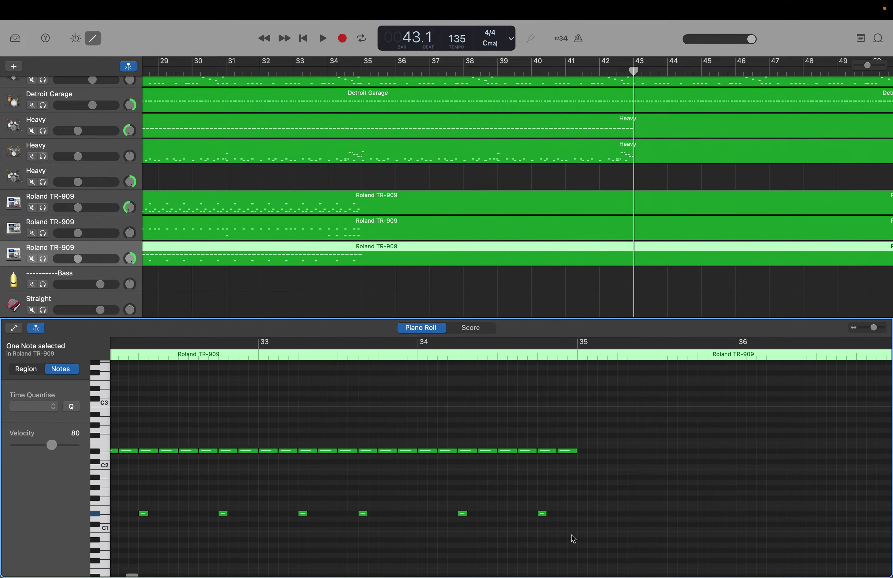
{"action": "scroll", "coordinate": [571, 535], "scroll_direction": "left", "scroll_amount": 7}
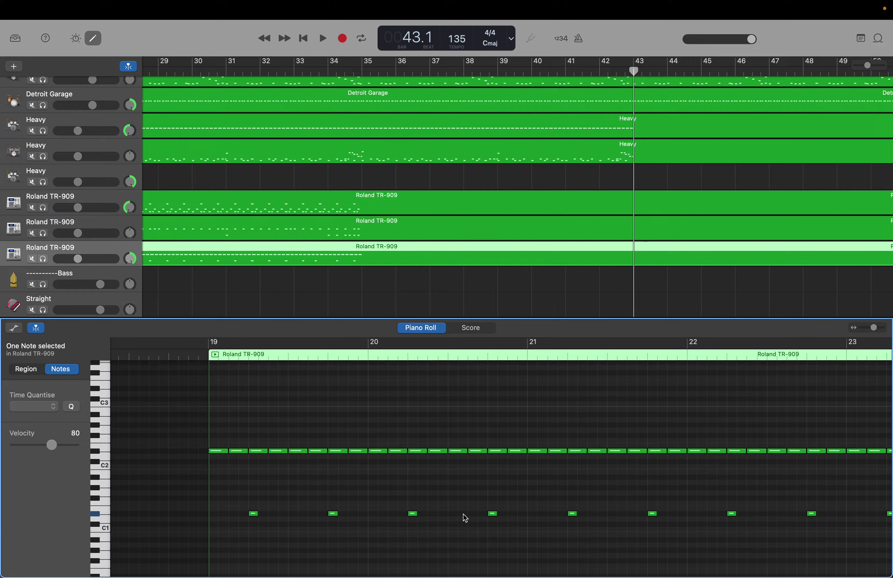
Add D♯1 hits in bars 20 and 22 of the lower Roland TR-909 region, shifting the bar 20 hit to 20.3.3.1
{"action": "scroll", "coordinate": [465, 518], "scroll_direction": "down", "scroll_amount": 1}
{"action": "right_click", "coordinate": [465, 519]}
{"action": "scroll", "coordinate": [634, 513], "scroll_direction": "right", "scroll_amount": 3}
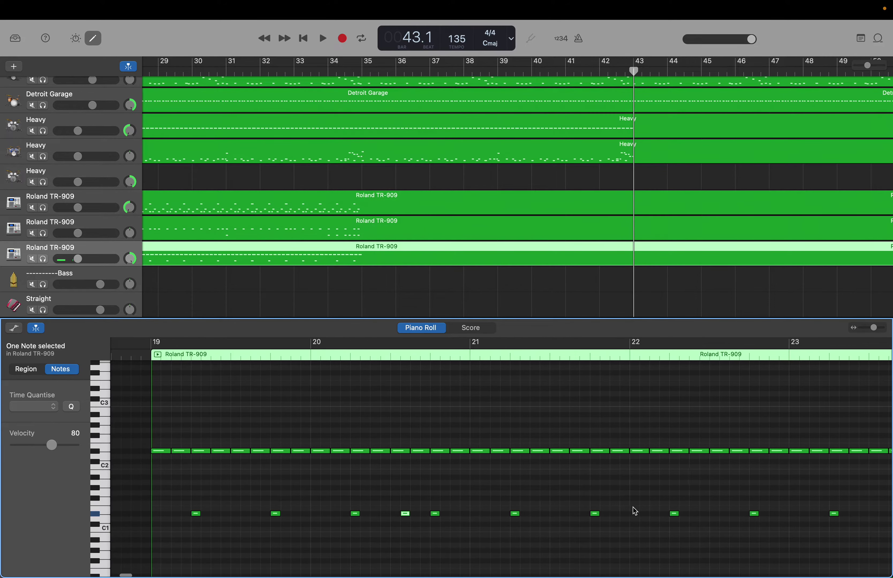
{"action": "right_click", "coordinate": [721, 515]}
{"action": "left_click", "coordinate": [728, 517]}
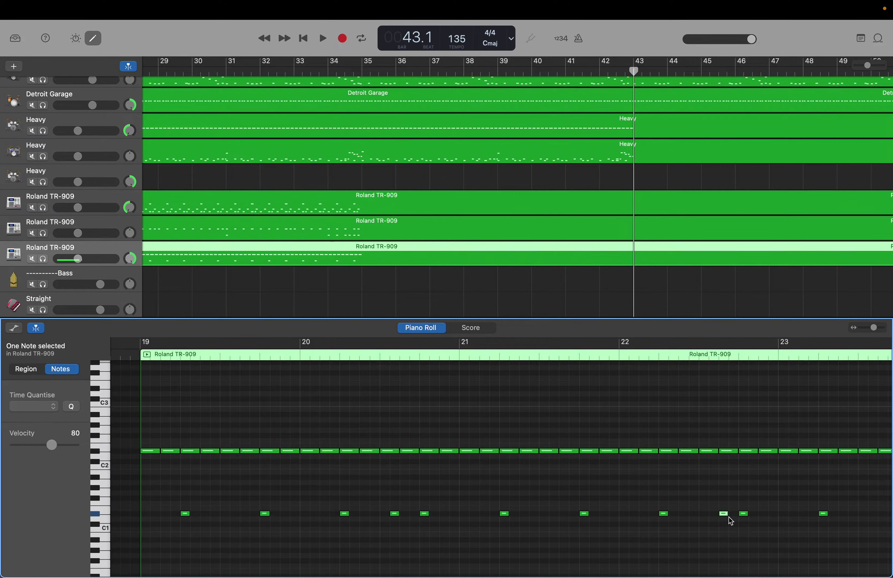
{"action": "scroll", "coordinate": [729, 517], "scroll_direction": "right", "scroll_amount": 1}
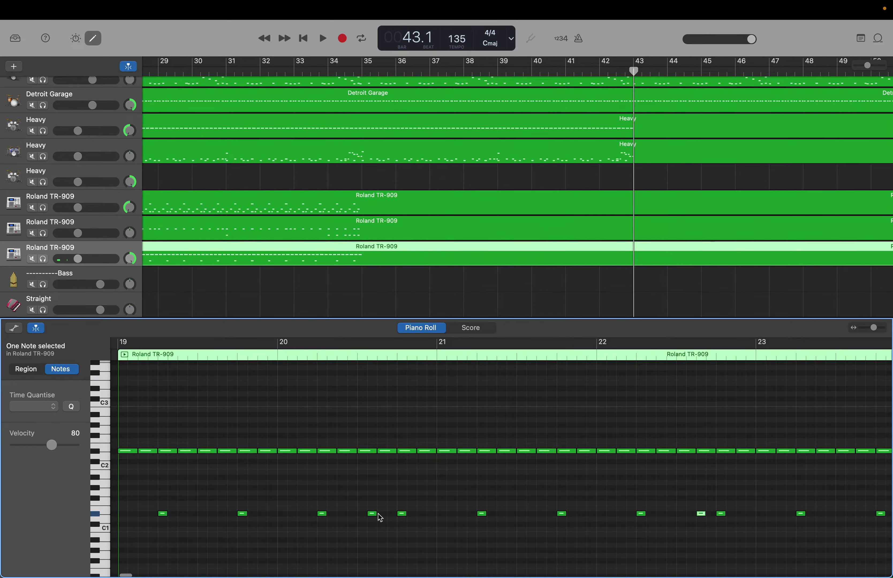
{"action": "left_click_drag", "start_coordinate": [376, 518], "coordinate": [383, 515]}
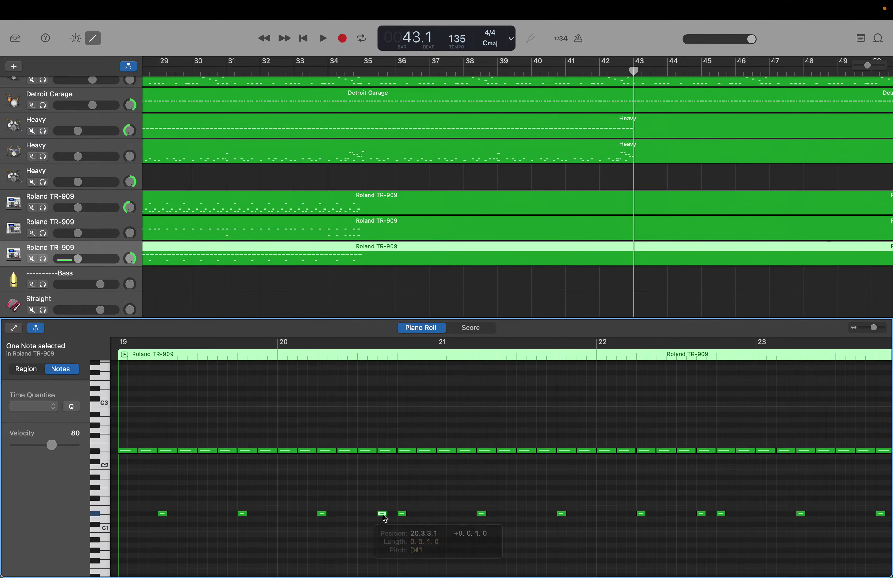
Add D♯1 hits in bars 24 and 26, each half a beat before the existing hit on beat 4
{"action": "scroll", "coordinate": [383, 515], "scroll_direction": "right", "scroll_amount": 5}
{"action": "scroll", "coordinate": [383, 518], "scroll_direction": "right", "scroll_amount": 15}
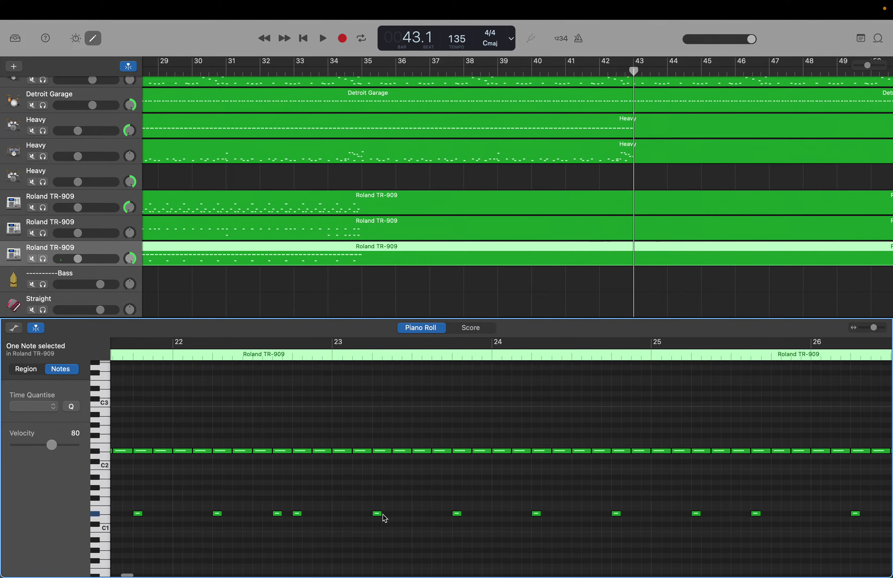
{"action": "right_click", "coordinate": [530, 515]}
{"action": "left_click", "coordinate": [536, 519]}
{"action": "scroll", "coordinate": [536, 518], "scroll_direction": "right", "scroll_amount": 12}
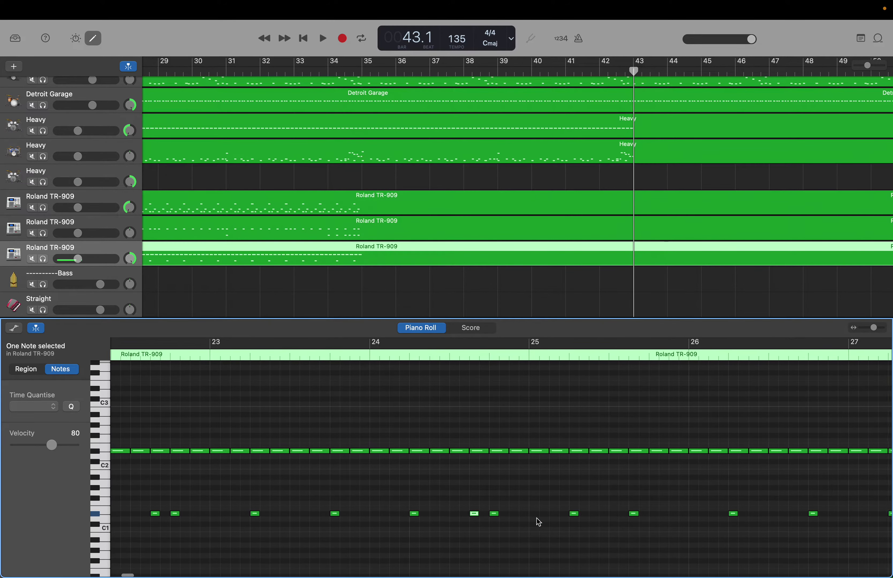
{"action": "right_click", "coordinate": [561, 514]}
{"action": "left_click", "coordinate": [565, 518]}
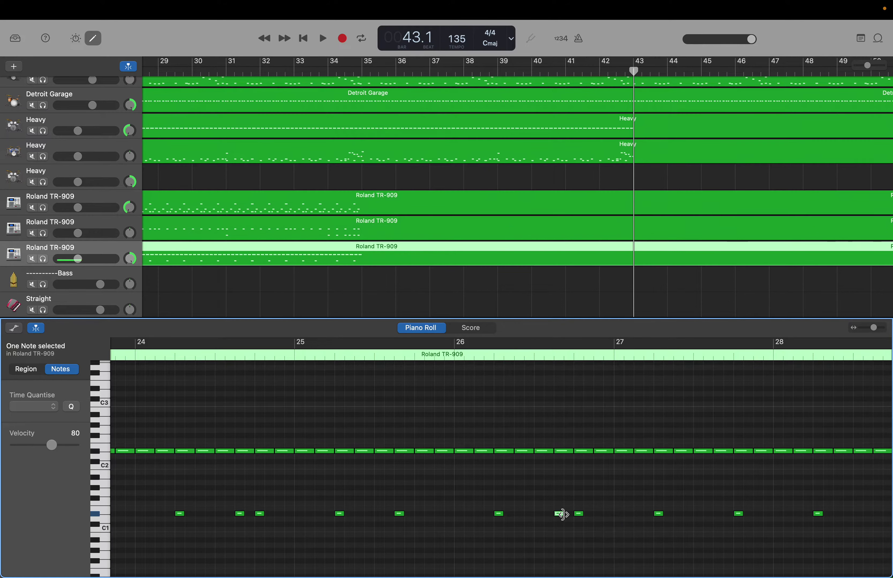
Add D♯1 hits in bars 28 and 30, each half a beat before the existing hit on beat 4
{"action": "scroll", "coordinate": [563, 516], "scroll_direction": "right", "scroll_amount": 11}
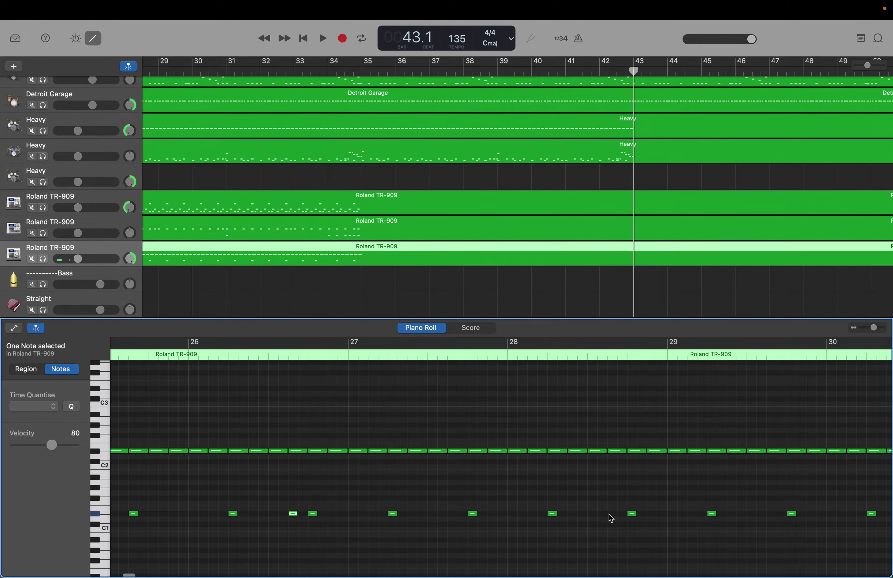
{"action": "right_click", "coordinate": [610, 514]}
{"action": "left_click", "coordinate": [614, 518]}
{"action": "scroll", "coordinate": [614, 520], "scroll_direction": "right", "scroll_amount": 12}
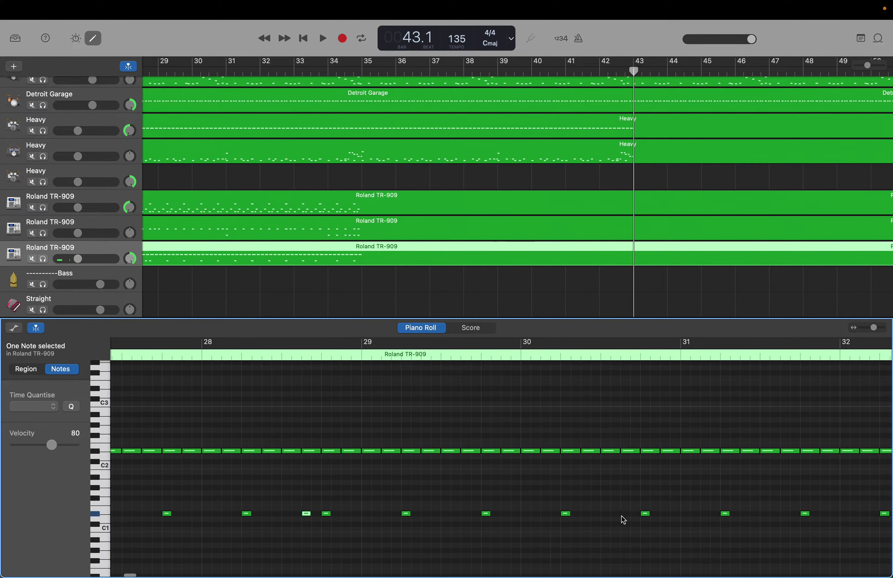
{"action": "right_click", "coordinate": [627, 515]}
{"action": "left_click", "coordinate": [632, 517]}
Add D♯1 hits in bars 32 and 34, each half a beat before the existing hit on beat 4
{"action": "scroll", "coordinate": [632, 517], "scroll_direction": "right", "scroll_amount": 3}
{"action": "scroll", "coordinate": [632, 517], "scroll_direction": "right", "scroll_amount": 8}
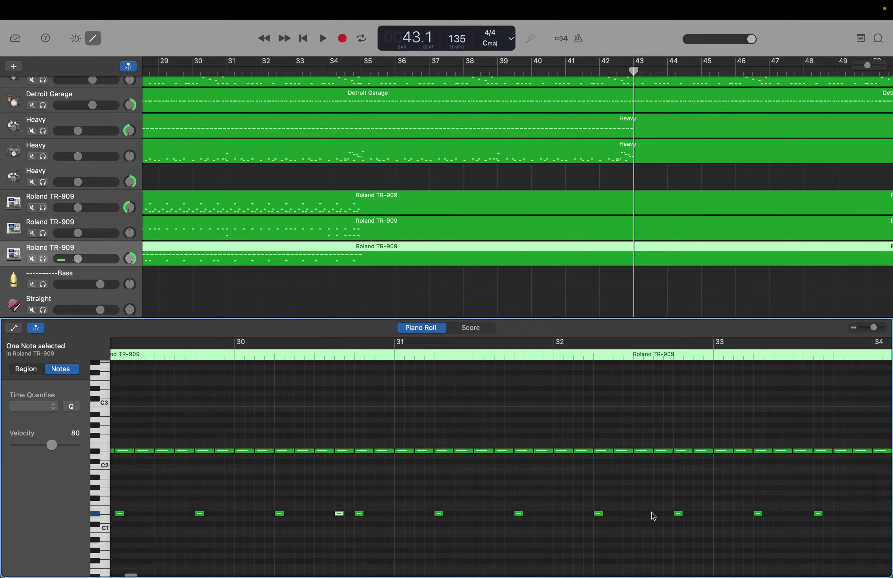
{"action": "right_click", "coordinate": [659, 513]}
{"action": "left_click", "coordinate": [662, 516]}
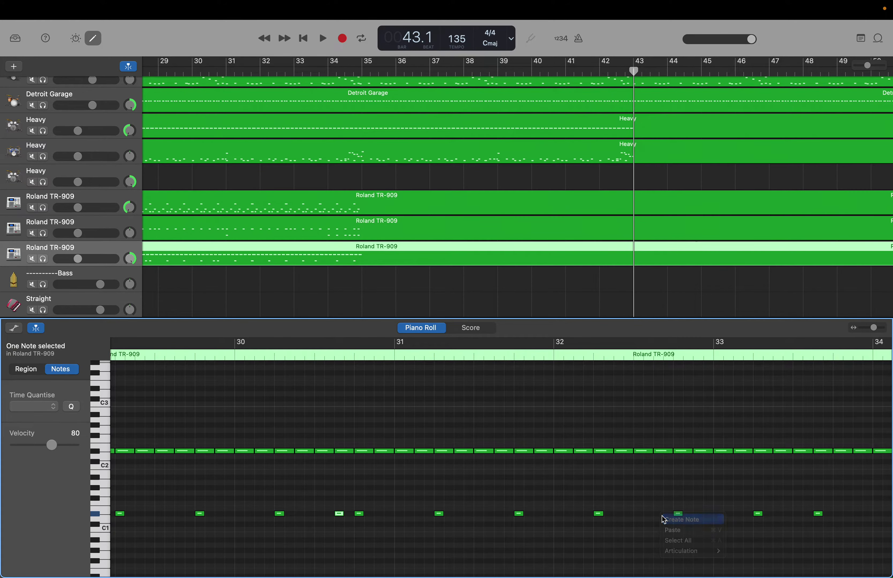
{"action": "scroll", "coordinate": [663, 517], "scroll_direction": "right", "scroll_amount": 1}
{"action": "scroll", "coordinate": [663, 517], "scroll_direction": "right", "scroll_amount": 11}
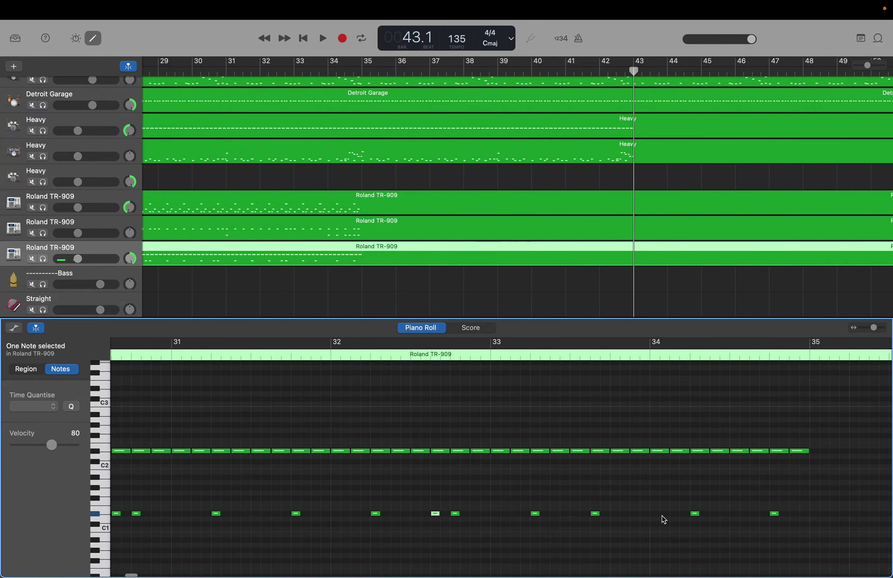
{"action": "scroll", "coordinate": [663, 520], "scroll_direction": "right", "scroll_amount": 1}
{"action": "right_click", "coordinate": [669, 515]}
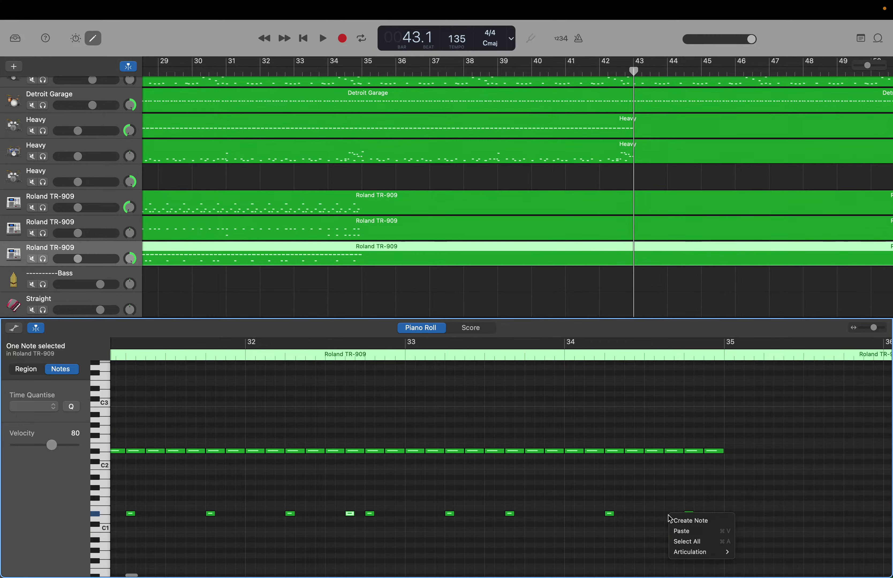
{"action": "left_click", "coordinate": [672, 520]}
In the region's second drum section, add D♯1 hits in bars 60 and 62, each half a beat before the beat 4 hit
{"action": "scroll", "coordinate": [671, 520], "scroll_direction": "right", "scroll_amount": 20}
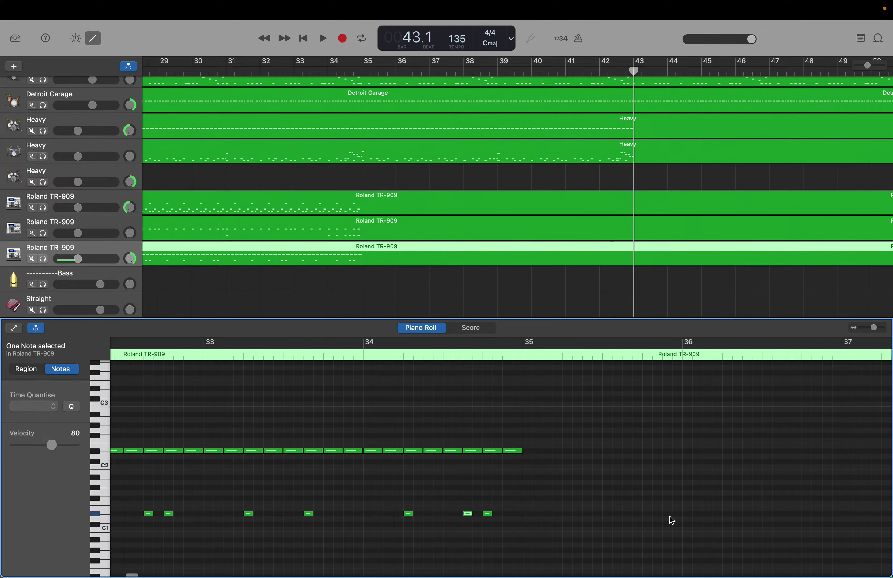
{"action": "scroll", "coordinate": [669, 516], "scroll_direction": "right", "scroll_amount": 20}
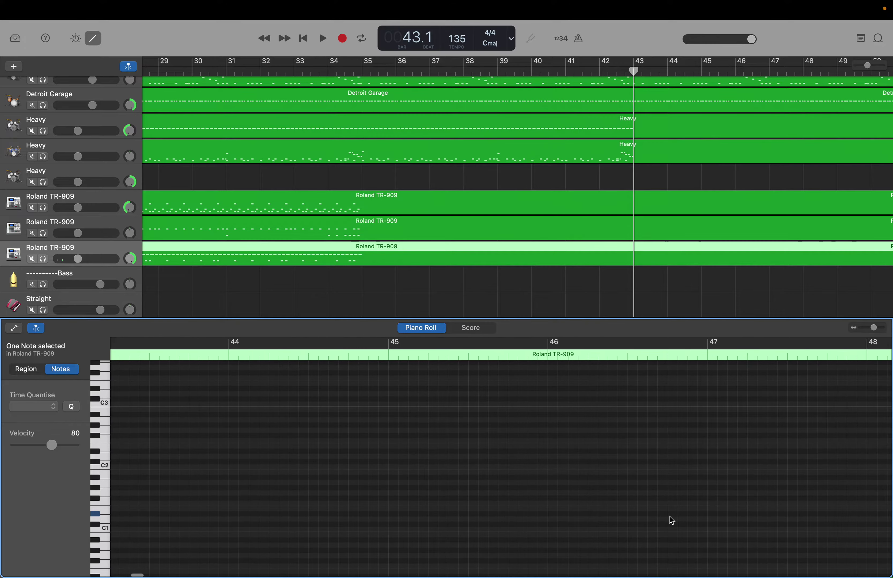
{"action": "scroll", "coordinate": [669, 516], "scroll_direction": "right", "scroll_amount": 20}
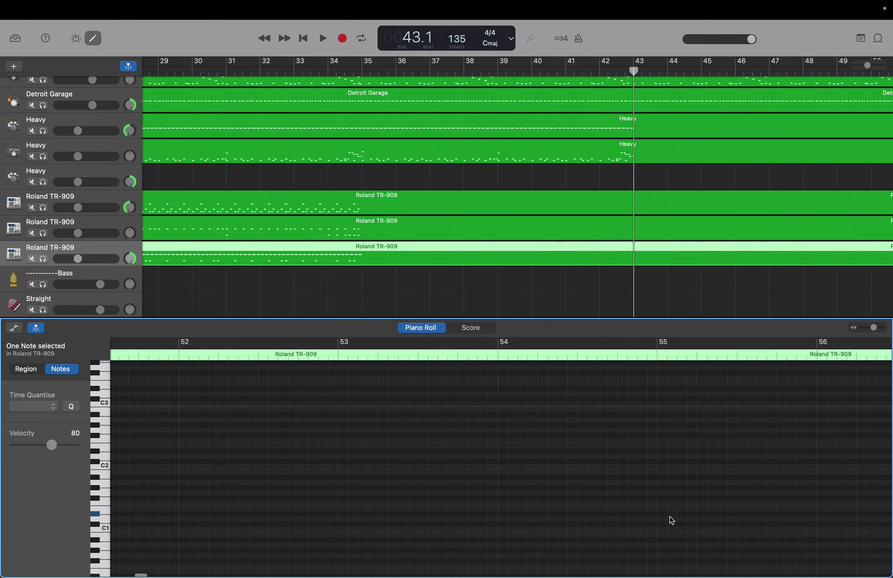
{"action": "scroll", "coordinate": [672, 521], "scroll_direction": "right", "scroll_amount": 15}
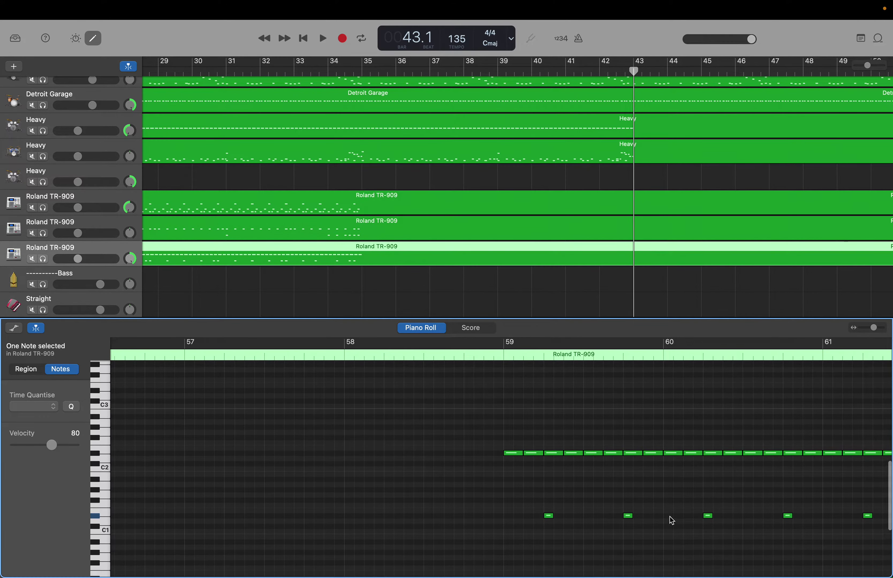
{"action": "scroll", "coordinate": [762, 517], "scroll_direction": "down", "scroll_amount": 1}
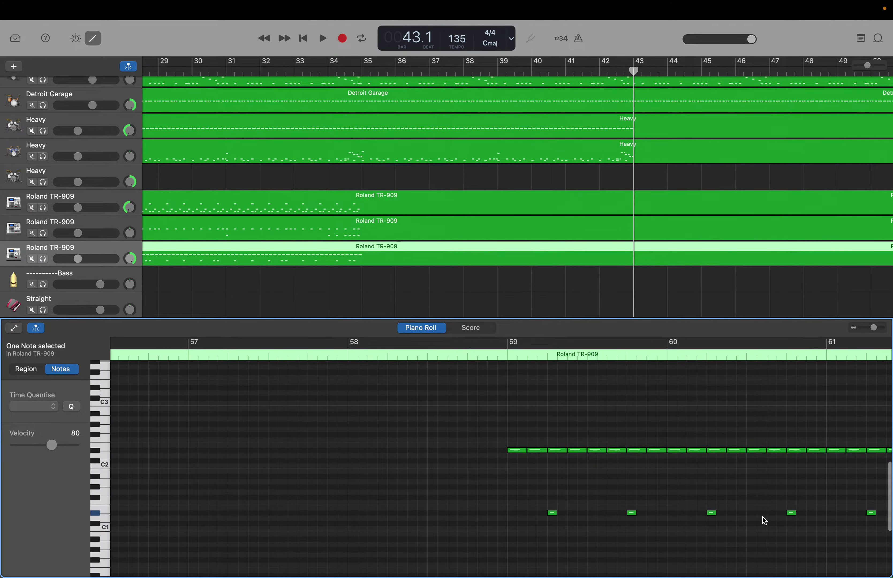
{"action": "right_click", "coordinate": [771, 514]}
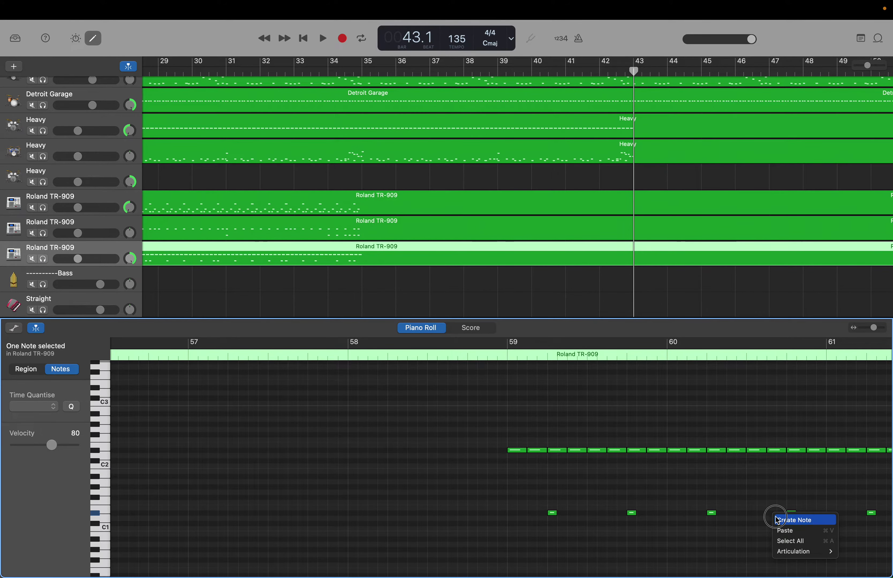
{"action": "left_click", "coordinate": [776, 518]}
{"action": "scroll", "coordinate": [775, 517], "scroll_direction": "right", "scroll_amount": 10}
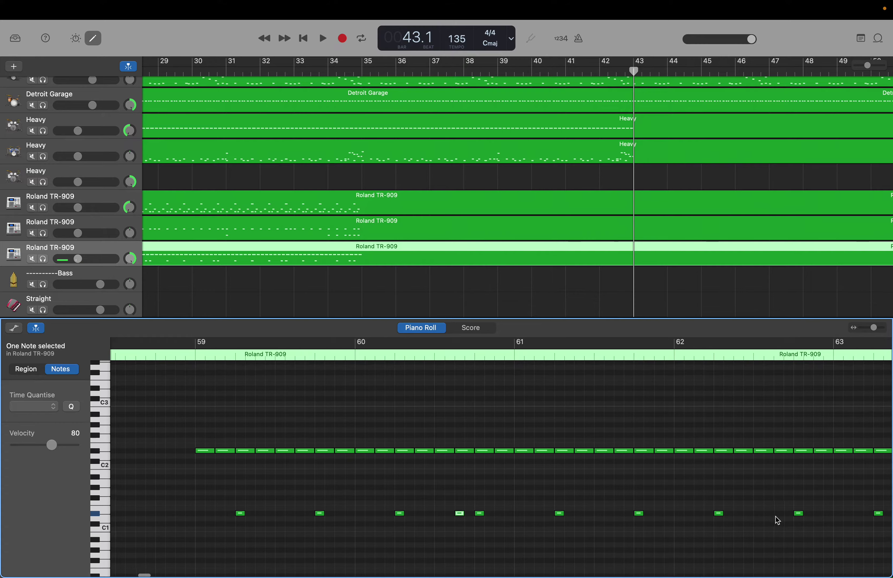
{"action": "right_click", "coordinate": [771, 520]}
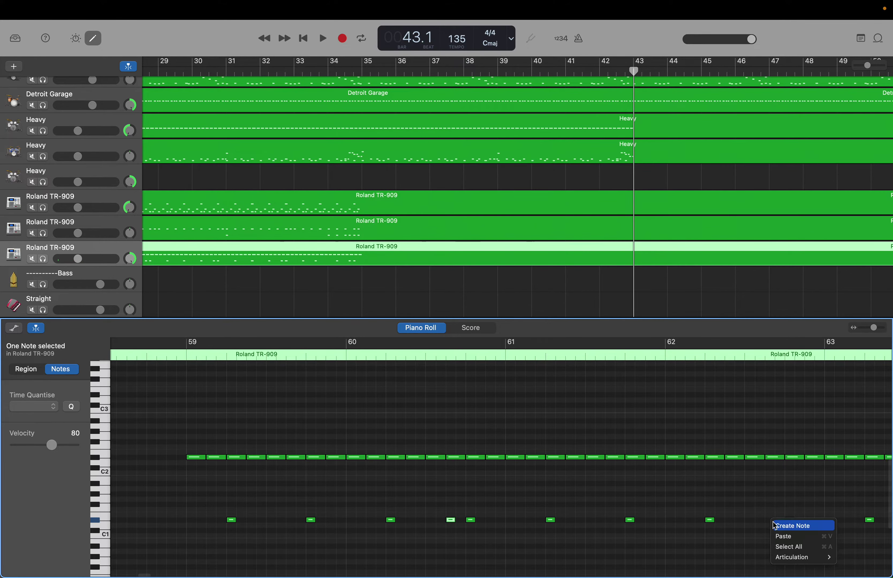
{"action": "left_click", "coordinate": [776, 528]}
Add D♯1 hits in bars 64 and 66, each half a beat before the existing hit on beat 4
{"action": "scroll", "coordinate": [776, 527], "scroll_direction": "right", "scroll_amount": 5}
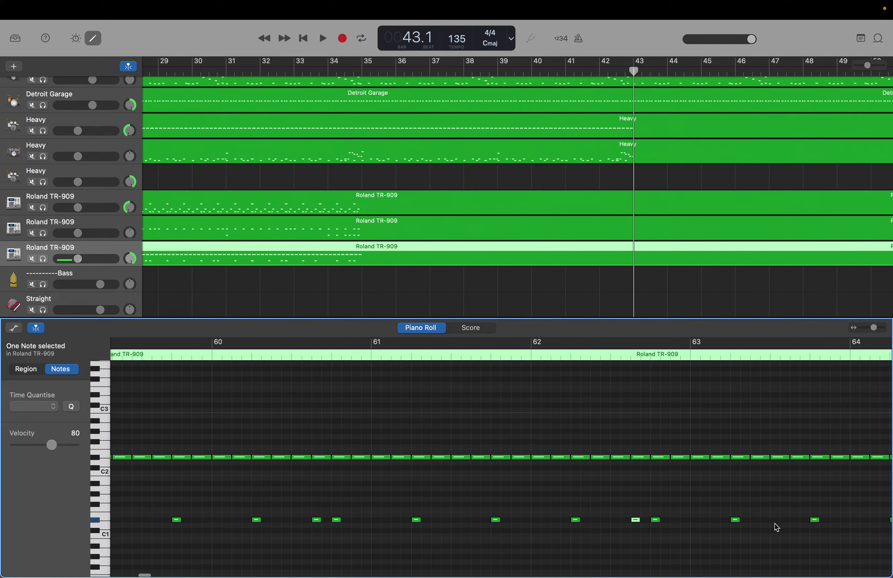
{"action": "scroll", "coordinate": [774, 524], "scroll_direction": "right", "scroll_amount": 5}
{"action": "right_click", "coordinate": [753, 522]}
{"action": "left_click", "coordinate": [756, 526]}
{"action": "scroll", "coordinate": [756, 524], "scroll_direction": "right", "scroll_amount": 7}
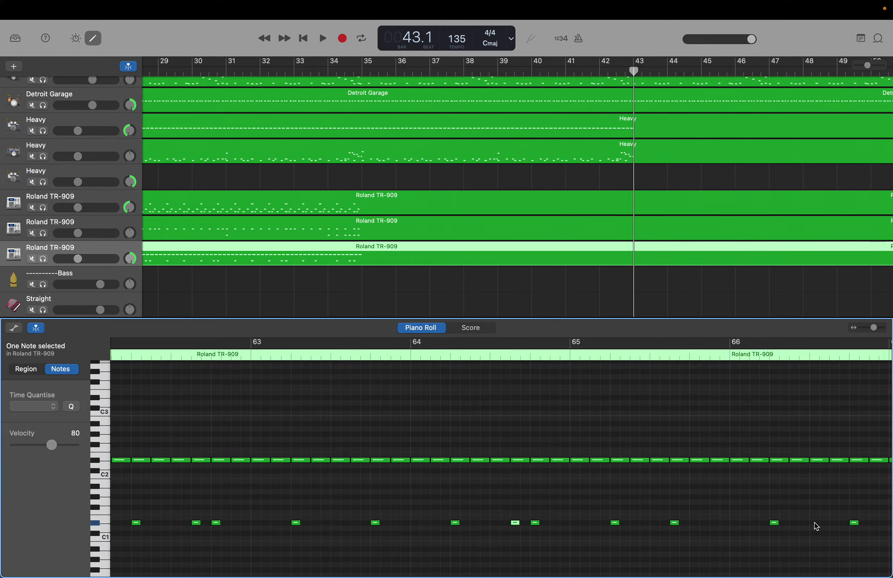
{"action": "right_click", "coordinate": [832, 525]}
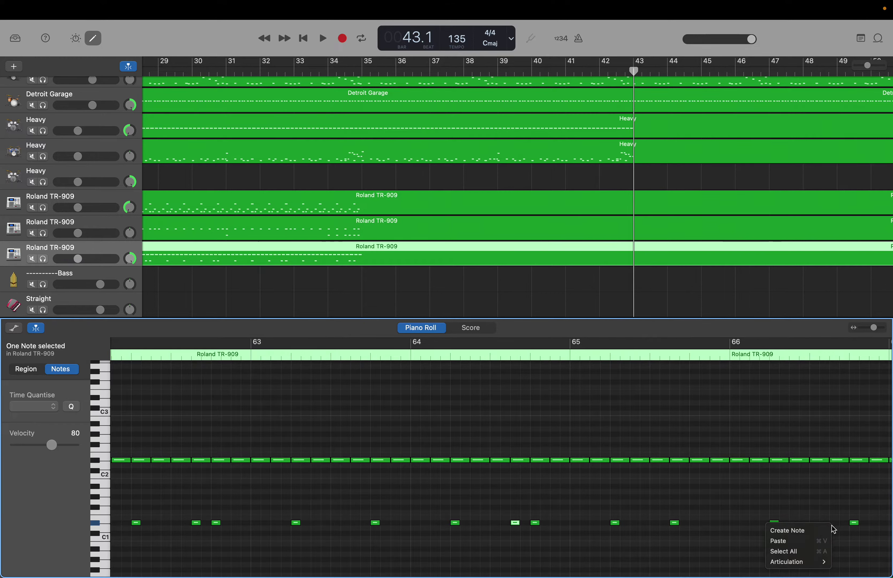
{"action": "left_click", "coordinate": [830, 529]}
Add D♯1 hits in bars 68 and 70, each half a beat before the existing hit on beat 4
{"action": "scroll", "coordinate": [829, 530], "scroll_direction": "right", "scroll_amount": 11}
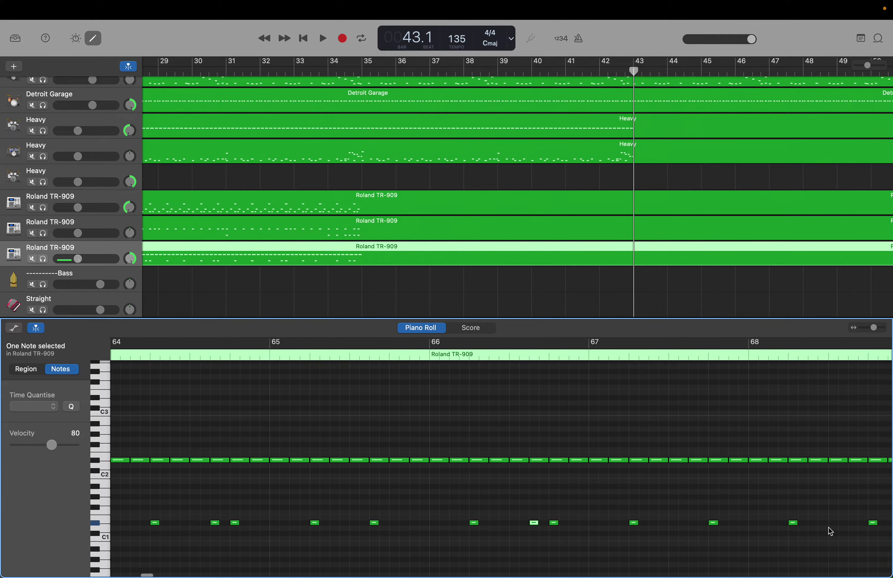
{"action": "right_click", "coordinate": [781, 525]}
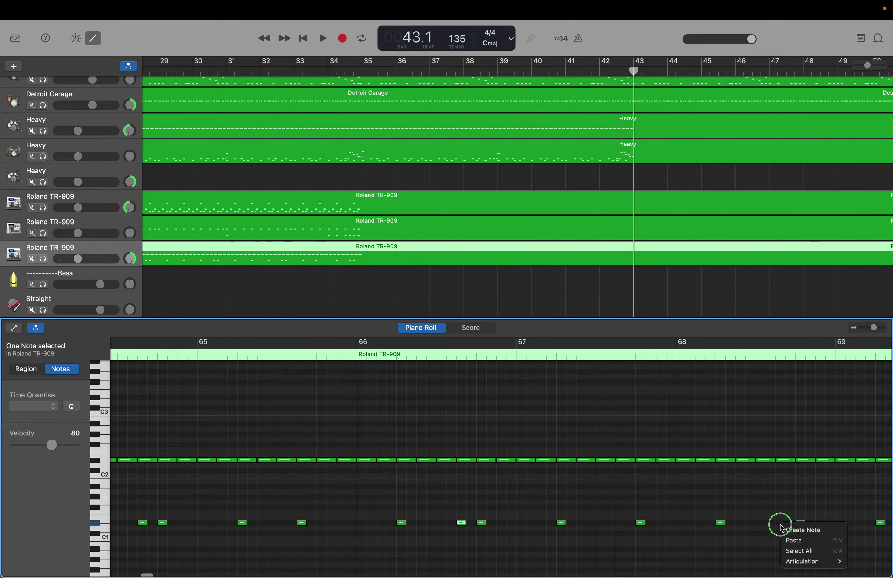
{"action": "left_click", "coordinate": [782, 527]}
{"action": "scroll", "coordinate": [782, 526], "scroll_direction": "right", "scroll_amount": 11}
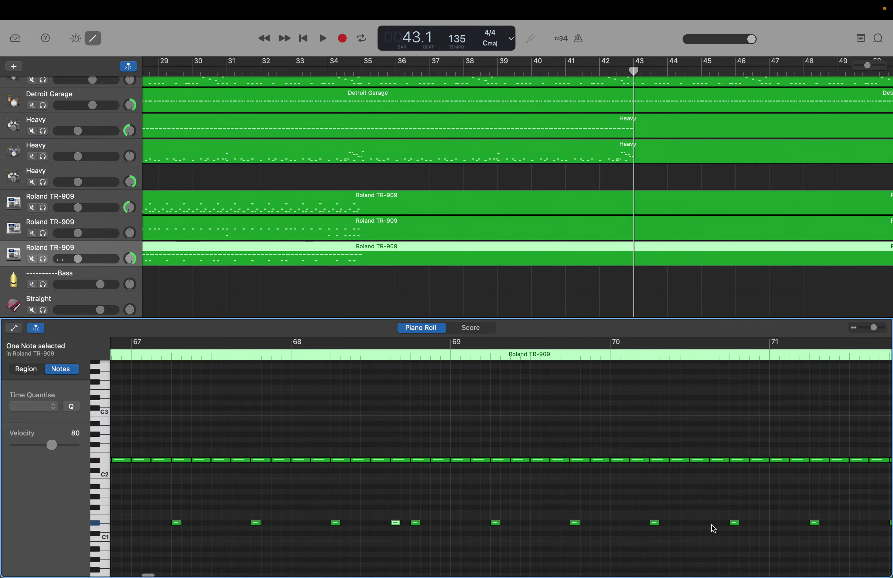
{"action": "right_click", "coordinate": [711, 525]}
{"action": "left_click", "coordinate": [716, 528]}
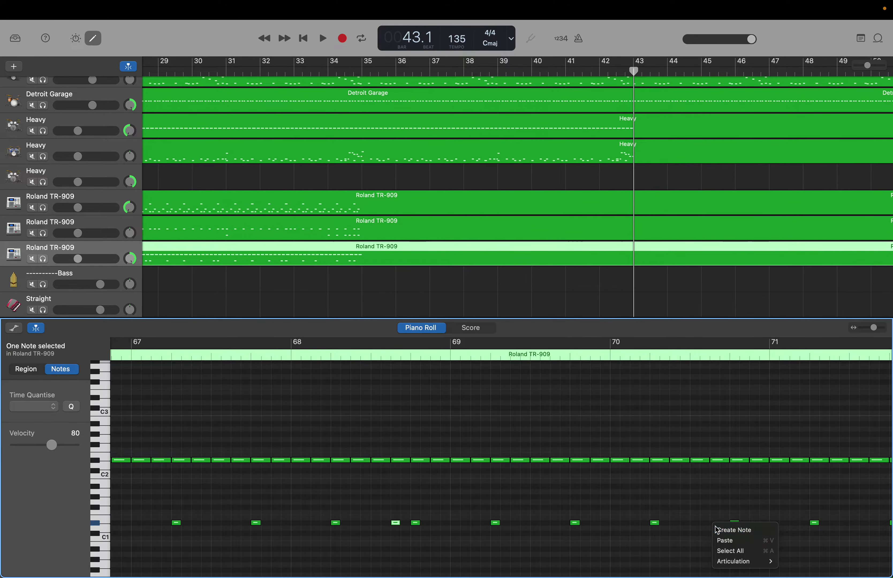
Add D♯1 hits in bars 72 and 74, each half a beat before the existing hit on beat 4
{"action": "scroll", "coordinate": [714, 526], "scroll_direction": "right", "scroll_amount": 10}
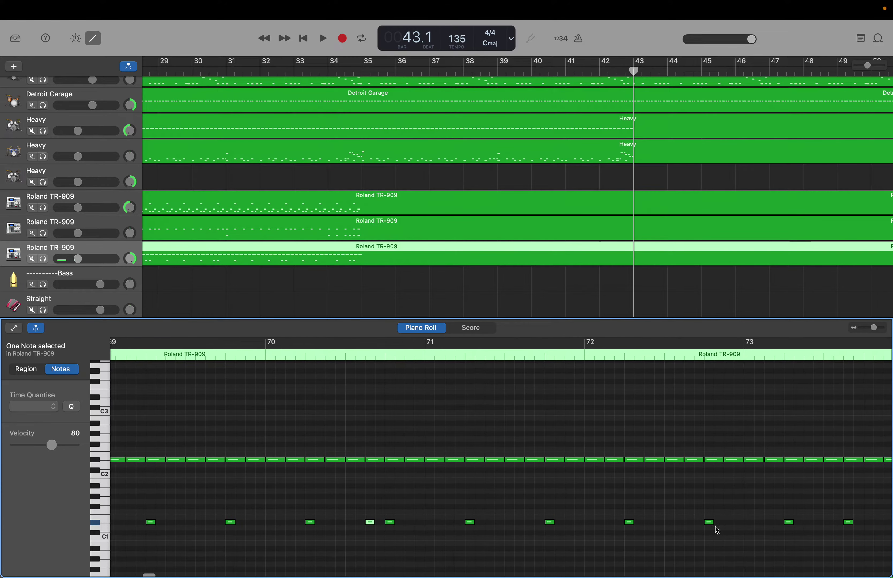
{"action": "right_click", "coordinate": [682, 523]}
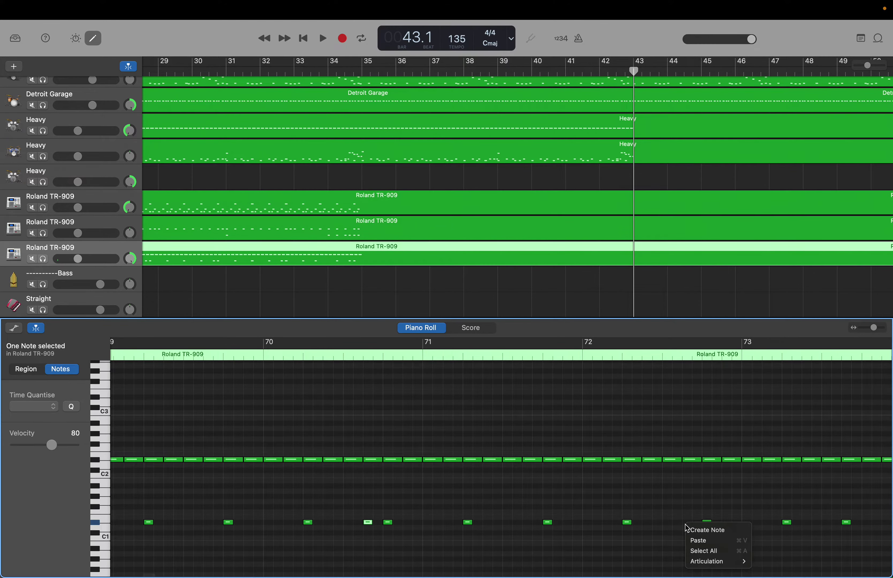
{"action": "left_click", "coordinate": [693, 526]}
{"action": "scroll", "coordinate": [693, 526], "scroll_direction": "right", "scroll_amount": 1}
{"action": "scroll", "coordinate": [692, 526], "scroll_direction": "right", "scroll_amount": 9}
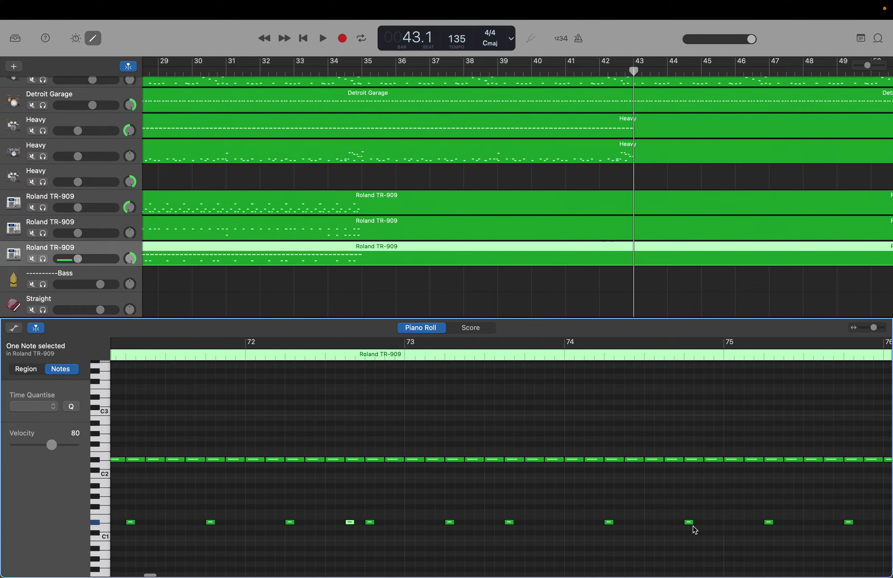
{"action": "right_click", "coordinate": [664, 525]}
{"action": "left_click", "coordinate": [668, 529]}
Add D♯1 hits in bars 76 and 78, each half a beat before the existing hit on beat 4
{"action": "scroll", "coordinate": [667, 527], "scroll_direction": "right", "scroll_amount": 5}
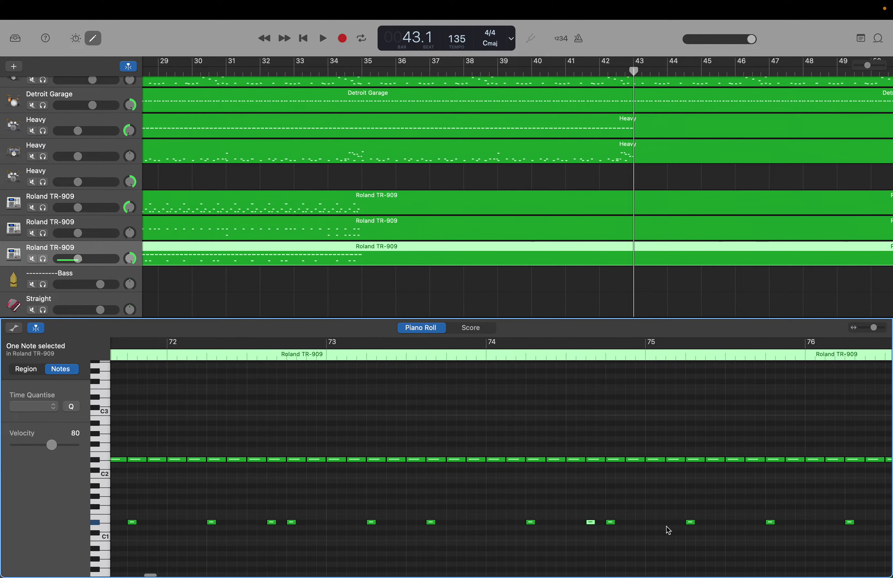
{"action": "right_click", "coordinate": [684, 525]}
{"action": "left_click", "coordinate": [698, 527]}
{"action": "scroll", "coordinate": [686, 526], "scroll_direction": "right", "scroll_amount": 10}
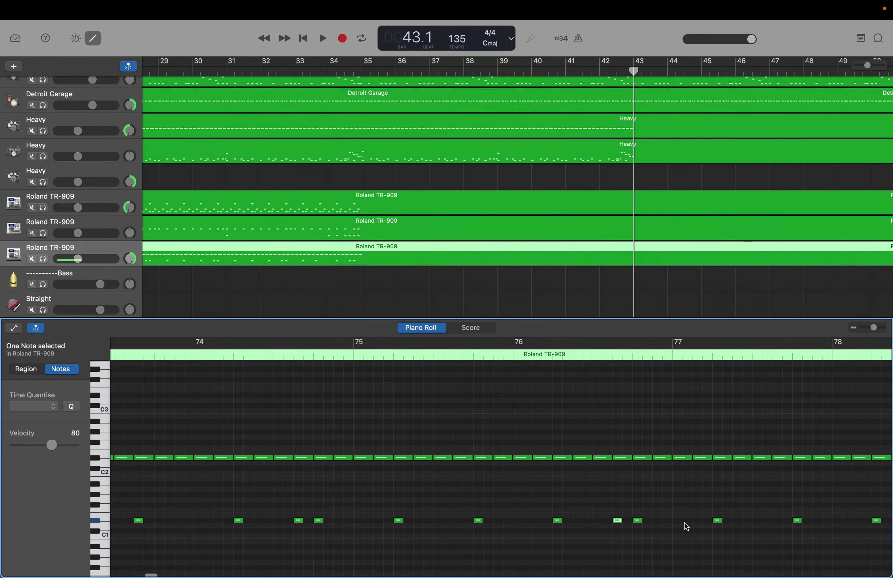
{"action": "right_click", "coordinate": [680, 522]}
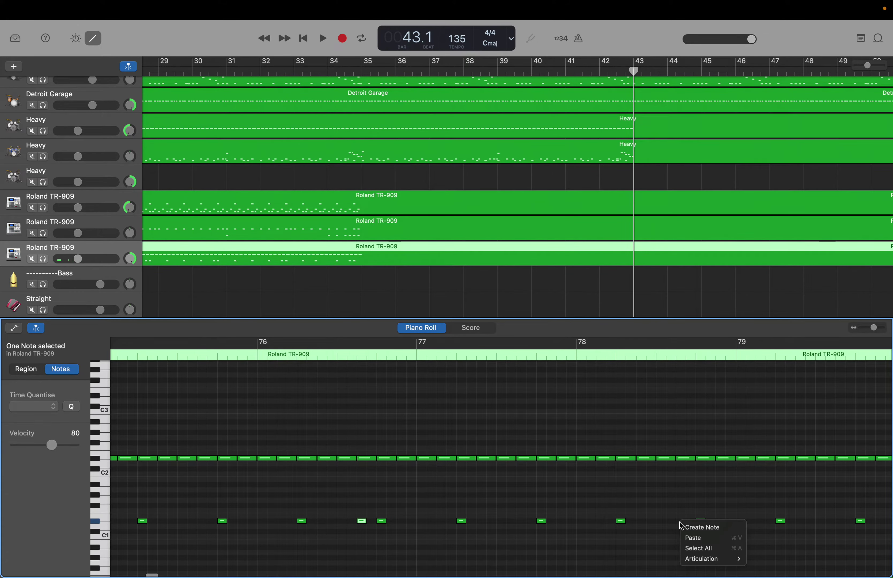
{"action": "left_click", "coordinate": [691, 526]}
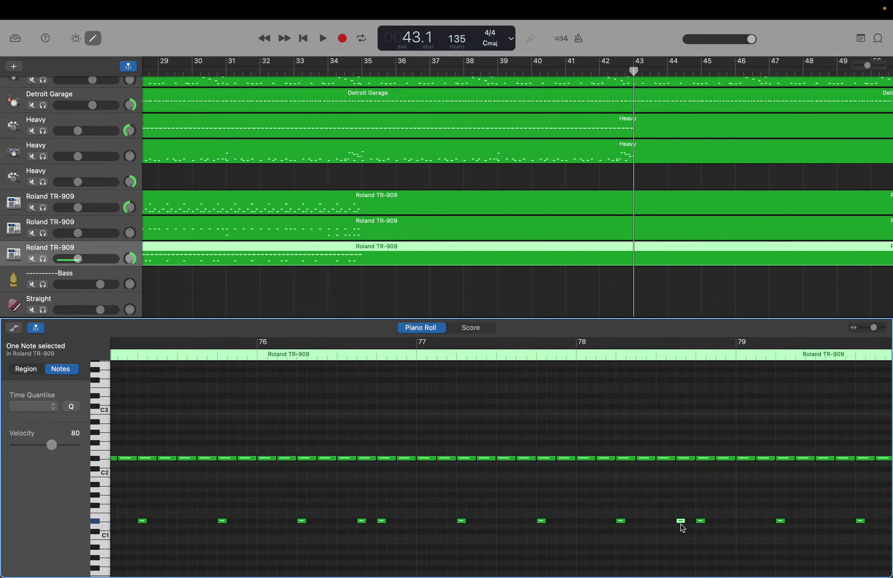
Add D♯1 hits in bars 80 and 82, each half a beat before the existing hit on beat 4
{"action": "scroll", "coordinate": [682, 528], "scroll_direction": "right", "scroll_amount": 4}
{"action": "scroll", "coordinate": [683, 528], "scroll_direction": "right", "scroll_amount": 4}
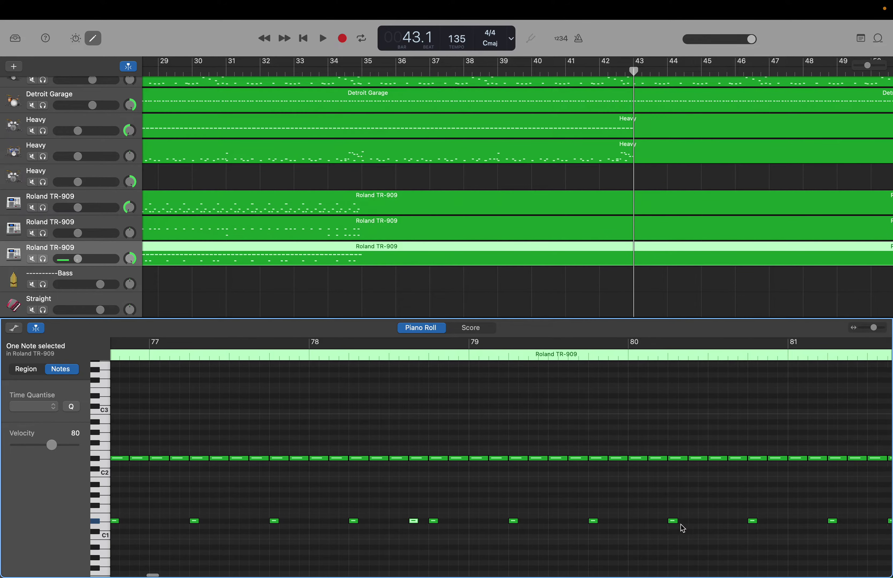
{"action": "right_click", "coordinate": [698, 523]}
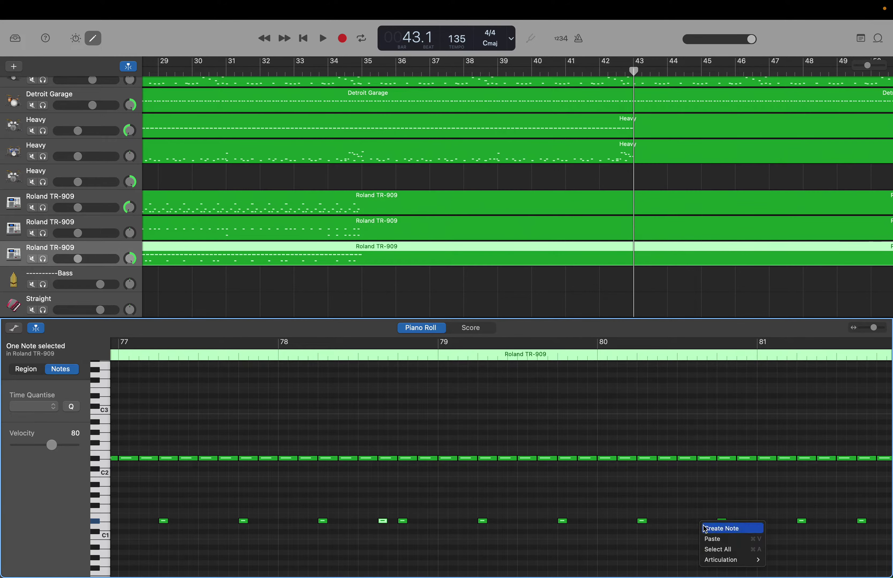
{"action": "left_click", "coordinate": [703, 526]}
{"action": "scroll", "coordinate": [703, 525], "scroll_direction": "right", "scroll_amount": 8}
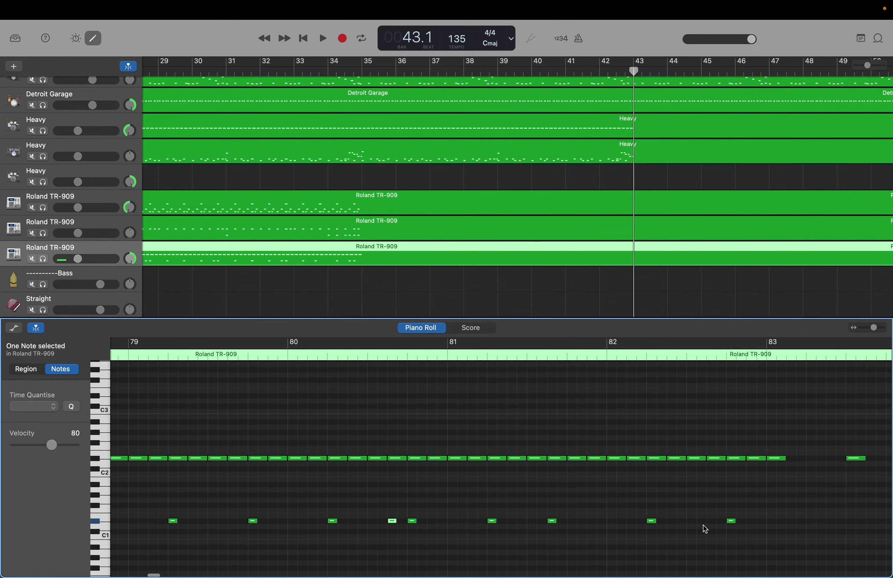
{"action": "right_click", "coordinate": [707, 522]}
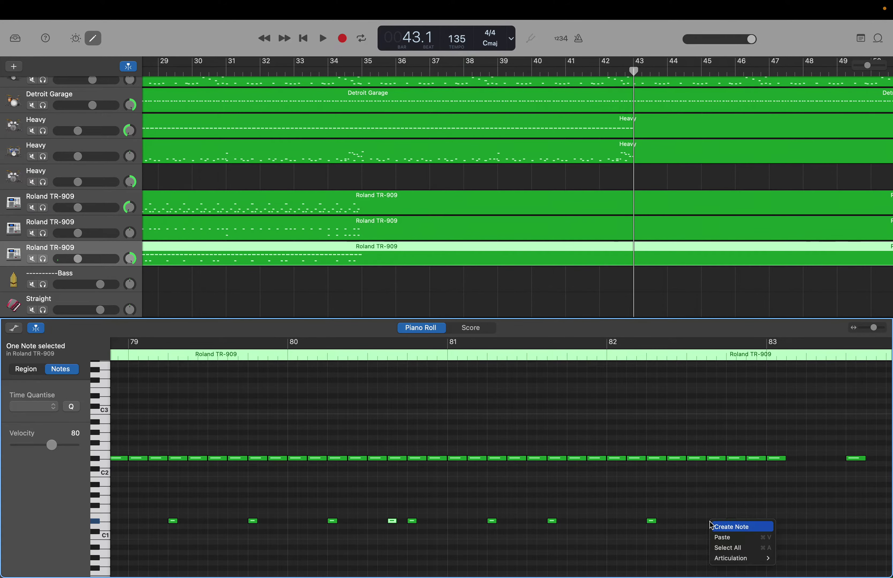
In the third Roland TR-909 track's D#1 row, add notes halfway between beats 3 and 4 of bar 82 and on beats 2 and 4 of bar 83
{"action": "left_click", "coordinate": [709, 523]}
{"action": "scroll", "coordinate": [709, 525], "scroll_direction": "right", "scroll_amount": 5}
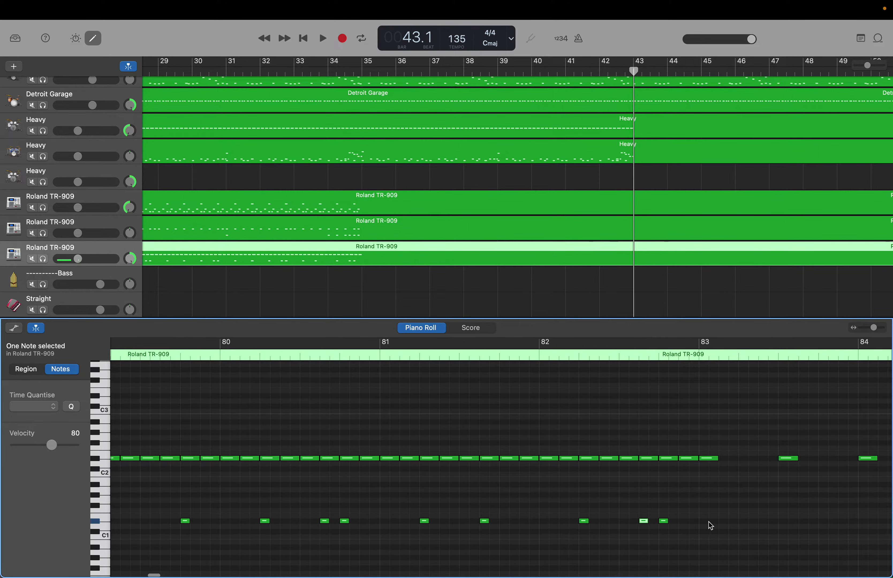
{"action": "scroll", "coordinate": [709, 525], "scroll_direction": "left", "scroll_amount": 1}
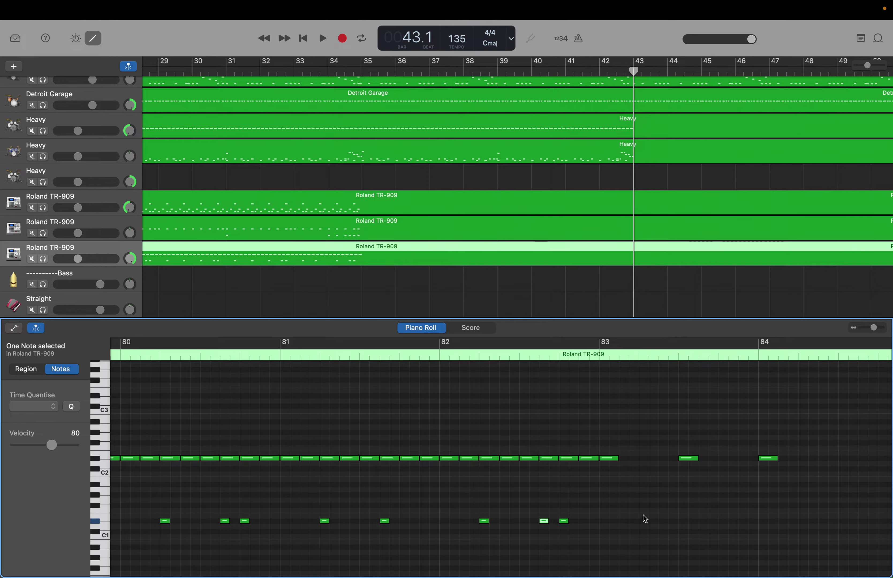
{"action": "scroll", "coordinate": [645, 518], "scroll_direction": "up", "scroll_amount": 5}
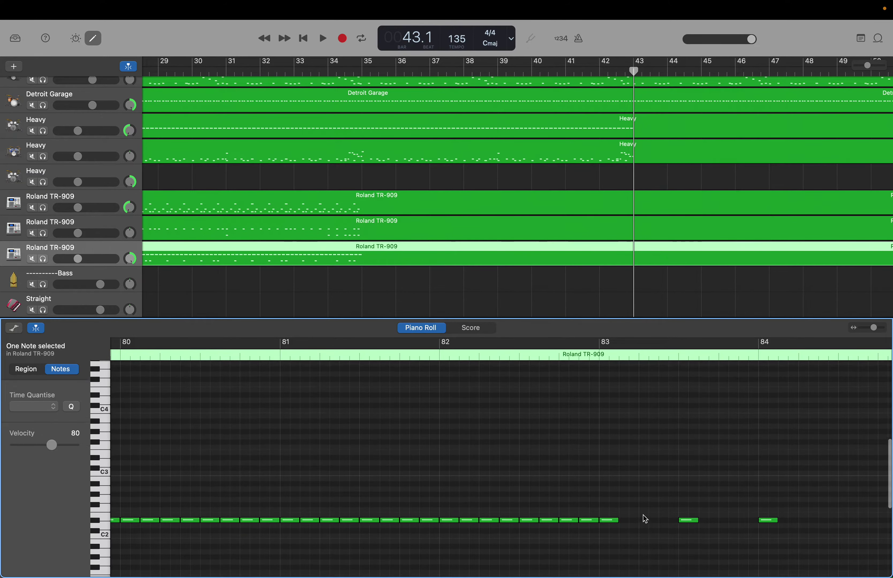
{"action": "scroll", "coordinate": [645, 519], "scroll_direction": "down", "scroll_amount": 4}
{"action": "scroll", "coordinate": [645, 519], "scroll_direction": "down", "scroll_amount": 1}
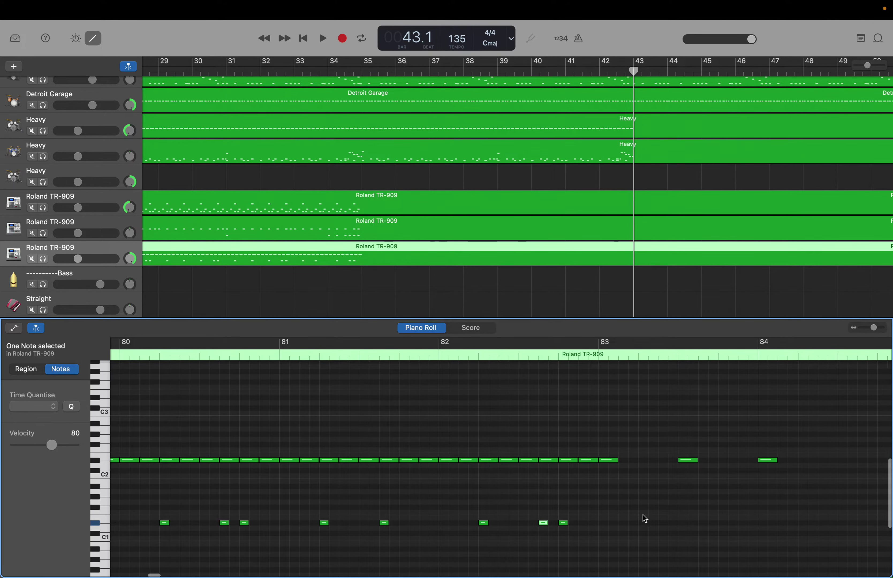
{"action": "scroll", "coordinate": [645, 518], "scroll_direction": "right", "scroll_amount": 1}
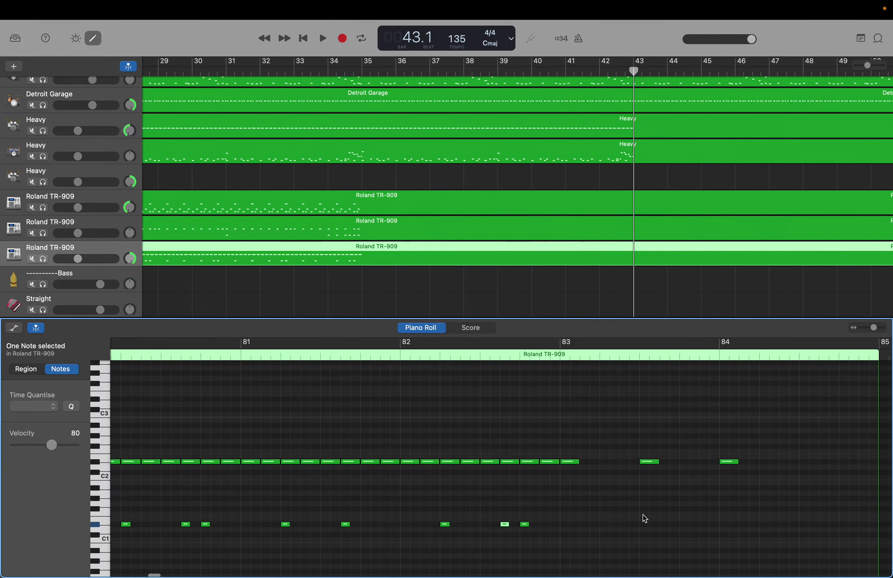
{"action": "scroll", "coordinate": [644, 519], "scroll_direction": "down", "scroll_amount": 1}
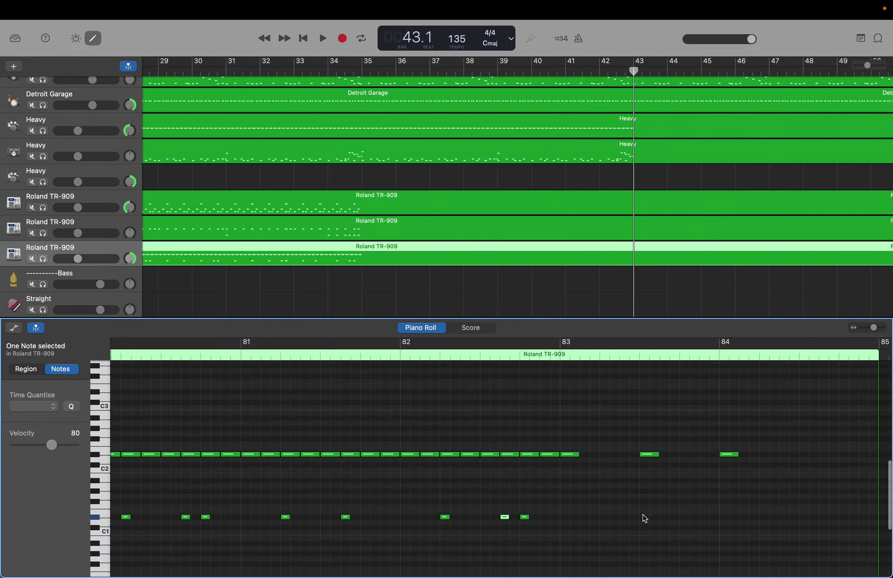
{"action": "right_click", "coordinate": [604, 509]}
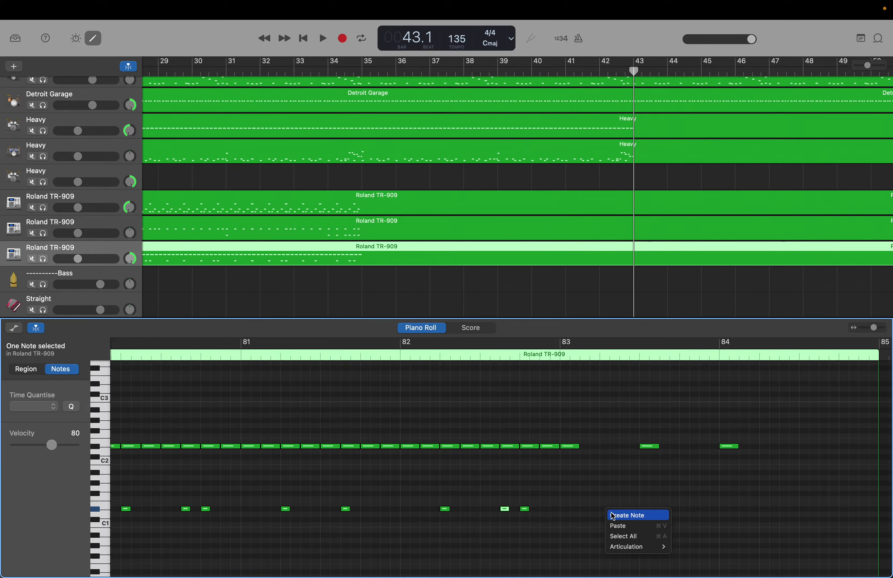
{"action": "left_click", "coordinate": [611, 513]}
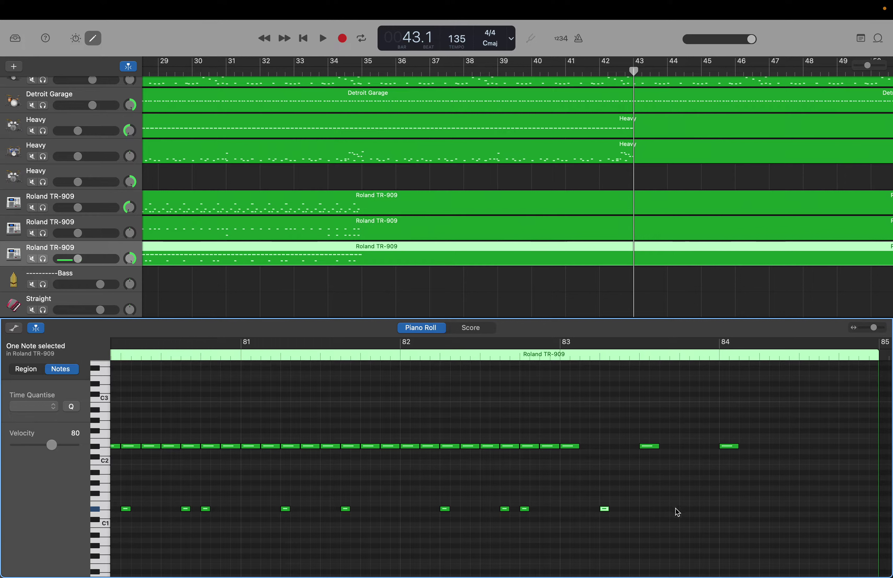
{"action": "right_click", "coordinate": [685, 513]}
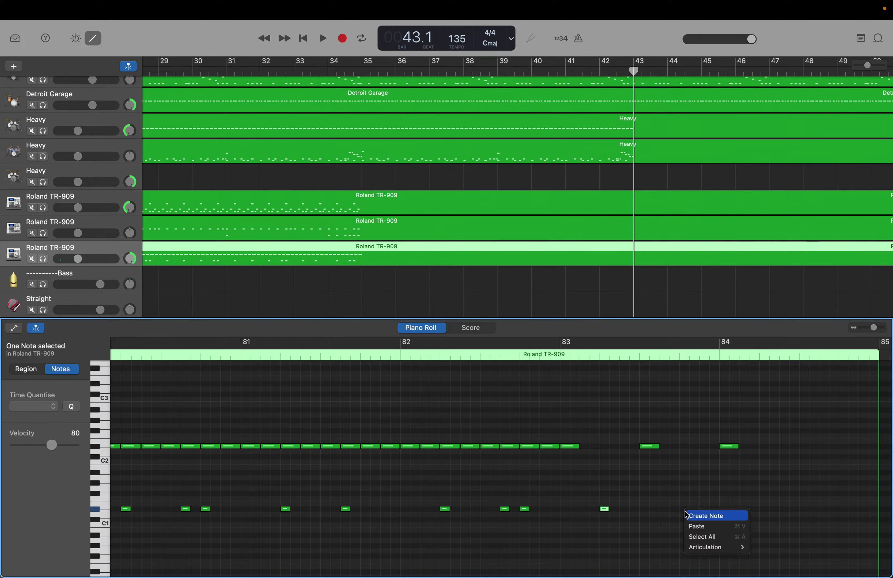
{"action": "left_click", "coordinate": [685, 511]}
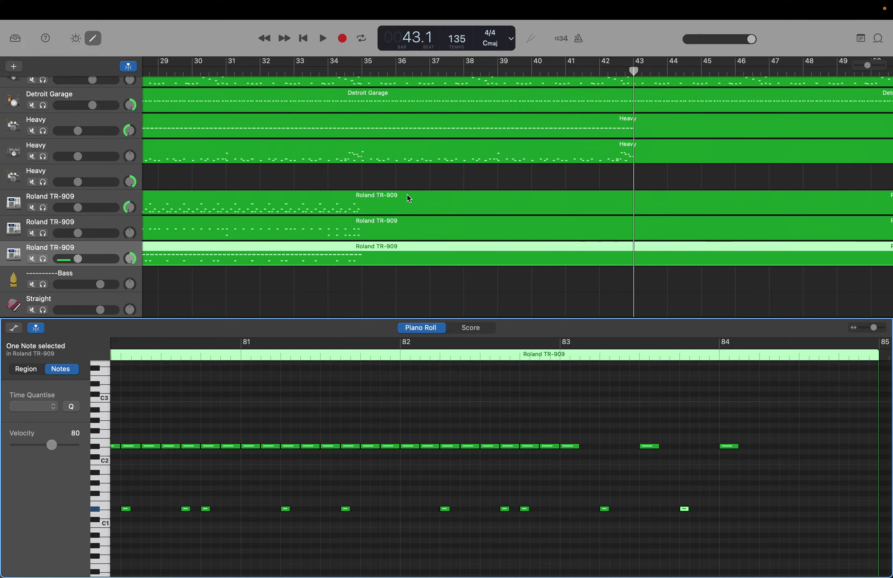
In the first Roland TR-909 track's region, add a G#2 note halfway between beats 3 and 4 of bar 20
{"action": "left_click", "coordinate": [391, 198]}
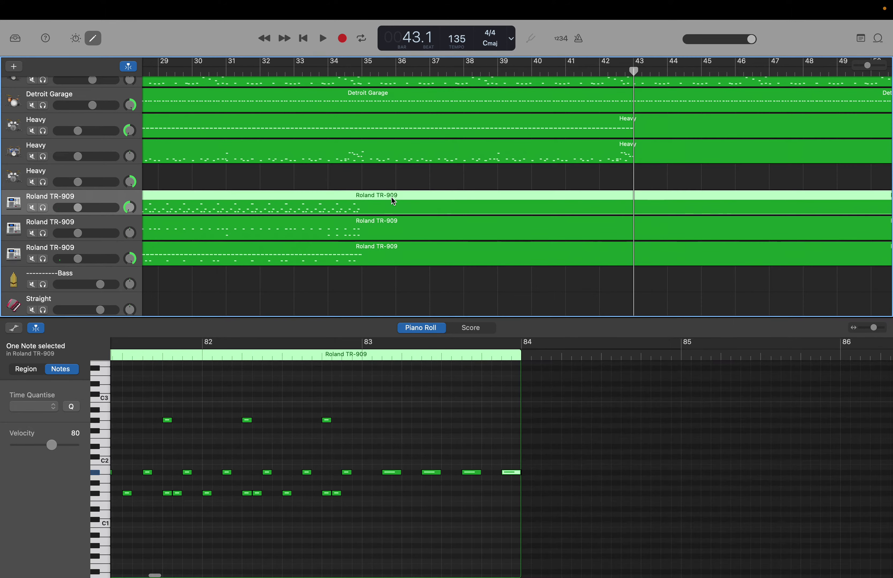
{"action": "scroll", "coordinate": [413, 358], "scroll_direction": "left", "scroll_amount": 3}
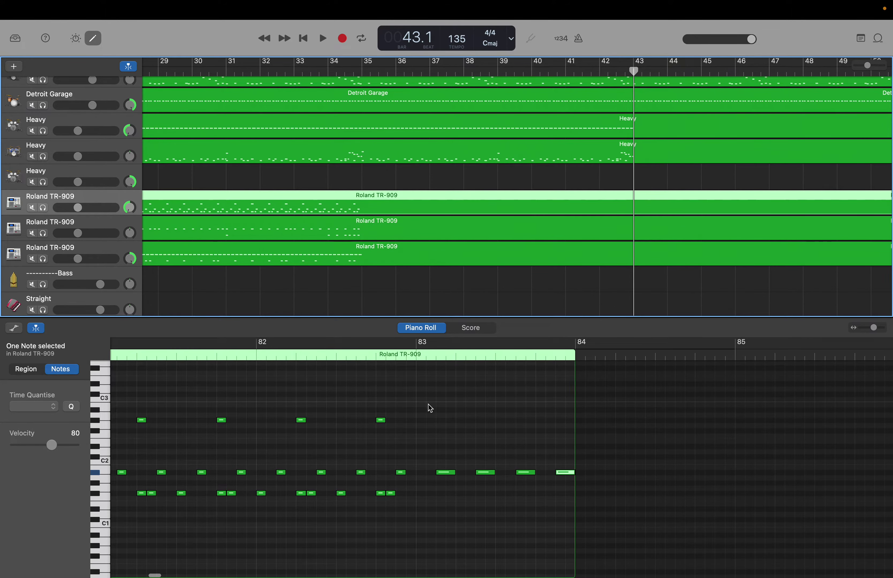
{"action": "scroll", "coordinate": [428, 405], "scroll_direction": "left", "scroll_amount": 3}
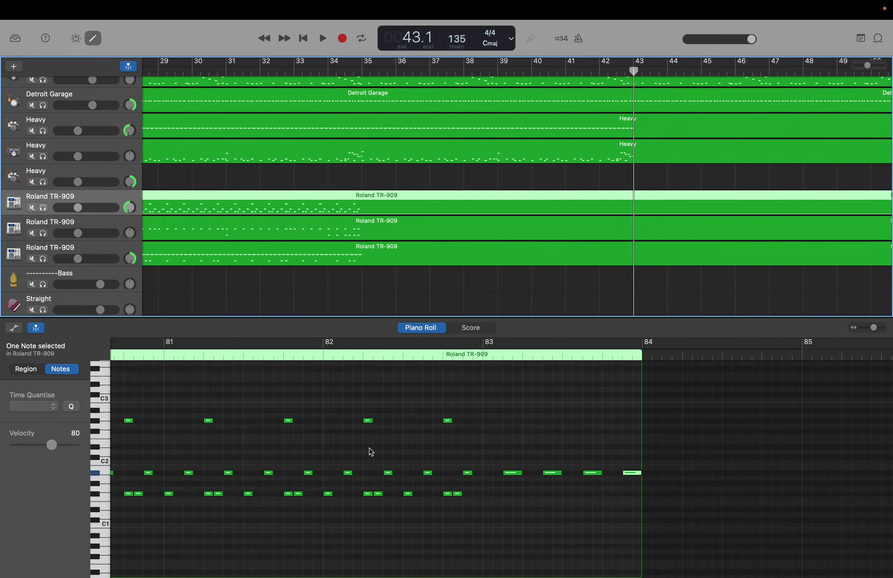
{"action": "scroll", "coordinate": [379, 428], "scroll_direction": "left", "scroll_amount": 15}
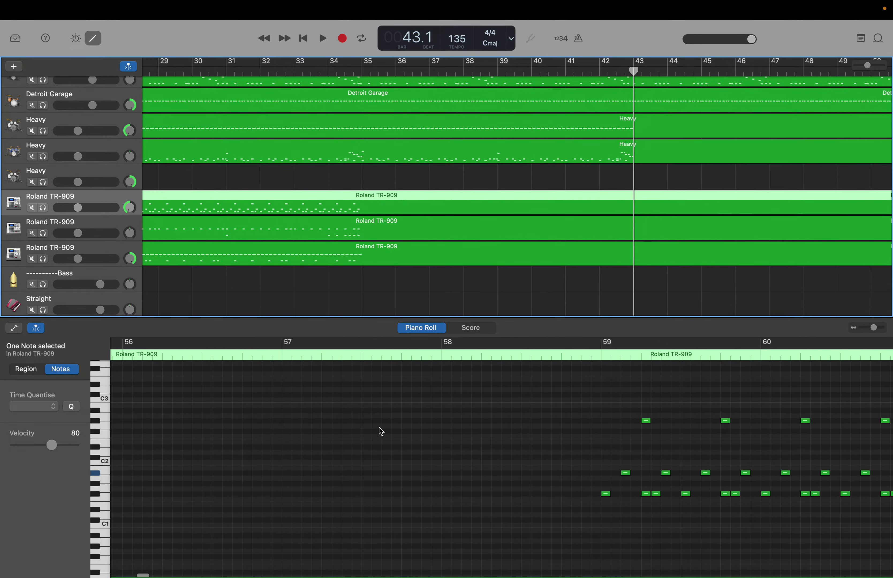
{"action": "scroll", "coordinate": [380, 430], "scroll_direction": "left", "scroll_amount": 8}
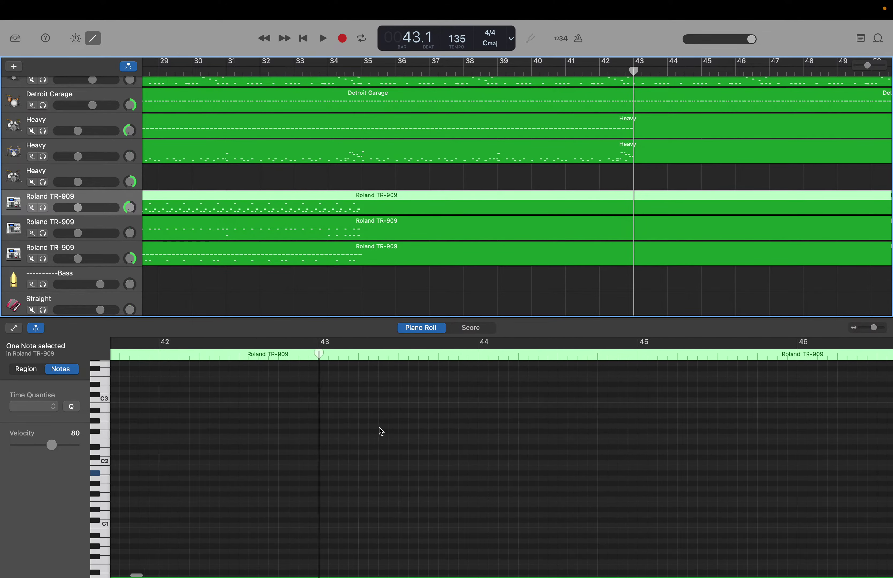
{"action": "scroll", "coordinate": [378, 428], "scroll_direction": "left", "scroll_amount": 8}
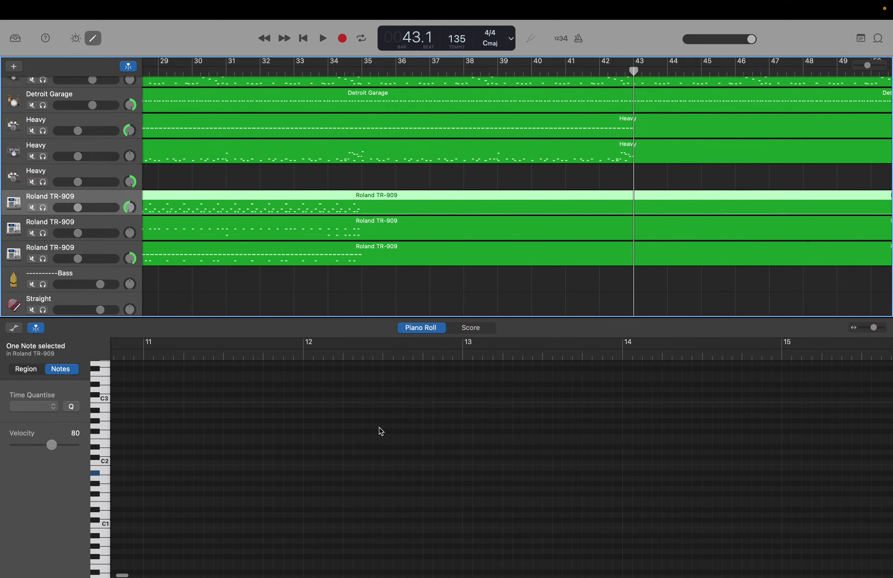
{"action": "scroll", "coordinate": [381, 431], "scroll_direction": "right", "scroll_amount": 5}
{"action": "scroll", "coordinate": [382, 432], "scroll_direction": "left", "scroll_amount": 6}
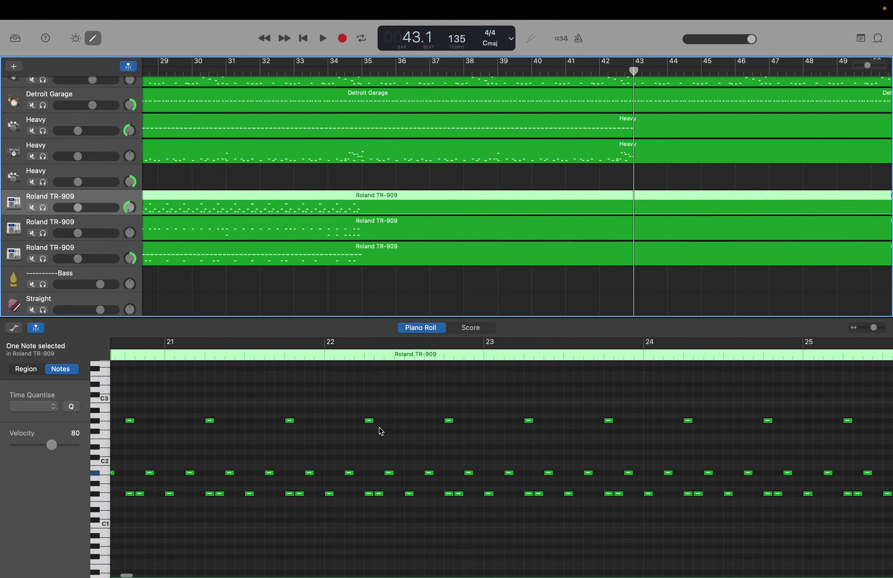
{"action": "scroll", "coordinate": [382, 431], "scroll_direction": "left", "scroll_amount": 3}
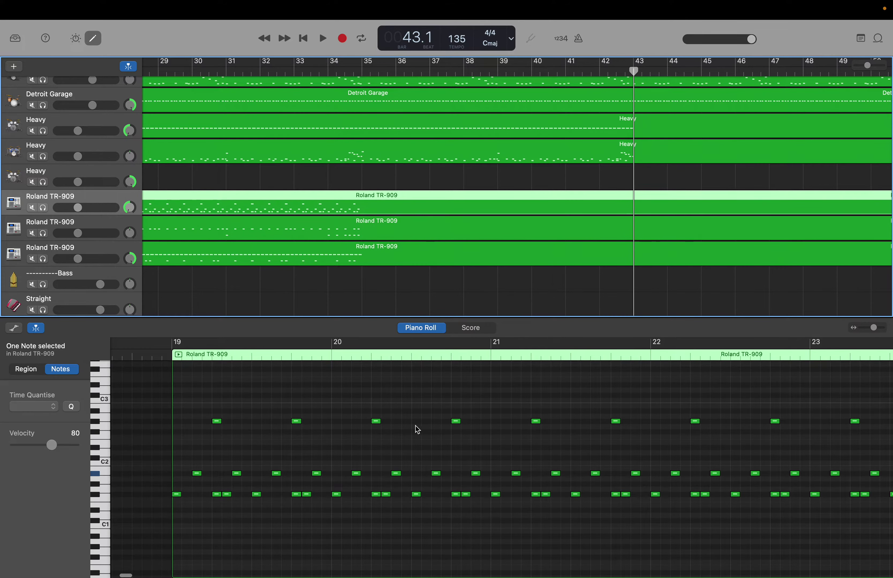
{"action": "right_click", "coordinate": [436, 423]}
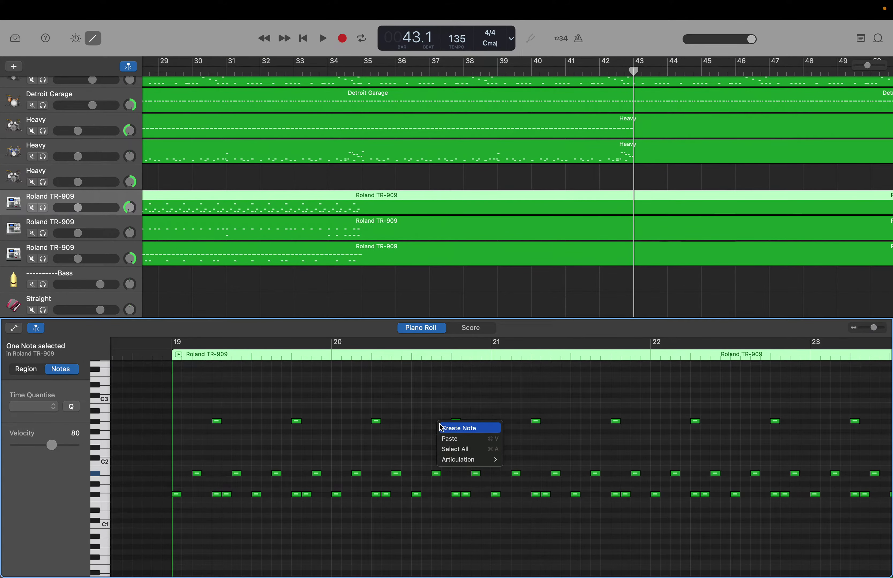
{"action": "left_click", "coordinate": [440, 426]}
{"action": "scroll", "coordinate": [438, 424], "scroll_direction": "right", "scroll_amount": 3}
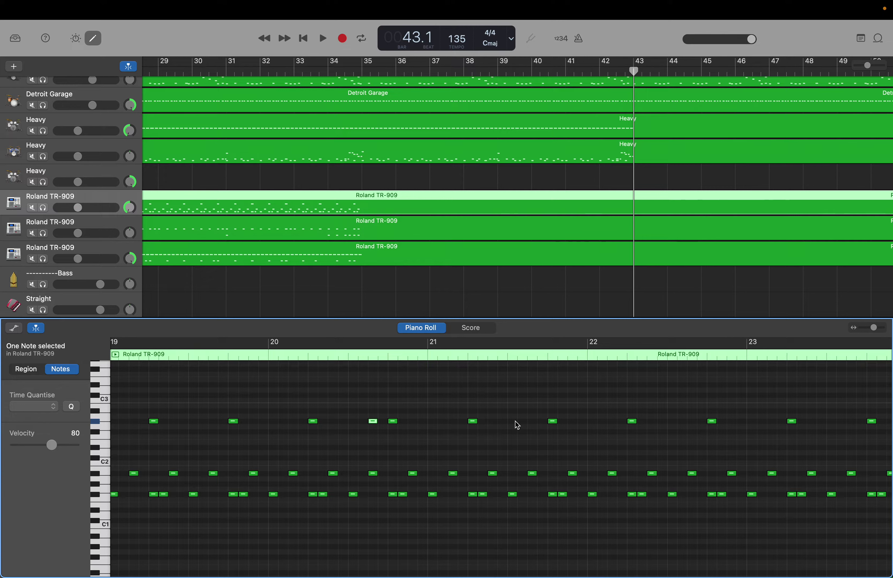
Add a G#2 note halfway between beats 3 and 4 of bar 21
{"action": "right_click", "coordinate": [530, 422]}
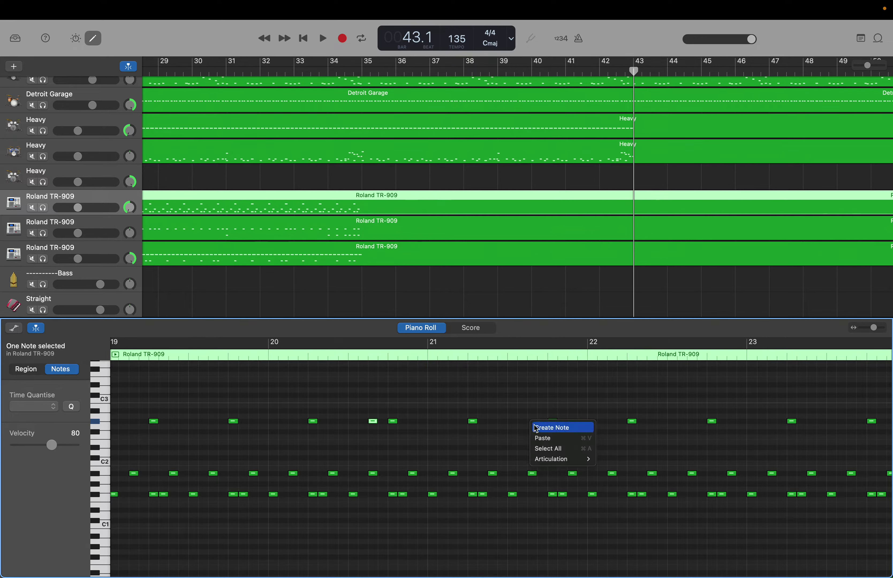
{"action": "left_click", "coordinate": [536, 428]}
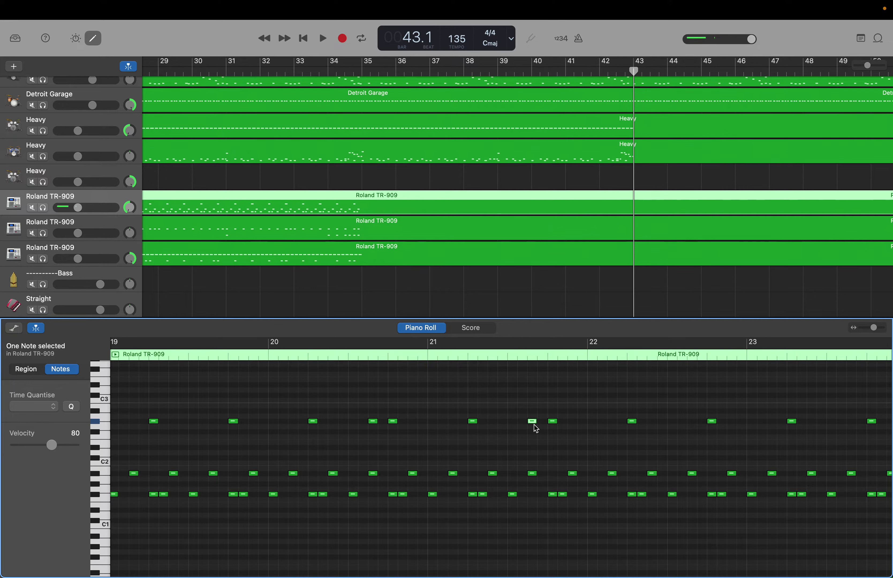
{"action": "scroll", "coordinate": [536, 429], "scroll_direction": "right", "scroll_amount": 5}
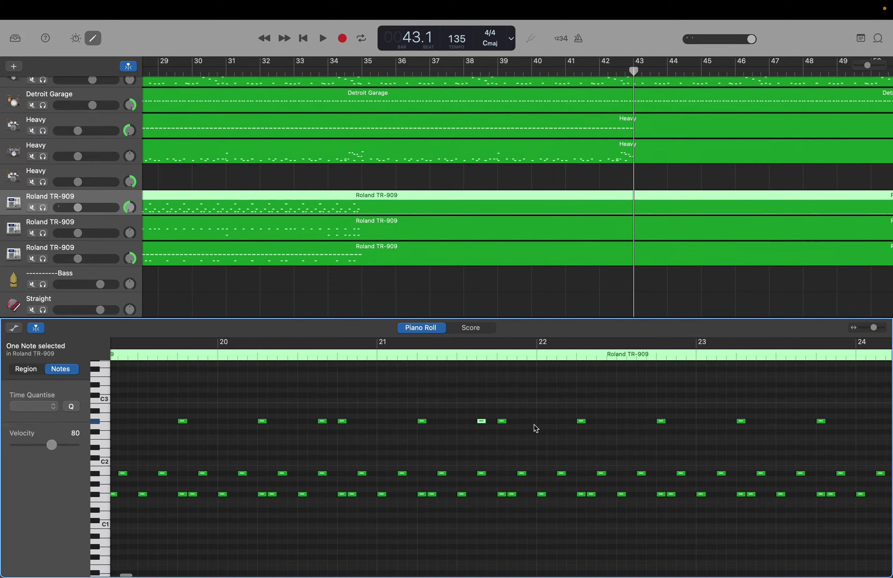
Add a G#2 note halfway between beats 3 and 4 of bar 22
{"action": "right_click", "coordinate": [549, 423]}
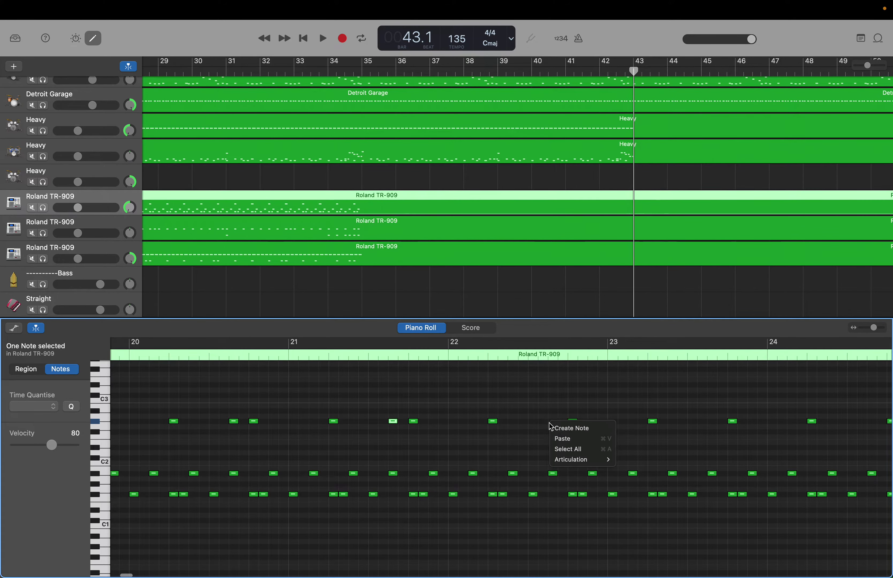
{"action": "left_click", "coordinate": [554, 430]}
{"action": "scroll", "coordinate": [555, 432], "scroll_direction": "right", "scroll_amount": 3}
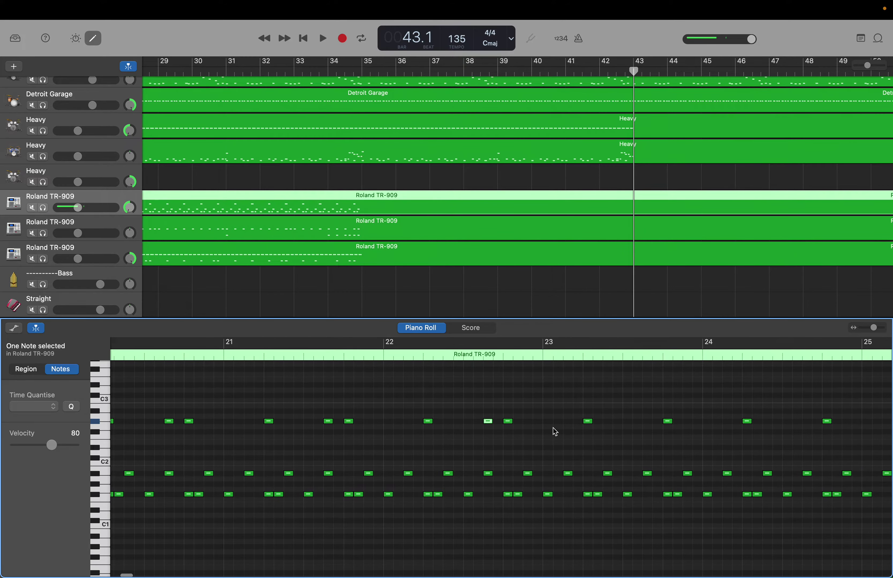
Delete the extra G#2 note between beats 3 and 4 of bar 21
{"action": "right_click", "coordinate": [563, 424]}
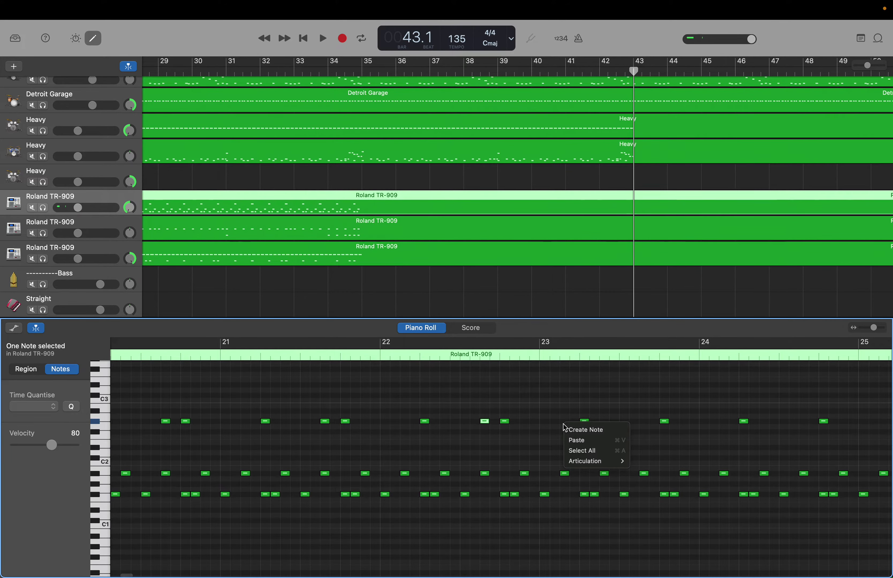
{"action": "left_click", "coordinate": [488, 426]}
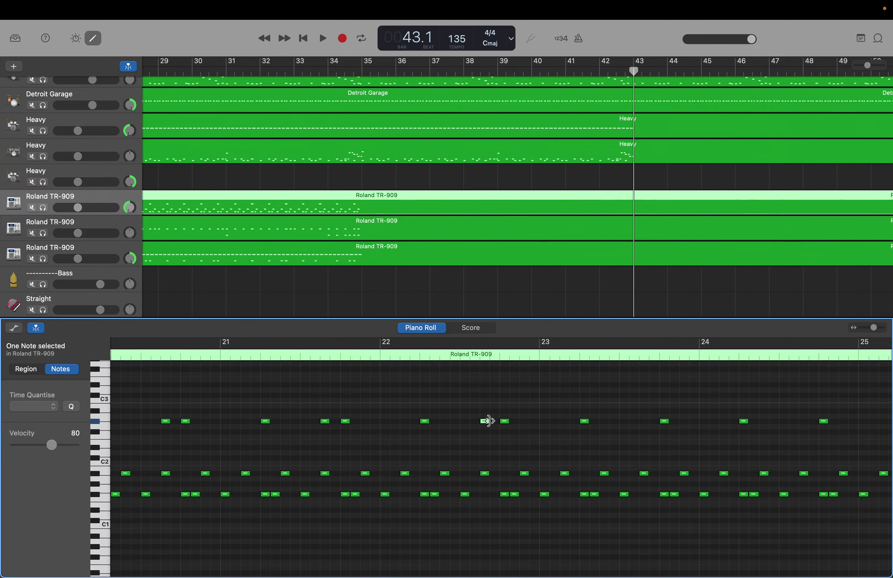
{"action": "left_click", "coordinate": [486, 425]}
{"action": "scroll", "coordinate": [484, 422], "scroll_direction": "left", "scroll_amount": 5}
{"action": "scroll", "coordinate": [484, 422], "scroll_direction": "right", "scroll_amount": 2}
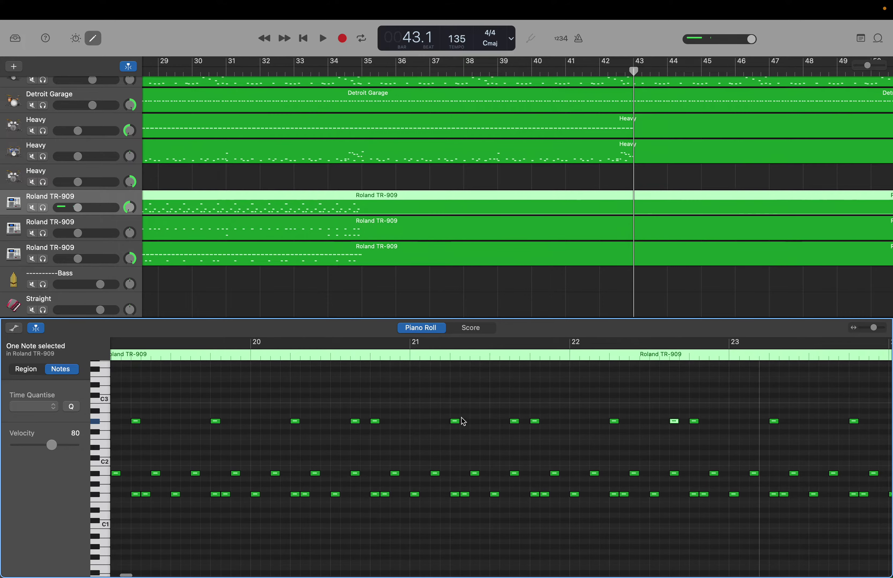
{"action": "left_click", "coordinate": [512, 423]}
{"action": "key", "text": "Delete"}
Add G#2 notes halfway between beats 3 and 4 of bars 24 and 26
{"action": "scroll", "coordinate": [514, 427], "scroll_direction": "right", "scroll_amount": 6}
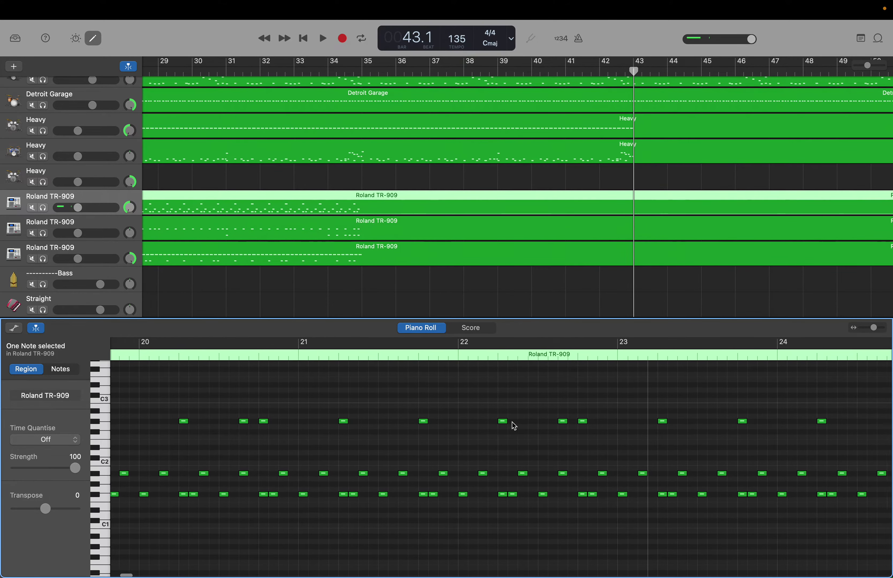
{"action": "scroll", "coordinate": [514, 426], "scroll_direction": "right", "scroll_amount": 1}
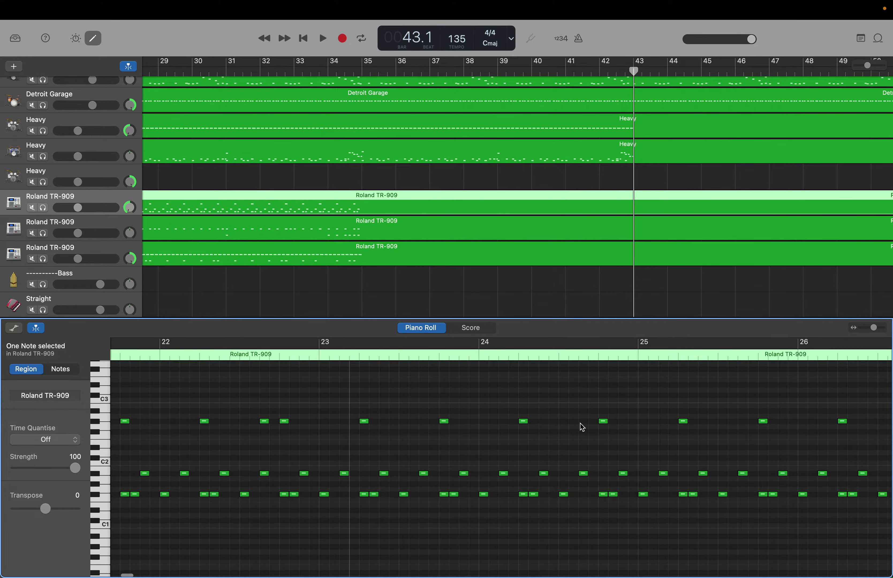
{"action": "right_click", "coordinate": [582, 427]}
{"action": "left_click", "coordinate": [585, 427]}
{"action": "scroll", "coordinate": [586, 429], "scroll_direction": "right", "scroll_amount": 4}
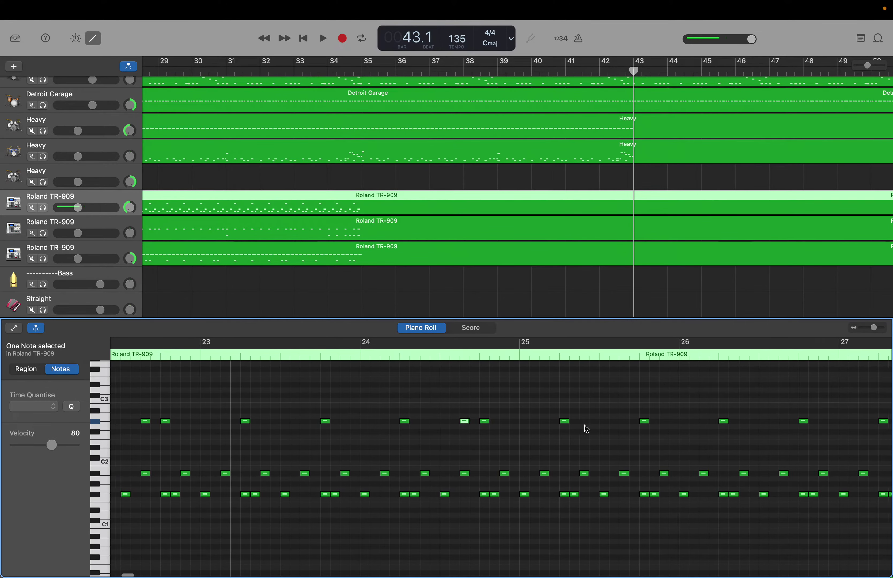
{"action": "scroll", "coordinate": [584, 425], "scroll_direction": "right", "scroll_amount": 7}
{"action": "right_click", "coordinate": [594, 425]}
{"action": "left_click", "coordinate": [601, 429]}
{"action": "scroll", "coordinate": [599, 425], "scroll_direction": "right", "scroll_amount": 10}
{"action": "scroll", "coordinate": [585, 428], "scroll_direction": "right", "scroll_amount": 1}
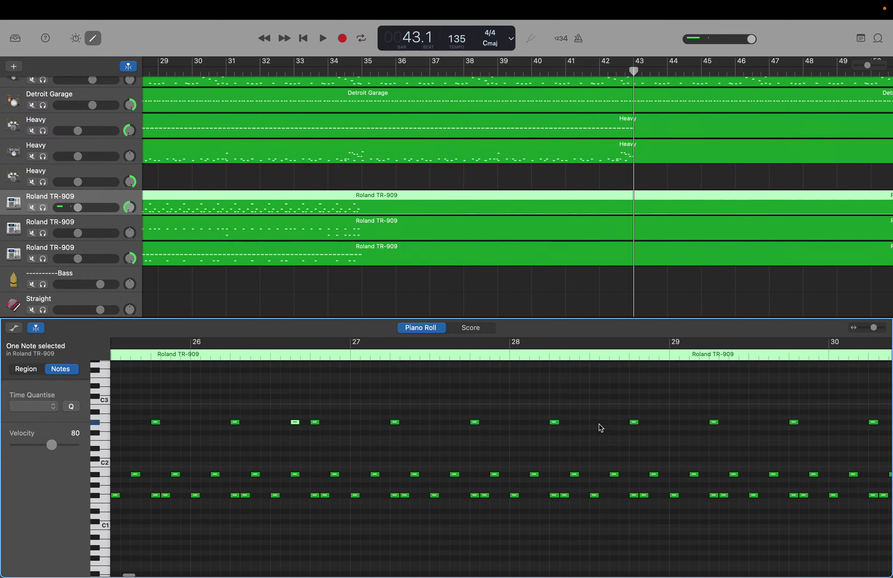
Add G#2 notes halfway between beats 3 and 4 of bars 28 and 30
{"action": "right_click", "coordinate": [614, 427]}
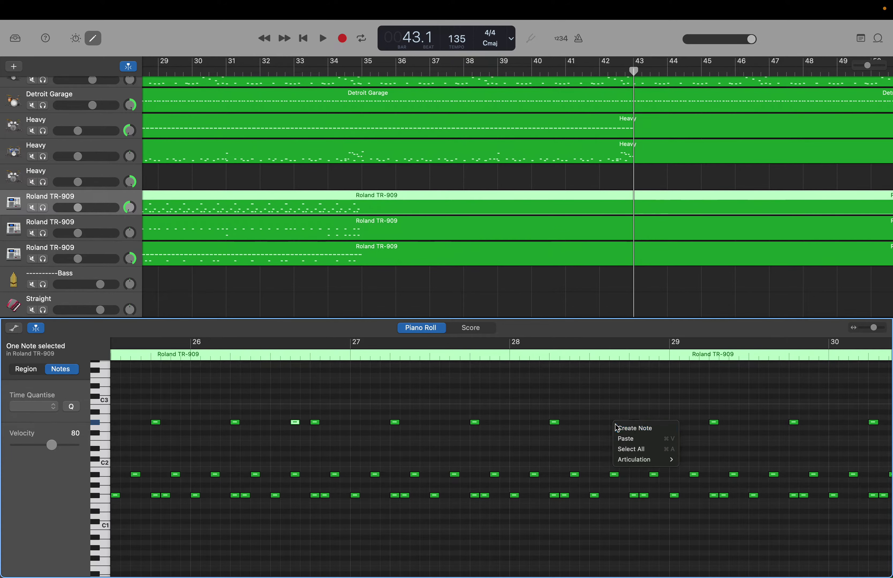
{"action": "left_click", "coordinate": [616, 425]}
{"action": "scroll", "coordinate": [616, 425], "scroll_direction": "right", "scroll_amount": 4}
{"action": "scroll", "coordinate": [616, 427], "scroll_direction": "right", "scroll_amount": 5}
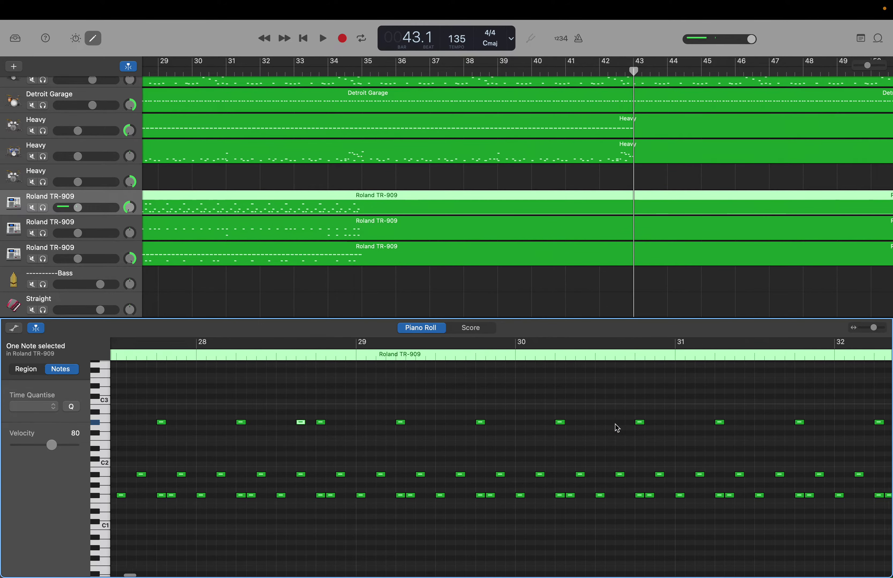
{"action": "right_click", "coordinate": [615, 427]}
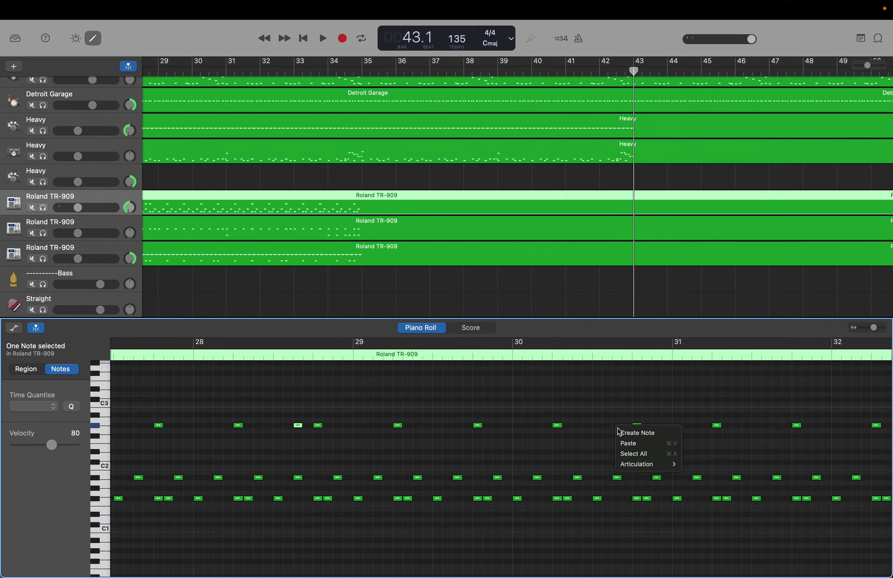
{"action": "left_click", "coordinate": [622, 430]}
Add a G#2 note halfway between beats 3 and 4 of bar 31
{"action": "scroll", "coordinate": [620, 428], "scroll_direction": "right", "scroll_amount": 3}
{"action": "scroll", "coordinate": [619, 428], "scroll_direction": "right", "scroll_amount": 2}
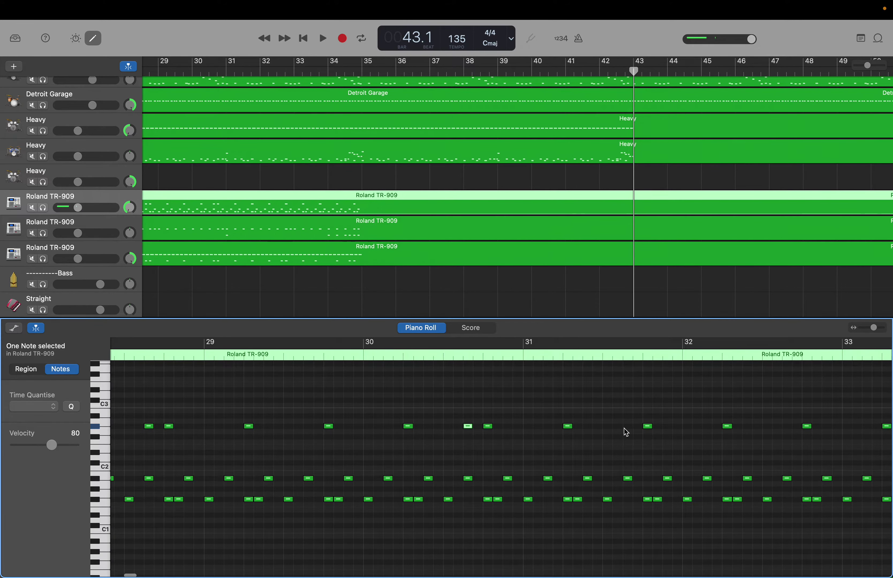
{"action": "right_click", "coordinate": [624, 429]}
{"action": "left_click", "coordinate": [627, 434]}
Add a G#2 note halfway between beats 3 and 4 of bar 32
{"action": "scroll", "coordinate": [625, 429], "scroll_direction": "right", "scroll_amount": 5}
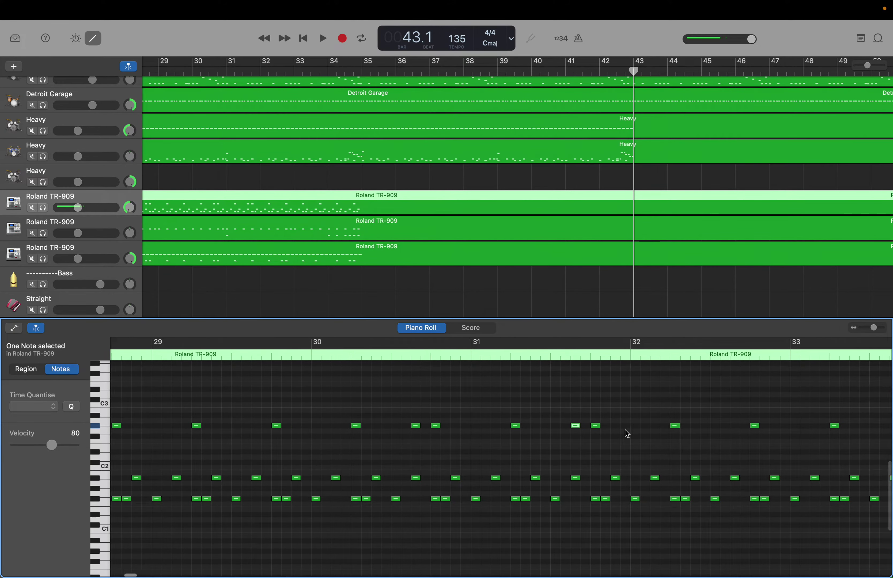
{"action": "right_click", "coordinate": [622, 428]}
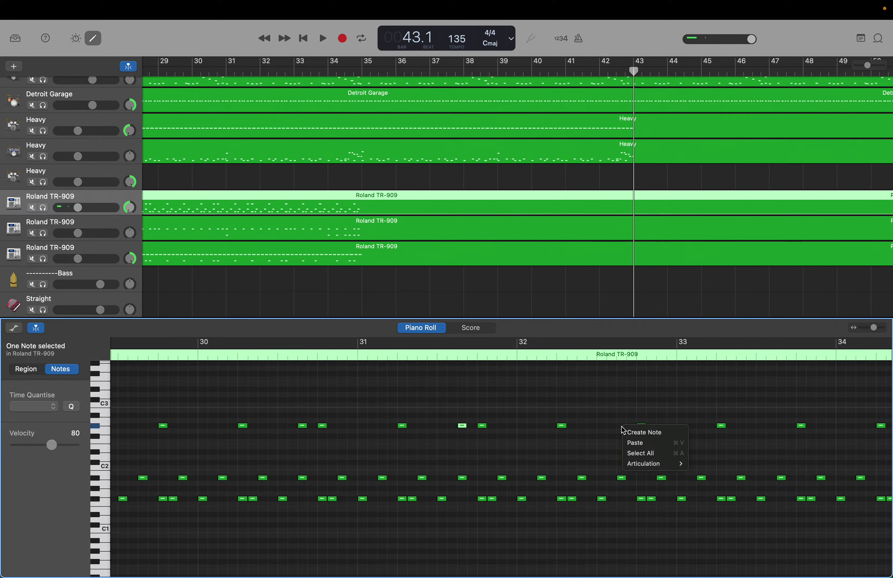
{"action": "left_click", "coordinate": [626, 431]}
Add a G#2 note halfway between beats 3 and 4 of bar 33
{"action": "scroll", "coordinate": [625, 428], "scroll_direction": "right", "scroll_amount": 5}
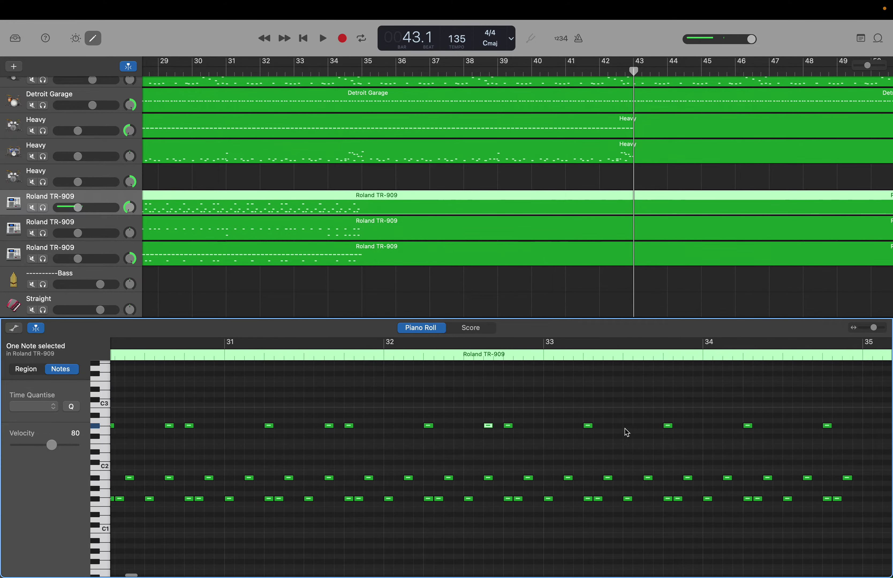
{"action": "right_click", "coordinate": [625, 428]}
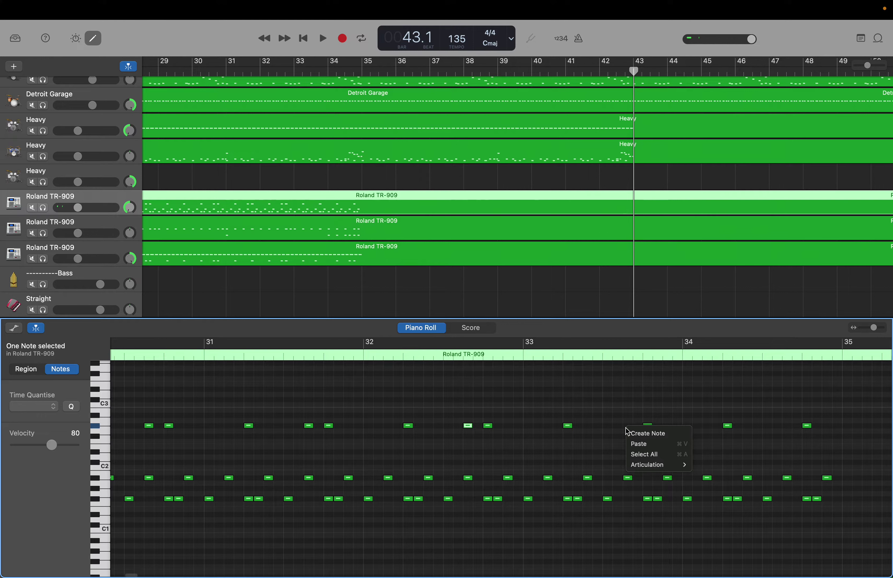
{"action": "left_click", "coordinate": [630, 432]}
Delete the extra G#2 notes between beats 3 and 4 of bars 31 and 33
{"action": "scroll", "coordinate": [629, 430], "scroll_direction": "left", "scroll_amount": 2}
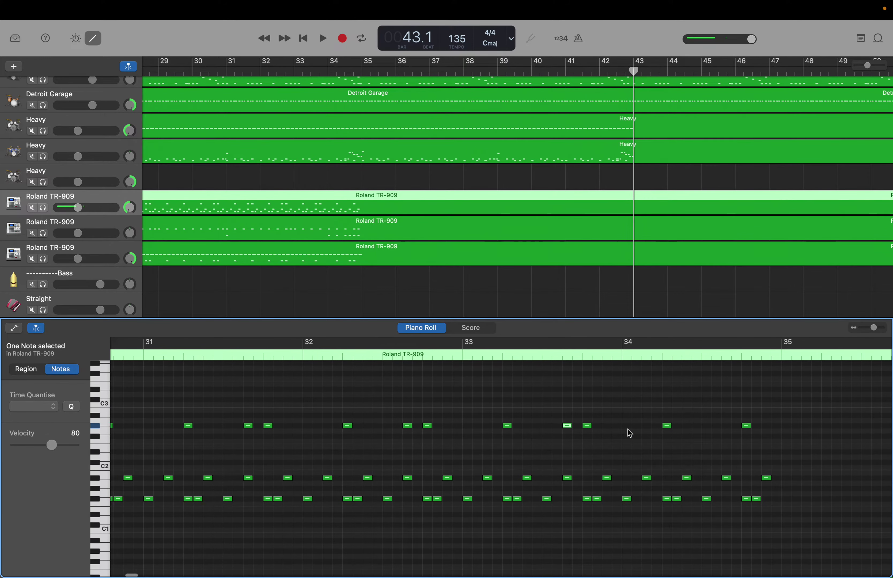
{"action": "scroll", "coordinate": [628, 429], "scroll_direction": "left", "scroll_amount": 10}
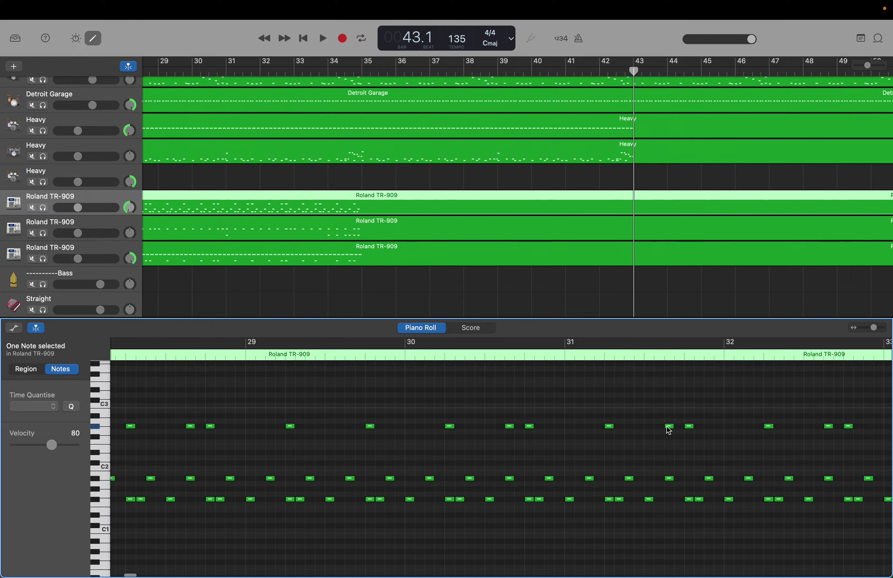
{"action": "mouse_move", "coordinate": [669, 431]}
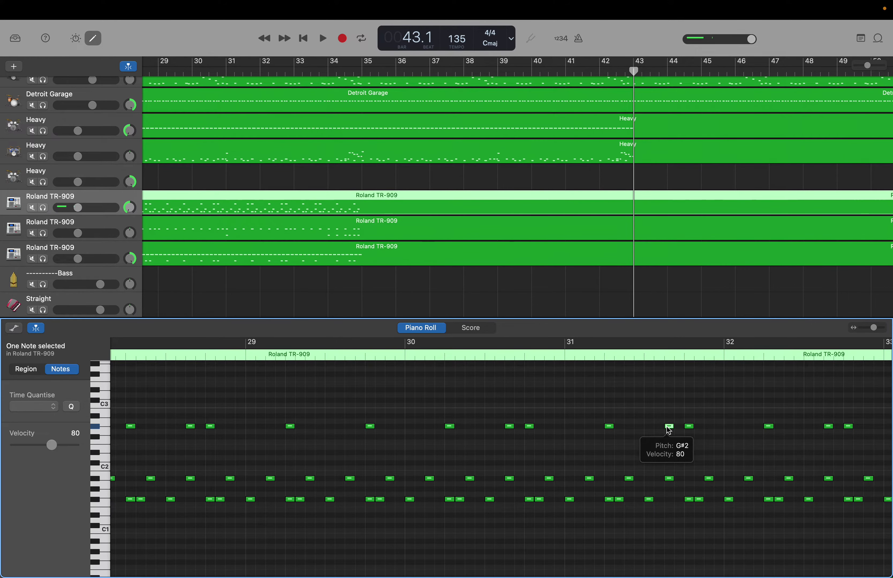
{"action": "scroll", "coordinate": [664, 425], "scroll_direction": "right", "scroll_amount": 8}
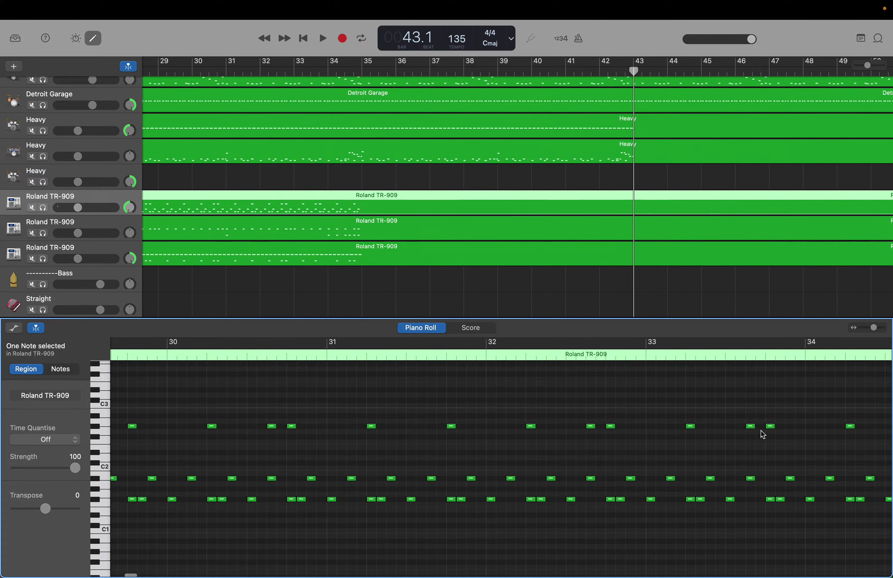
{"action": "scroll", "coordinate": [754, 432], "scroll_direction": "right", "scroll_amount": 6}
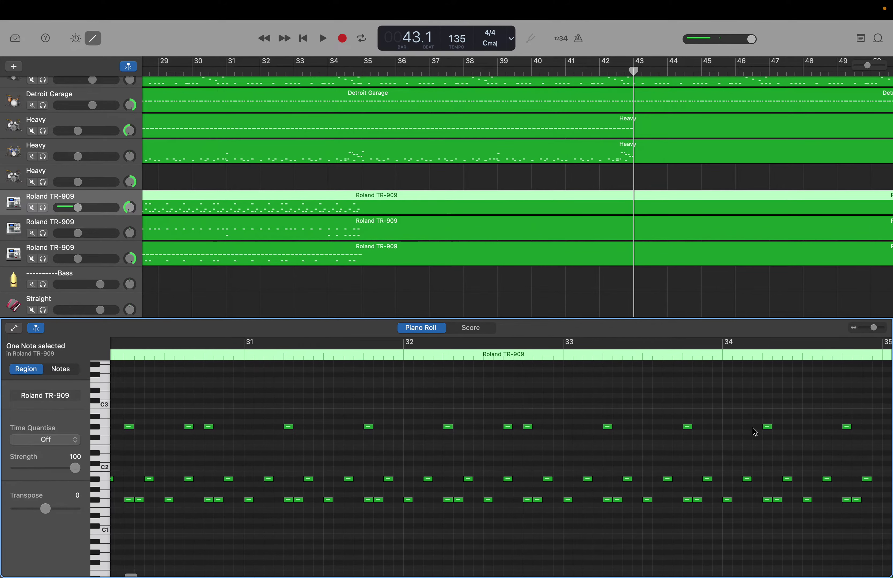
Add a G#2 note halfway between beats 3 and 4 of bar 34
{"action": "scroll", "coordinate": [755, 432], "scroll_direction": "right", "scroll_amount": 1}
{"action": "right_click", "coordinate": [716, 434]}
{"action": "left_click", "coordinate": [719, 434]}
Add G#2 notes halfway between beats 3 and 4 of bars 60 and 62, in the pattern that restarts at bar 59
{"action": "scroll", "coordinate": [719, 436], "scroll_direction": "right", "scroll_amount": 3}
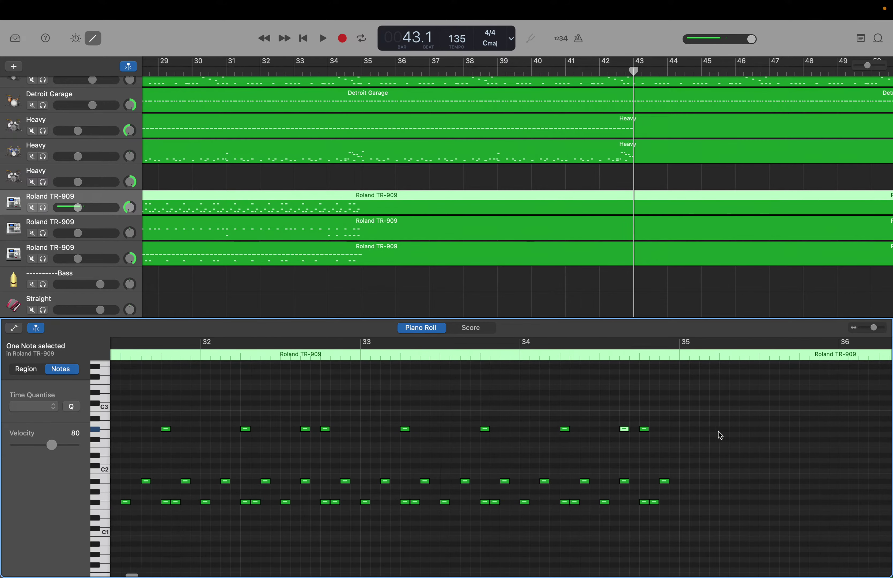
{"action": "scroll", "coordinate": [718, 431], "scroll_direction": "right", "scroll_amount": 20}
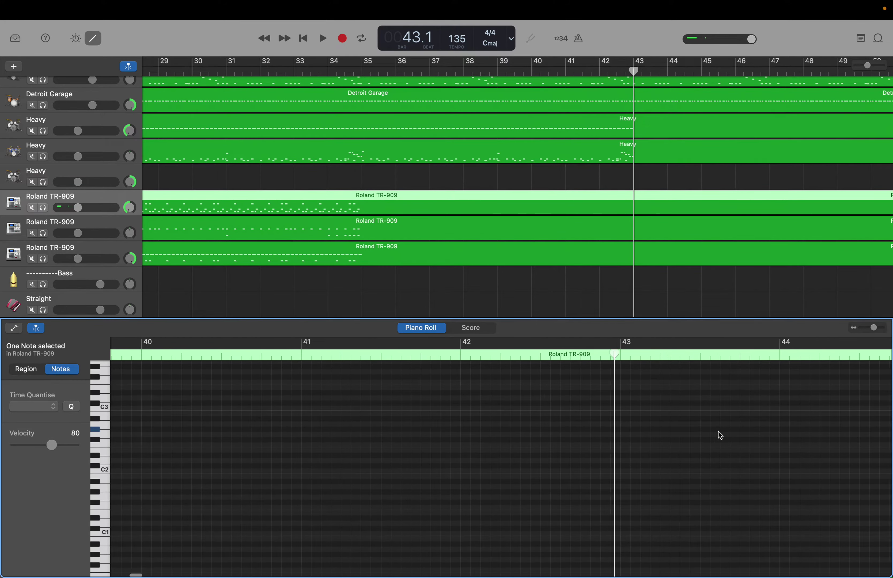
{"action": "scroll", "coordinate": [718, 434], "scroll_direction": "right", "scroll_amount": 20}
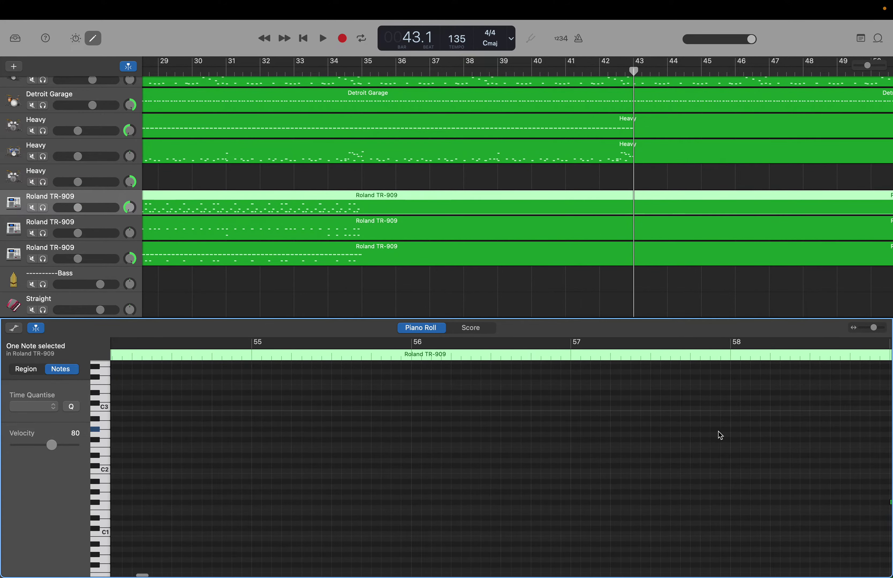
{"action": "scroll", "coordinate": [718, 432], "scroll_direction": "right", "scroll_amount": 10}
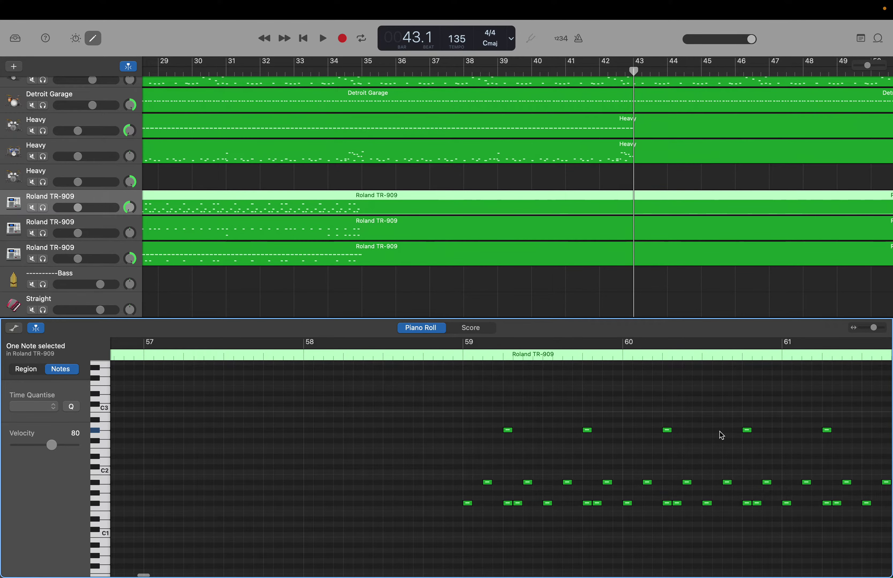
{"action": "right_click", "coordinate": [720, 431]}
{"action": "left_click", "coordinate": [730, 435]}
{"action": "scroll", "coordinate": [731, 438], "scroll_direction": "right", "scroll_amount": 8}
{"action": "right_click", "coordinate": [738, 432]}
{"action": "left_click", "coordinate": [745, 438]}
Add G#2 notes halfway between beats 3 and 4 of bars 64 and 66
{"action": "scroll", "coordinate": [745, 439], "scroll_direction": "right", "scroll_amount": 8}
{"action": "scroll", "coordinate": [746, 439], "scroll_direction": "right", "scroll_amount": 1}
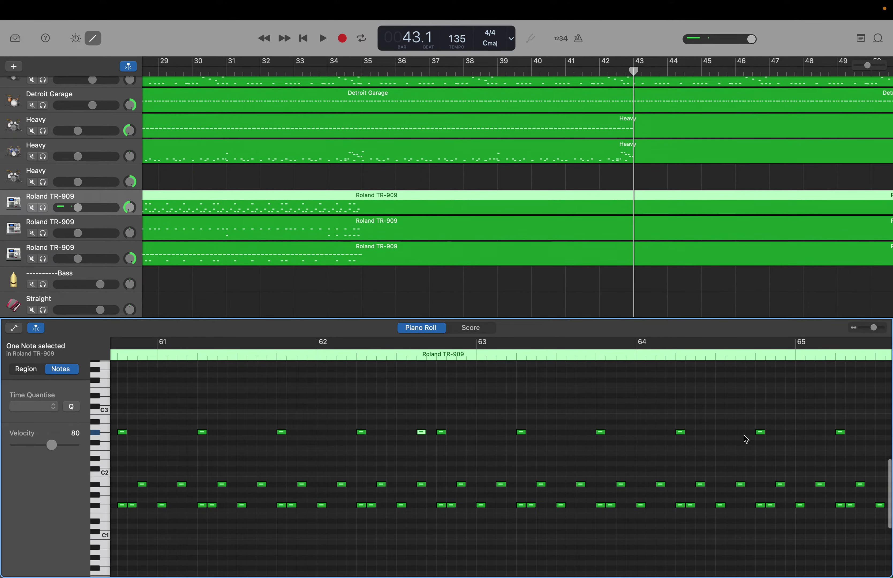
{"action": "right_click", "coordinate": [740, 437]}
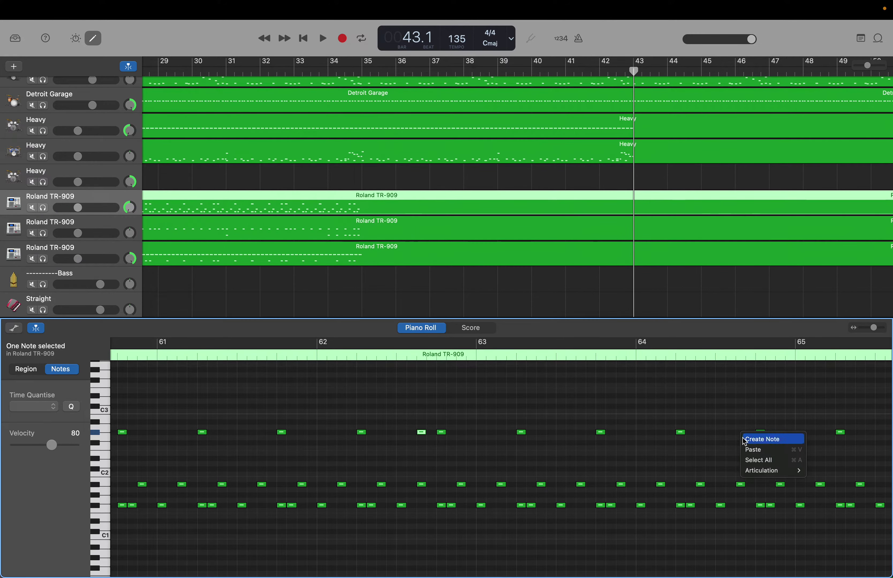
{"action": "left_click", "coordinate": [745, 440]}
{"action": "scroll", "coordinate": [743, 440], "scroll_direction": "right", "scroll_amount": 8}
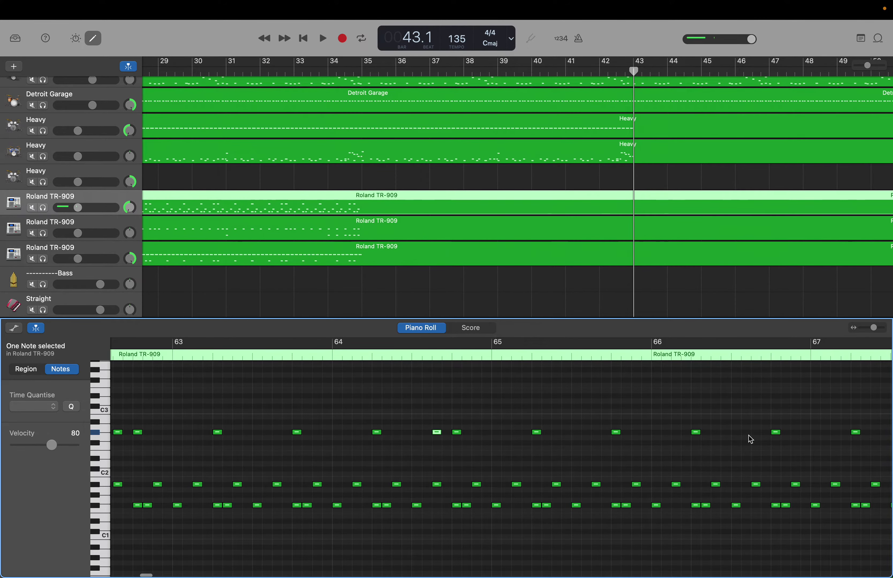
{"action": "right_click", "coordinate": [755, 438]}
{"action": "left_click", "coordinate": [758, 439]}
Add G#2 notes halfway between beats 3 and 4 of bars 68 and 70
{"action": "scroll", "coordinate": [758, 439], "scroll_direction": "right", "scroll_amount": 2}
{"action": "scroll", "coordinate": [757, 436], "scroll_direction": "right", "scroll_amount": 5}
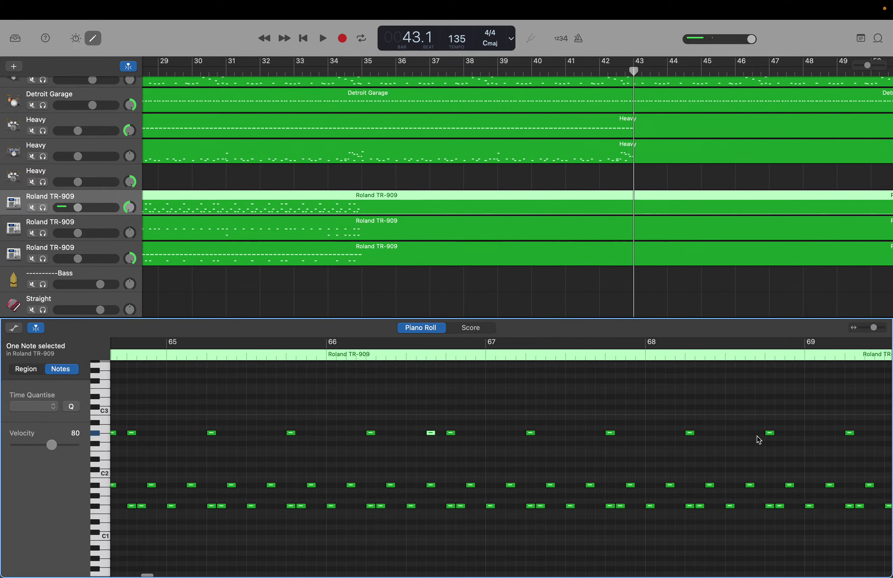
{"action": "right_click", "coordinate": [753, 436]}
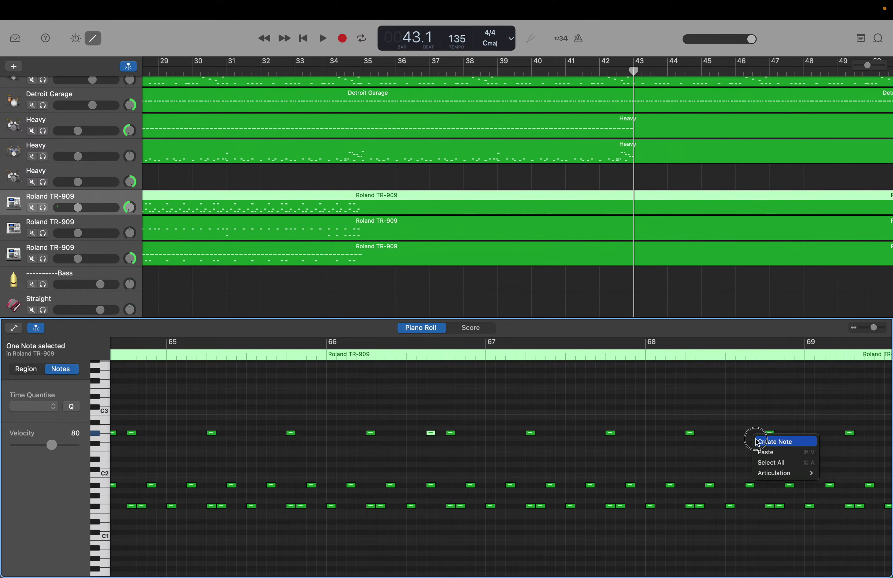
{"action": "left_click", "coordinate": [758, 439]}
{"action": "scroll", "coordinate": [755, 439], "scroll_direction": "right", "scroll_amount": 2}
{"action": "left_click_drag", "start_coordinate": [709, 438], "coordinate": [709, 433]}
{"action": "scroll", "coordinate": [709, 432], "scroll_direction": "right", "scroll_amount": 10}
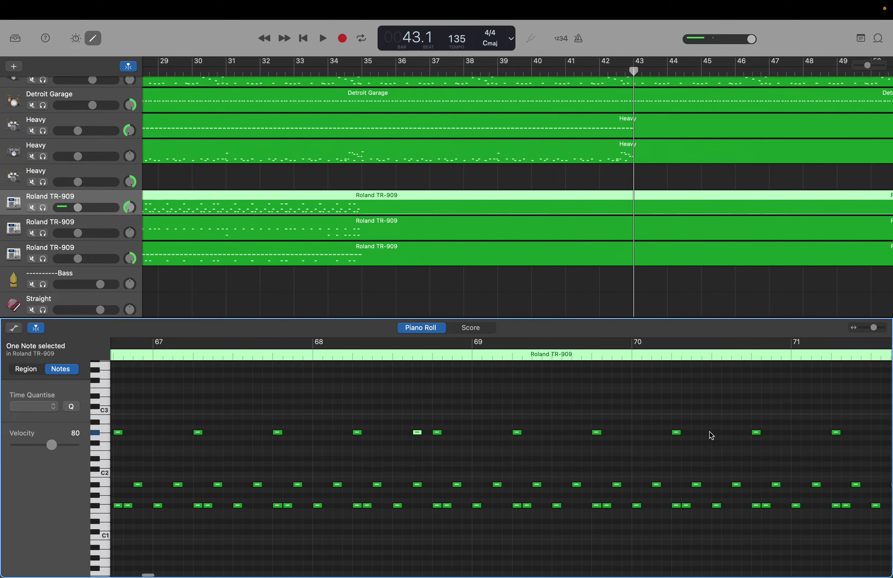
{"action": "right_click", "coordinate": [725, 431]}
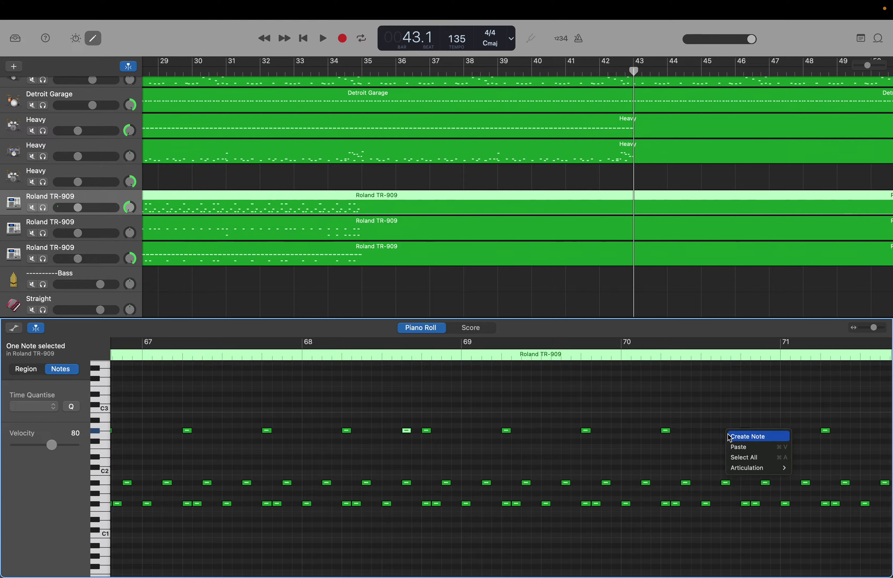
{"action": "left_click", "coordinate": [730, 437]}
Add G#2 notes halfway between beats 3 and 4 of bars 72 and 74
{"action": "scroll", "coordinate": [730, 437], "scroll_direction": "right", "scroll_amount": 10}
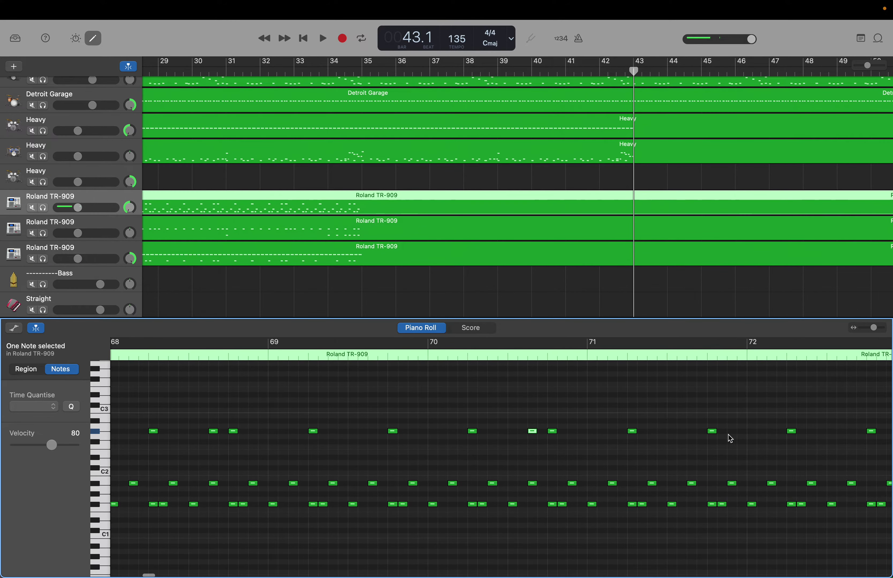
{"action": "right_click", "coordinate": [735, 433]}
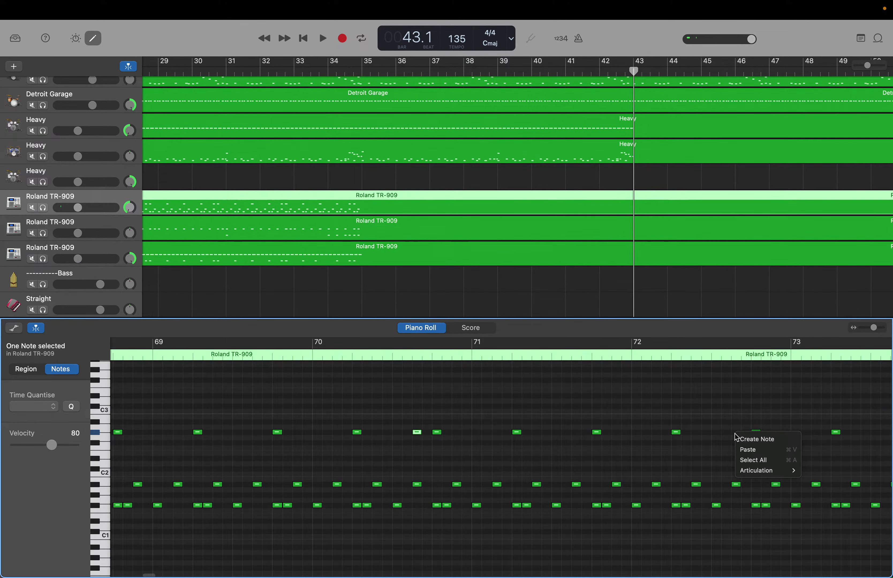
{"action": "left_click", "coordinate": [739, 439]}
{"action": "scroll", "coordinate": [739, 439], "scroll_direction": "right", "scroll_amount": 10}
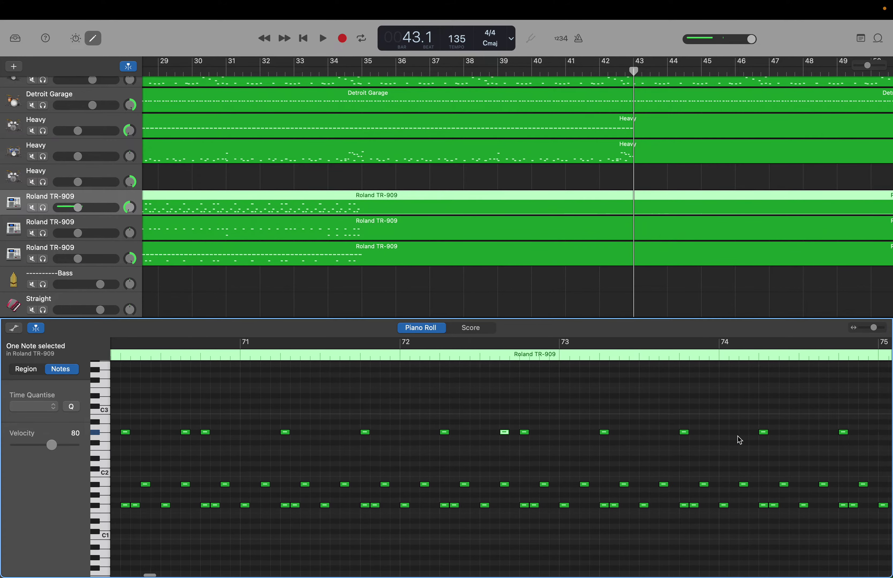
{"action": "scroll", "coordinate": [742, 440], "scroll_direction": "up", "scroll_amount": 1}
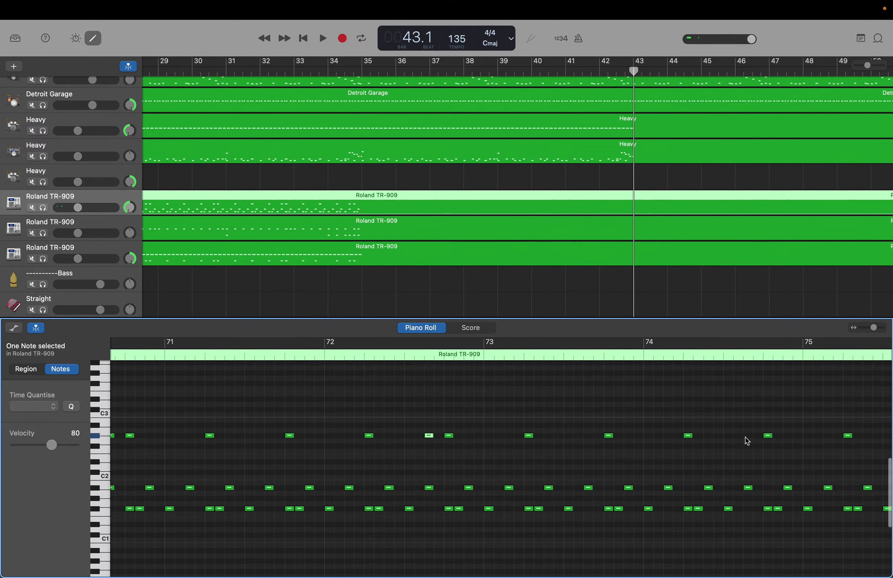
{"action": "right_click", "coordinate": [745, 437]}
{"action": "left_click", "coordinate": [747, 439]}
Add G#2 notes halfway between beats 3 and 4 of bars 76 and 78
{"action": "scroll", "coordinate": [747, 439], "scroll_direction": "right", "scroll_amount": 10}
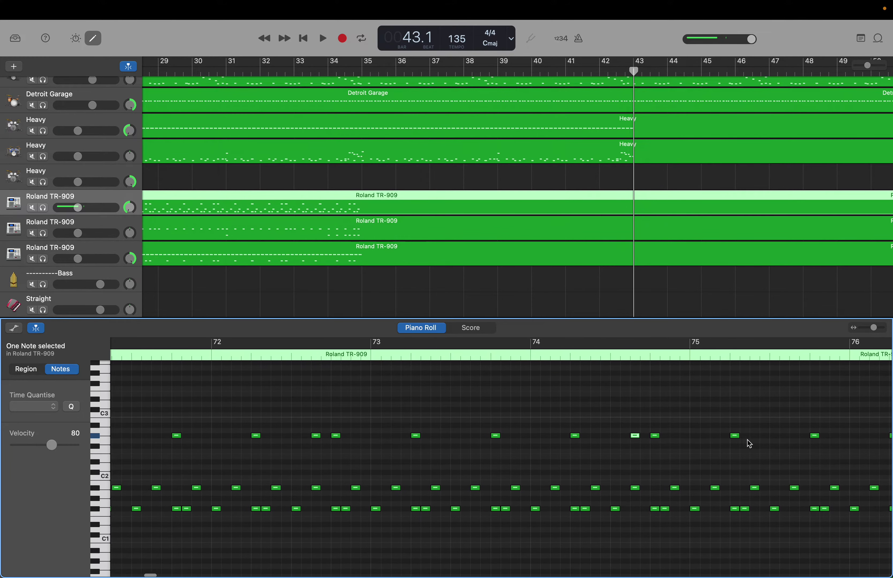
{"action": "right_click", "coordinate": [717, 438]}
{"action": "left_click", "coordinate": [721, 439]}
{"action": "scroll", "coordinate": [721, 438], "scroll_direction": "right", "scroll_amount": 9}
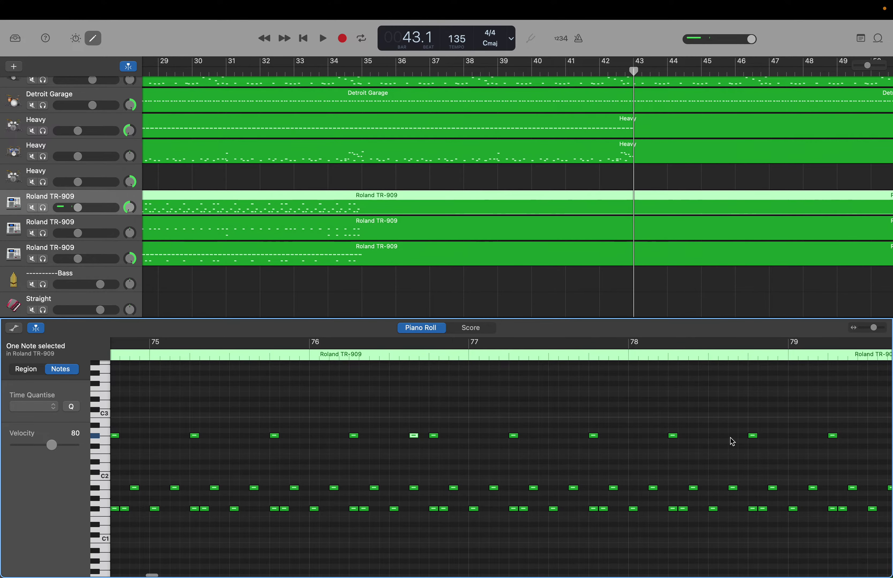
{"action": "right_click", "coordinate": [731, 437]}
{"action": "left_click", "coordinate": [734, 441]}
Add a G#2 note halfway between beats 3 and 4 of bar 80
{"action": "scroll", "coordinate": [733, 439], "scroll_direction": "right", "scroll_amount": 3}
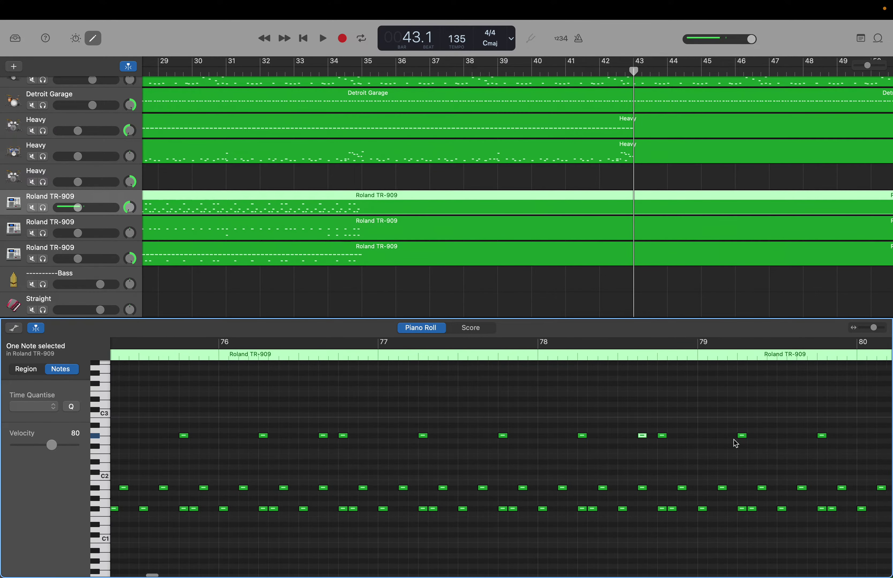
{"action": "scroll", "coordinate": [734, 443], "scroll_direction": "right", "scroll_amount": 4}
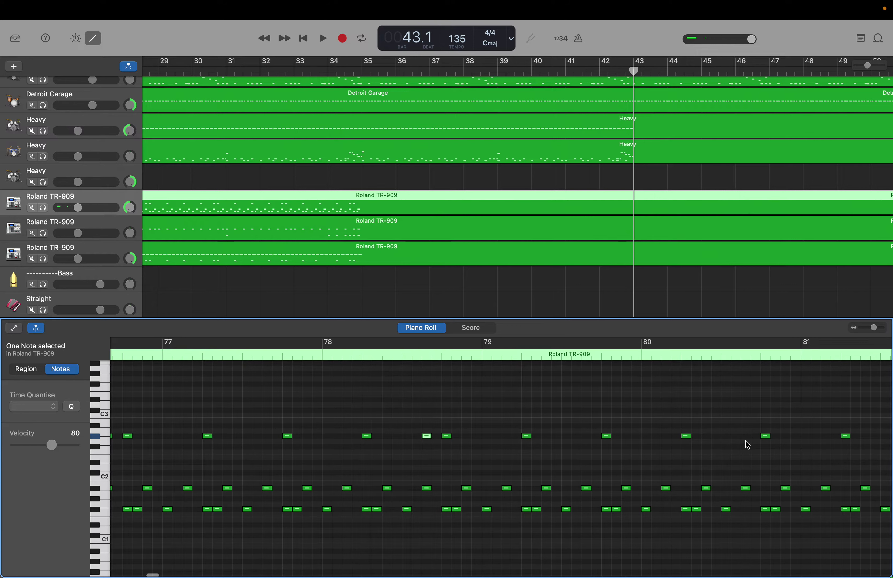
{"action": "right_click", "coordinate": [745, 441]}
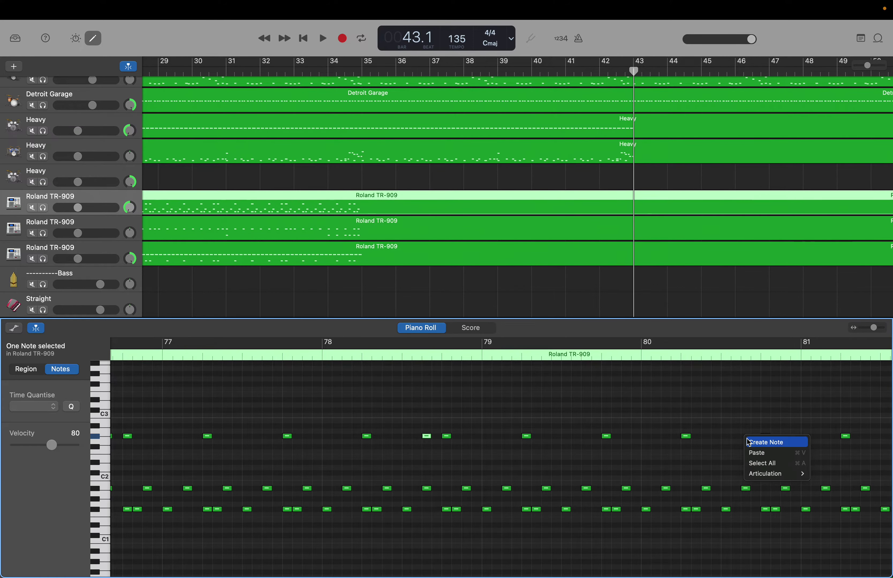
{"action": "left_click", "coordinate": [748, 442]}
{"action": "scroll", "coordinate": [748, 442], "scroll_direction": "right", "scroll_amount": 4}
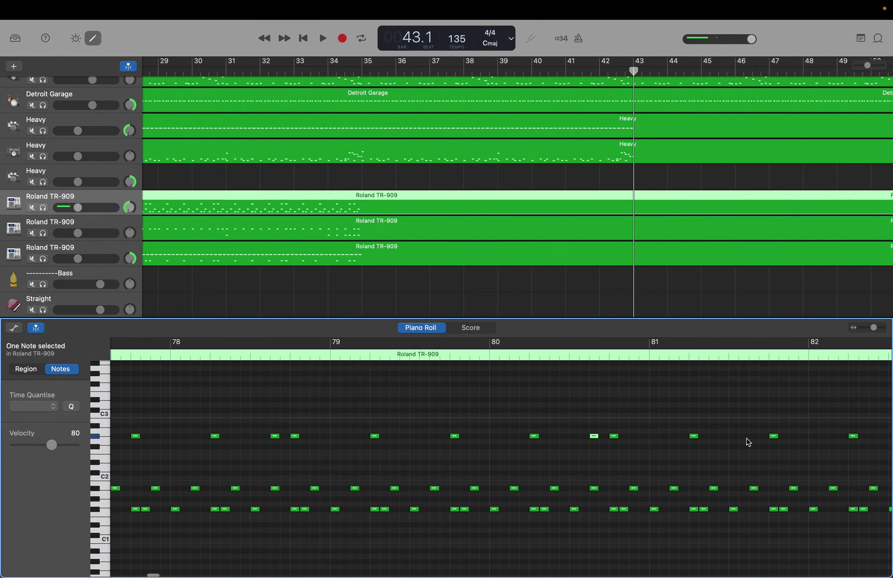
{"action": "scroll", "coordinate": [747, 438], "scroll_direction": "right", "scroll_amount": 4}
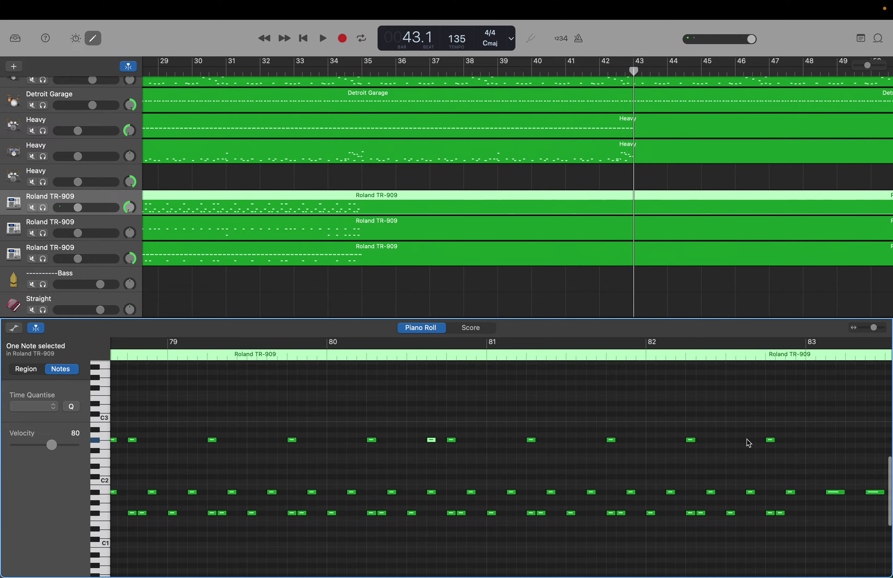
Add G#2 notes halfway between beats 3 and 4 of bar 82 and on beats 2 and 4 of bar 83
{"action": "right_click", "coordinate": [748, 439]}
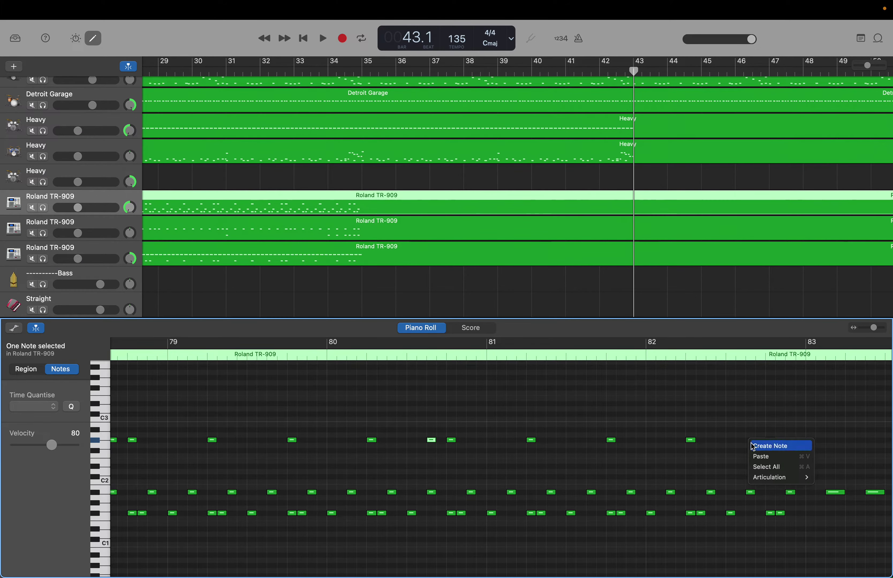
{"action": "left_click", "coordinate": [752, 446]}
{"action": "scroll", "coordinate": [751, 443], "scroll_direction": "right", "scroll_amount": 4}
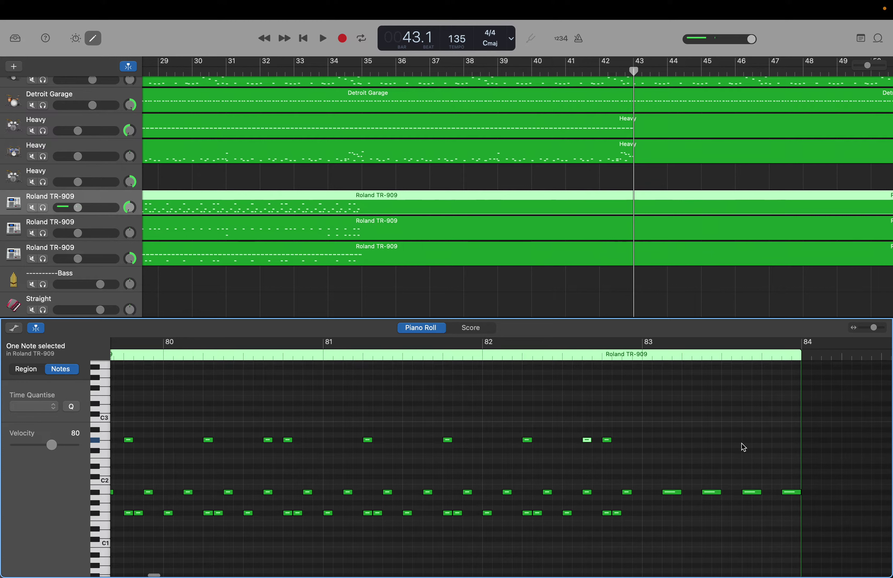
{"action": "scroll", "coordinate": [693, 436], "scroll_direction": "right", "scroll_amount": 2}
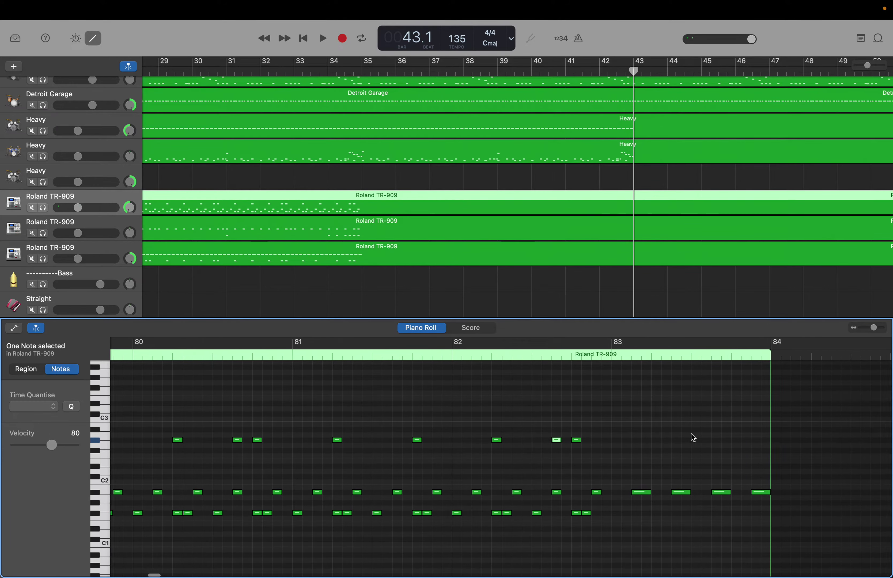
{"action": "scroll", "coordinate": [689, 434], "scroll_direction": "right", "scroll_amount": 1}
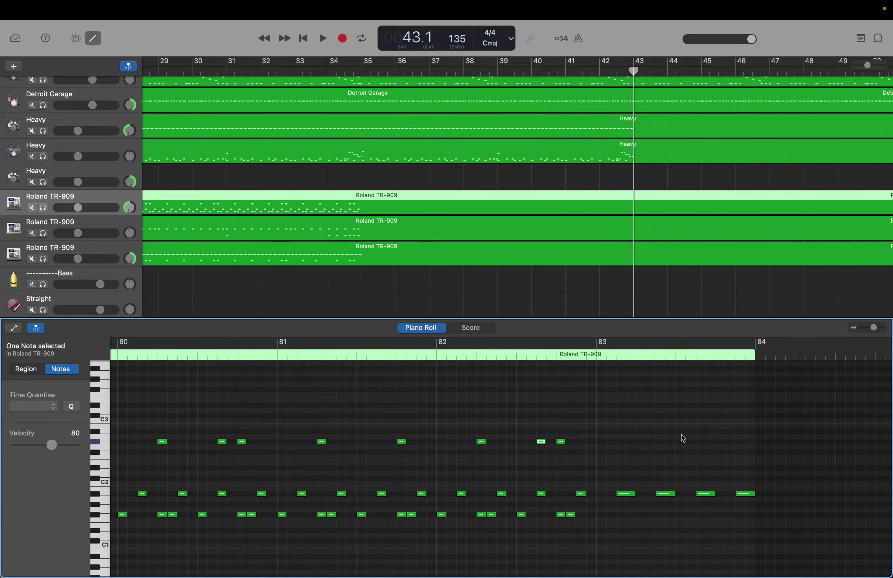
{"action": "right_click", "coordinate": [641, 445]}
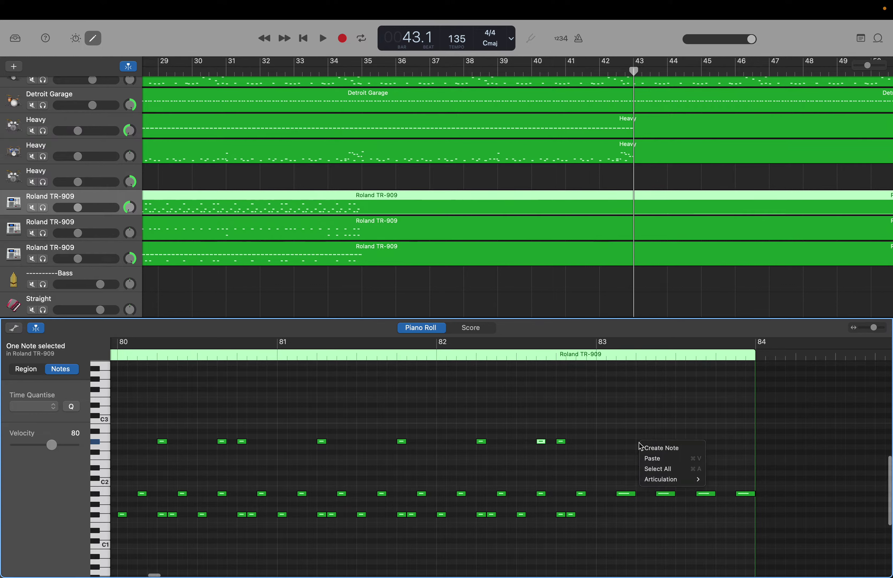
{"action": "left_click", "coordinate": [645, 447]}
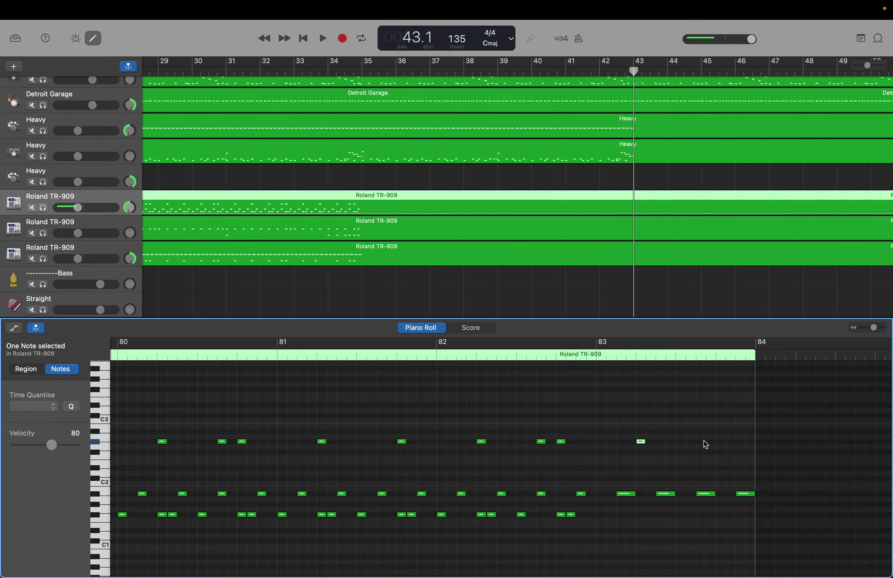
{"action": "right_click", "coordinate": [719, 446]}
{"action": "left_click", "coordinate": [718, 444]}
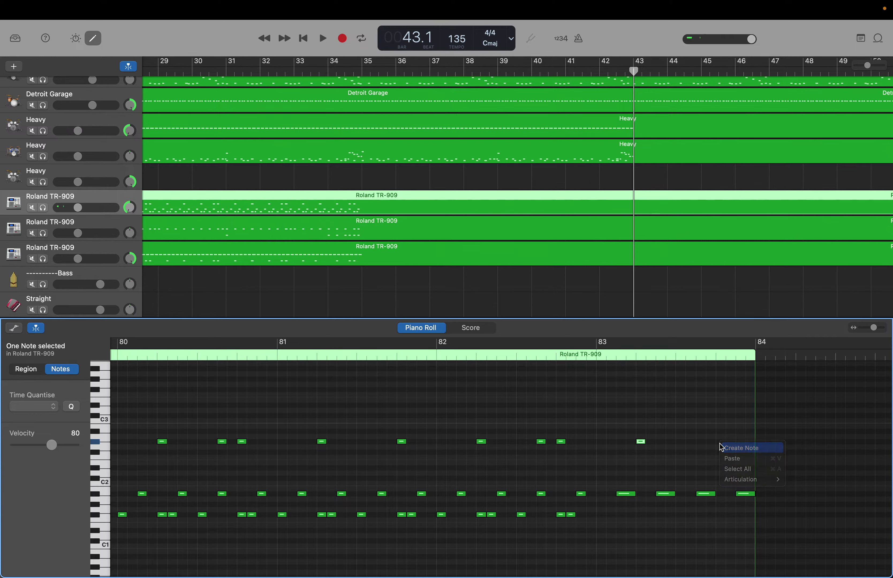
{"action": "mouse_move", "coordinate": [720, 444]}
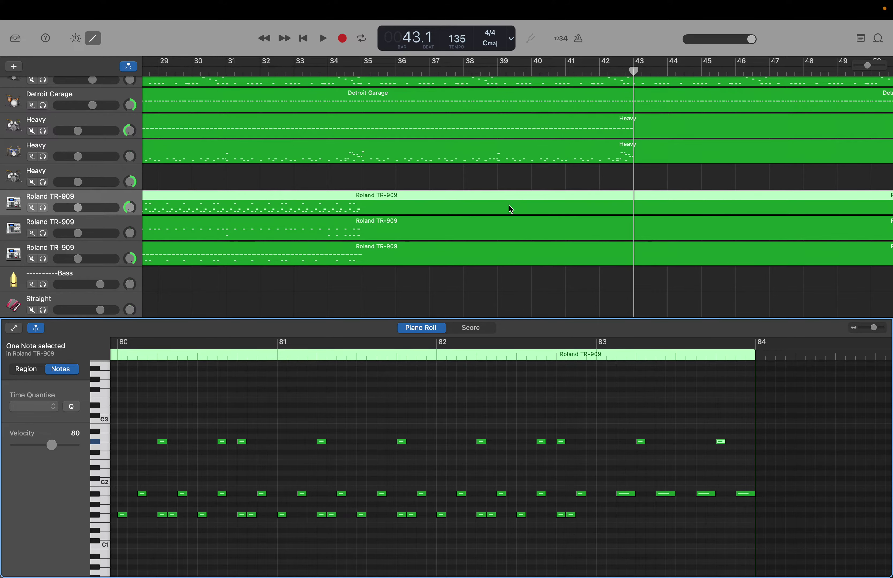
Open the region of the first Orchestral Kit track for note editing
{"action": "left_click", "coordinate": [432, 123]}
{"action": "scroll", "coordinate": [432, 123], "scroll_direction": "up", "scroll_amount": 3}
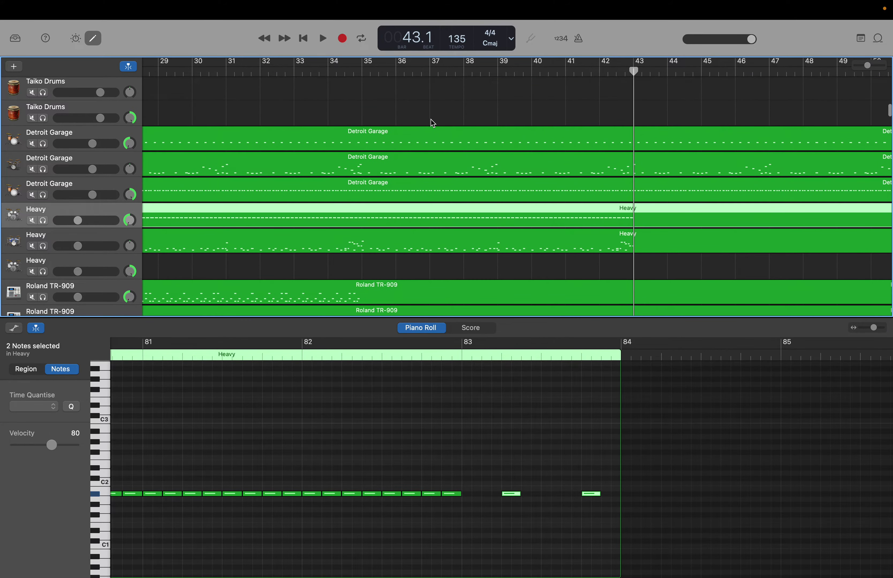
{"action": "scroll", "coordinate": [431, 120], "scroll_direction": "down", "scroll_amount": 2}
{"action": "scroll", "coordinate": [431, 120], "scroll_direction": "up", "scroll_amount": 5}
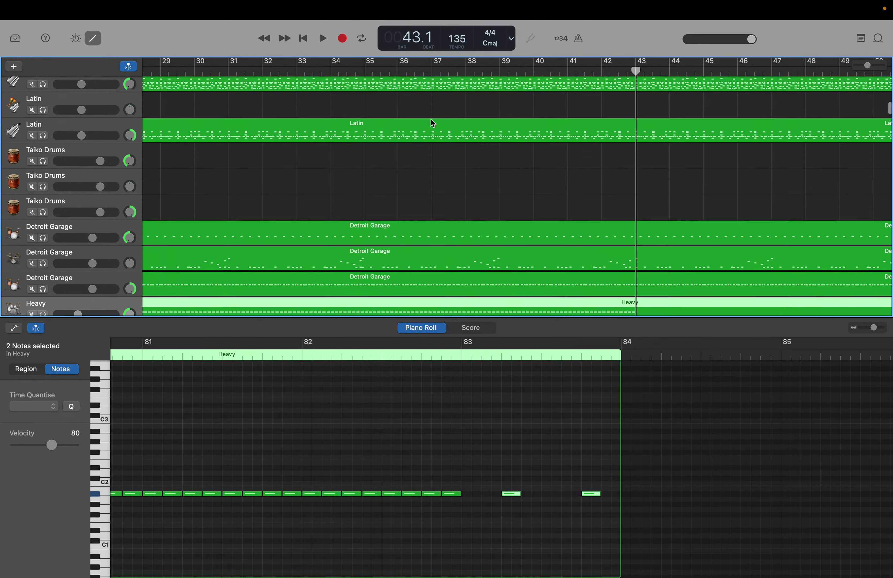
{"action": "scroll", "coordinate": [433, 124], "scroll_direction": "up", "scroll_amount": 4}
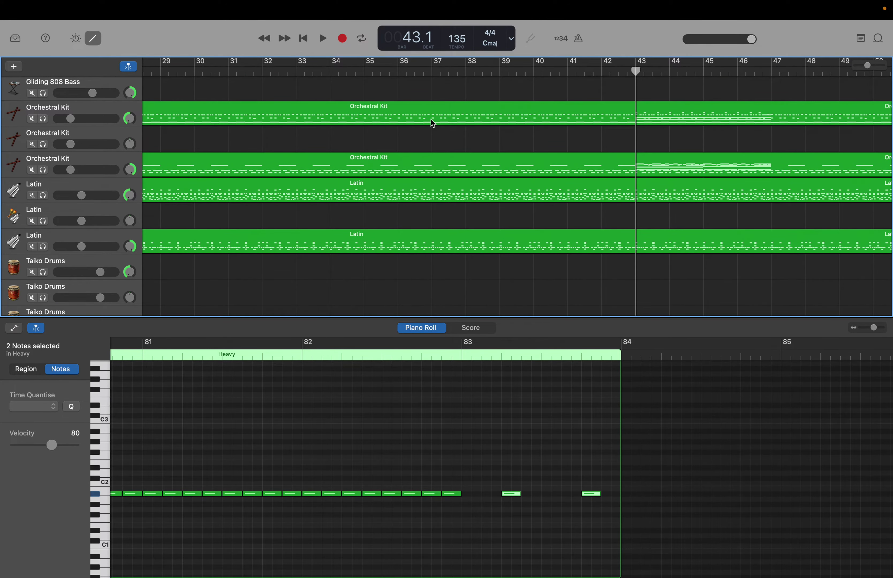
{"action": "scroll", "coordinate": [433, 123], "scroll_direction": "right", "scroll_amount": 5}
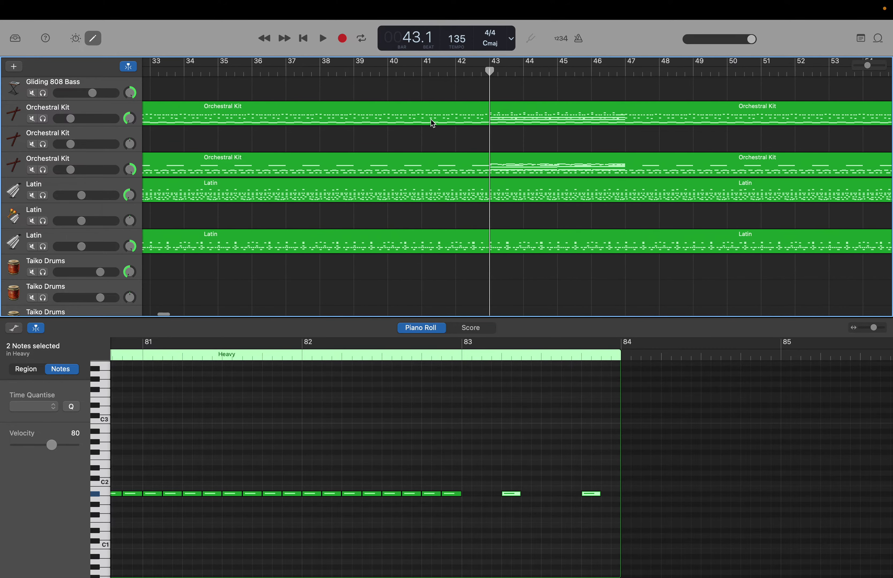
{"action": "scroll", "coordinate": [433, 123], "scroll_direction": "right", "scroll_amount": 3}
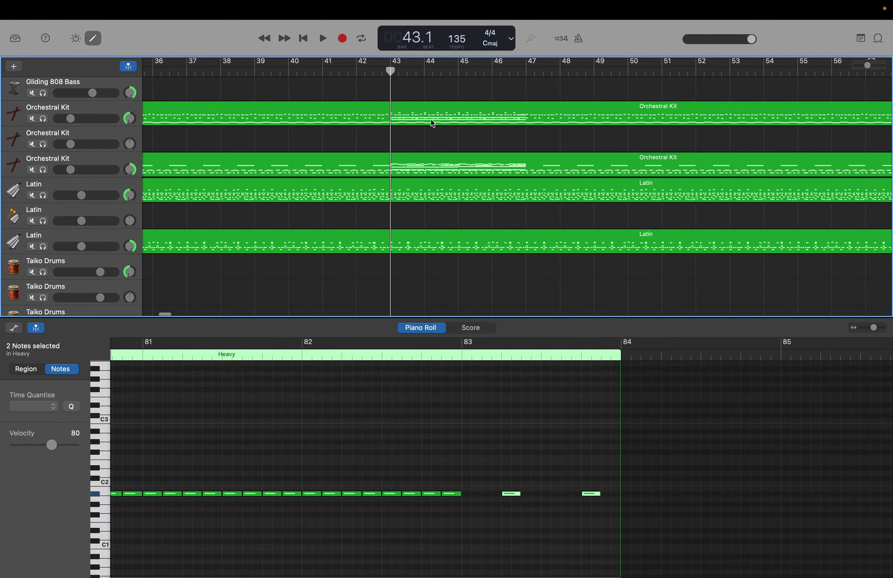
{"action": "left_click", "coordinate": [508, 108]}
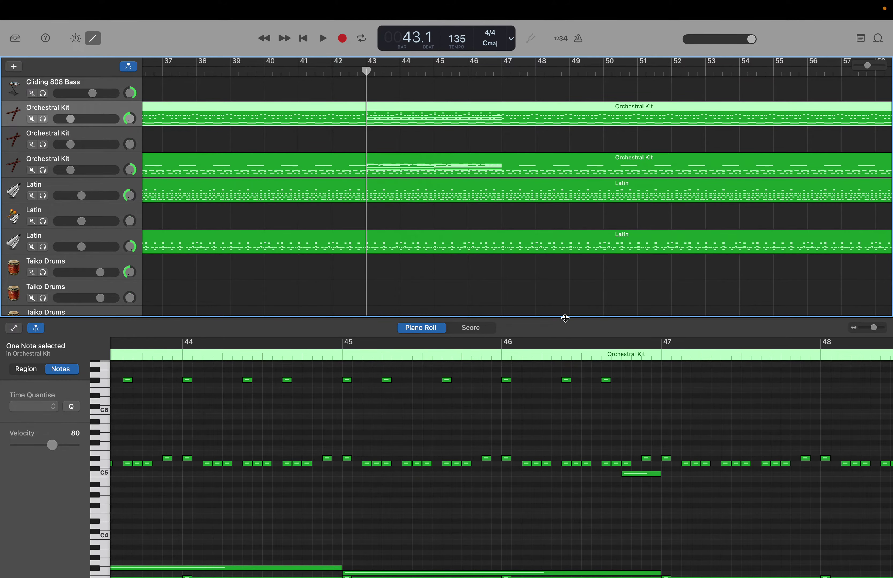
Delete all Orchestral Kit notes from the start of bar 47 up to the start of bar 83
{"action": "scroll", "coordinate": [638, 428], "scroll_direction": "right", "scroll_amount": 5}
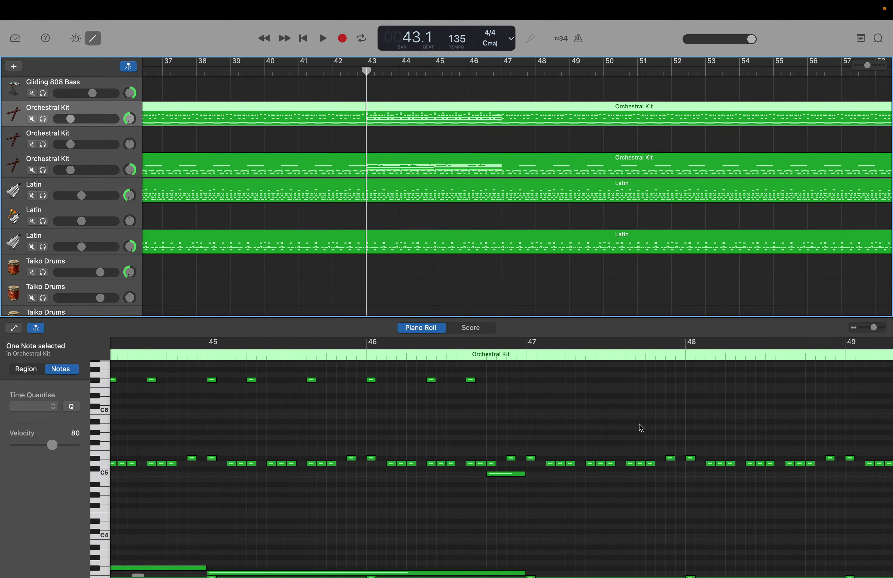
{"action": "scroll", "coordinate": [641, 428], "scroll_direction": "down", "scroll_amount": 8}
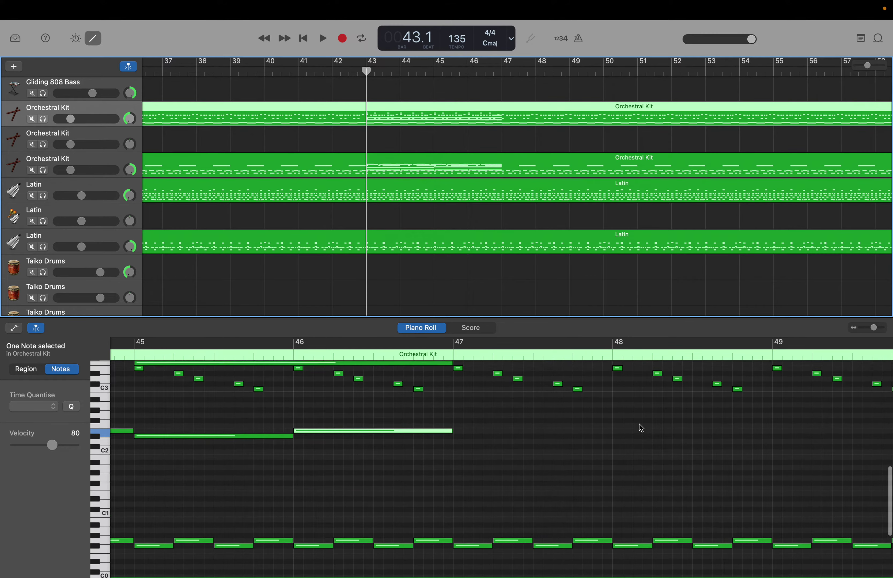
{"action": "scroll", "coordinate": [641, 428], "scroll_direction": "up", "scroll_amount": 3}
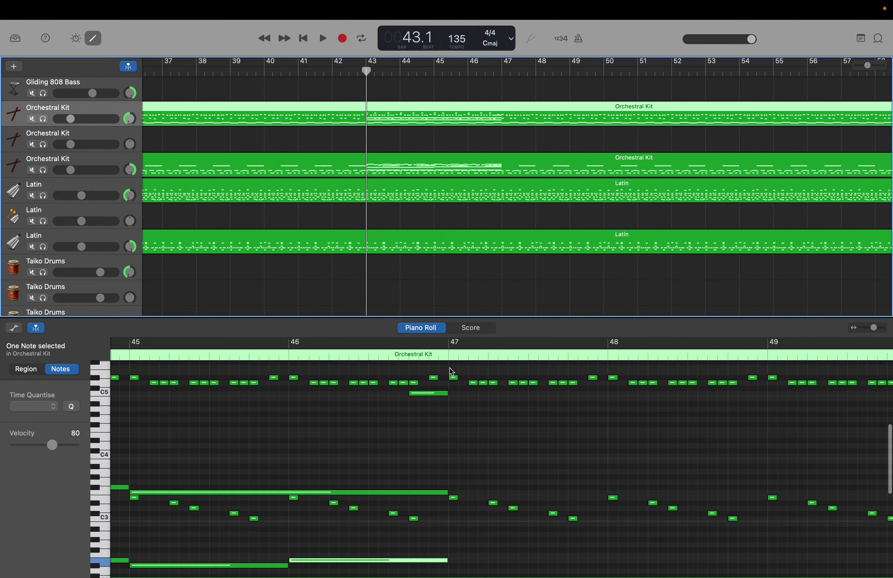
{"action": "left_click_drag", "start_coordinate": [452, 372], "coordinate": [888, 573]}
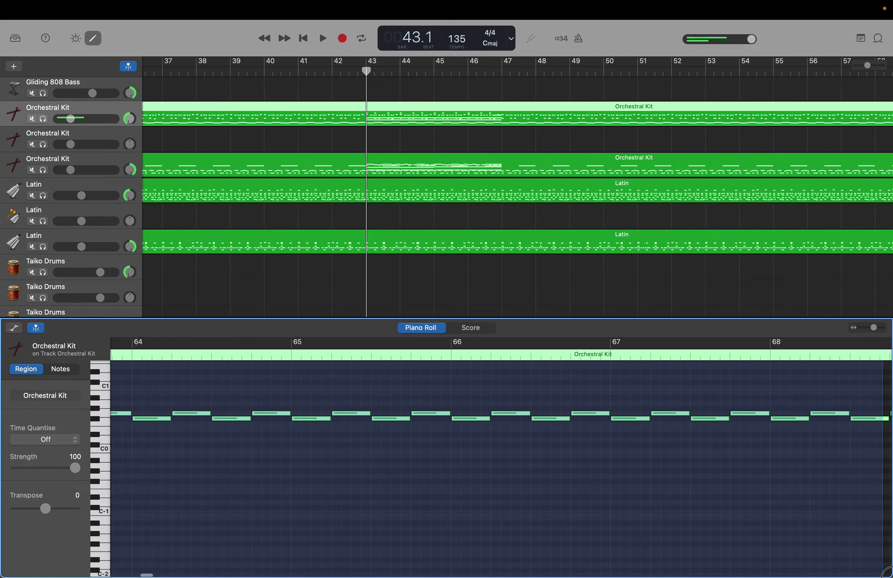
{"action": "left_click_drag", "start_coordinate": [888, 574], "coordinate": [506, 573]}
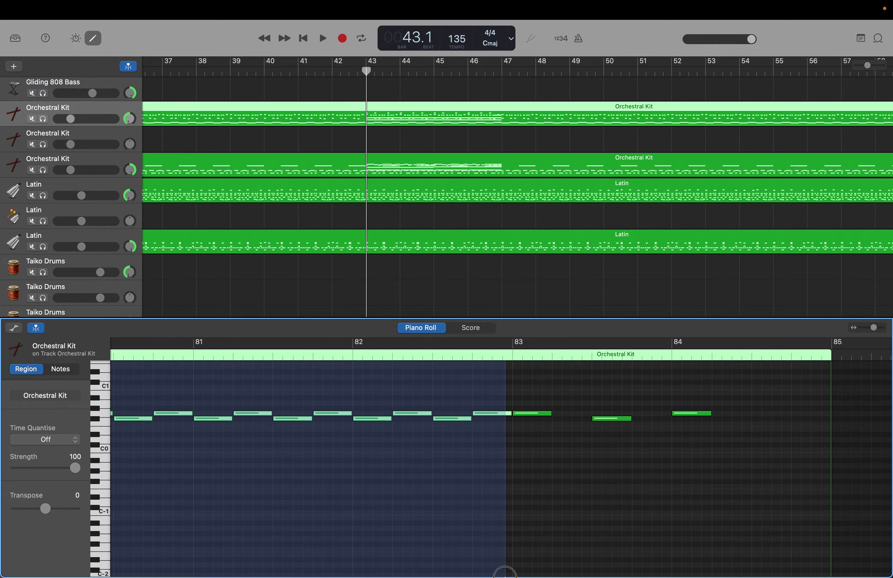
{"action": "left_click_drag", "start_coordinate": [505, 573], "coordinate": [504, 576]}
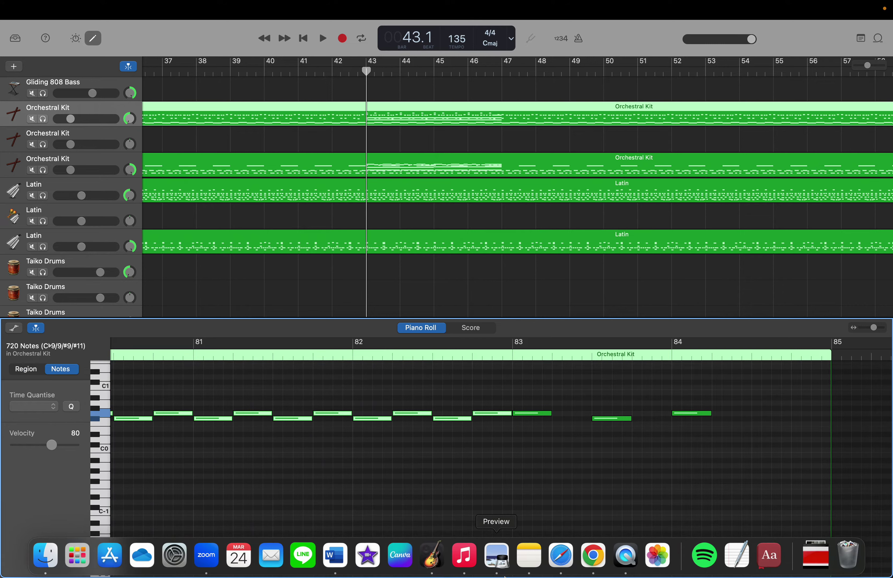
{"action": "key", "text": "Delete"}
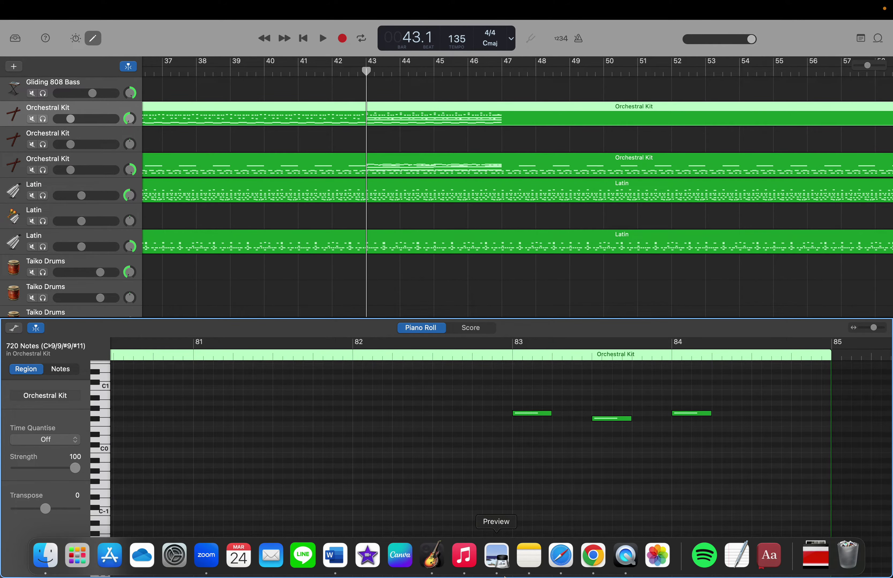
Move the playhead from bar 43 to the start of bar 47, where the Orchestral Kit notes end
{"action": "scroll", "coordinate": [404, 407], "scroll_direction": "left", "scroll_amount": 10}
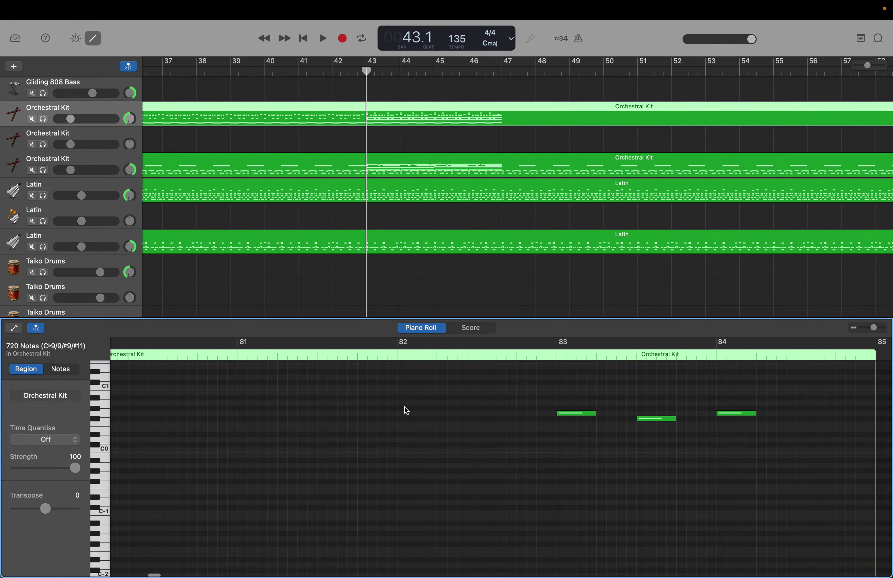
{"action": "scroll", "coordinate": [404, 407], "scroll_direction": "left", "scroll_amount": 15}
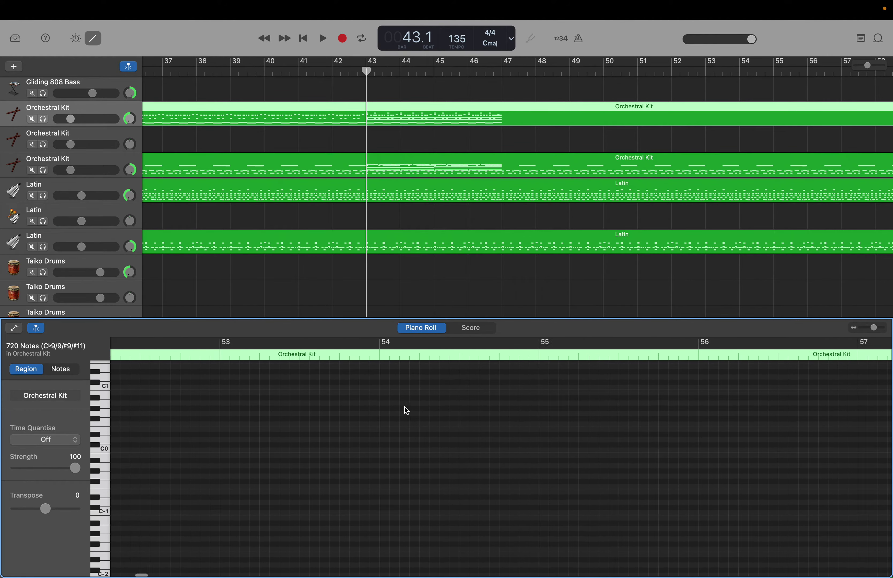
{"action": "scroll", "coordinate": [406, 410], "scroll_direction": "left", "scroll_amount": 3}
{"action": "scroll", "coordinate": [405, 409], "scroll_direction": "right", "scroll_amount": 6}
{"action": "scroll", "coordinate": [405, 409], "scroll_direction": "up", "scroll_amount": 8}
{"action": "scroll", "coordinate": [404, 407], "scroll_direction": "up", "scroll_amount": 5}
{"action": "scroll", "coordinate": [405, 405], "scroll_direction": "right", "scroll_amount": 10}
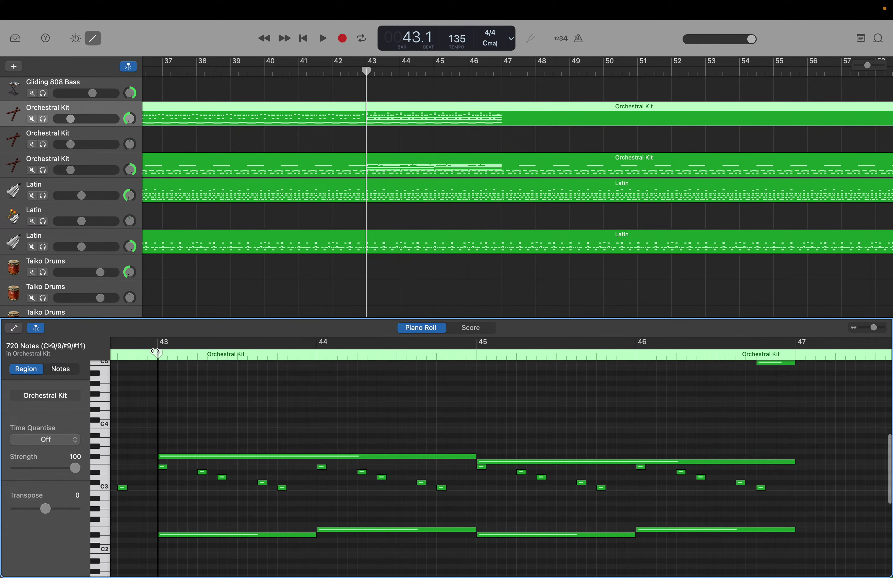
{"action": "left_click_drag", "start_coordinate": [171, 350], "coordinate": [795, 353]}
Copy all Orchestral Kit notes of bars 43 to 46 and paste them repeatedly from bar 47 up to bar 83
{"action": "scroll", "coordinate": [795, 353], "scroll_direction": "up", "scroll_amount": 4}
{"action": "scroll", "coordinate": [795, 353], "scroll_direction": "up", "scroll_amount": 6}
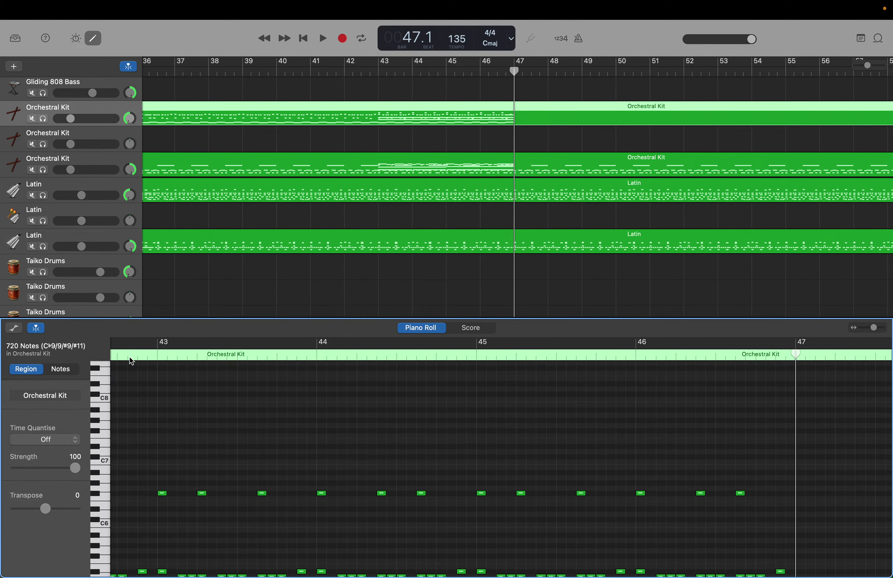
{"action": "left_click_drag", "start_coordinate": [162, 375], "coordinate": [777, 576]}
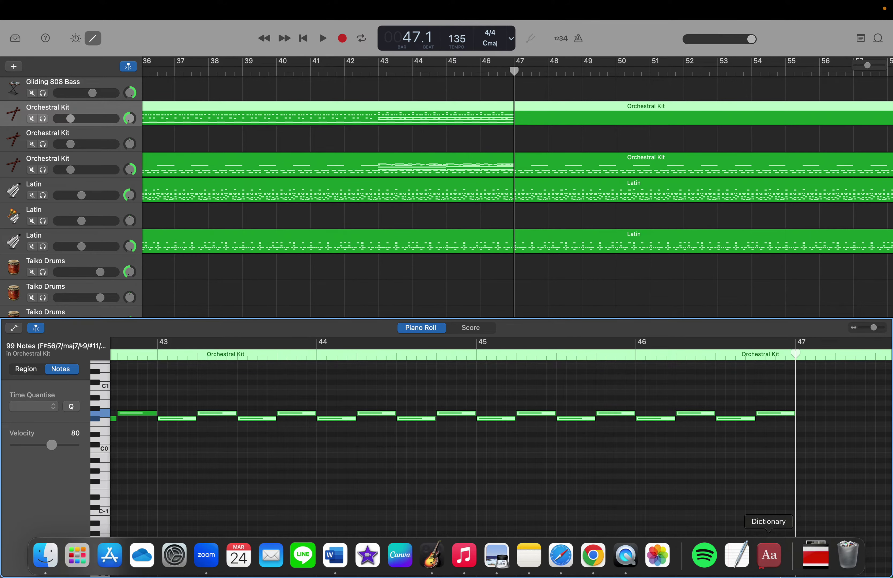
{"action": "key", "text": "Right"}
{"action": "key", "text": "Right"}
{"action": "key", "text": "Right"}
{"action": "key", "text": "Right"}
{"action": "key", "text": "Right"}
{"action": "key", "text": "Right"}
{"action": "key", "text": "Right"}
{"action": "key", "text": "Right"}
{"action": "key", "text": "Right"}
{"action": "key", "text": "Right"}
{"action": "key", "text": "Right"}
{"action": "key", "text": "Right"}
{"action": "key", "text": "Right"}
{"action": "key", "text": "Right"}
{"action": "key", "text": "Right"}
{"action": "key", "text": "Right"}
{"action": "key", "text": "Right"}
{"action": "key", "text": "Right"}
{"action": "key", "text": "Right"}
{"action": "key", "text": "Right"}
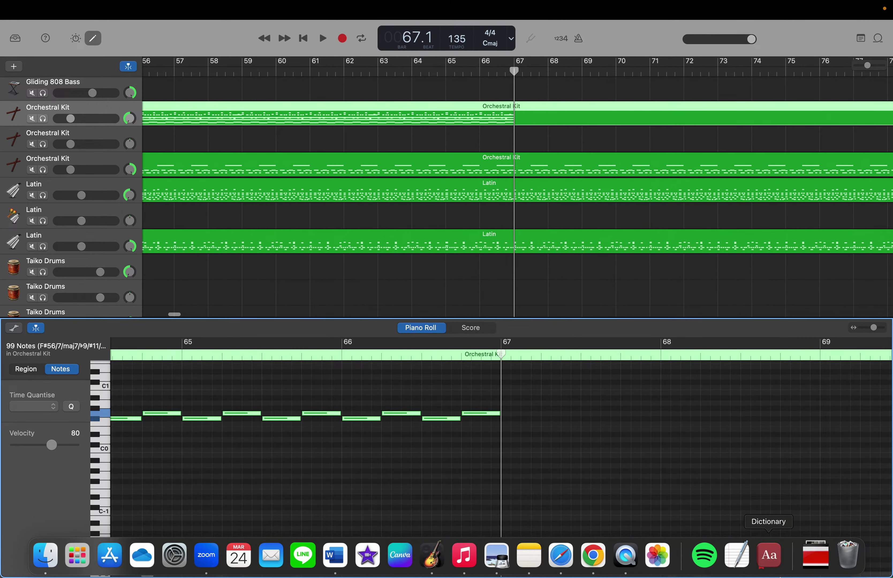
{"action": "key", "text": "Right"}
{"action": "key", "text": "Right"}
{"action": "key", "text": "Right"}
{"action": "key", "text": "Right"}
{"action": "key", "text": "Right"}
{"action": "key", "text": "Right"}
{"action": "key", "text": "Right"}
{"action": "key", "text": "Right"}
{"action": "key", "text": "Right"}
{"action": "key", "text": "Right"}
{"action": "key", "text": "Right"}
{"action": "key", "text": "Right"}
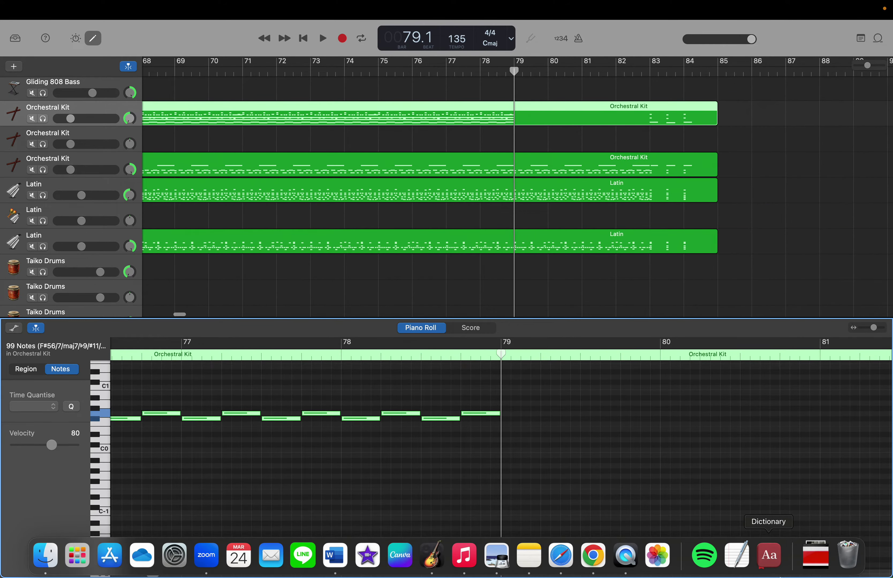
{"action": "key", "text": "Right"}
{"action": "key", "text": "Right"}
{"action": "key", "text": "Right"}
{"action": "key", "text": "Right"}
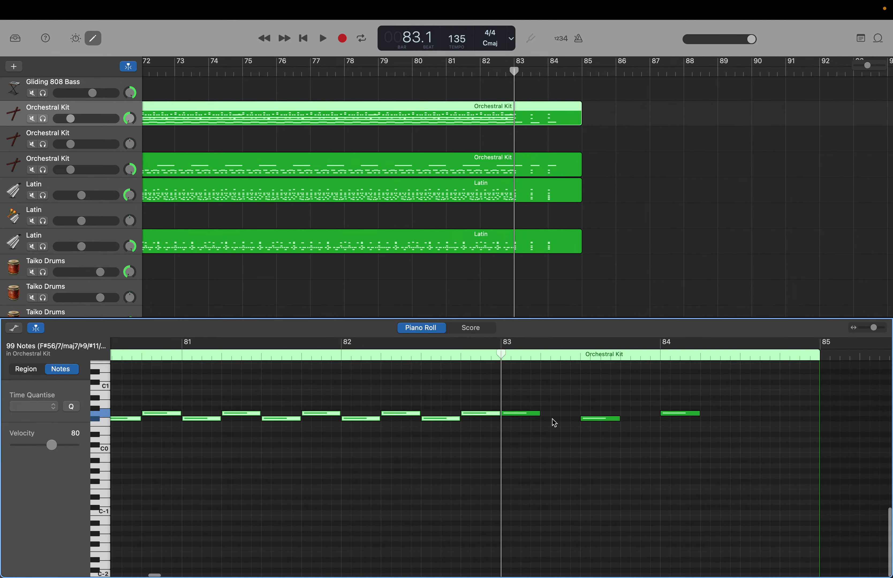
Add short F#6 notes at the starts of bars 83 and 84 and halfway through bar 83 in the first Orchestral Kit region
{"action": "left_click", "coordinate": [537, 415]}
{"action": "scroll", "coordinate": [538, 418], "scroll_direction": "up", "scroll_amount": 5}
{"action": "scroll", "coordinate": [537, 418], "scroll_direction": "up", "scroll_amount": 15}
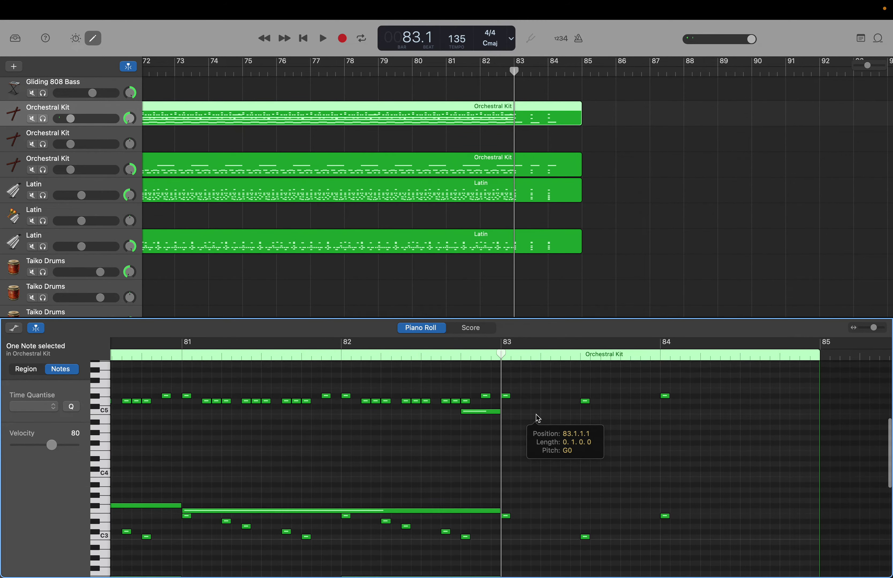
{"action": "scroll", "coordinate": [537, 418], "scroll_direction": "up", "scroll_amount": 5}
{"action": "scroll", "coordinate": [536, 418], "scroll_direction": "down", "scroll_amount": 3}
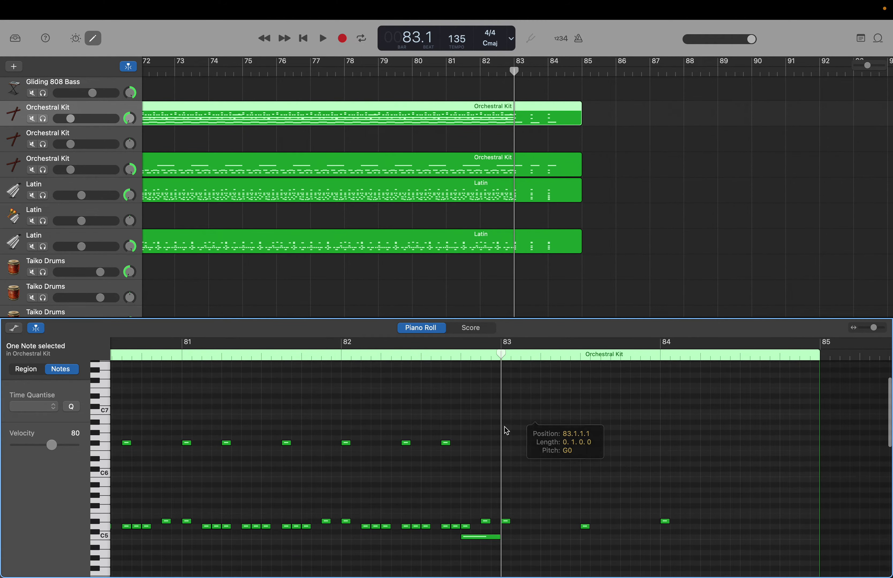
{"action": "left_click", "coordinate": [449, 442]}
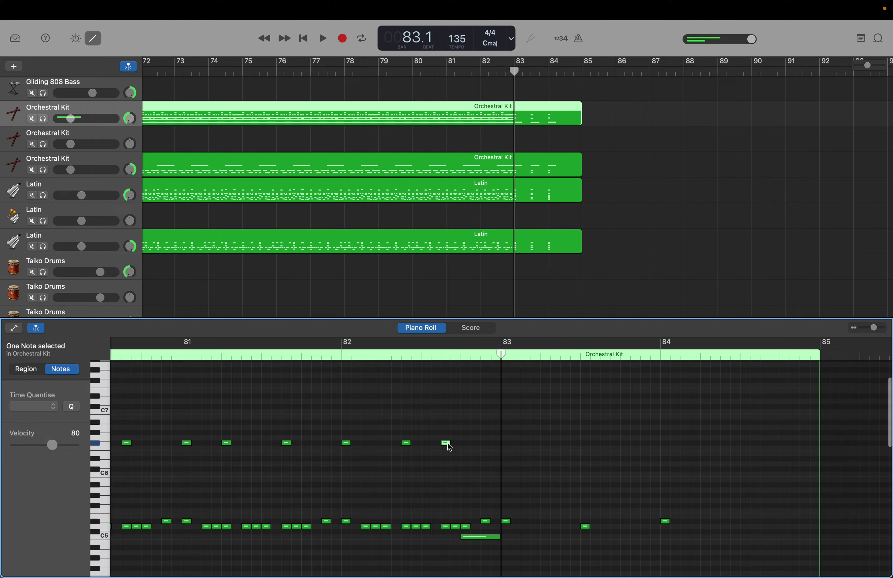
{"action": "right_click", "coordinate": [506, 444]}
{"action": "left_click", "coordinate": [525, 449]}
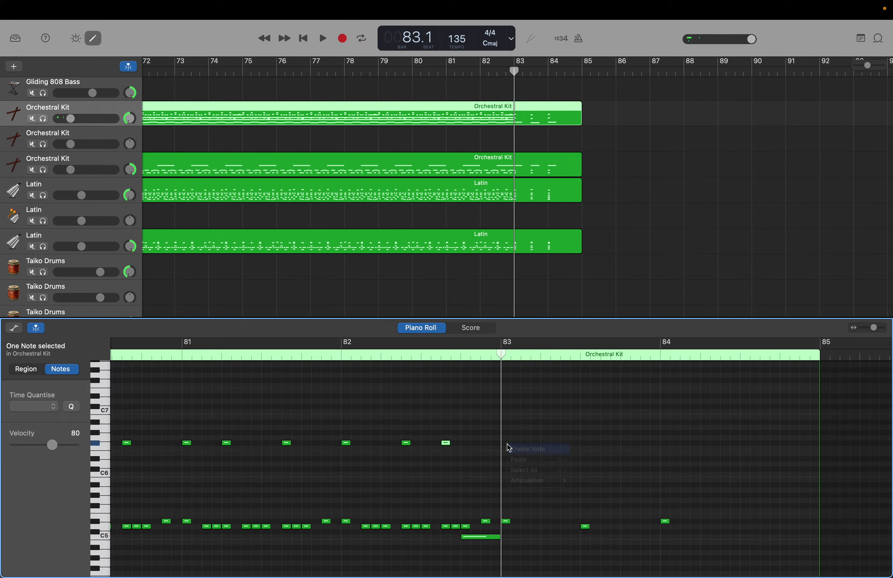
{"action": "right_click", "coordinate": [583, 445]}
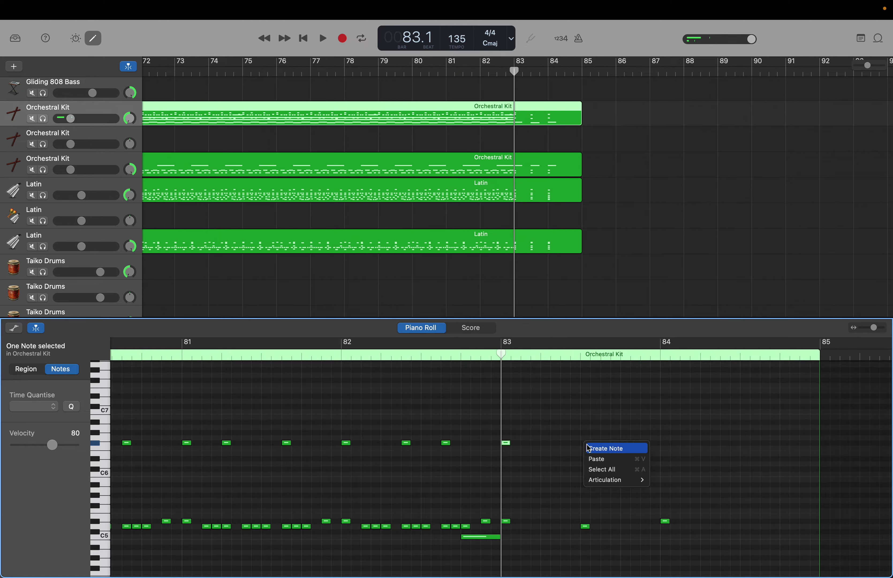
{"action": "left_click", "coordinate": [588, 447]}
{"action": "right_click", "coordinate": [661, 447]}
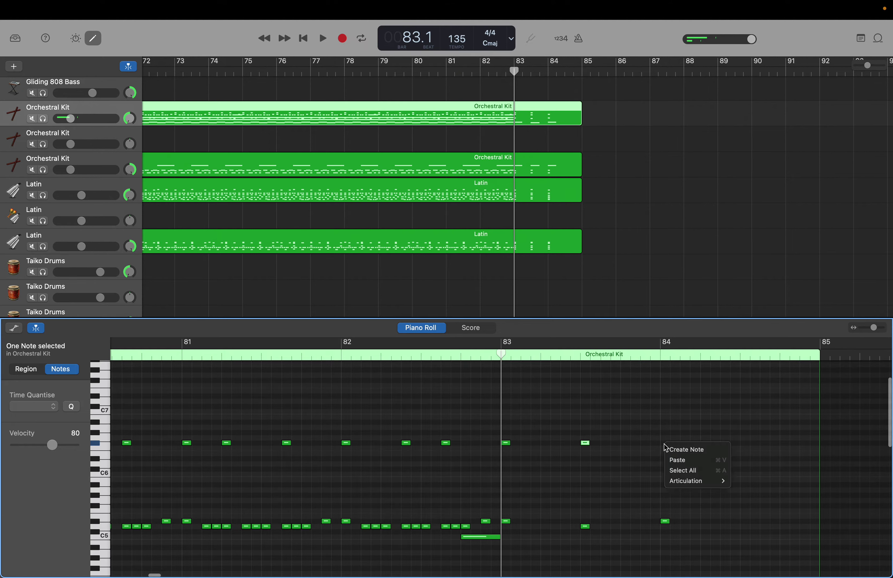
{"action": "left_click", "coordinate": [668, 448]}
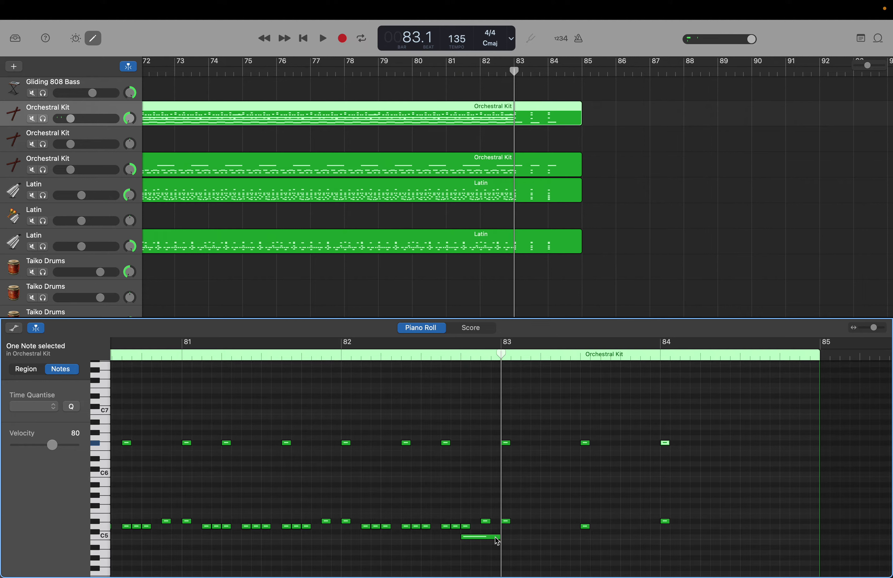
Add one-beat C5 notes at the start and middle of bar 83 and at the start of bar 84
{"action": "left_click", "coordinate": [497, 541]}
{"action": "right_click", "coordinate": [504, 536]}
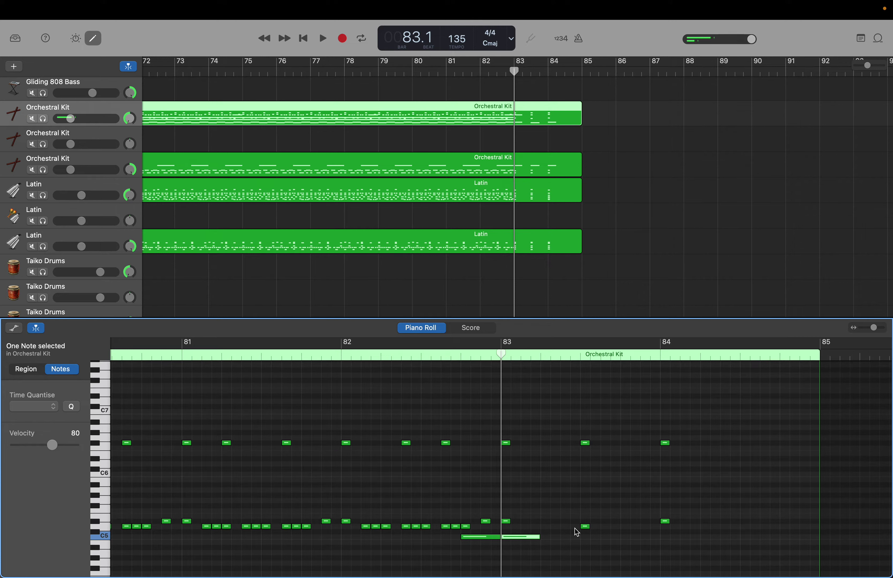
{"action": "right_click", "coordinate": [580, 532]}
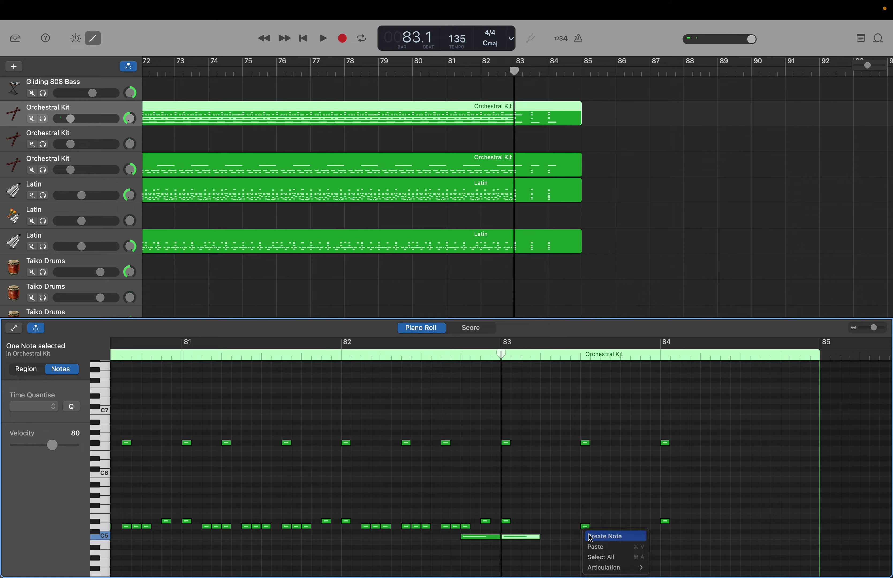
{"action": "left_click", "coordinate": [597, 535]}
{"action": "left_click_drag", "start_coordinate": [608, 535], "coordinate": [602, 537]}
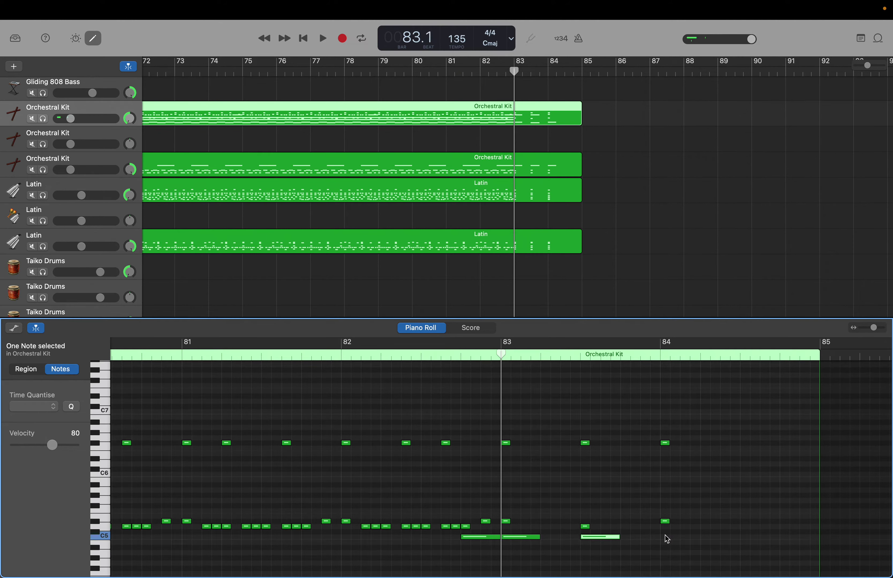
{"action": "right_click", "coordinate": [665, 535]}
{"action": "left_click", "coordinate": [668, 536]}
{"action": "scroll", "coordinate": [668, 536], "scroll_direction": "down", "scroll_amount": 10}
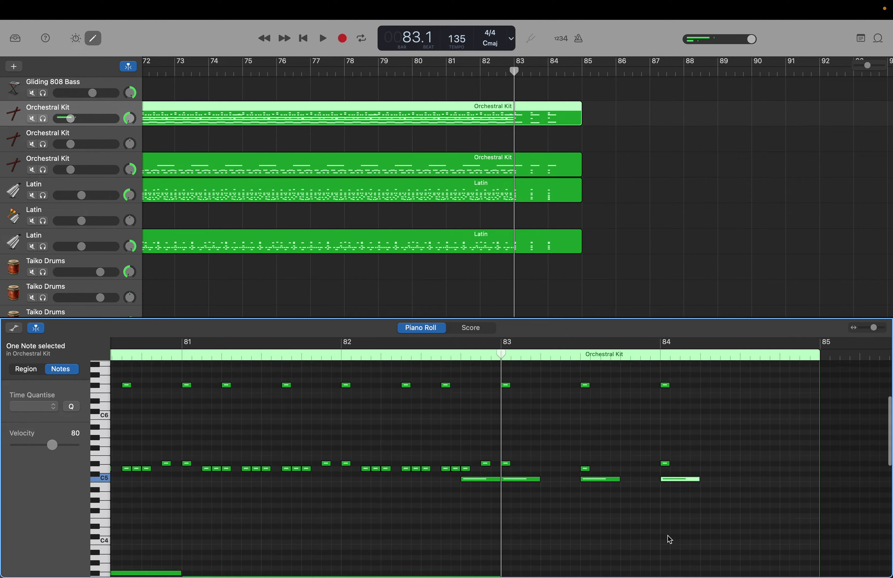
{"action": "right_click", "coordinate": [506, 455]}
{"action": "left_click", "coordinate": [509, 457]}
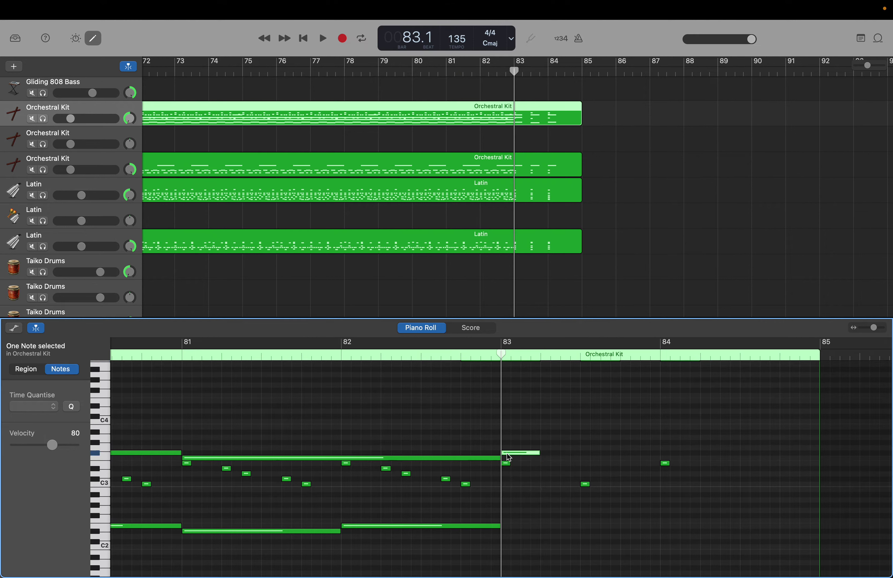
{"action": "key", "text": "Delete"}
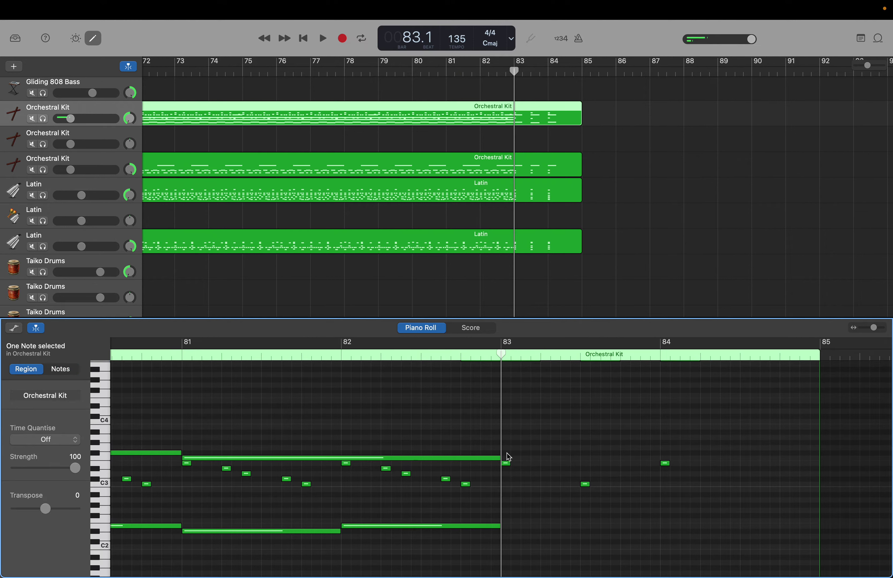
Add a two-bar note spanning bars 83 and 84 and place it on F#3
{"action": "left_click", "coordinate": [485, 459]}
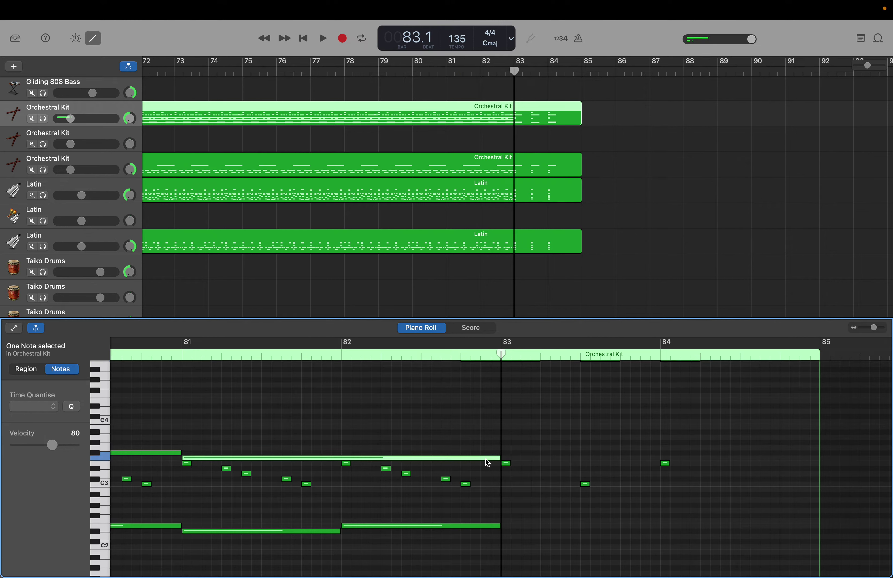
{"action": "right_click", "coordinate": [506, 461]}
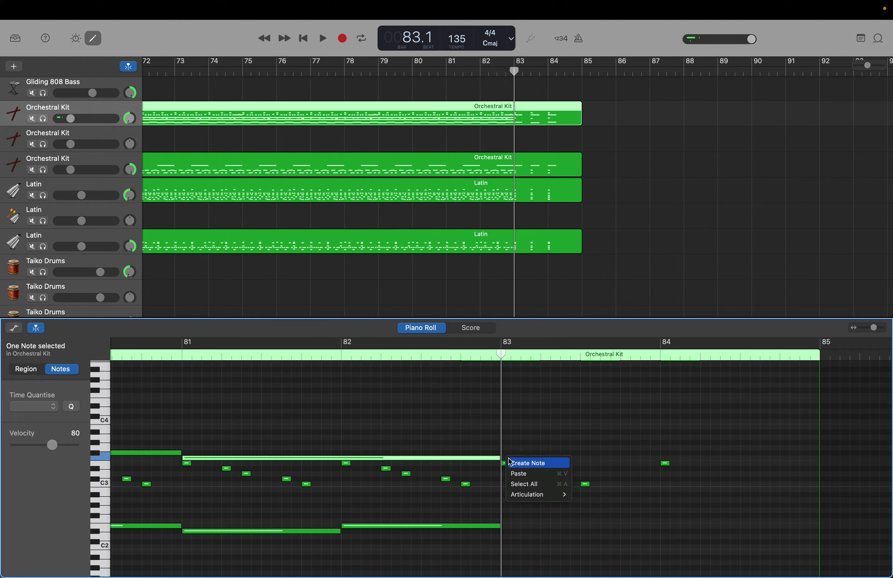
{"action": "left_click", "coordinate": [526, 463]}
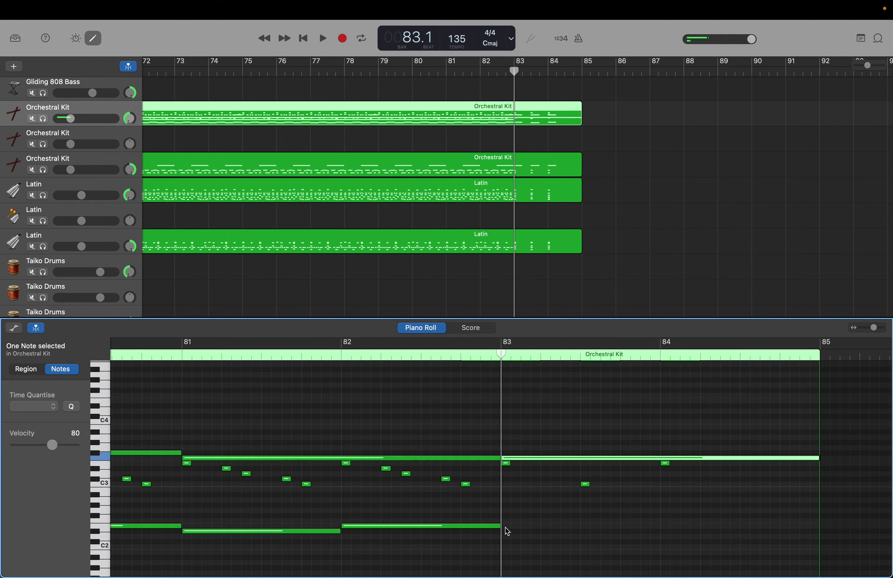
{"action": "left_click_drag", "start_coordinate": [511, 457], "coordinate": [512, 455]}
Add a half-bar E2 note at bar 83, a half-bar D#2 note in that bar's second half, and a one-bar E2 note at bar 84
{"action": "scroll", "coordinate": [491, 534], "scroll_direction": "down", "scroll_amount": 3}
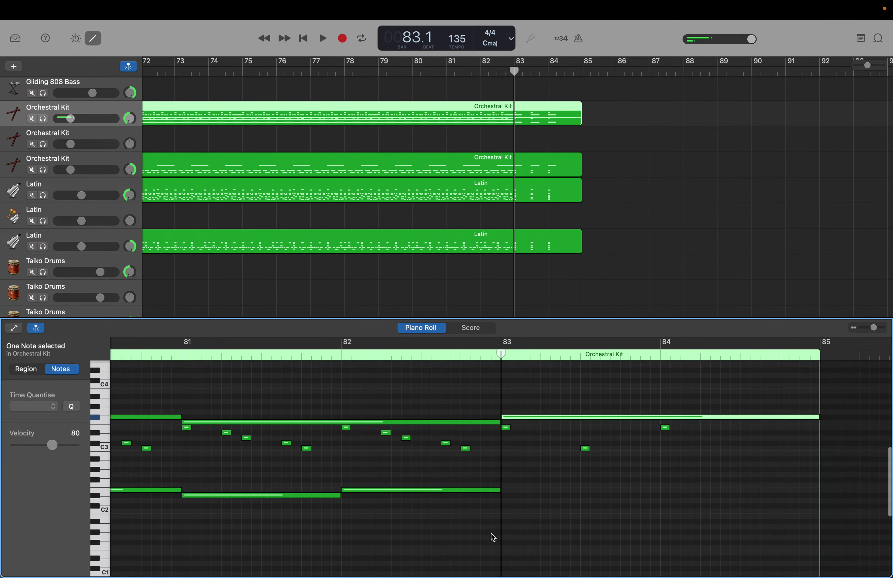
{"action": "left_click", "coordinate": [462, 490]}
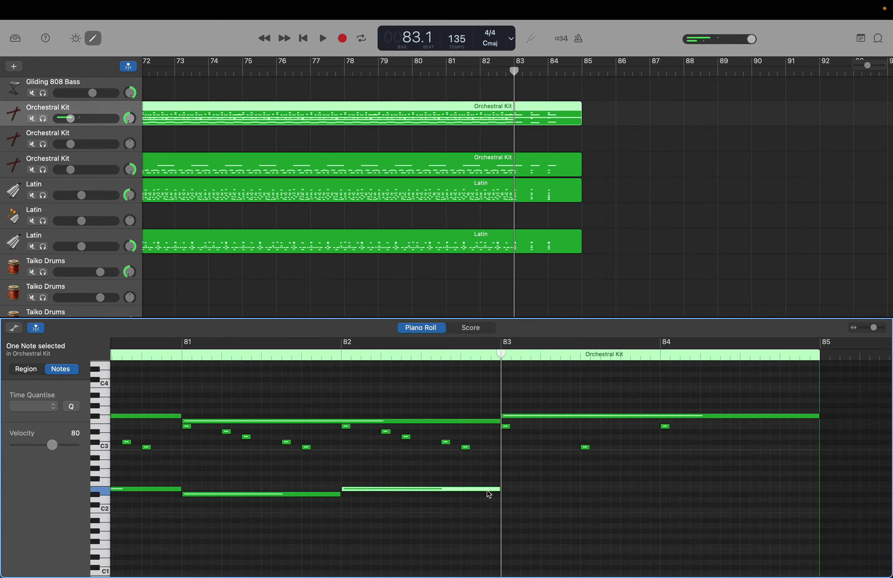
{"action": "right_click", "coordinate": [505, 493]}
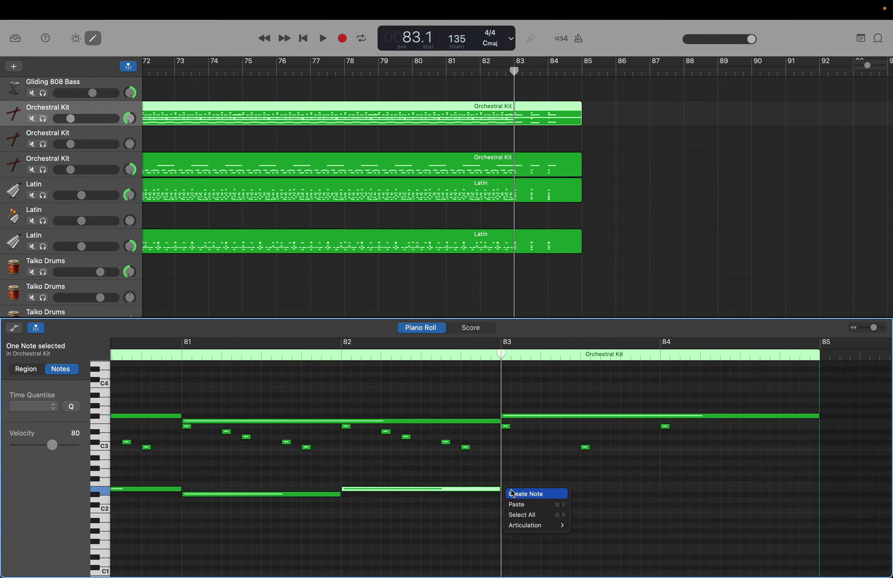
{"action": "left_click", "coordinate": [524, 492]}
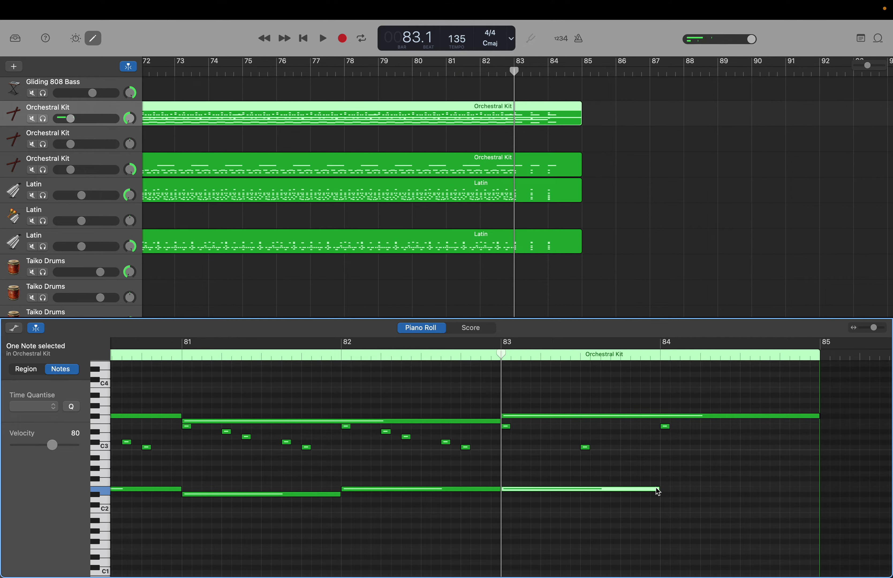
{"action": "left_click", "coordinate": [657, 487]}
{"action": "right_click", "coordinate": [665, 490]}
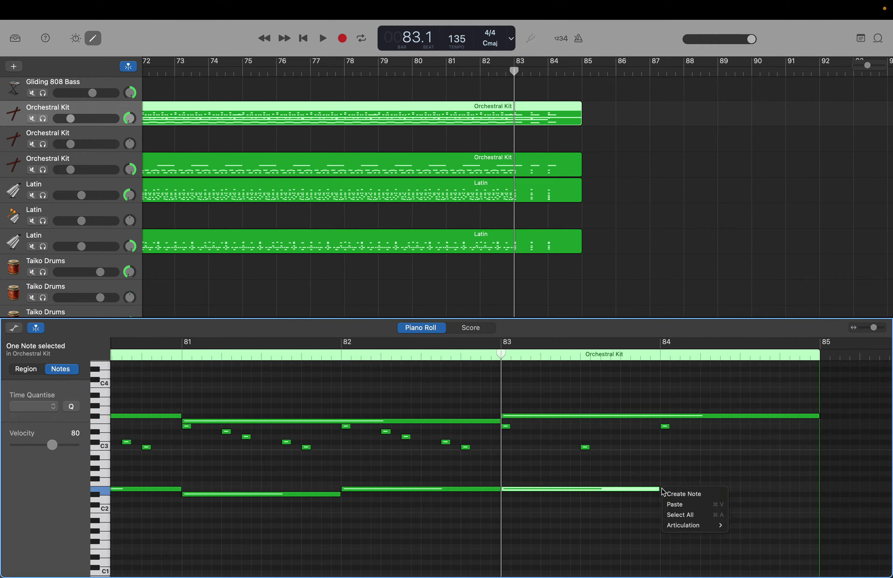
{"action": "left_click", "coordinate": [667, 493]}
{"action": "left_click_drag", "start_coordinate": [658, 488], "coordinate": [578, 501]}
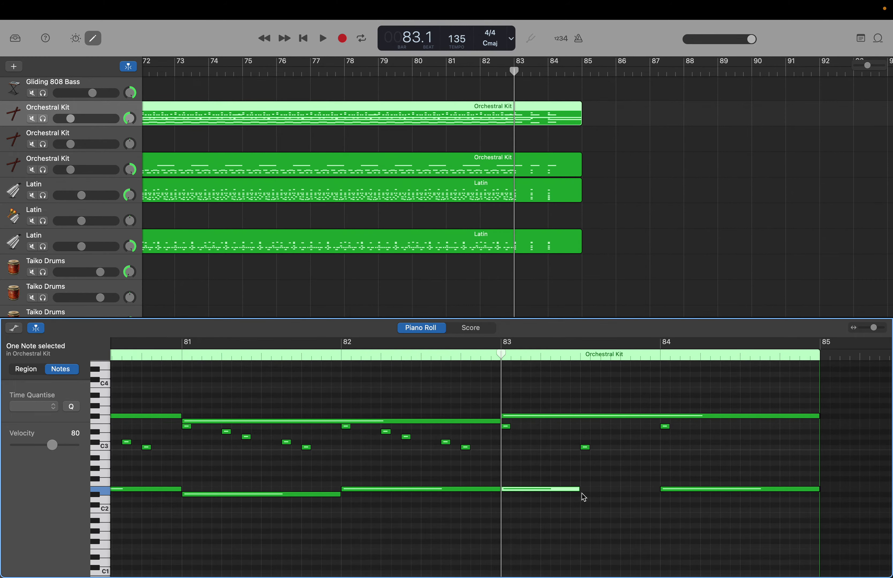
{"action": "right_click", "coordinate": [584, 498]}
{"action": "left_click", "coordinate": [586, 499]}
{"action": "scroll", "coordinate": [586, 498], "scroll_direction": "down", "scroll_amount": 10}
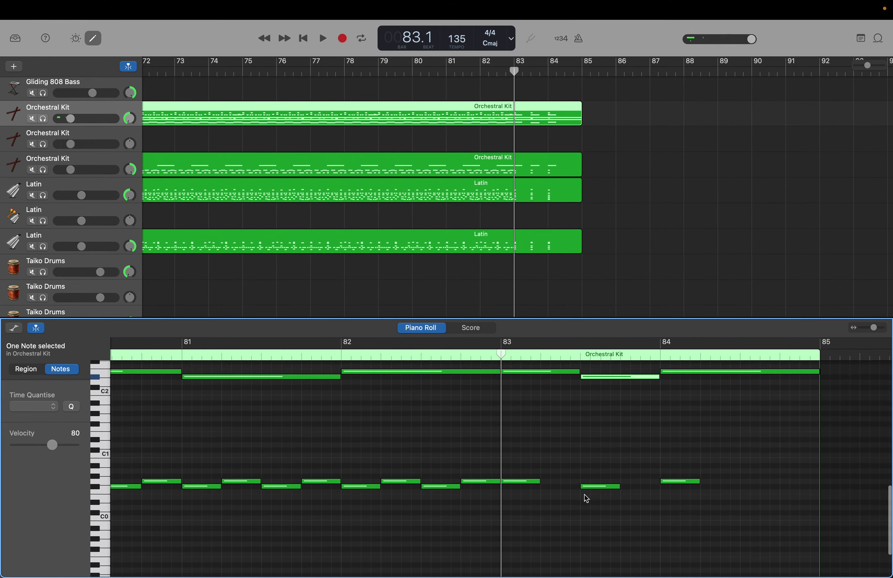
{"action": "scroll", "coordinate": [586, 498], "scroll_direction": "up", "scroll_amount": 15}
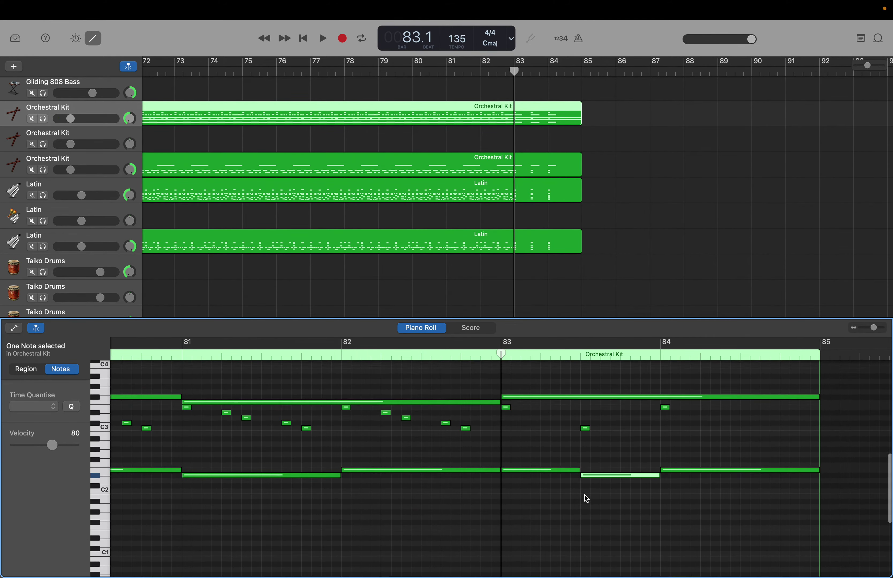
{"action": "scroll", "coordinate": [584, 495], "scroll_direction": "down", "scroll_amount": 3}
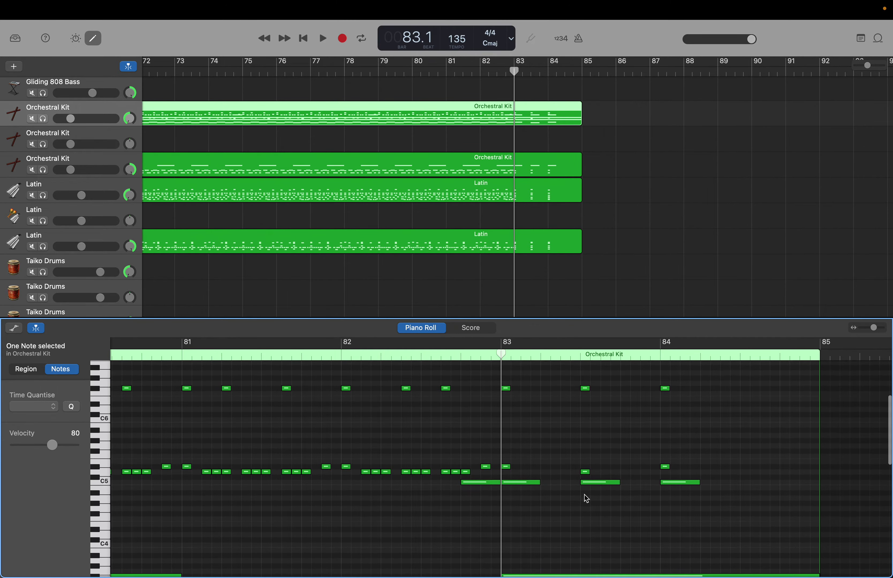
{"action": "scroll", "coordinate": [584, 495], "scroll_direction": "up", "scroll_amount": 3}
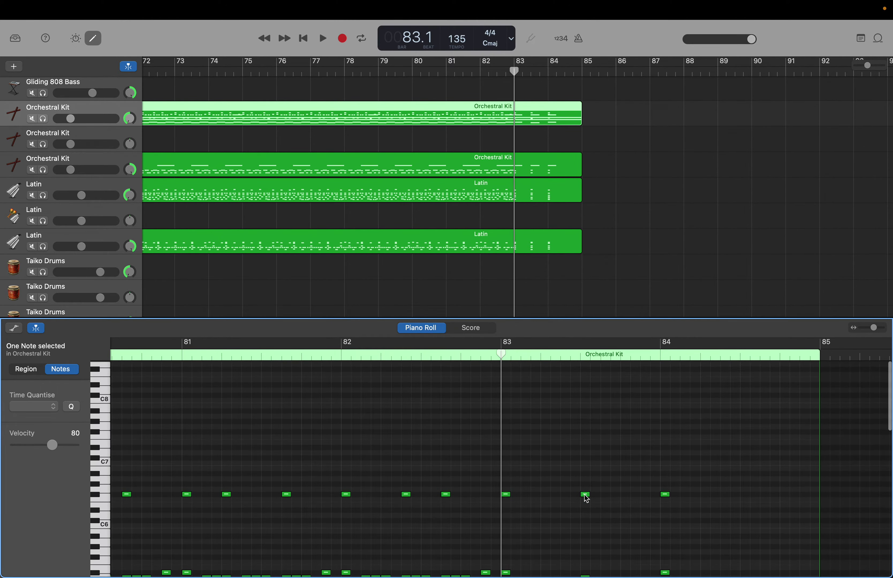
{"action": "scroll", "coordinate": [584, 494], "scroll_direction": "up", "scroll_amount": 5}
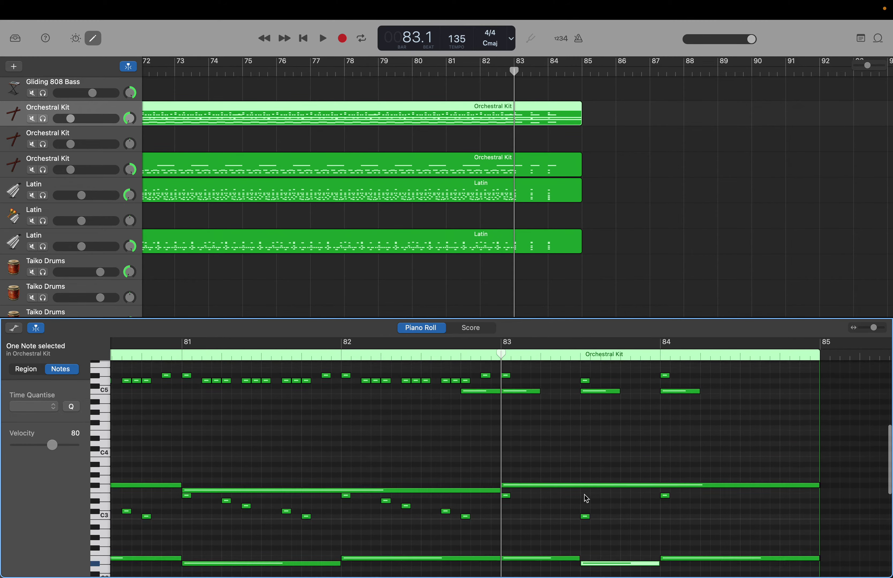
{"action": "scroll", "coordinate": [585, 494], "scroll_direction": "up", "scroll_amount": 1}
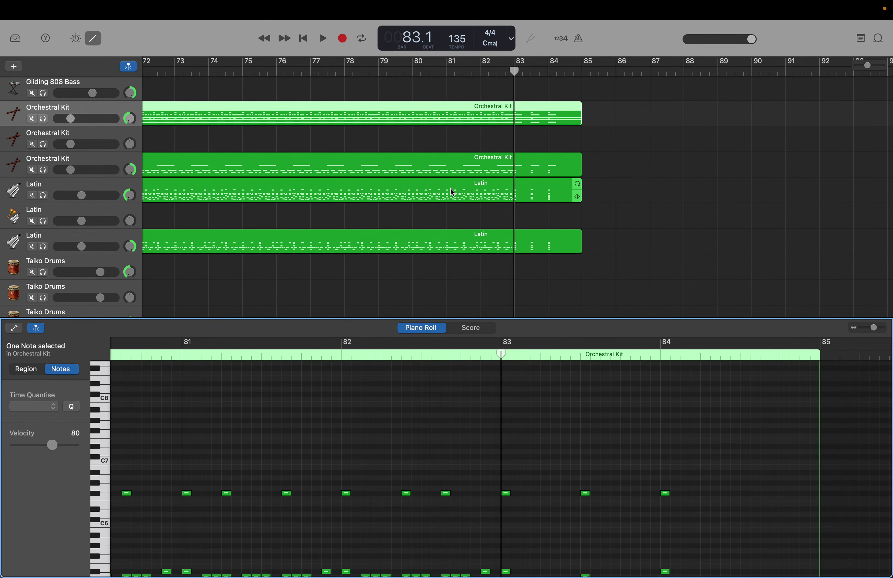
Open the third Orchestral Kit track's region for note editing and set the playhead to bar 47
{"action": "left_click", "coordinate": [425, 154]}
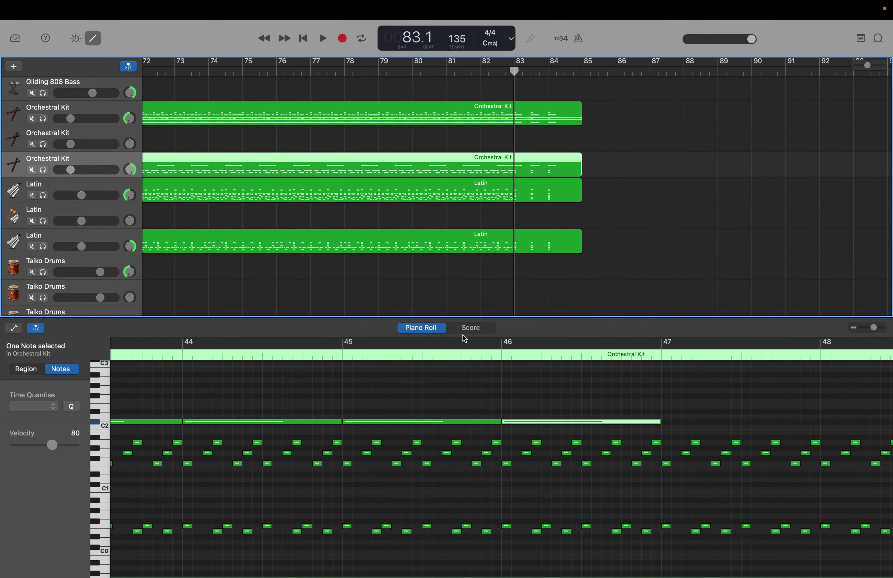
{"action": "scroll", "coordinate": [452, 391], "scroll_direction": "right", "scroll_amount": 5}
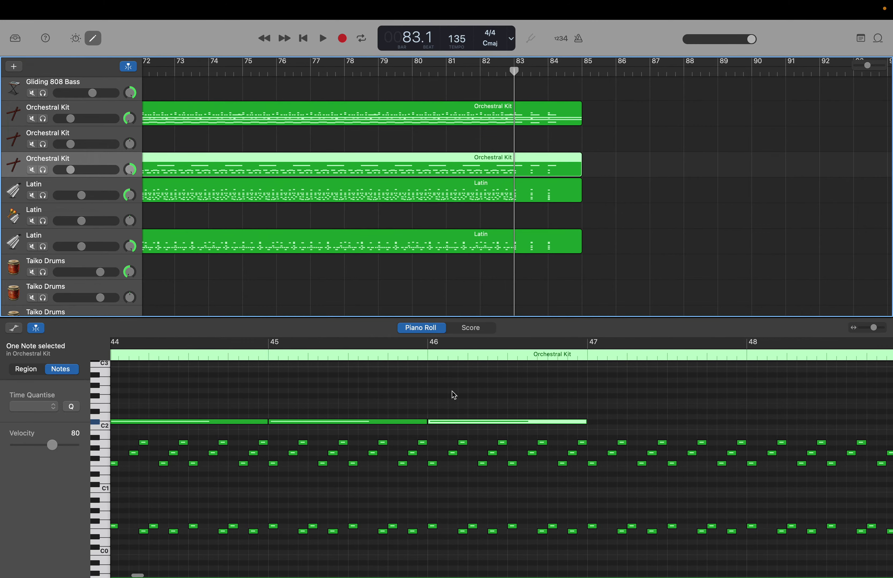
{"action": "scroll", "coordinate": [452, 392], "scroll_direction": "up", "scroll_amount": 6}
{"action": "scroll", "coordinate": [453, 393], "scroll_direction": "up", "scroll_amount": 2}
{"action": "scroll", "coordinate": [453, 393], "scroll_direction": "left", "scroll_amount": 10}
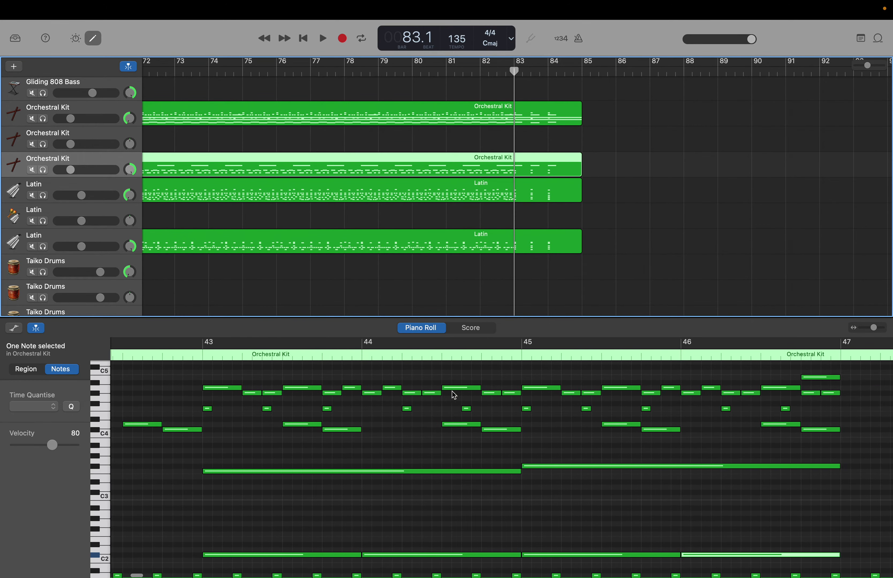
{"action": "scroll", "coordinate": [454, 395], "scroll_direction": "down", "scroll_amount": 1}
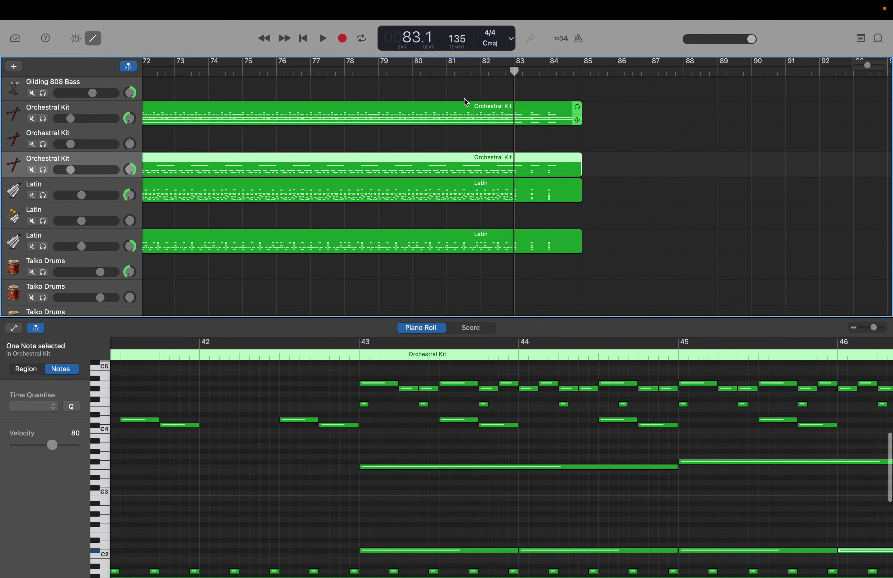
{"action": "double_click", "coordinate": [414, 40]}
{"action": "type", "text": "47"}
{"action": "key", "text": "Return"}
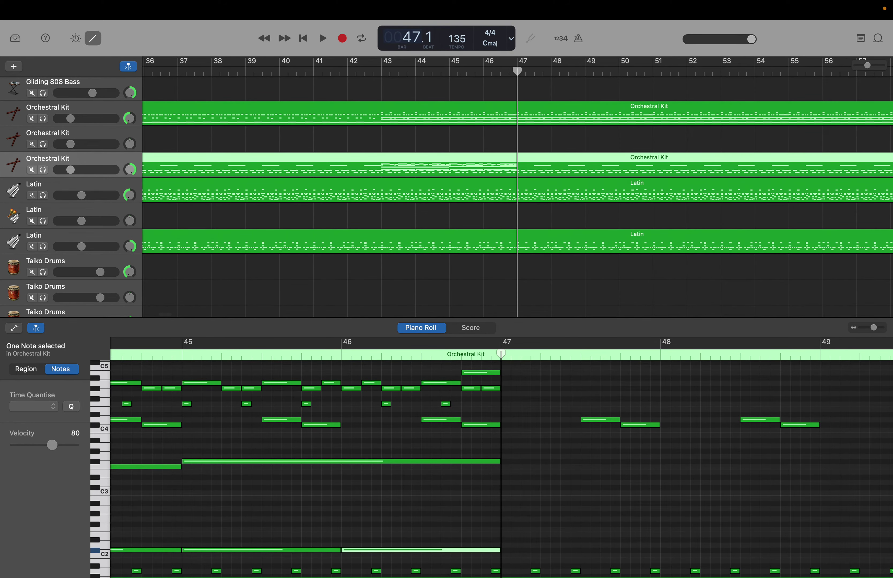
Delete every note from bar 47 through the end of bar 82, keeping the ending hits in bars 83 and 84
{"action": "scroll", "coordinate": [532, 472], "scroll_direction": "up", "scroll_amount": 10}
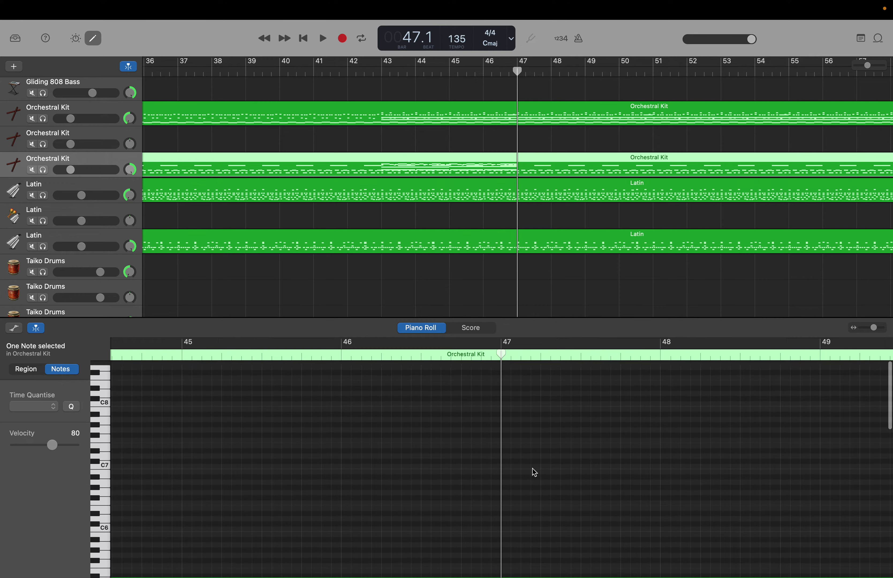
{"action": "left_click_drag", "start_coordinate": [507, 369], "coordinate": [888, 574]}
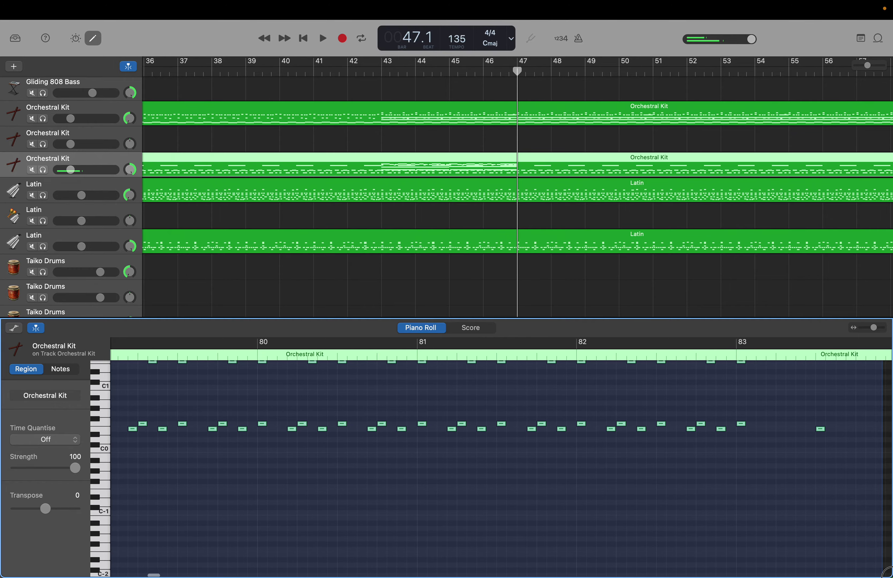
{"action": "left_click_drag", "start_coordinate": [888, 573], "coordinate": [600, 573]}
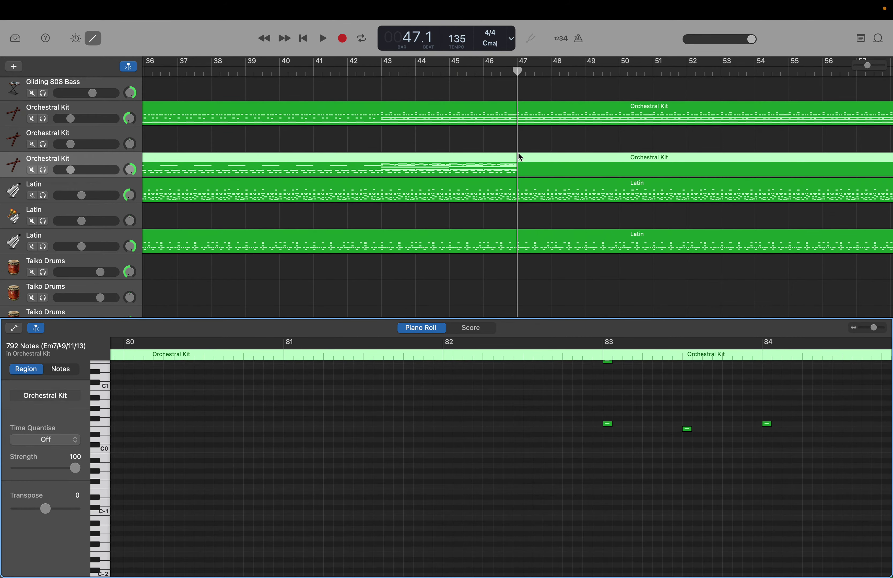
Copy all notes of bars 43–46 and paste them repeatedly from bar 47 until the pattern reaches bar 83
{"action": "left_click_drag", "start_coordinate": [516, 73], "coordinate": [516, 74]}
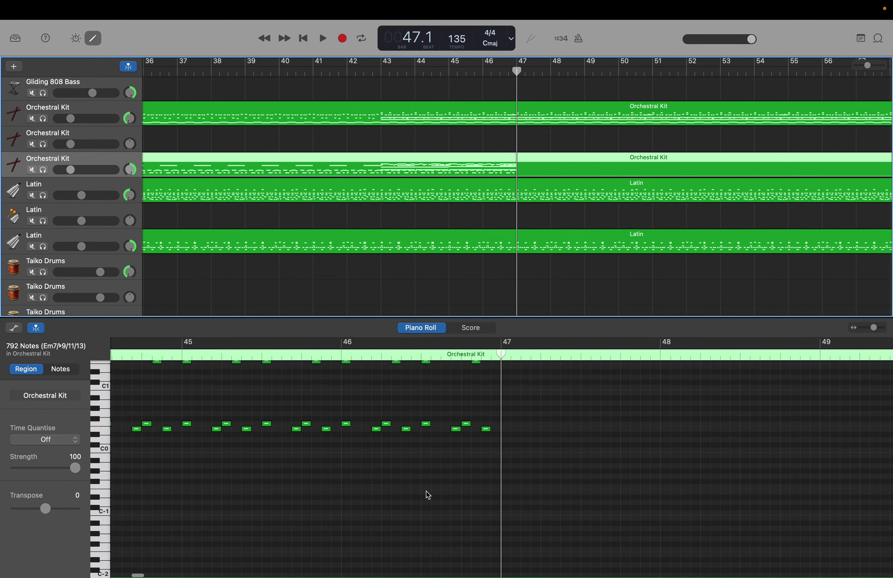
{"action": "scroll", "coordinate": [428, 495], "scroll_direction": "left", "scroll_amount": 10}
{"action": "scroll", "coordinate": [400, 484], "scroll_direction": "right", "scroll_amount": 3}
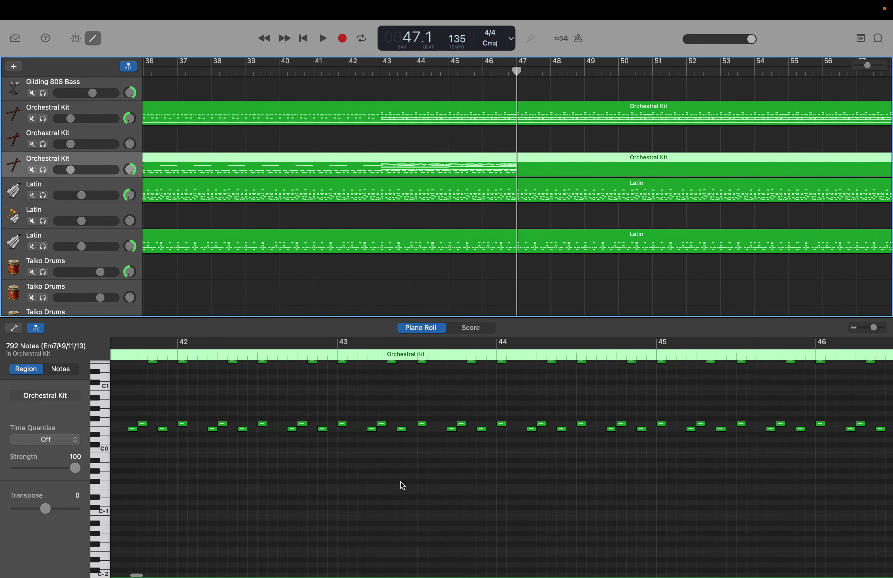
{"action": "scroll", "coordinate": [398, 484], "scroll_direction": "left", "scroll_amount": 3}
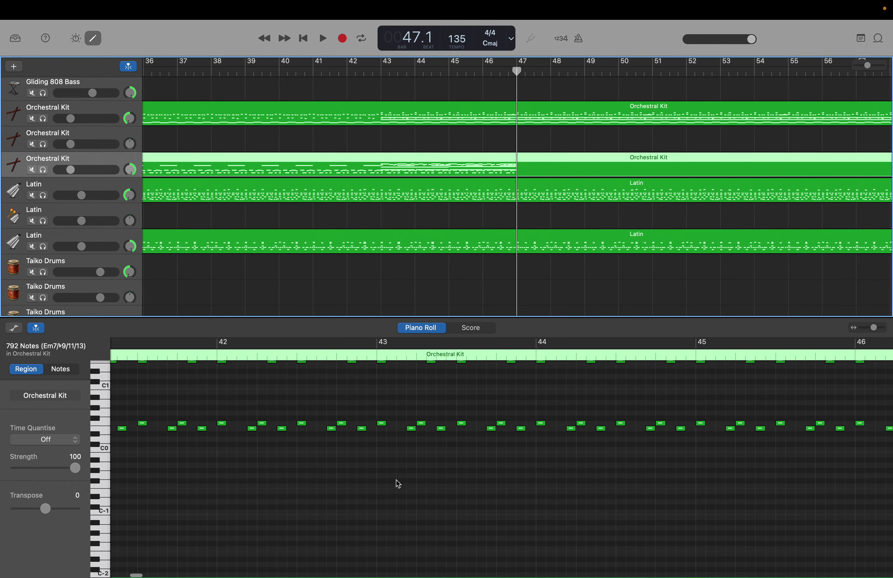
{"action": "scroll", "coordinate": [398, 484], "scroll_direction": "up", "scroll_amount": 5}
{"action": "scroll", "coordinate": [398, 484], "scroll_direction": "up", "scroll_amount": 10}
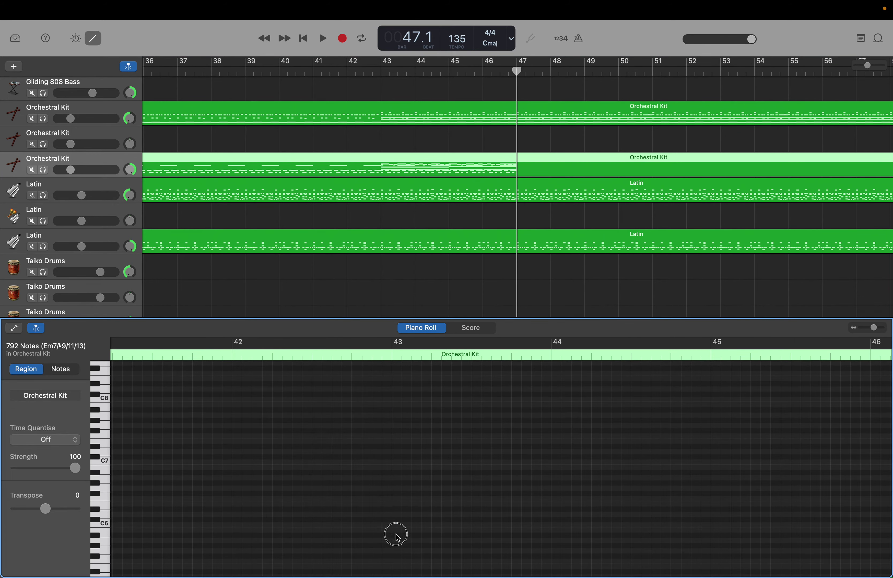
{"action": "scroll", "coordinate": [396, 545], "scroll_direction": "down", "scroll_amount": 8}
{"action": "left_click_drag", "start_coordinate": [400, 572], "coordinate": [849, 574]}
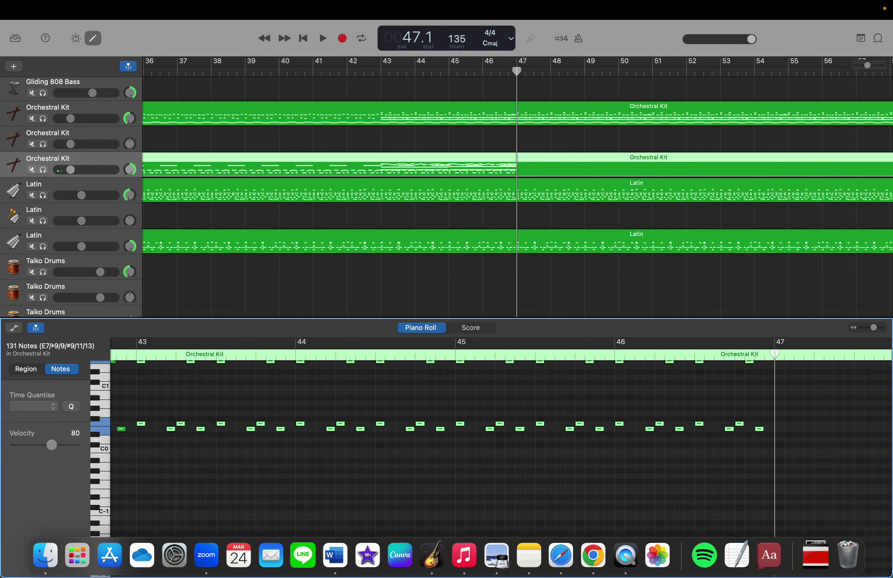
{"action": "key", "text": "period"}
{"action": "key", "text": "period"}
{"action": "key", "text": "period"}
{"action": "key", "text": "period"}
{"action": "key", "text": "period"}
{"action": "key", "text": "period"}
{"action": "key", "text": "period"}
{"action": "key", "text": "period"}
{"action": "key", "text": "period"}
{"action": "key", "text": "period"}
{"action": "key", "text": "period"}
{"action": "key", "text": "period"}
{"action": "key", "text": "period"}
{"action": "key", "text": "period"}
{"action": "key", "text": "period"}
{"action": "key", "text": "period"}
{"action": "key", "text": "period"}
{"action": "key", "text": "period"}
{"action": "key", "text": "period"}
{"action": "key", "text": "period"}
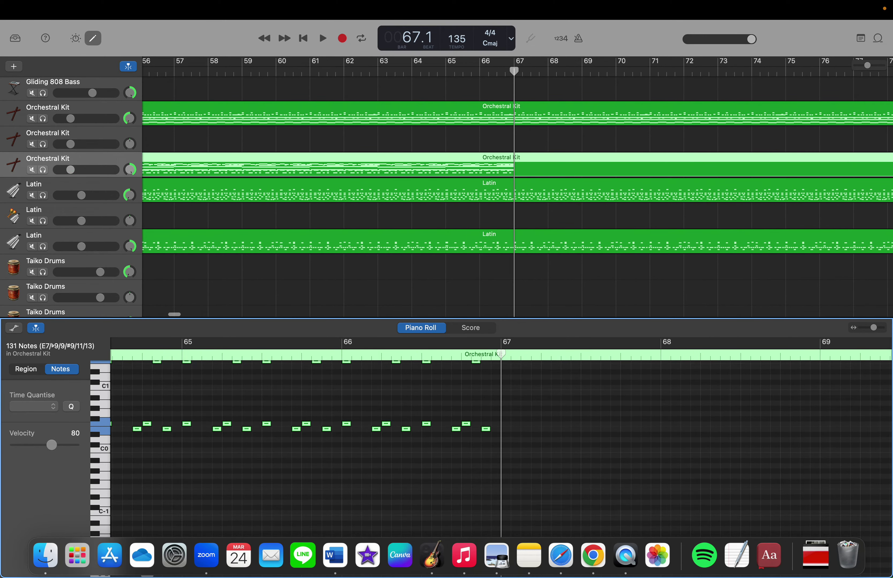
{"action": "key", "text": "period"}
{"action": "key", "text": "period"}
{"action": "key", "text": "period"}
{"action": "key", "text": "period"}
{"action": "key", "text": "period"}
{"action": "key", "text": "period"}
{"action": "key", "text": "period"}
{"action": "key", "text": "period"}
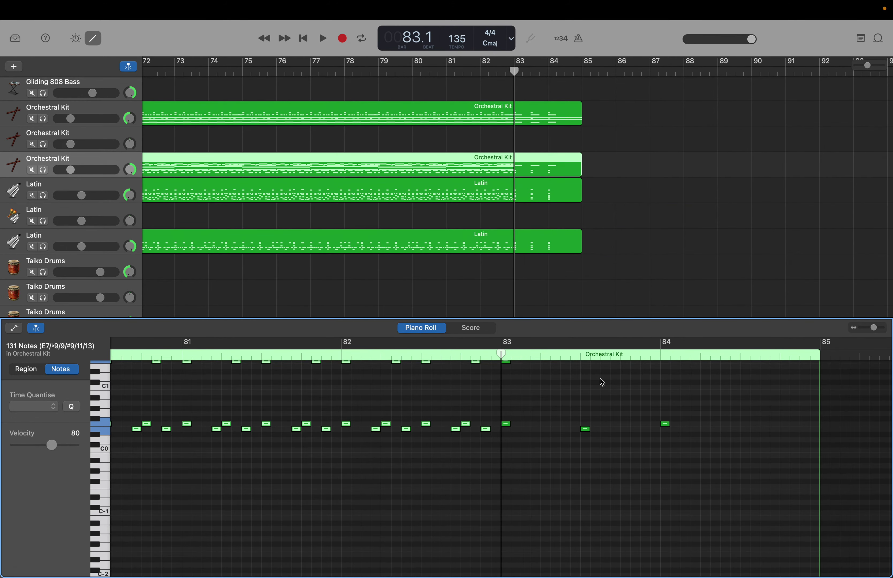
Add one-beat B4 notes at the start and middle of bar 83 and at the start of bar 84
{"action": "scroll", "coordinate": [600, 378], "scroll_direction": "up", "scroll_amount": 10}
{"action": "scroll", "coordinate": [600, 378], "scroll_direction": "up", "scroll_amount": 8}
{"action": "scroll", "coordinate": [600, 378], "scroll_direction": "down", "scroll_amount": 4}
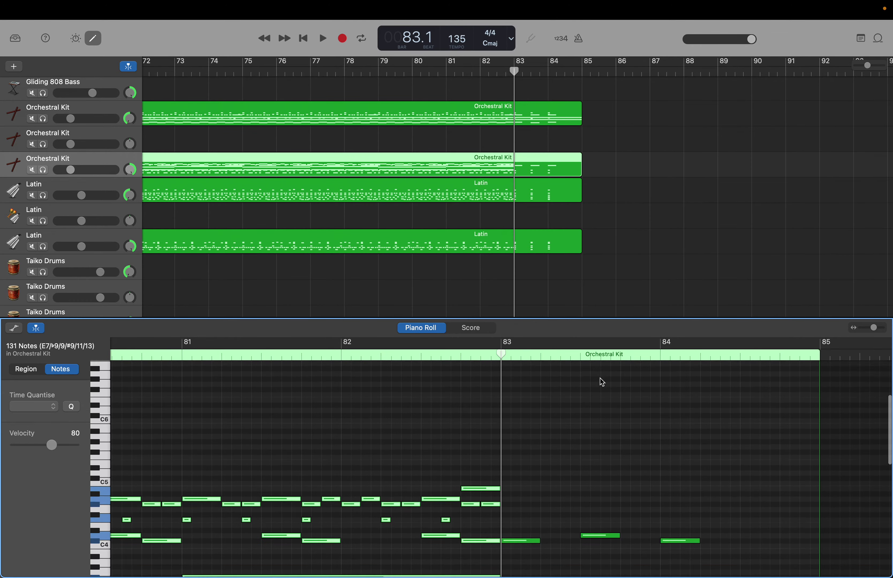
{"action": "left_click", "coordinate": [552, 408]}
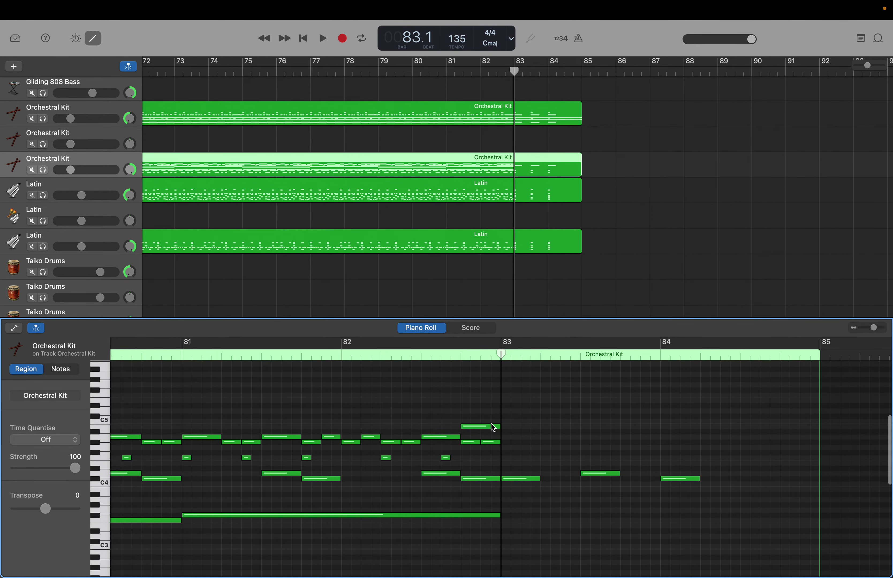
{"action": "left_click", "coordinate": [493, 427]}
{"action": "right_click", "coordinate": [506, 429]}
{"action": "left_click", "coordinate": [541, 429]}
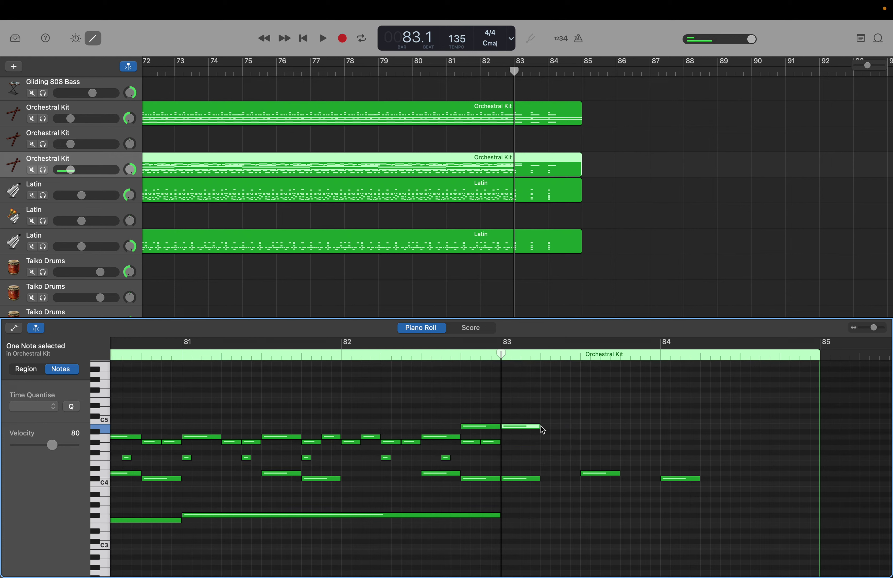
{"action": "right_click", "coordinate": [584, 427]}
{"action": "left_click", "coordinate": [601, 431]}
{"action": "right_click", "coordinate": [663, 429]}
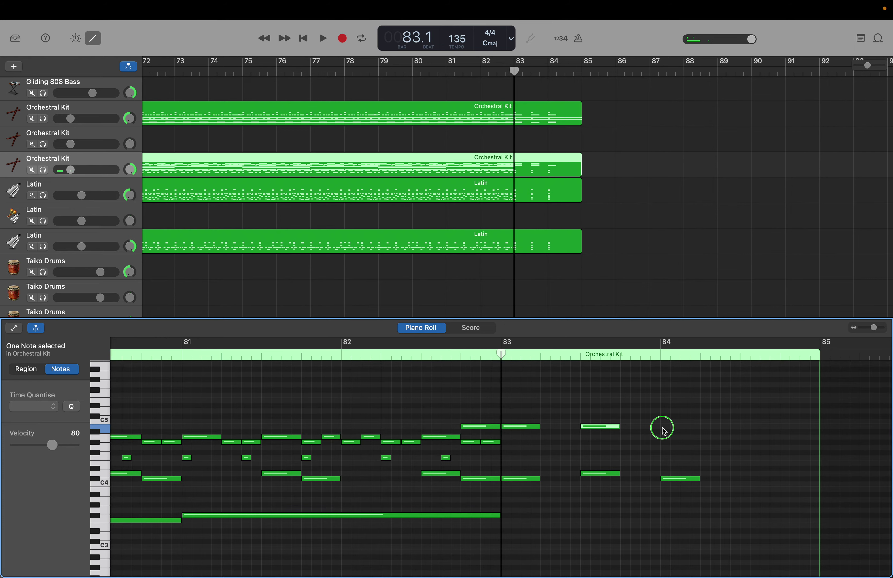
{"action": "left_click", "coordinate": [667, 433]}
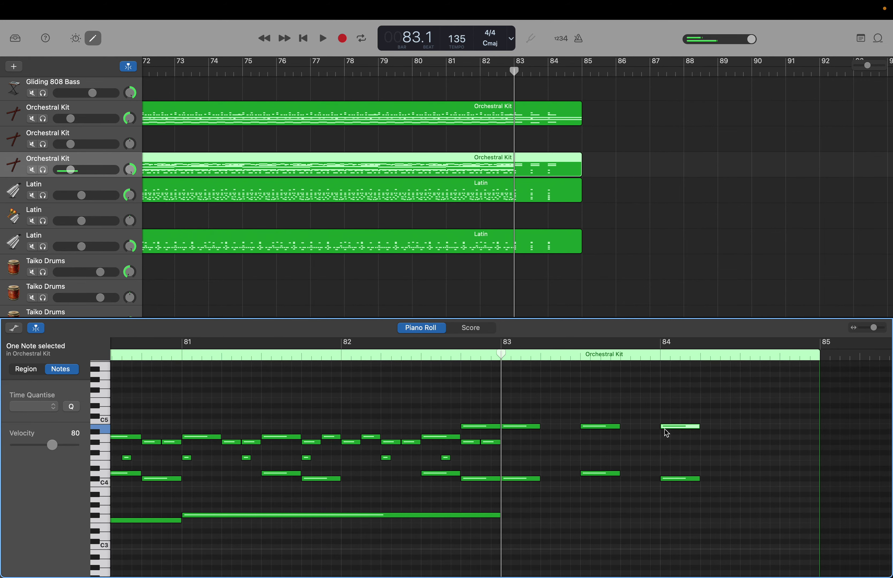
Add one-beat notes on A4 at the start of bar 83, G#4 at its middle, and A4 at the start of bar 84
{"action": "scroll", "coordinate": [570, 486], "scroll_direction": "down", "scroll_amount": 2}
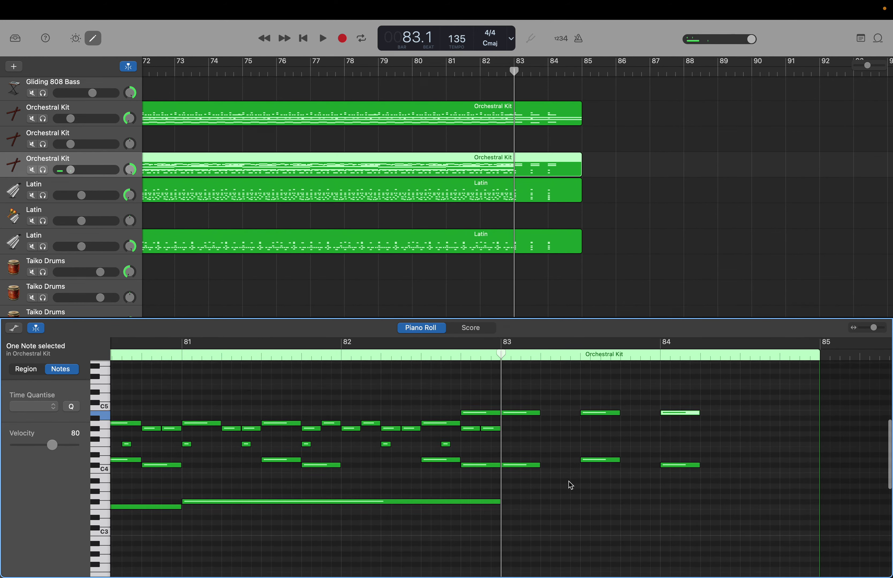
{"action": "left_click", "coordinate": [487, 428]}
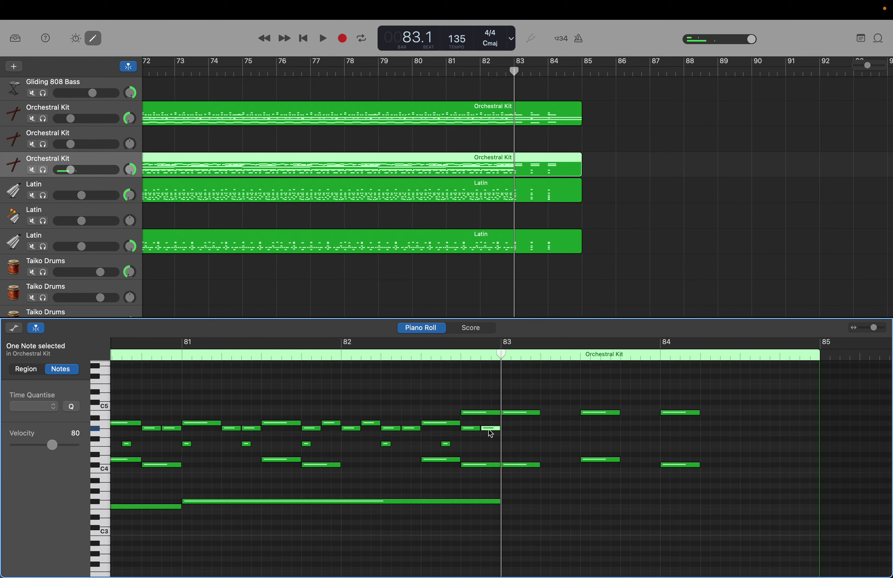
{"action": "left_click", "coordinate": [471, 430]}
{"action": "left_click", "coordinate": [452, 424]}
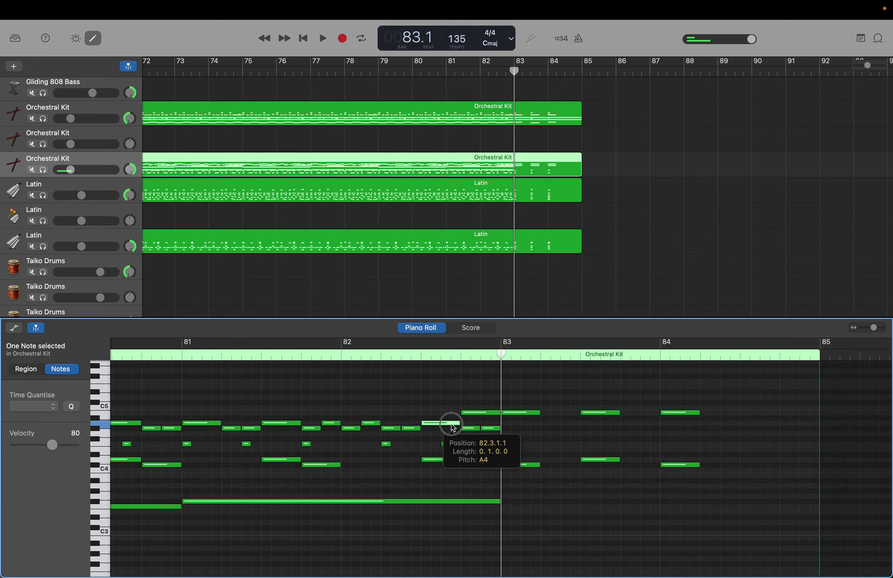
{"action": "right_click", "coordinate": [505, 424]}
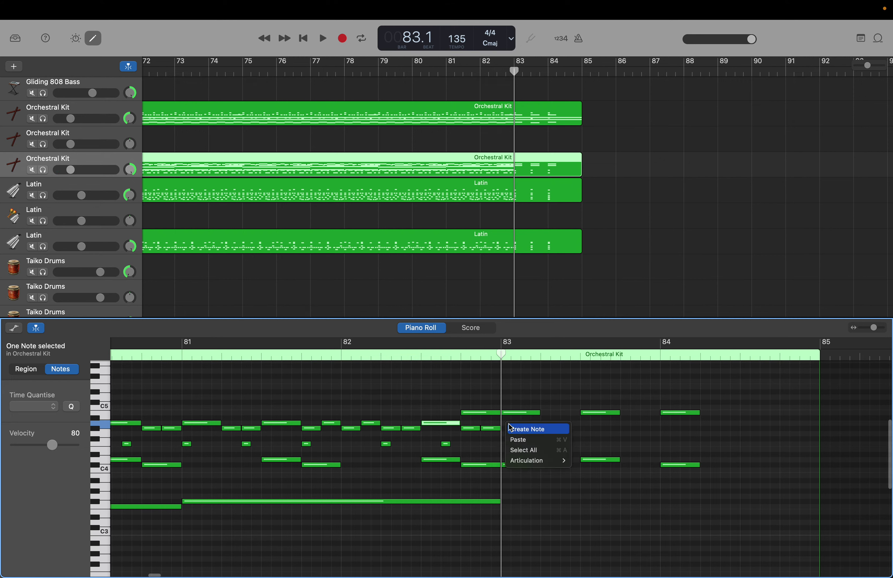
{"action": "left_click", "coordinate": [517, 425]}
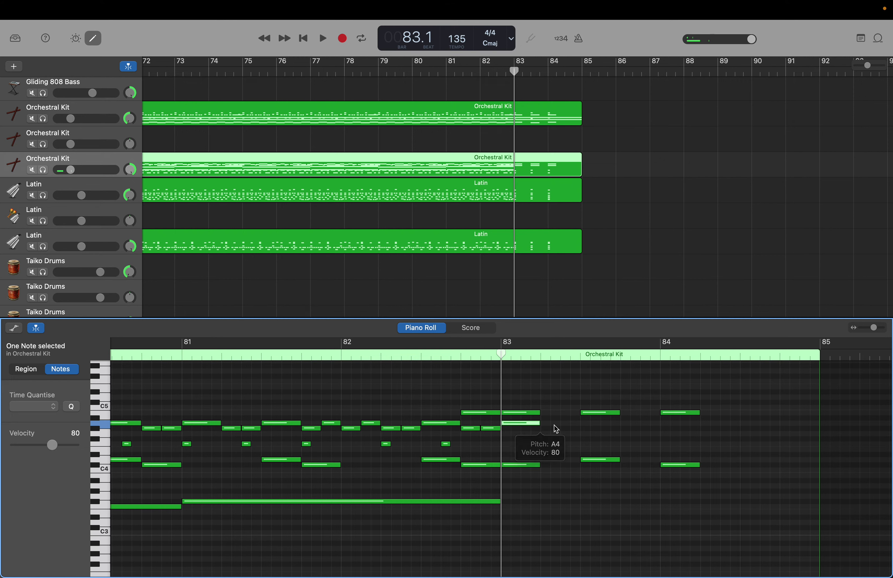
{"action": "right_click", "coordinate": [580, 428]}
{"action": "left_click", "coordinate": [589, 434]}
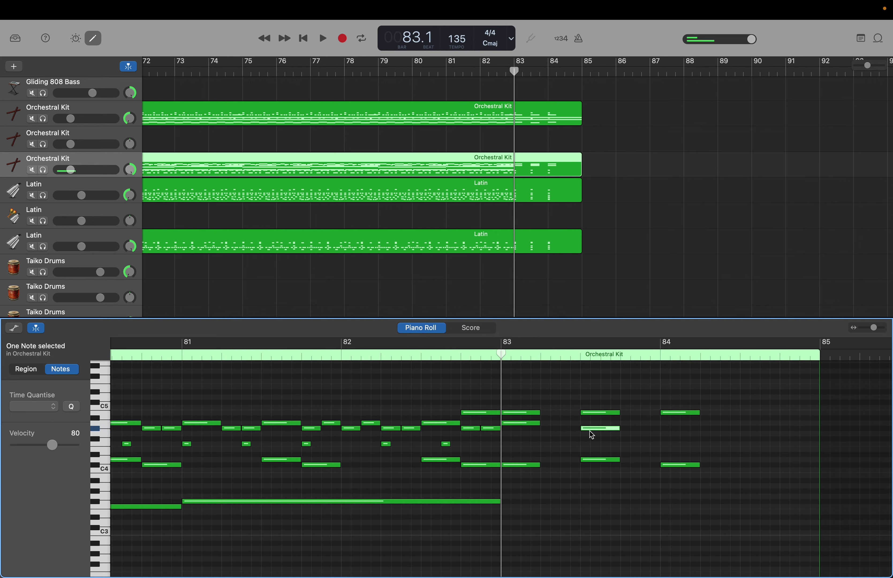
{"action": "right_click", "coordinate": [662, 422]}
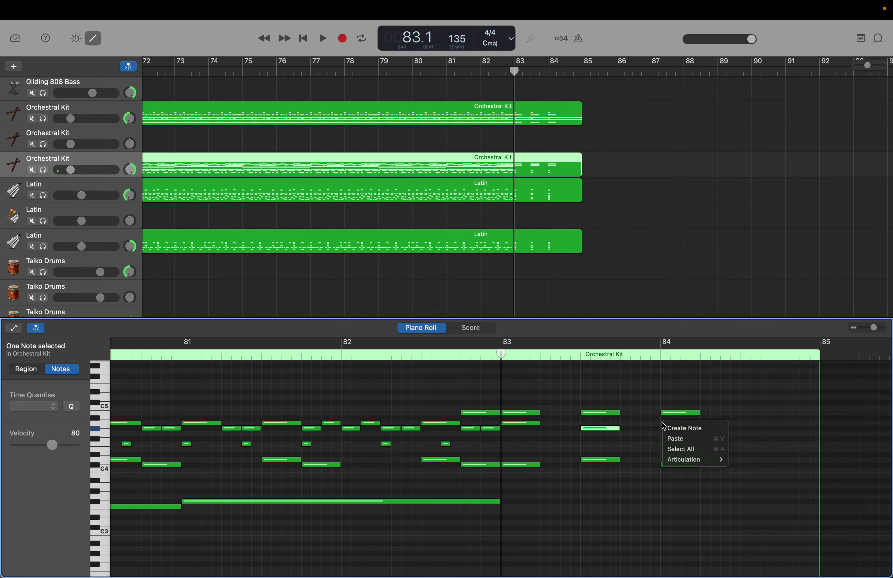
{"action": "left_click", "coordinate": [667, 426]}
Add a two-bar F3 note spanning bars 83 and 84
{"action": "scroll", "coordinate": [666, 422], "scroll_direction": "down", "scroll_amount": 5}
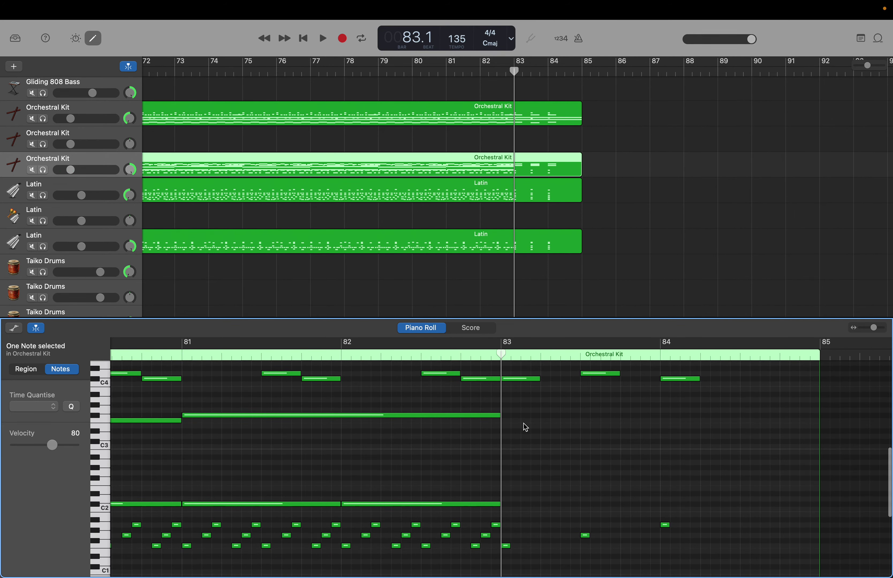
{"action": "left_click", "coordinate": [478, 415]}
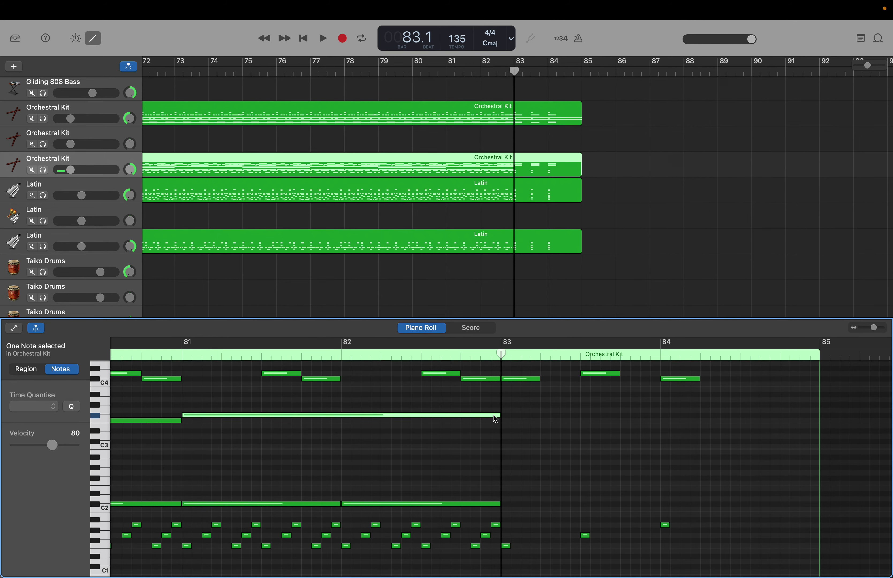
{"action": "right_click", "coordinate": [505, 422]}
{"action": "left_click", "coordinate": [510, 426]}
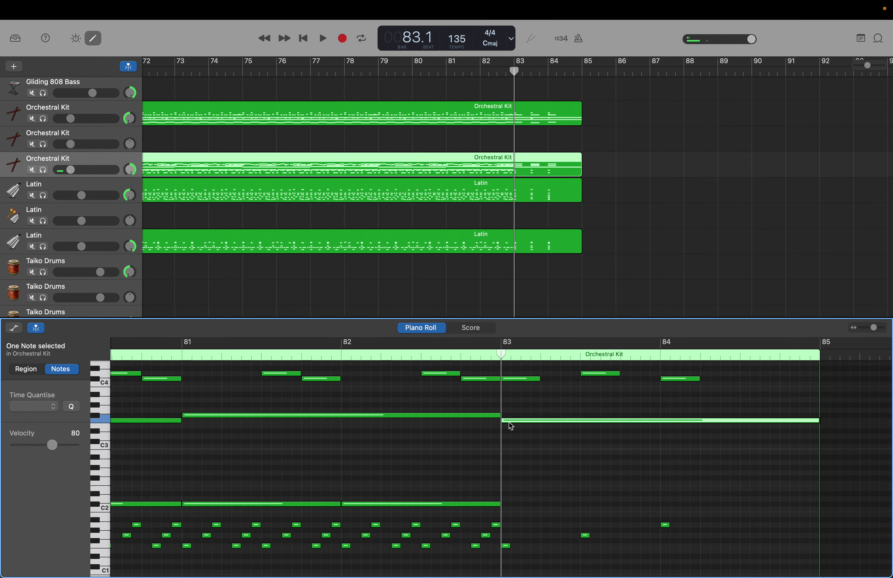
Add two half-bar C#2 notes filling bar 83 and a one-bar C#2 note at bar 84
{"action": "scroll", "coordinate": [508, 422], "scroll_direction": "down", "scroll_amount": 3}
{"action": "left_click", "coordinate": [467, 442]}
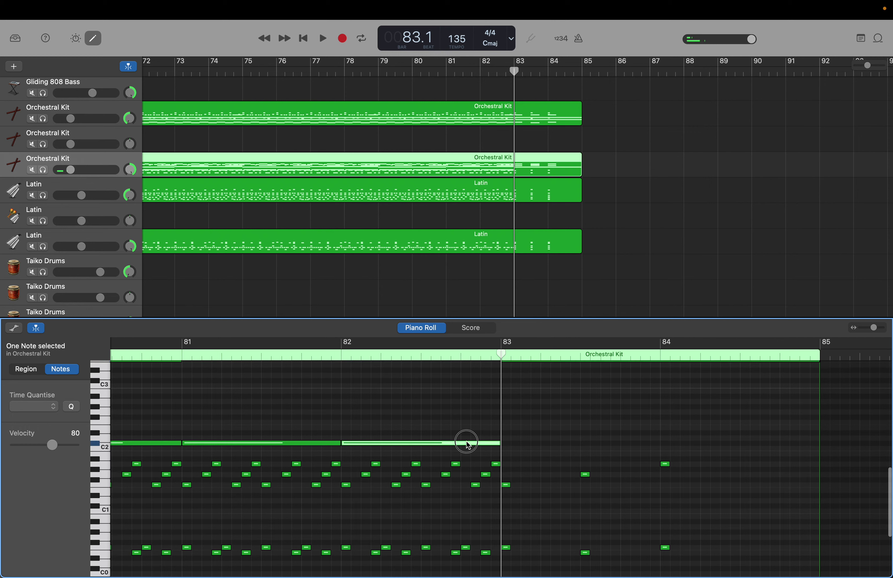
{"action": "right_click", "coordinate": [508, 445]}
{"action": "left_click", "coordinate": [514, 449]}
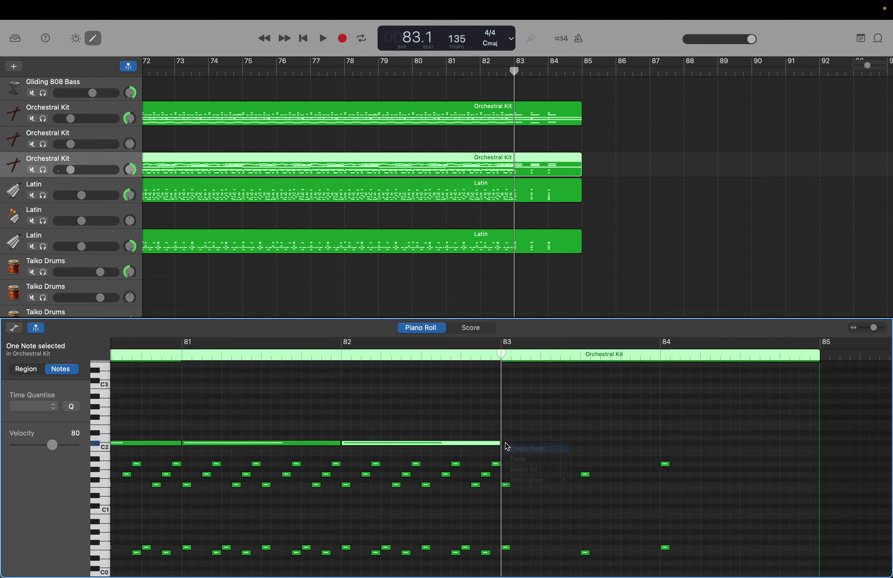
{"action": "left_click_drag", "start_coordinate": [656, 441], "coordinate": [581, 446]}
{"action": "right_click", "coordinate": [581, 447]}
{"action": "left_click", "coordinate": [588, 449]}
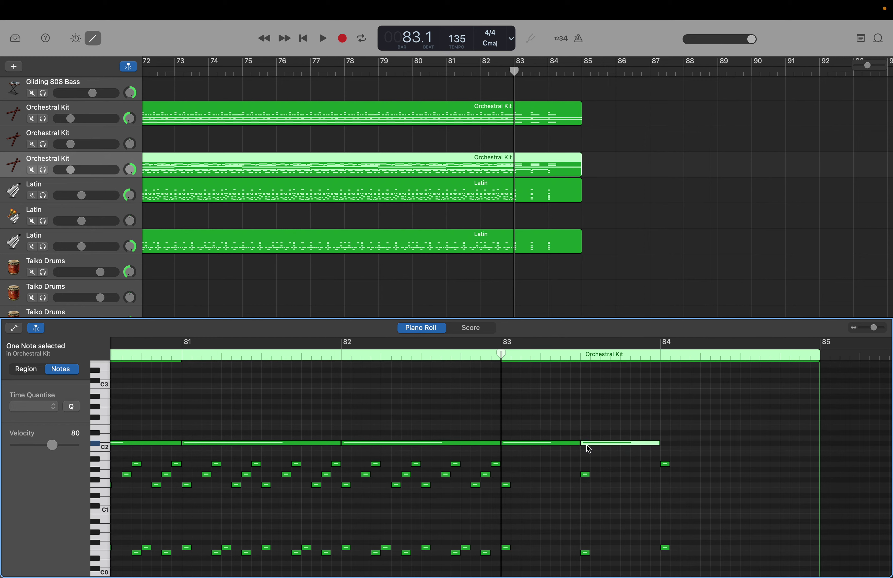
{"action": "right_click", "coordinate": [664, 446]}
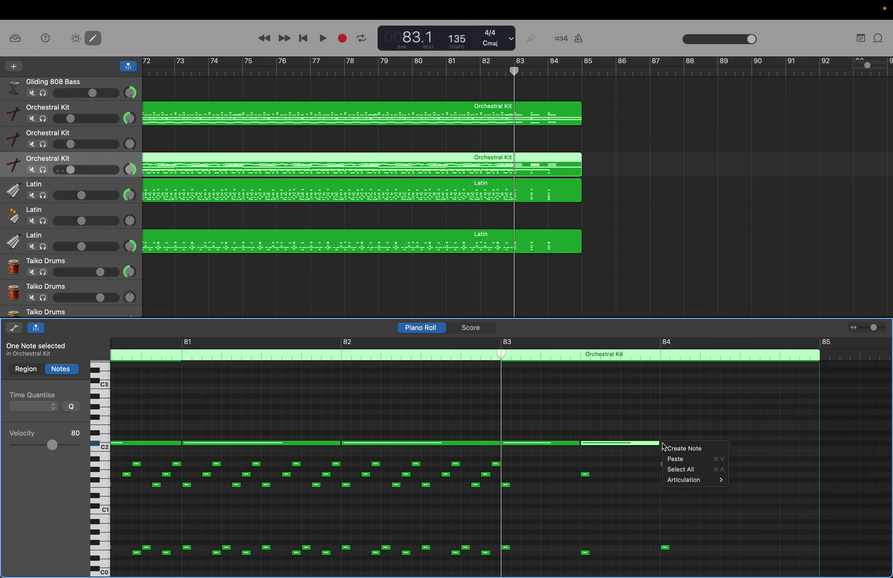
{"action": "left_click", "coordinate": [668, 448]}
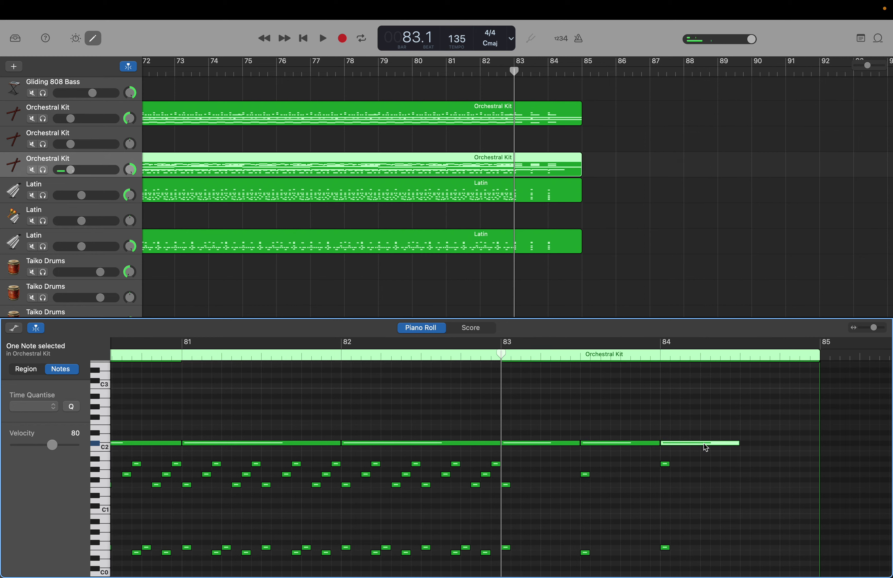
{"action": "left_click_drag", "start_coordinate": [737, 442], "coordinate": [813, 444]}
Audition the low note at the start of bar 83 and review the ending notes of bars 83–84 across the pitch range
{"action": "scroll", "coordinate": [579, 485], "scroll_direction": "down", "scroll_amount": 2}
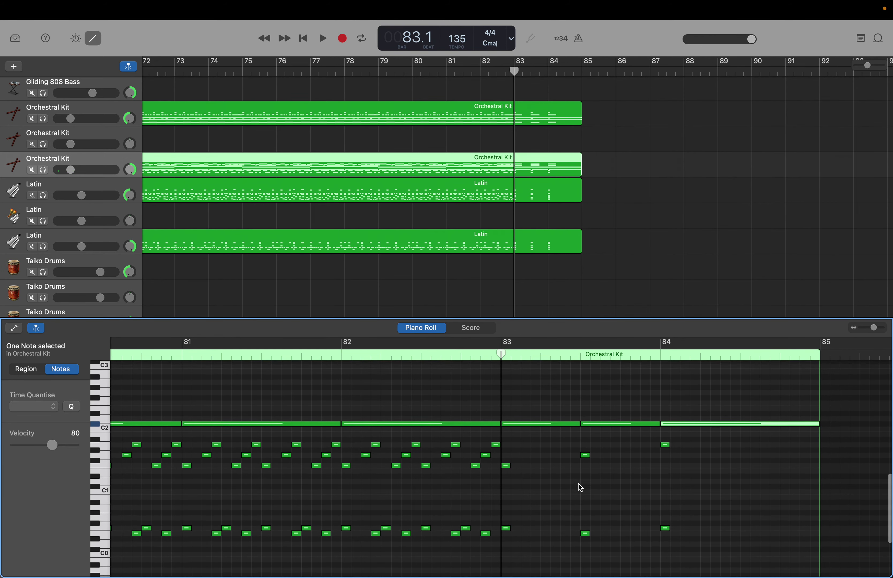
{"action": "left_click", "coordinate": [506, 464]}
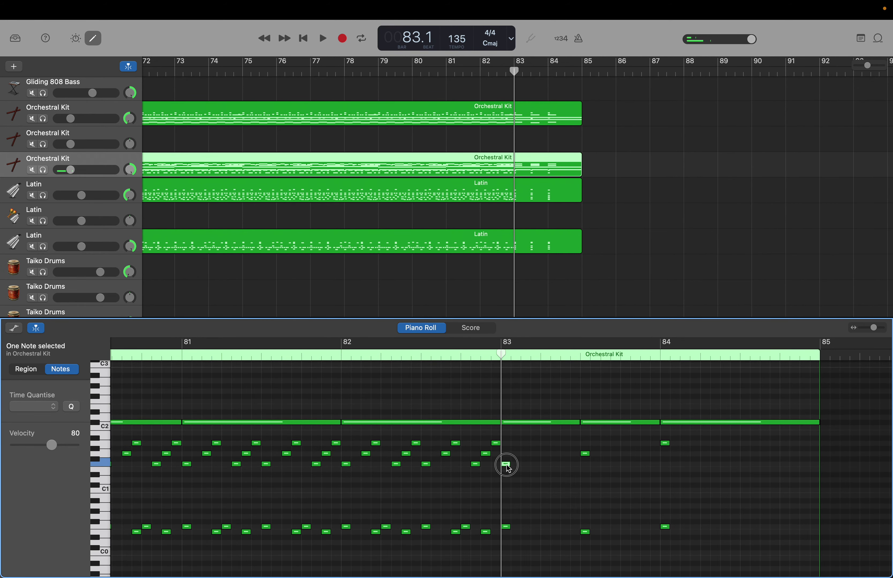
{"action": "left_click", "coordinate": [506, 464]}
{"action": "scroll", "coordinate": [501, 507], "scroll_direction": "down", "scroll_amount": 3}
{"action": "scroll", "coordinate": [501, 507], "scroll_direction": "up", "scroll_amount": 20}
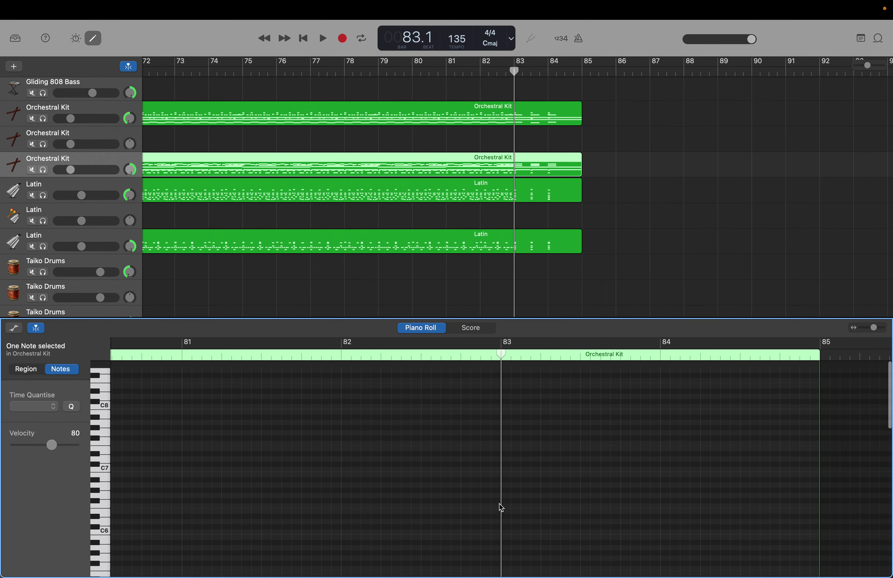
{"action": "scroll", "coordinate": [501, 507], "scroll_direction": "down", "scroll_amount": 12}
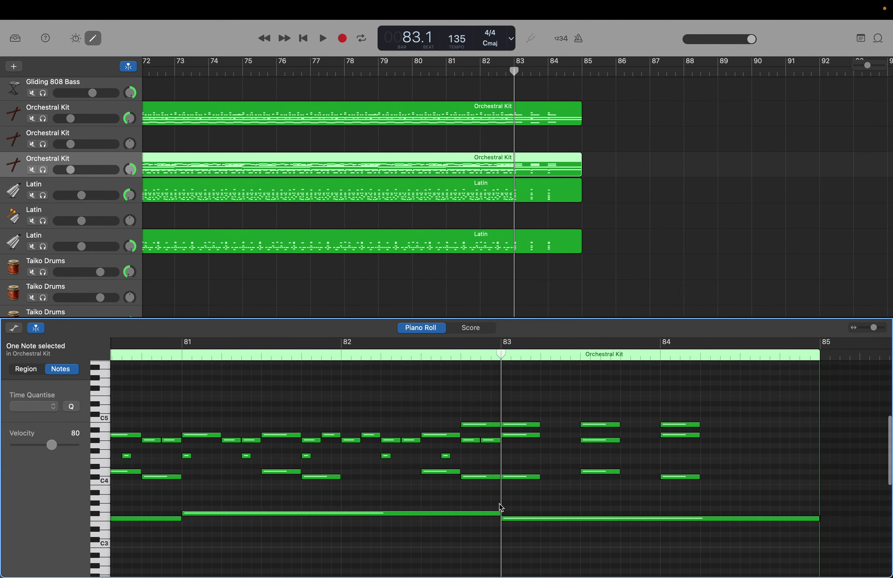
{"action": "scroll", "coordinate": [501, 508], "scroll_direction": "down", "scroll_amount": 1}
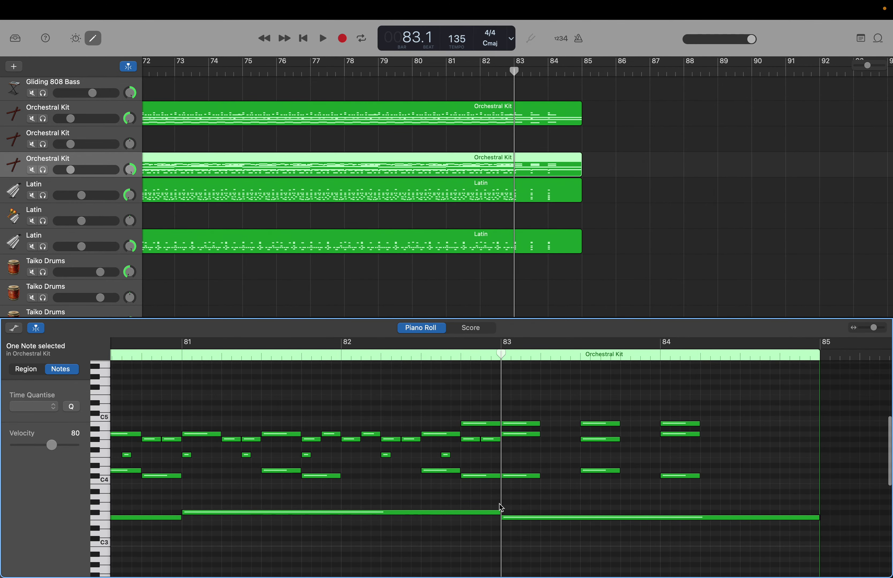
Add a half-beat A#1 note at the start of bar 84 in the first Roland TR-909 track's region
{"action": "scroll", "coordinate": [499, 504], "scroll_direction": "down", "scroll_amount": 6}
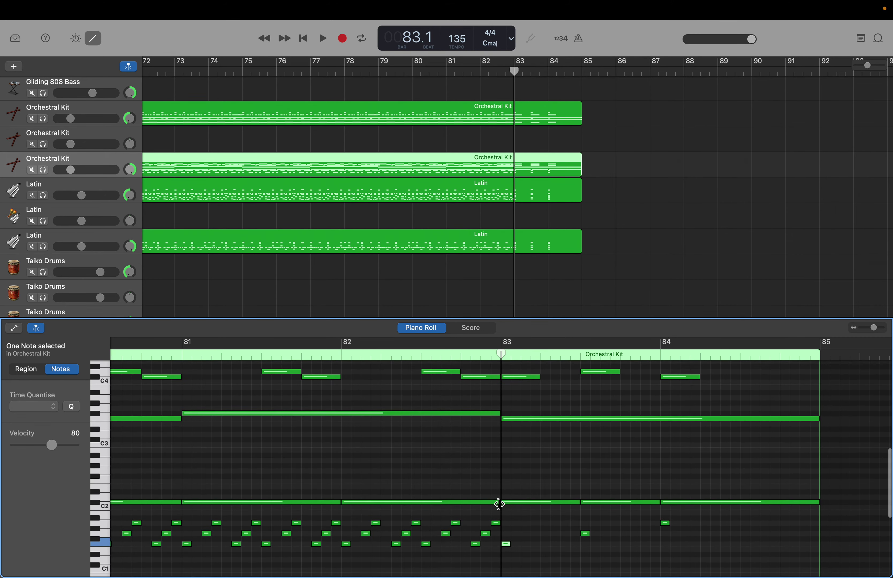
{"action": "mouse_move", "coordinate": [499, 504]}
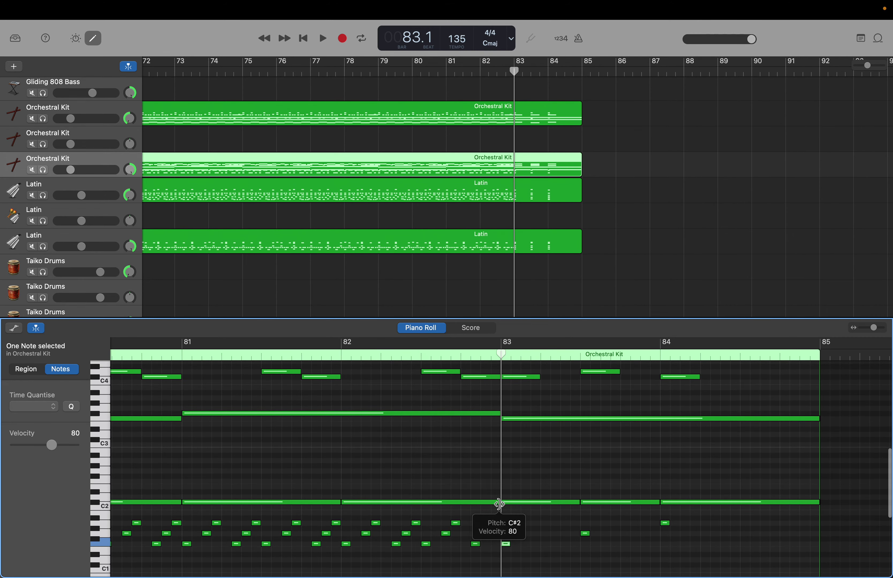
{"action": "scroll", "coordinate": [499, 503], "scroll_direction": "up", "scroll_amount": 2}
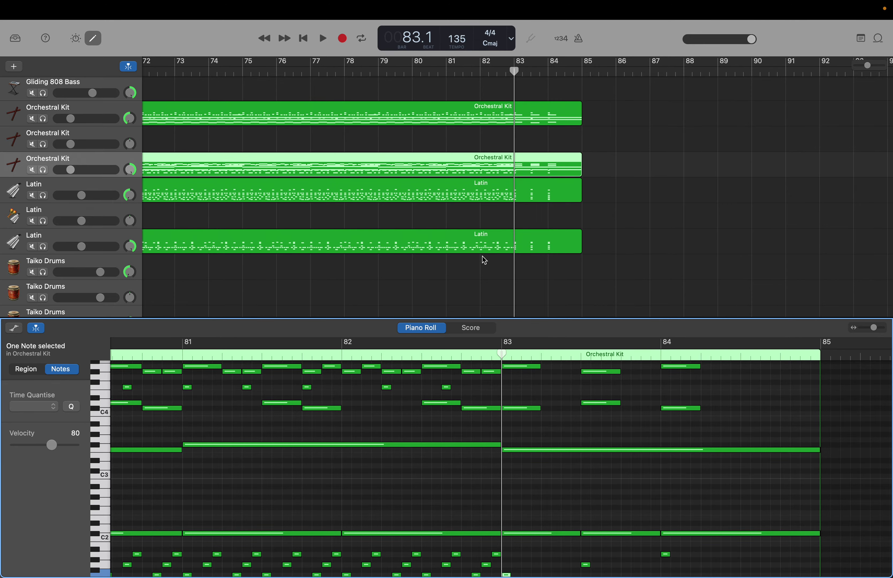
{"action": "scroll", "coordinate": [484, 260], "scroll_direction": "down", "scroll_amount": 8}
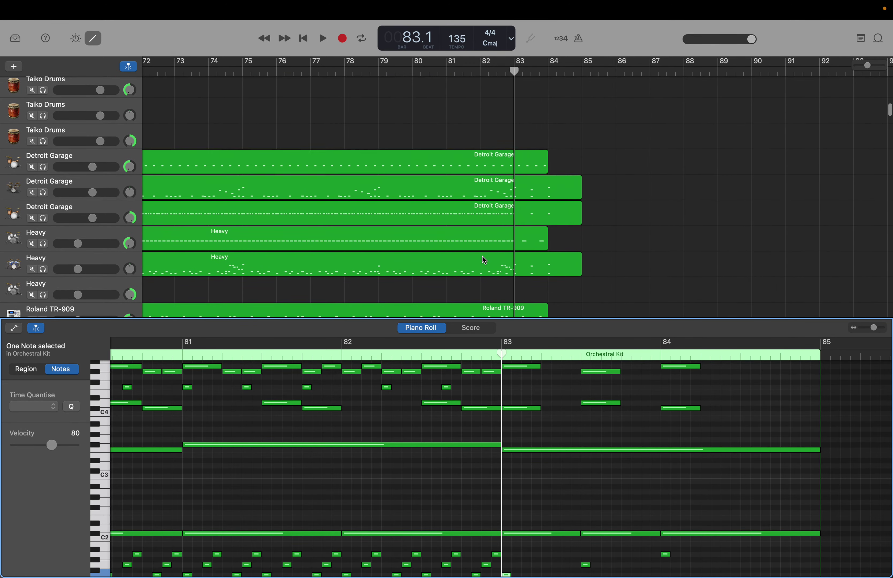
{"action": "scroll", "coordinate": [484, 259], "scroll_direction": "down", "scroll_amount": 4}
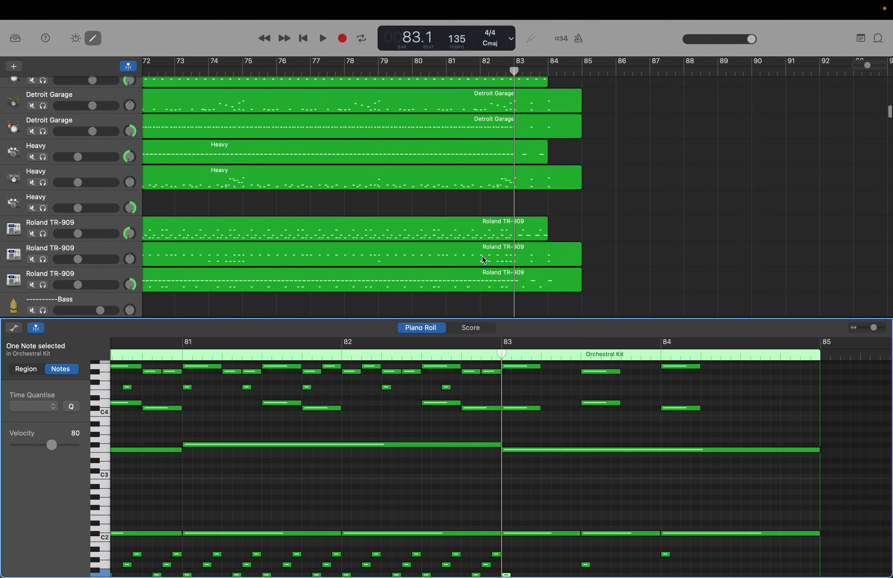
{"action": "left_click", "coordinate": [527, 229]}
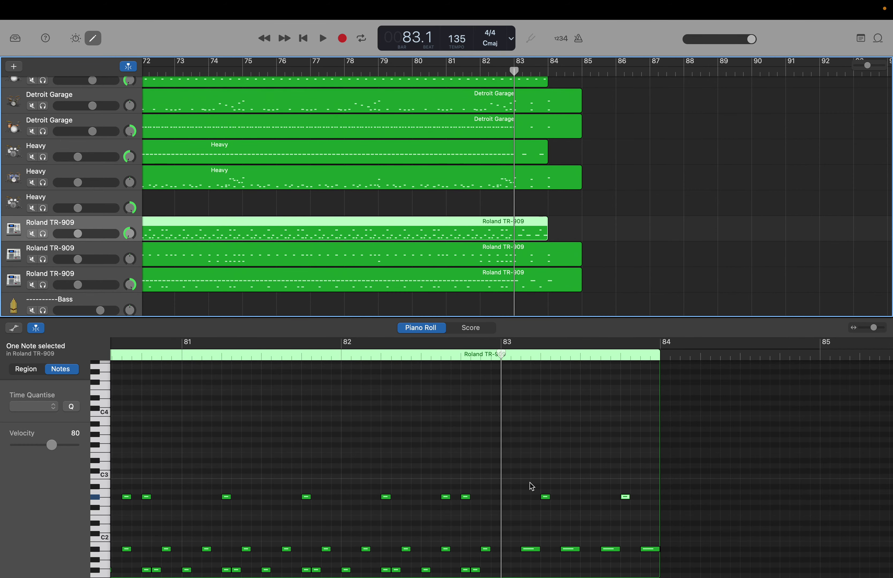
{"action": "scroll", "coordinate": [531, 530], "scroll_direction": "down", "scroll_amount": 4}
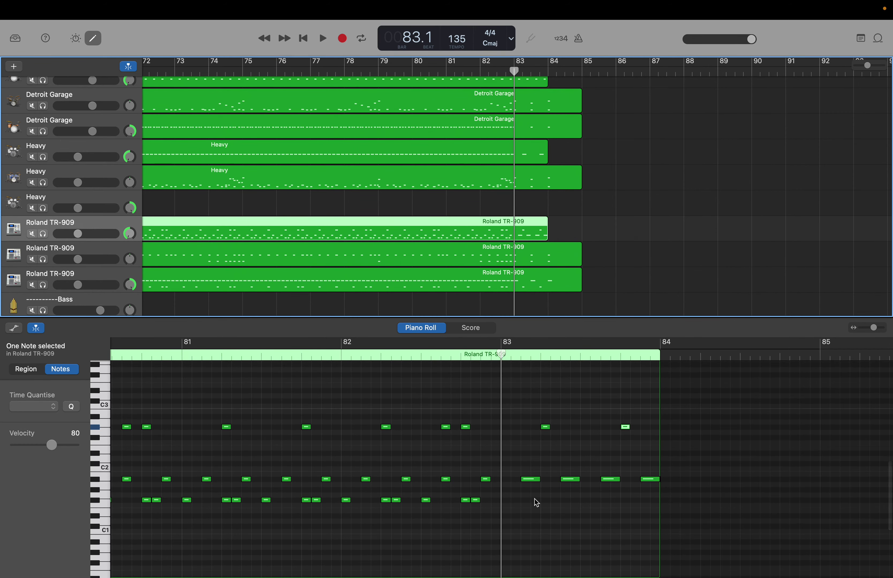
{"action": "left_click", "coordinate": [532, 481]}
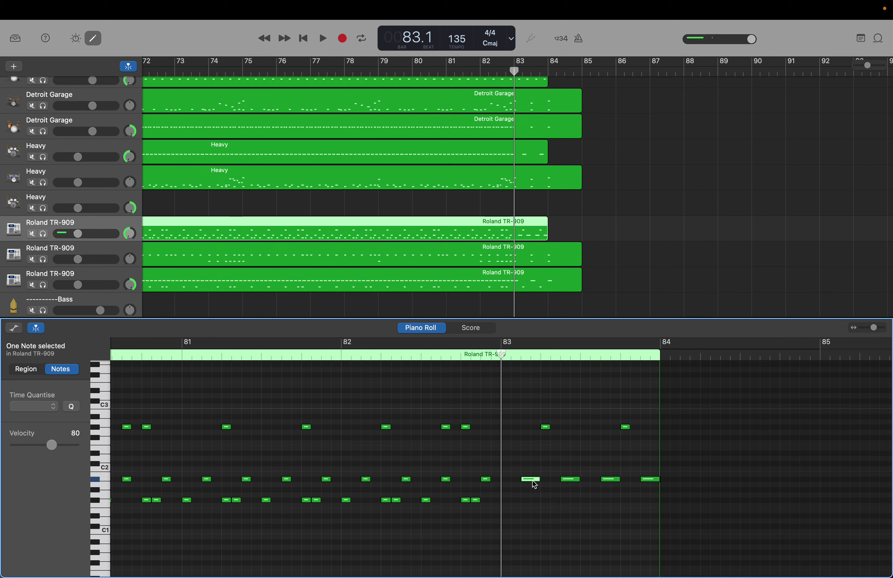
{"action": "left_click", "coordinate": [645, 481]}
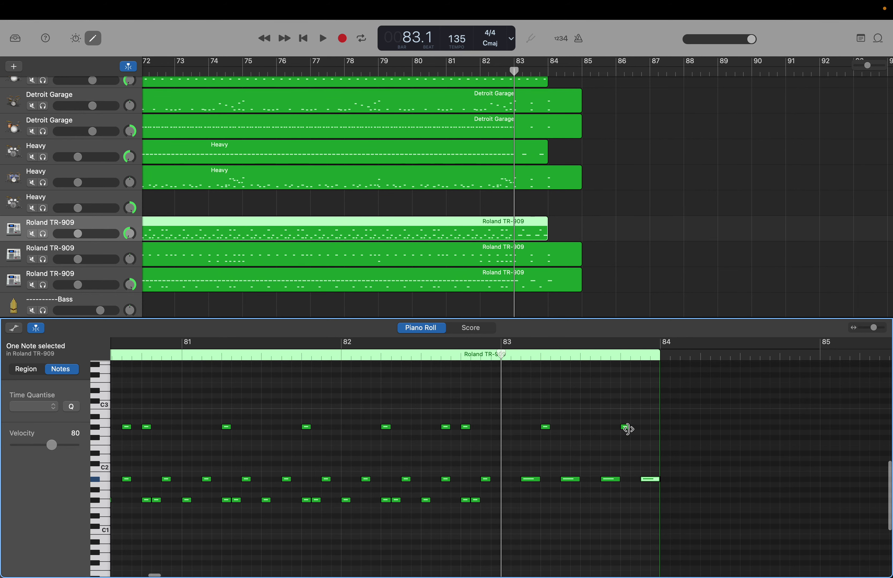
{"action": "scroll", "coordinate": [632, 459], "scroll_direction": "down", "scroll_amount": 2}
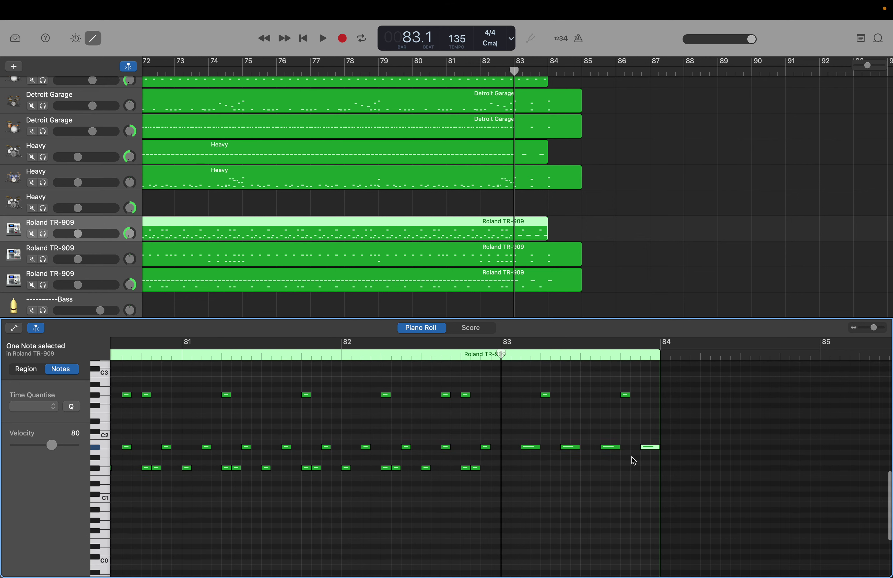
{"action": "right_click", "coordinate": [666, 451]}
{"action": "left_click", "coordinate": [668, 452]}
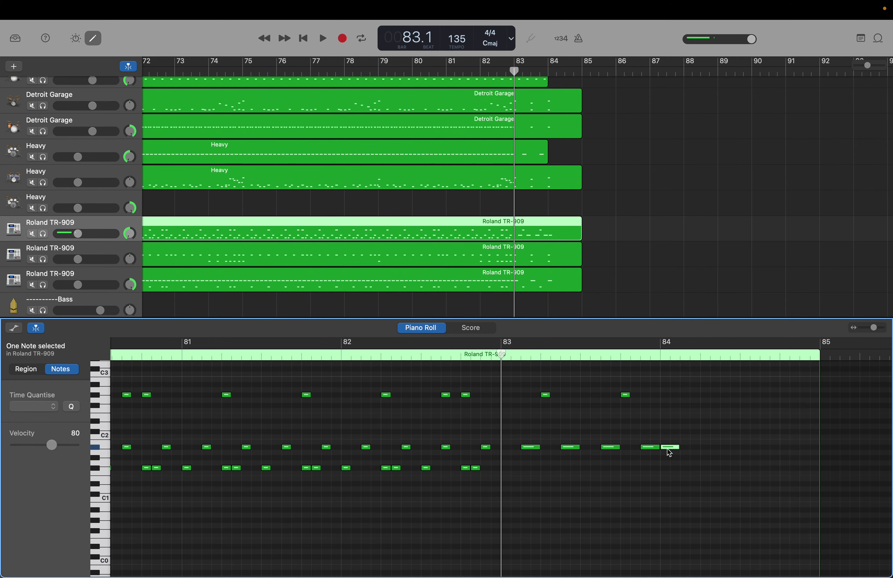
Open the second Roland TR-909 track's region and audition its two notes at the start of bar 84
{"action": "left_click", "coordinate": [562, 256]}
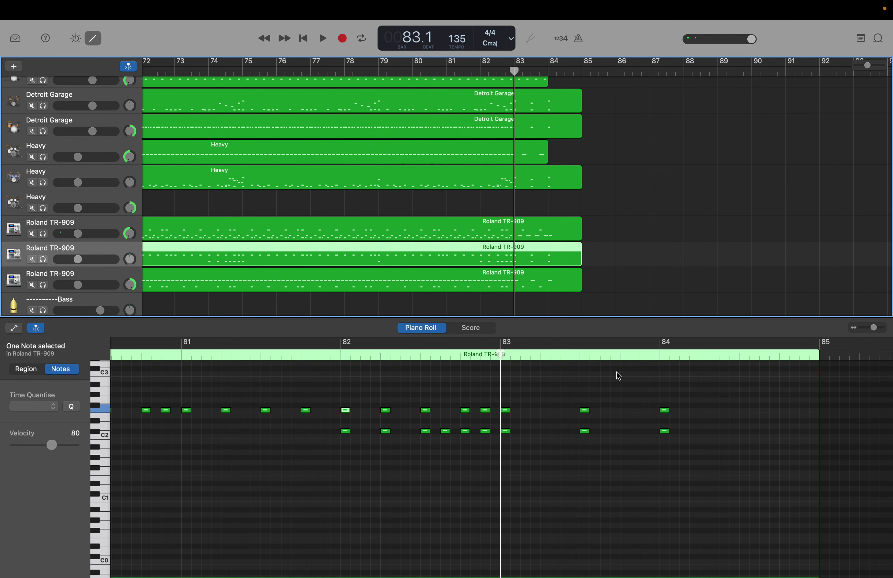
{"action": "left_click", "coordinate": [665, 412]}
{"action": "left_click", "coordinate": [667, 431]}
{"action": "scroll", "coordinate": [666, 429], "scroll_direction": "up", "scroll_amount": 3}
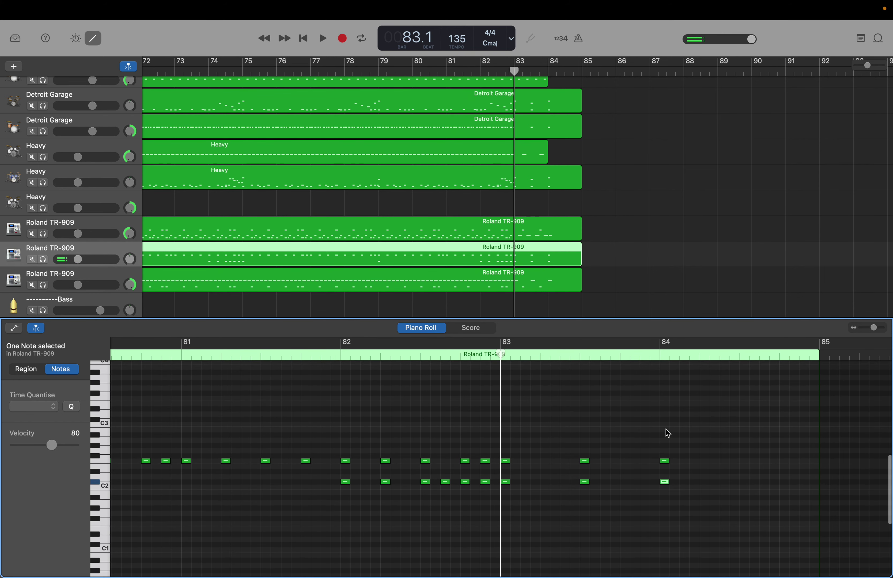
Review the second Roland TR-909 track's pattern from bar 70 through the ending hits in bars 83–84
{"action": "scroll", "coordinate": [645, 494], "scroll_direction": "left", "scroll_amount": 5}
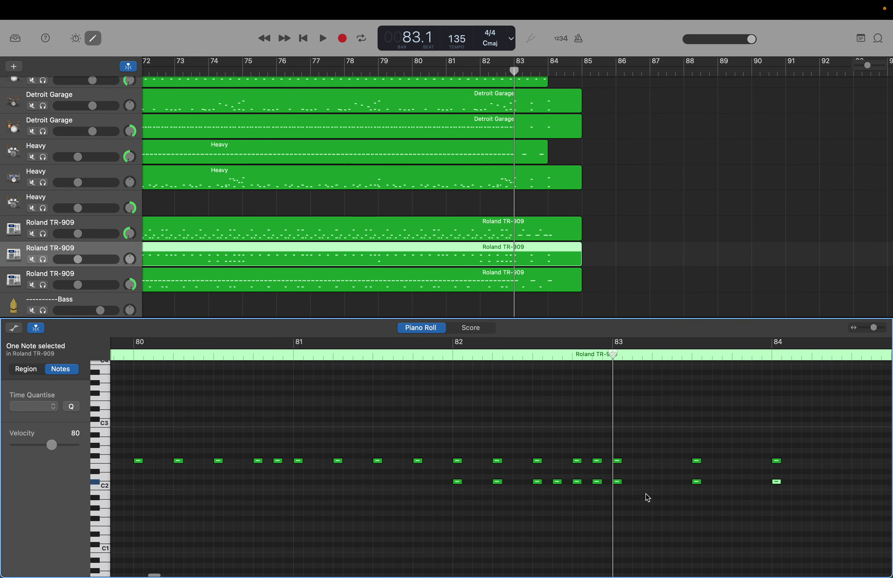
{"action": "scroll", "coordinate": [645, 494], "scroll_direction": "left", "scroll_amount": 3}
{"action": "scroll", "coordinate": [645, 494], "scroll_direction": "up", "scroll_amount": 3}
{"action": "scroll", "coordinate": [645, 493], "scroll_direction": "left", "scroll_amount": 3}
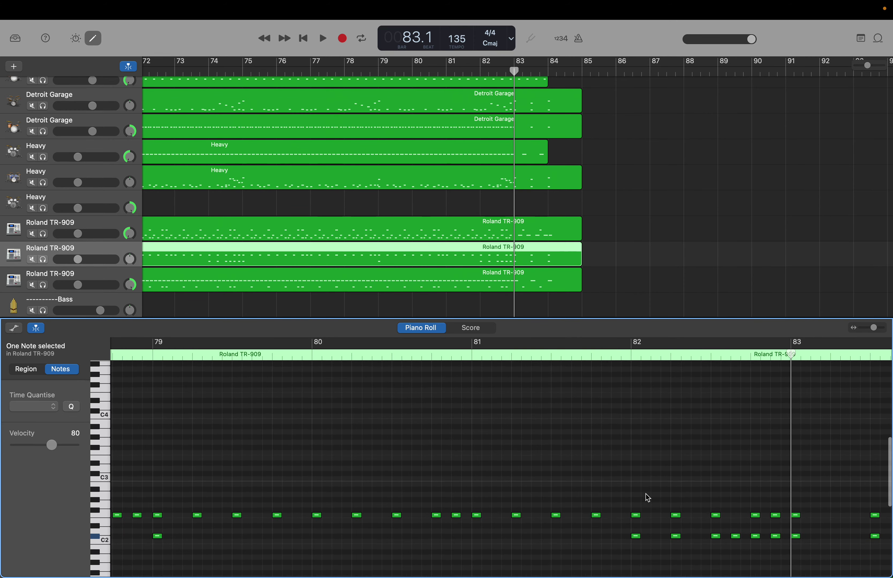
{"action": "scroll", "coordinate": [648, 497], "scroll_direction": "left", "scroll_amount": 3}
{"action": "scroll", "coordinate": [648, 498], "scroll_direction": "up", "scroll_amount": 3}
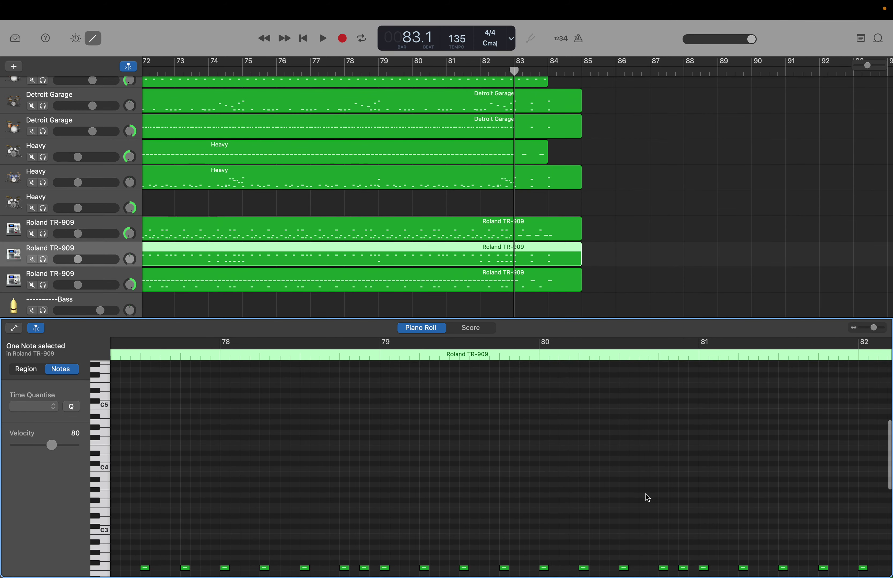
{"action": "scroll", "coordinate": [647, 497], "scroll_direction": "down", "scroll_amount": 2}
{"action": "scroll", "coordinate": [645, 494], "scroll_direction": "down", "scroll_amount": 2}
{"action": "scroll", "coordinate": [645, 493], "scroll_direction": "left", "scroll_amount": 10}
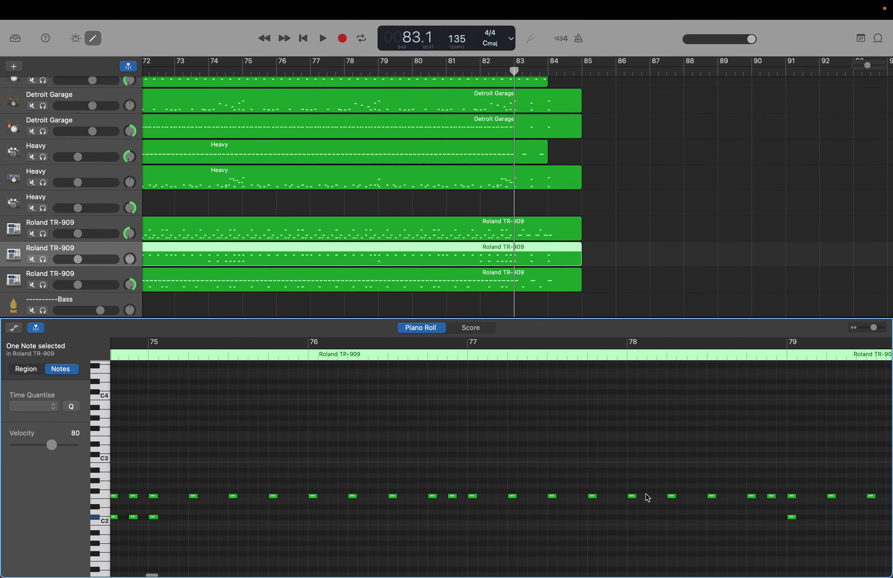
{"action": "scroll", "coordinate": [648, 497], "scroll_direction": "left", "scroll_amount": 12}
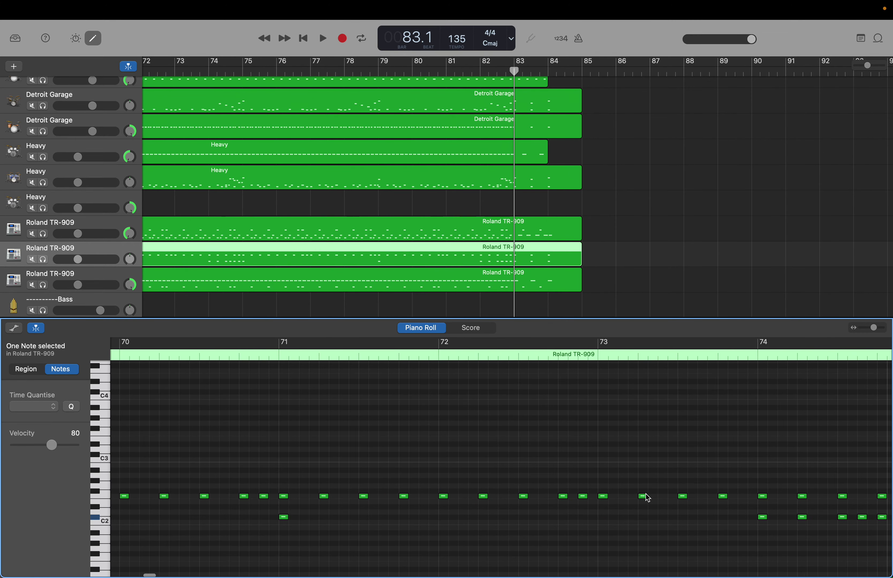
{"action": "scroll", "coordinate": [648, 497], "scroll_direction": "right", "scroll_amount": 20}
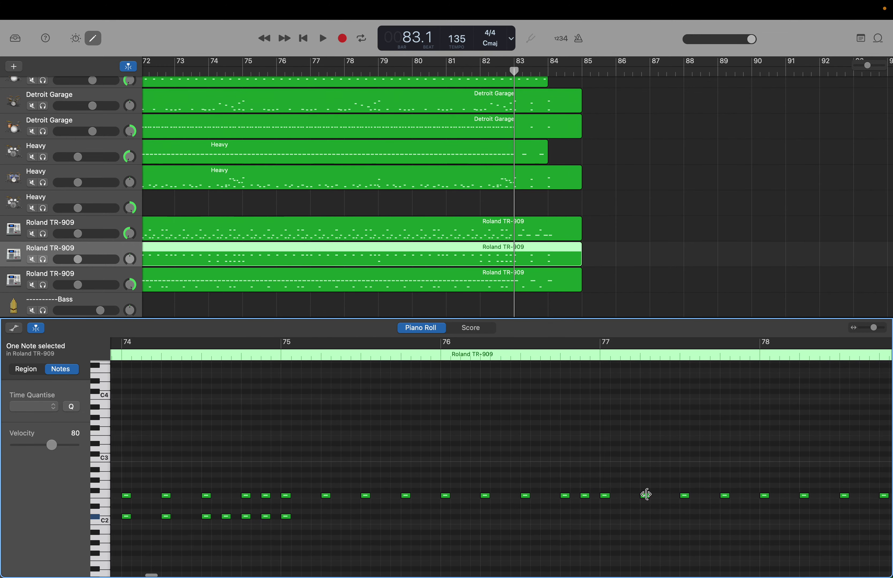
{"action": "scroll", "coordinate": [648, 498], "scroll_direction": "right", "scroll_amount": 5}
{"action": "scroll", "coordinate": [648, 498], "scroll_direction": "down", "scroll_amount": 4}
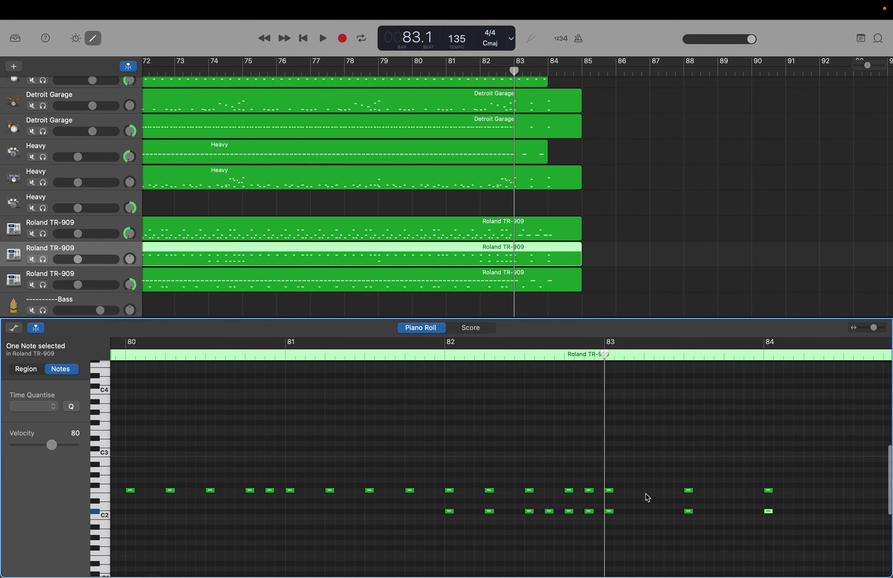
{"action": "scroll", "coordinate": [648, 498], "scroll_direction": "up", "scroll_amount": 3}
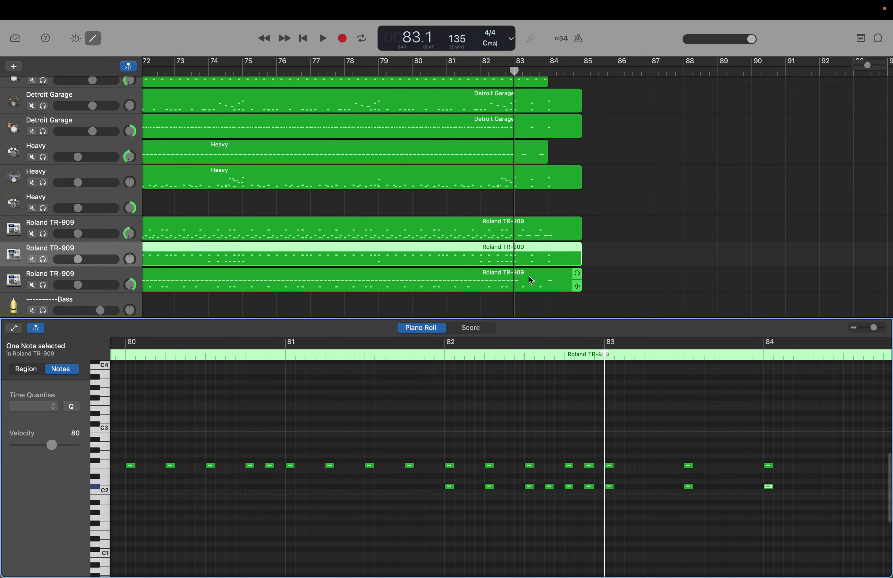
Compare the third Roland TR-909 track's ending with the first one's and audition its high and low notes in bar 83
{"action": "left_click", "coordinate": [539, 285]}
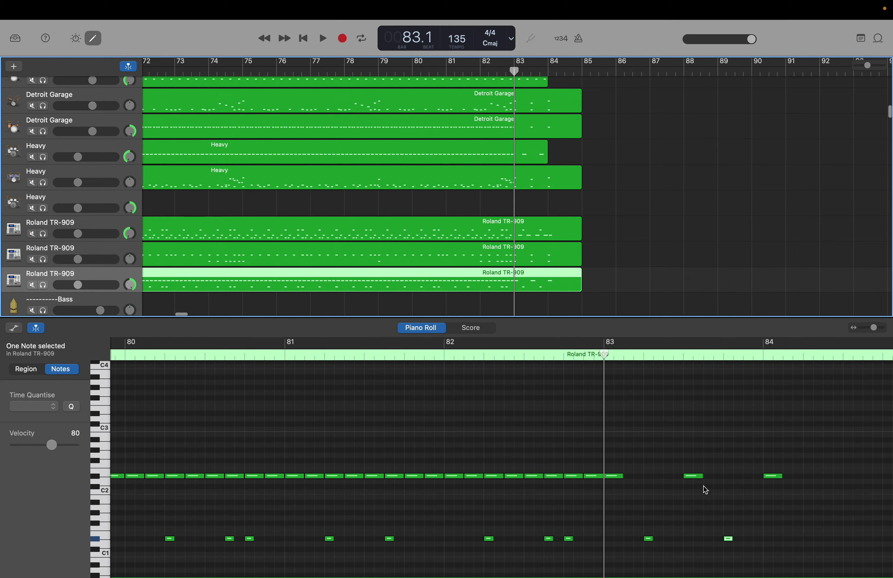
{"action": "left_click", "coordinate": [538, 222]}
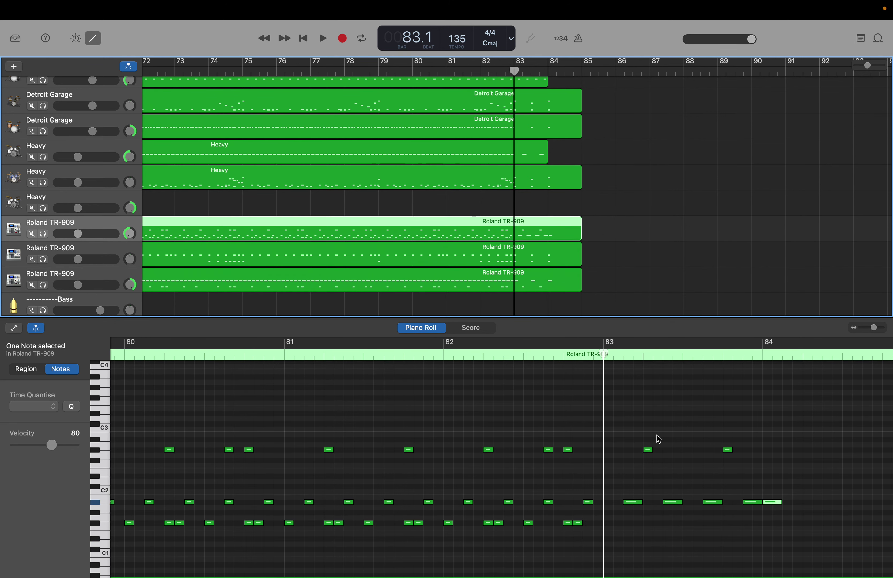
{"action": "left_click", "coordinate": [529, 276]}
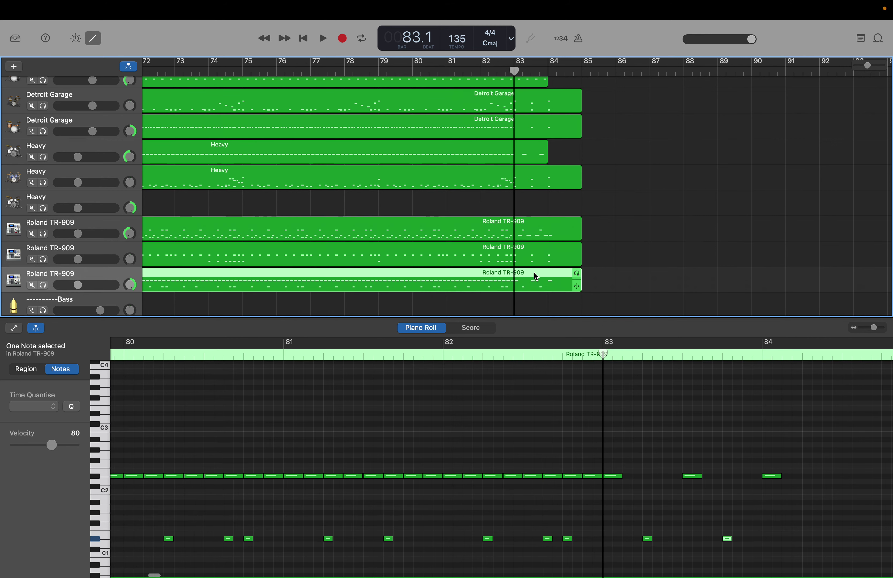
{"action": "left_click", "coordinate": [693, 477]}
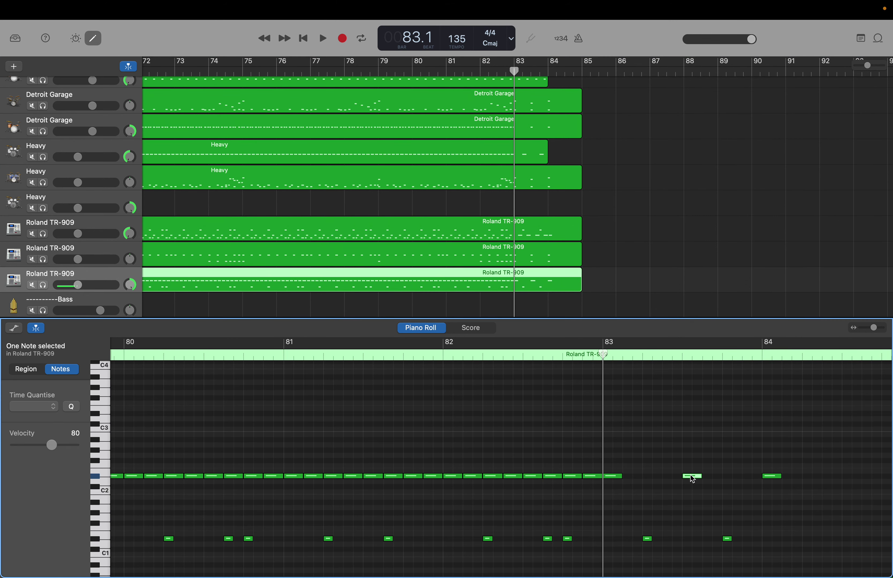
{"action": "left_click", "coordinate": [727, 539]}
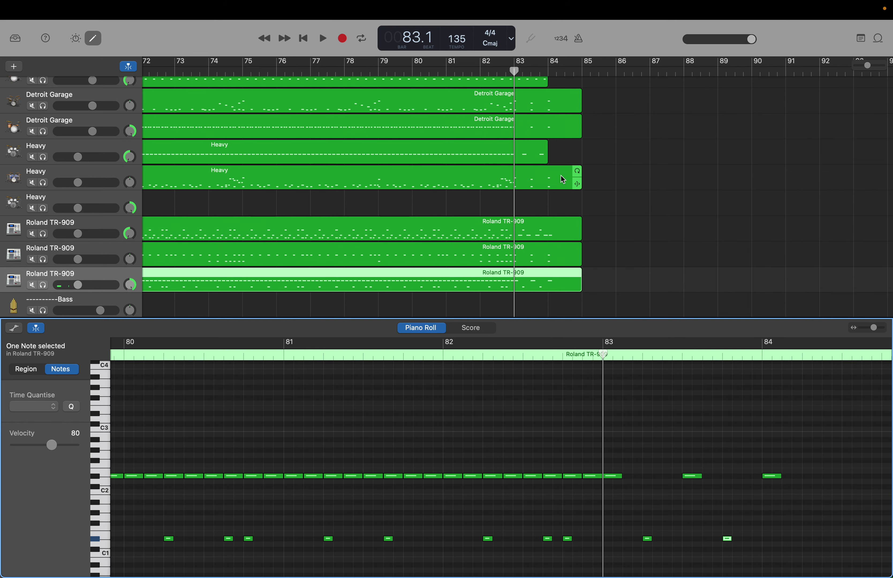
Add a half-beat A#1 note at the start of bar 84 in the first Heavy track's region
{"action": "left_click", "coordinate": [529, 160]}
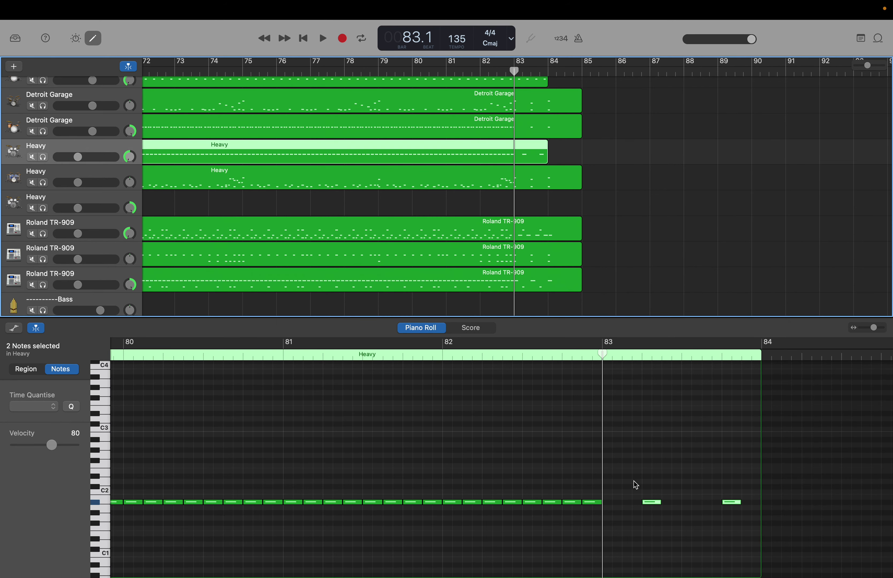
{"action": "left_click", "coordinate": [647, 502]}
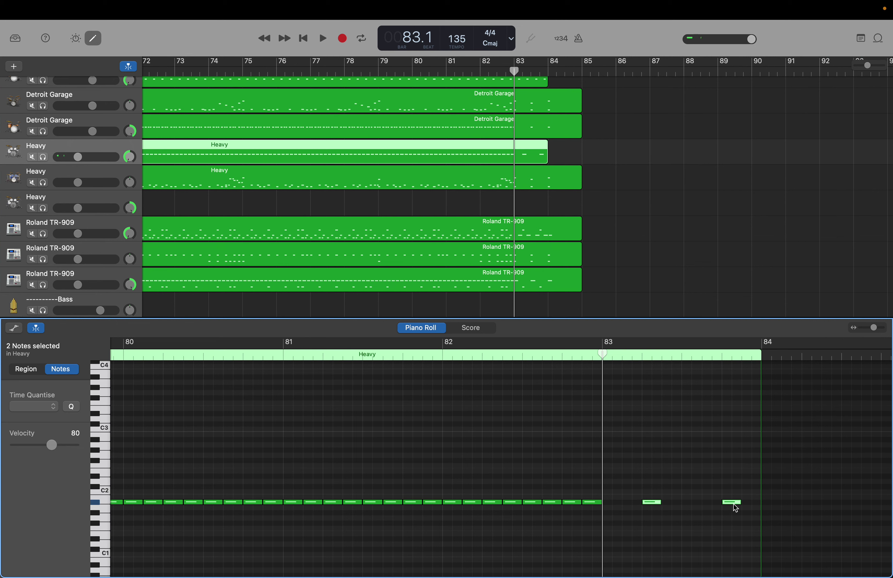
{"action": "right_click", "coordinate": [765, 501]}
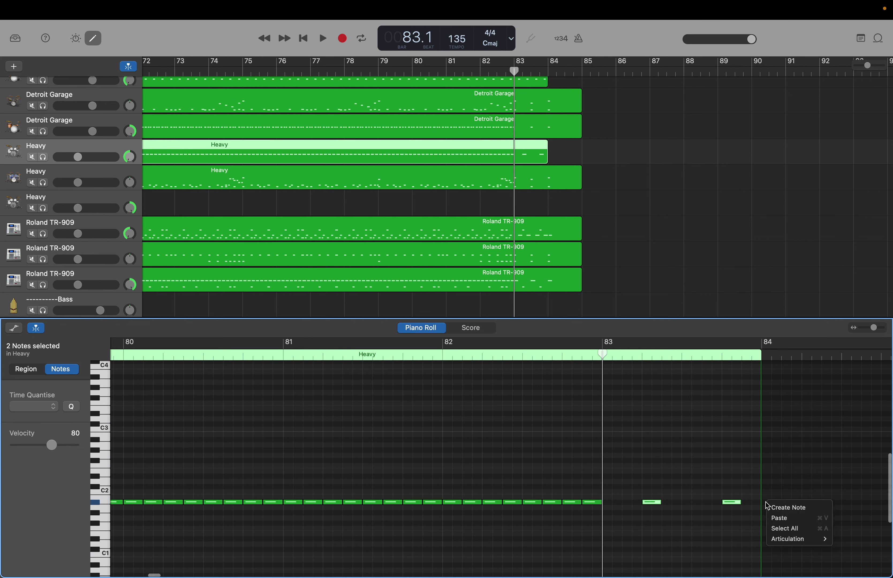
{"action": "left_click", "coordinate": [771, 506]}
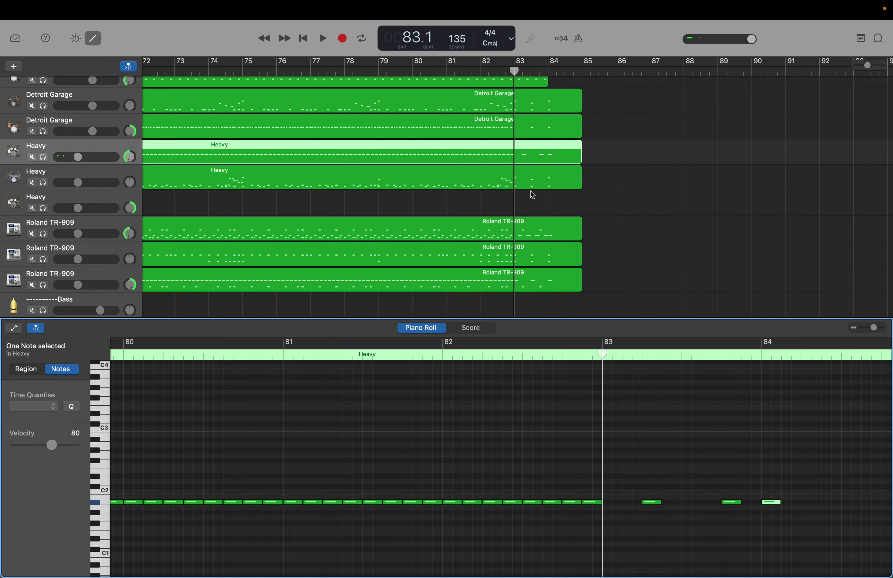
Add a sixteenth-length A0 note at the start of bar 84 in the first Detroit Garage track's region
{"action": "mouse_move", "coordinate": [545, 178]}
{"action": "scroll", "coordinate": [561, 132], "scroll_direction": "up", "scroll_amount": 2}
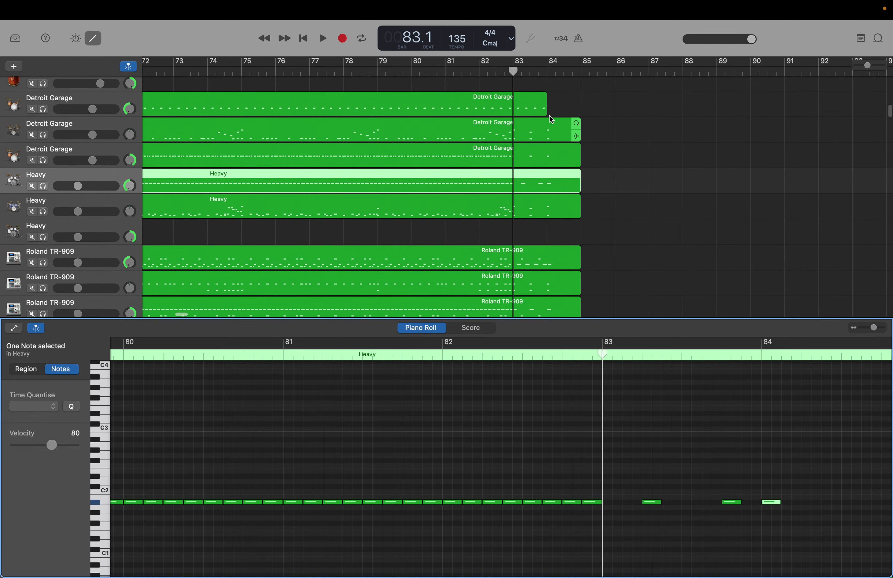
{"action": "left_click", "coordinate": [544, 112]}
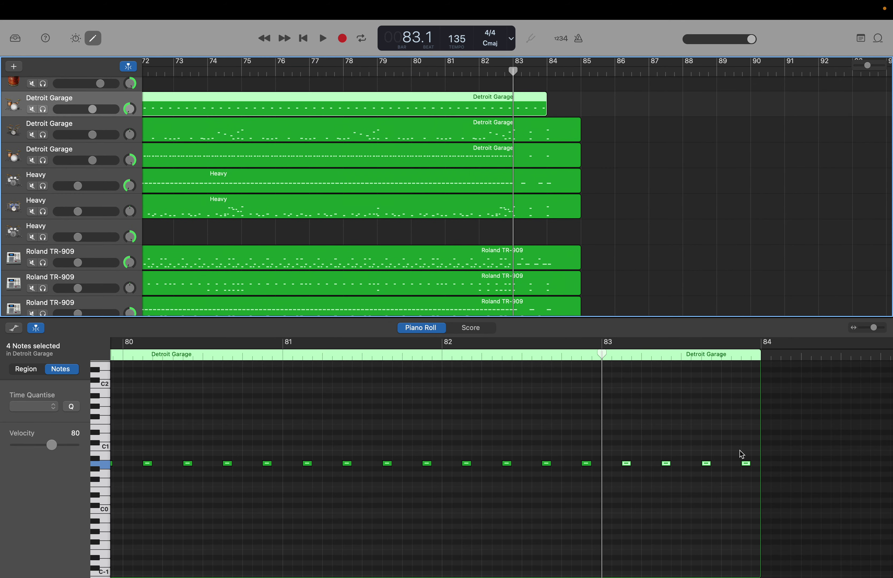
{"action": "left_click", "coordinate": [746, 464]}
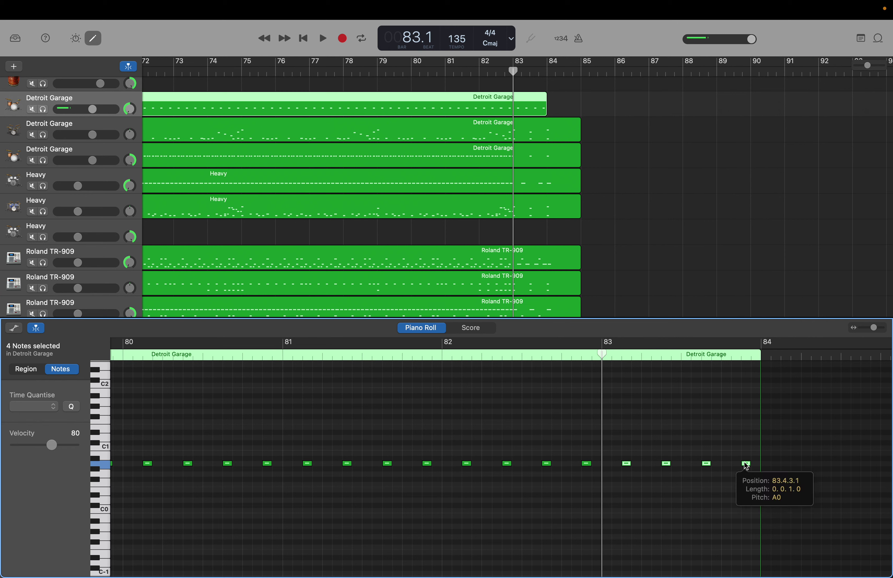
{"action": "right_click", "coordinate": [766, 465]}
{"action": "left_click", "coordinate": [766, 467]}
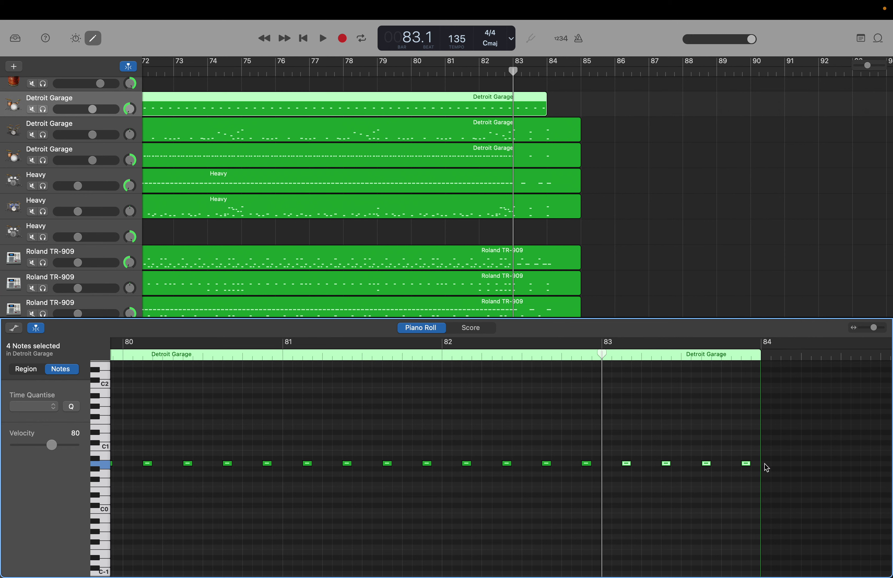
{"action": "right_click", "coordinate": [766, 468]}
{"action": "left_click", "coordinate": [768, 468]}
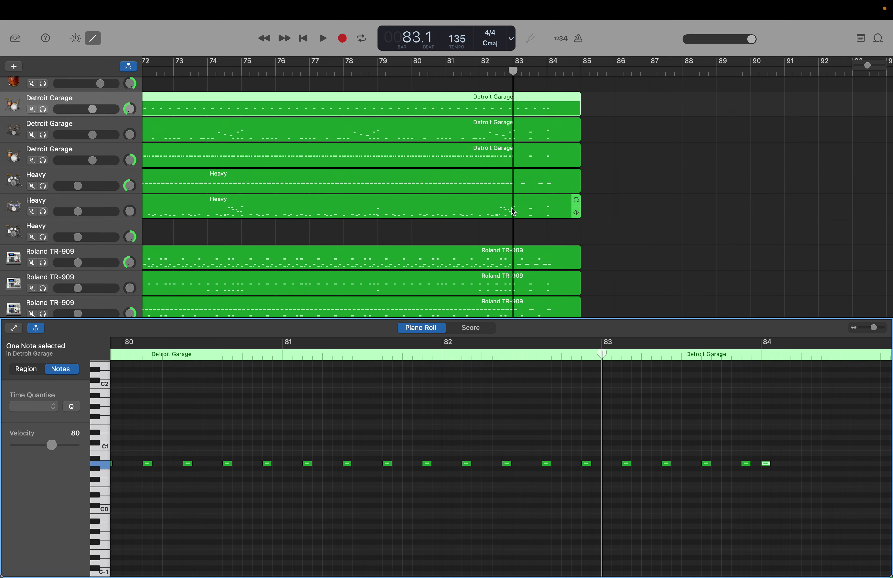
Select the first Latin track to show its notes and move the playhead to bar 43
{"action": "scroll", "coordinate": [517, 207], "scroll_direction": "left", "scroll_amount": 5}
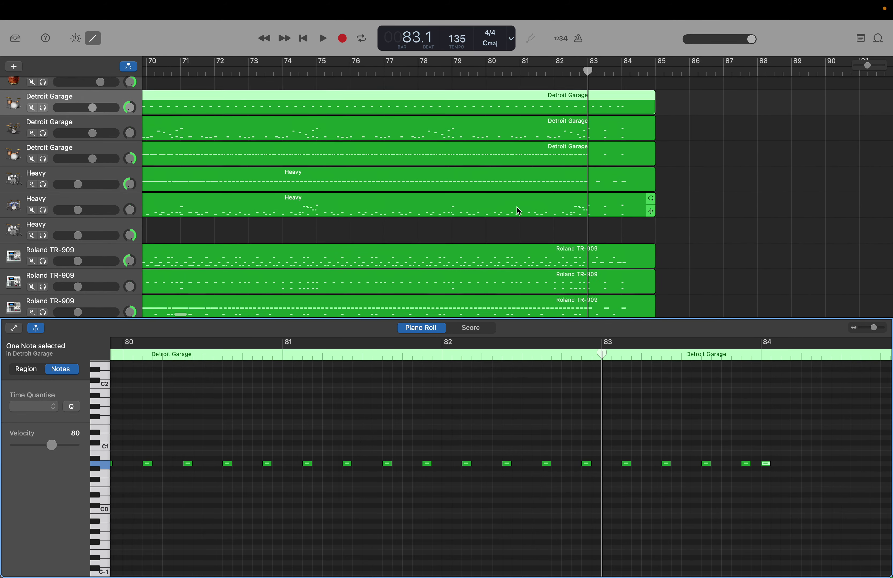
{"action": "scroll", "coordinate": [518, 211], "scroll_direction": "up", "scroll_amount": 10}
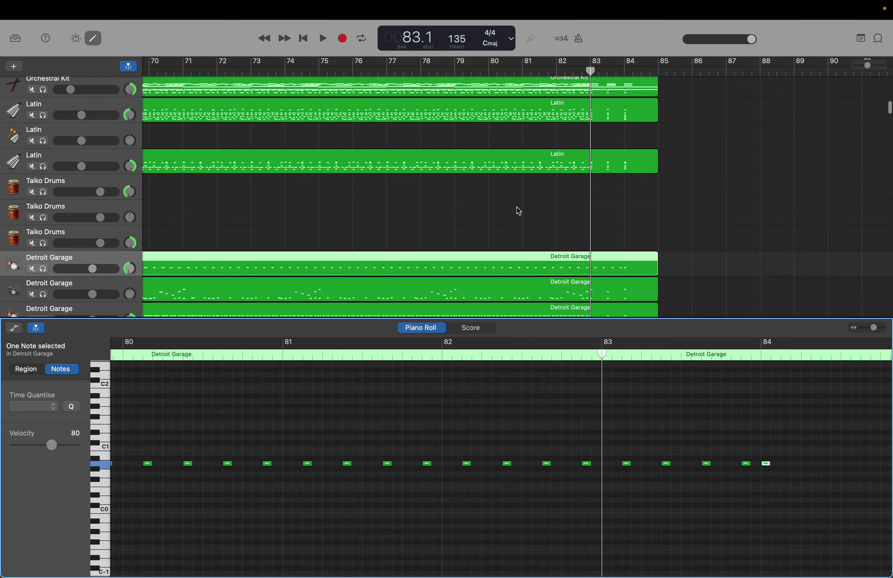
{"action": "scroll", "coordinate": [518, 211], "scroll_direction": "up", "scroll_amount": 5}
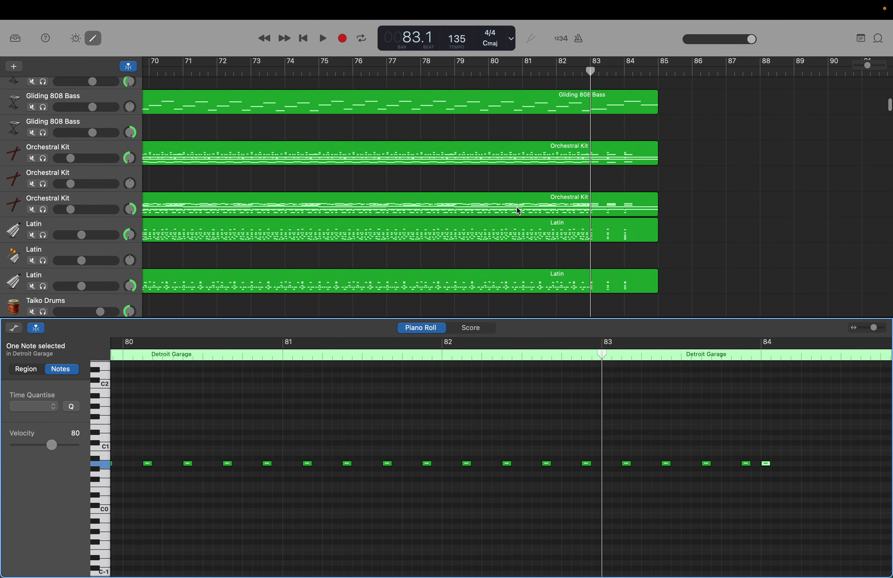
{"action": "scroll", "coordinate": [518, 211], "scroll_direction": "up", "scroll_amount": 1}
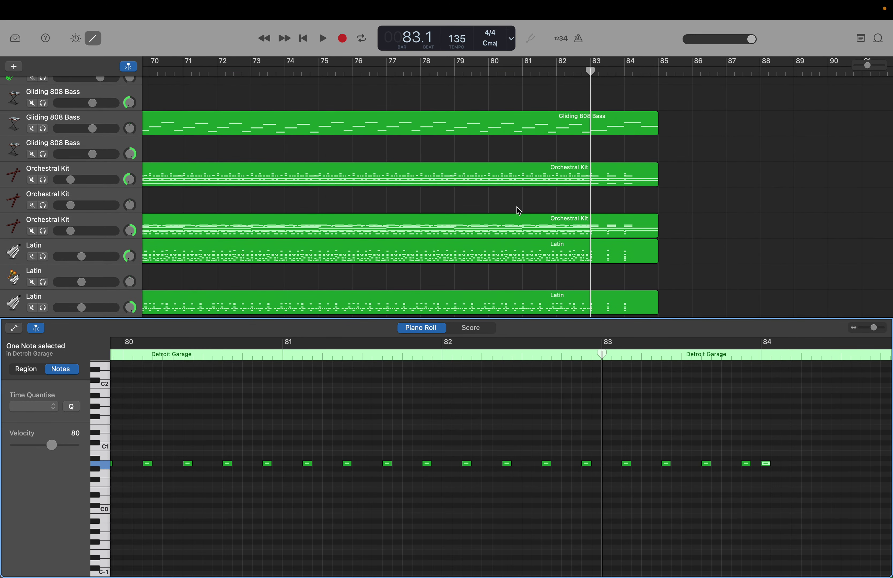
{"action": "scroll", "coordinate": [519, 211], "scroll_direction": "down", "scroll_amount": 3}
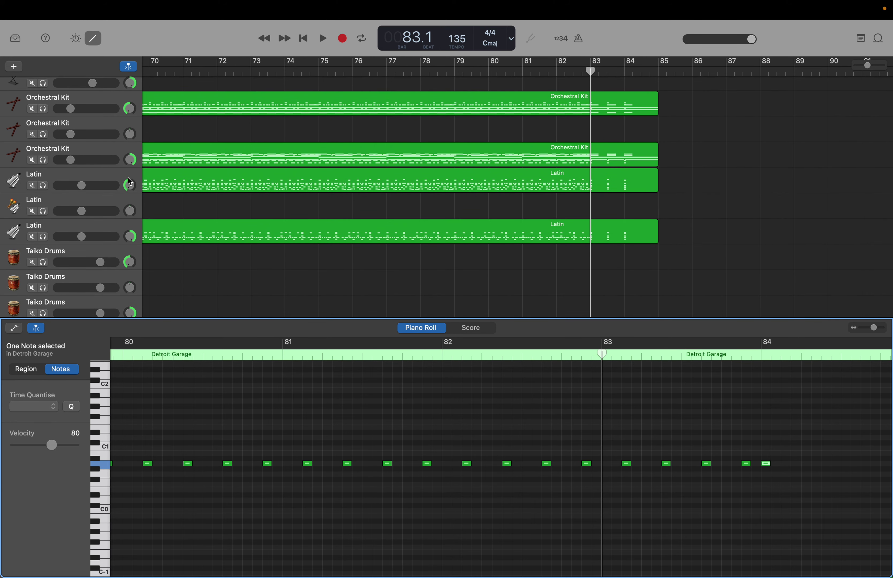
{"action": "left_click", "coordinate": [112, 178]}
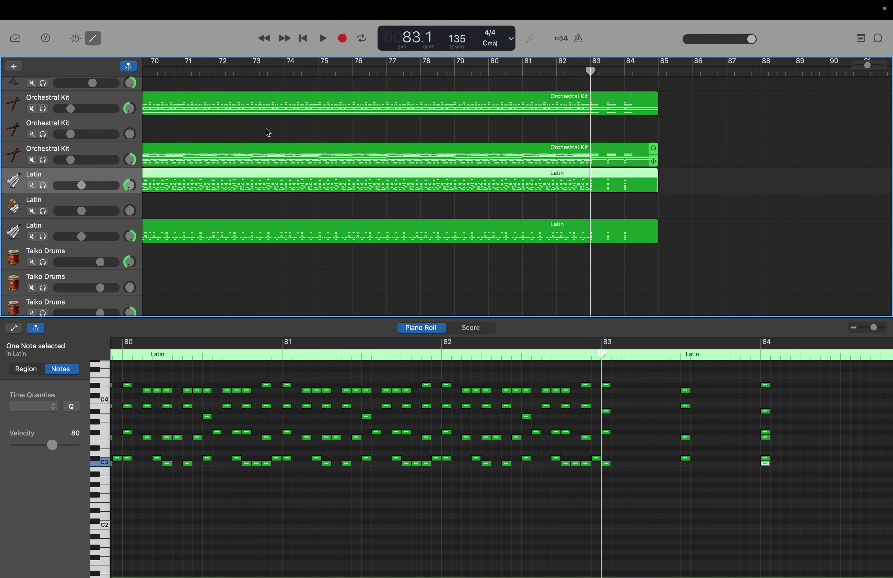
{"action": "double_click", "coordinate": [408, 38]}
{"action": "type", "text": "43"}
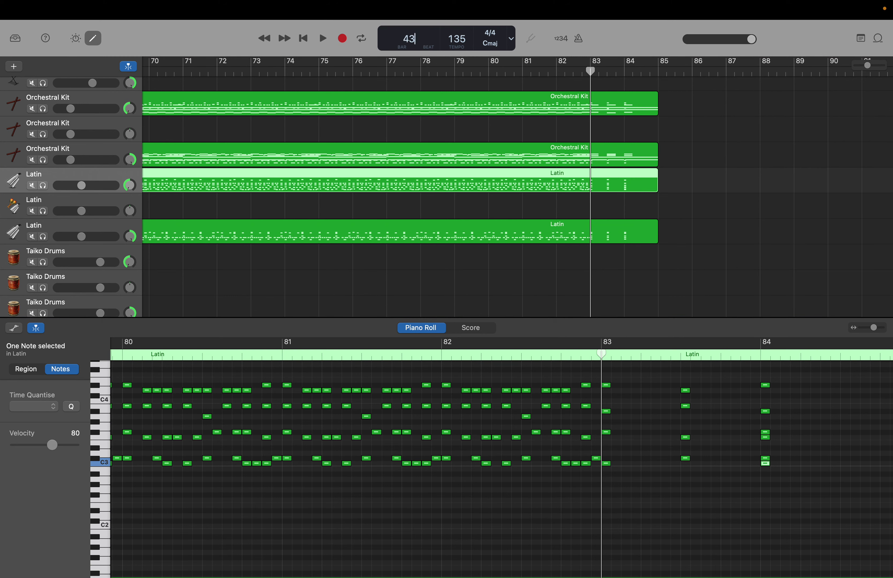
{"action": "key", "text": "Return"}
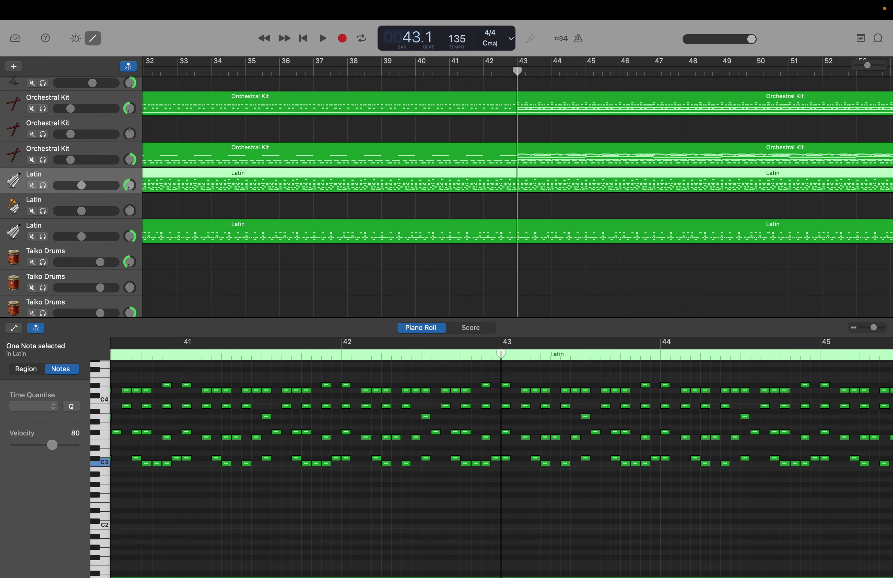